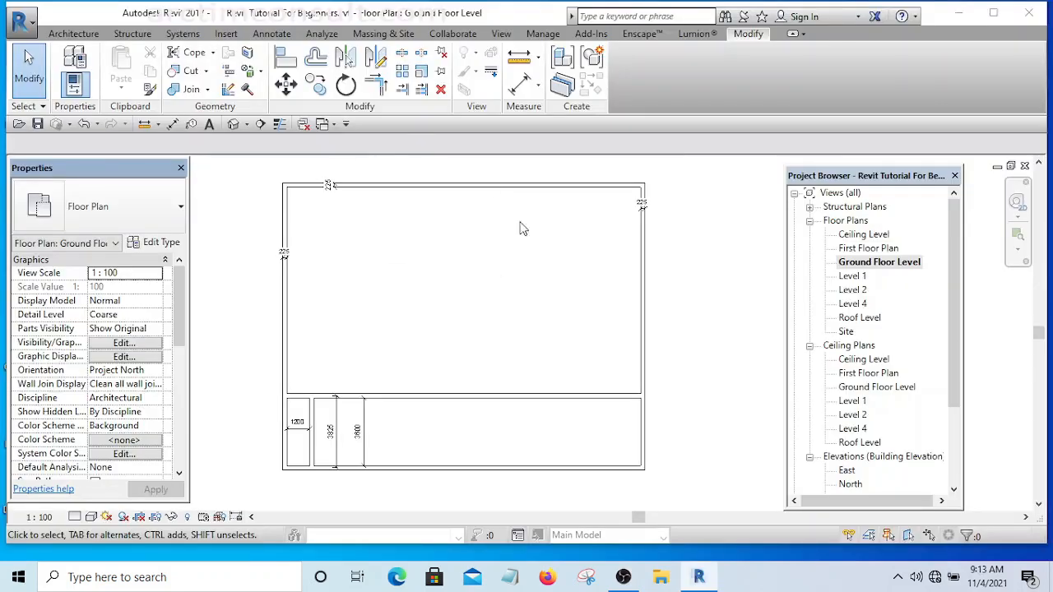
Step: Examine the Ground Floor Level plan, including its 225 walls and the partitioned spaces along its lower side
middle_click_drag(420, 350, 400, 348)
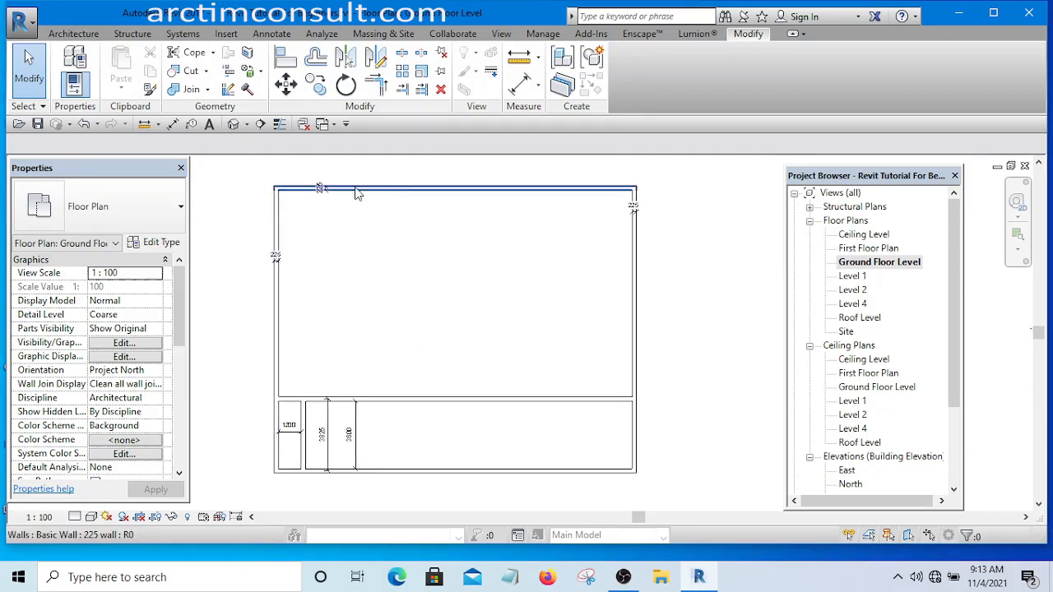
scroll(265, 371, "up", 2)
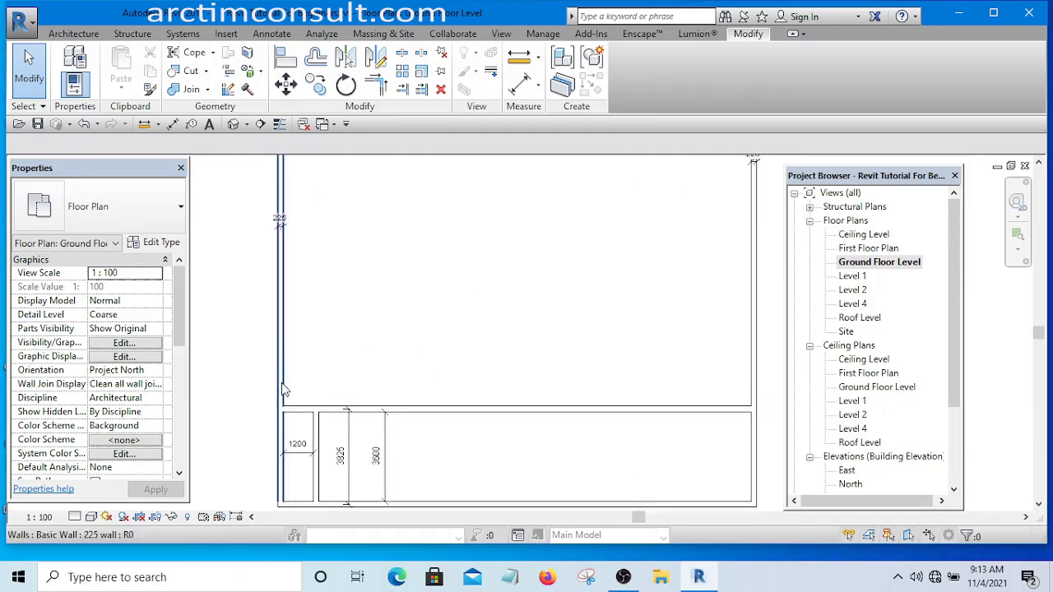
scroll(280, 338, "down", 4)
scroll(279, 338, "up", 3)
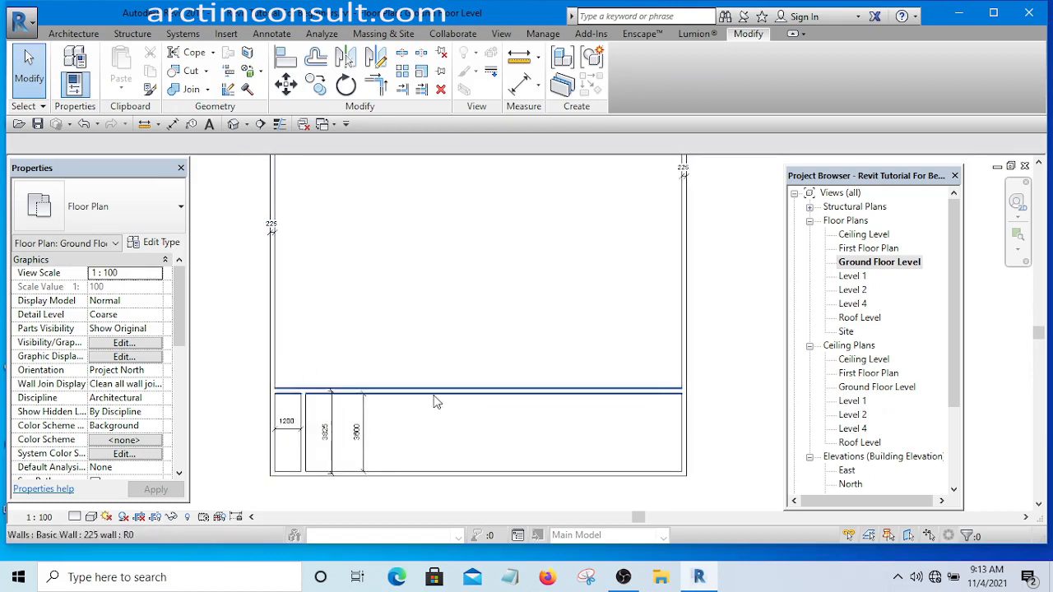
scroll(541, 416, "down", 1)
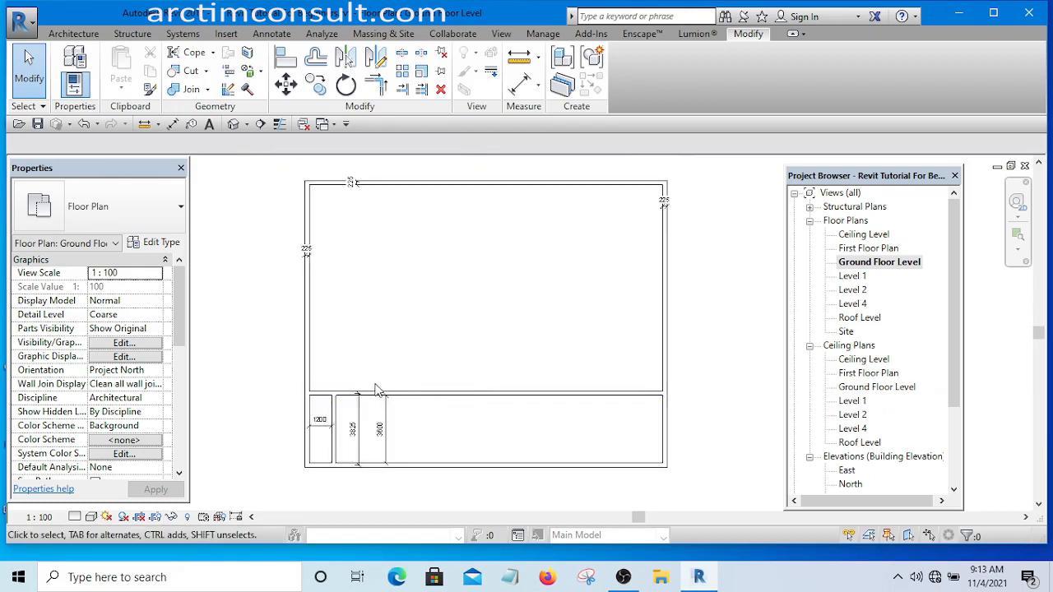
scroll(334, 425, "up", 4)
scroll(334, 425, "up", 2)
scroll(433, 322, "down", 4)
scroll(444, 349, "up", 2)
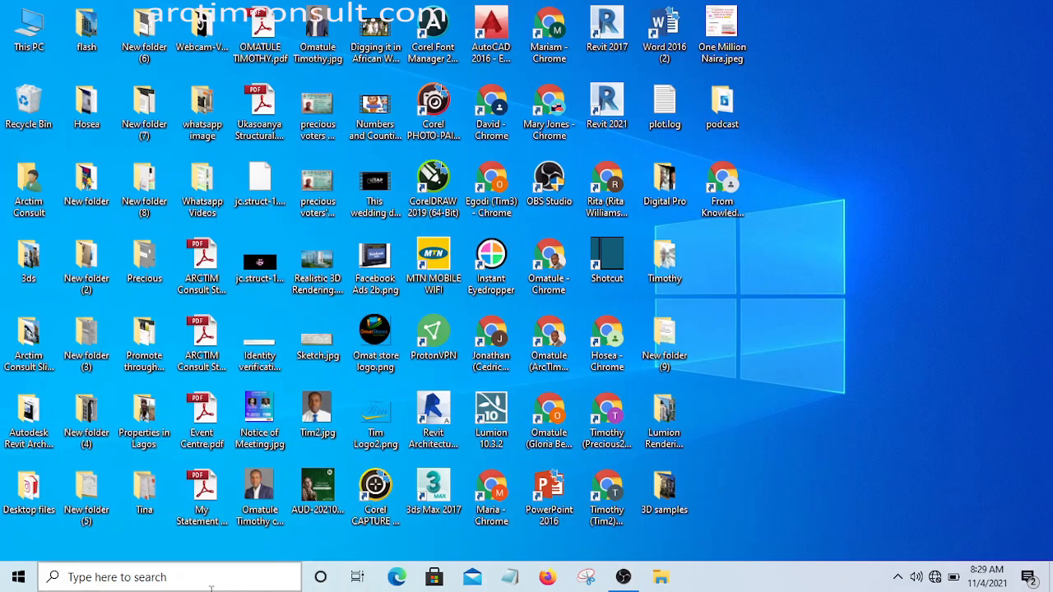
Step: Search Windows for "revit" and open the file location of the Revit 2017 app
left_click(144, 575)
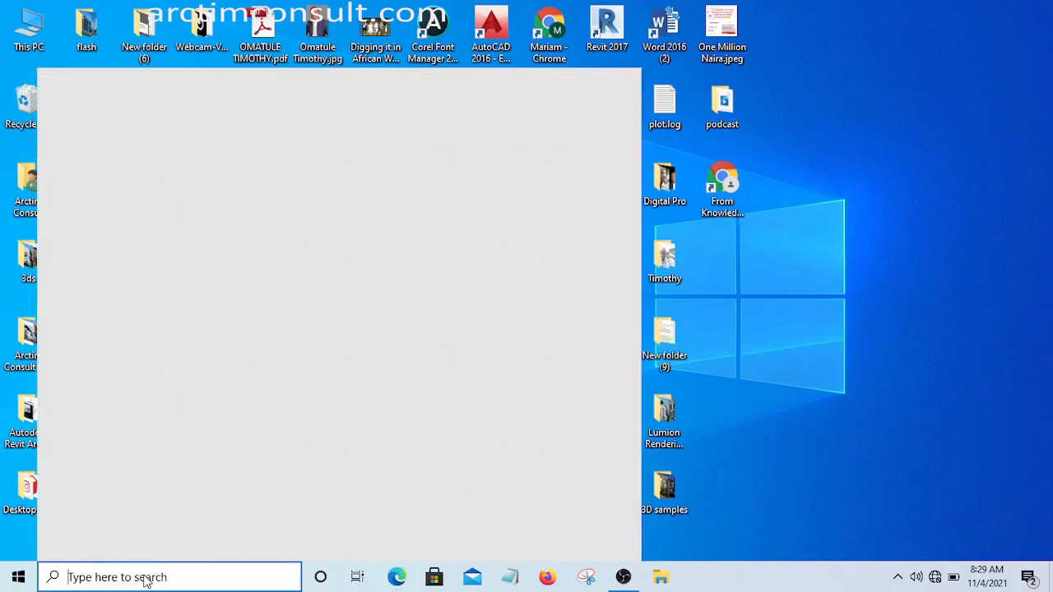
type("revit")
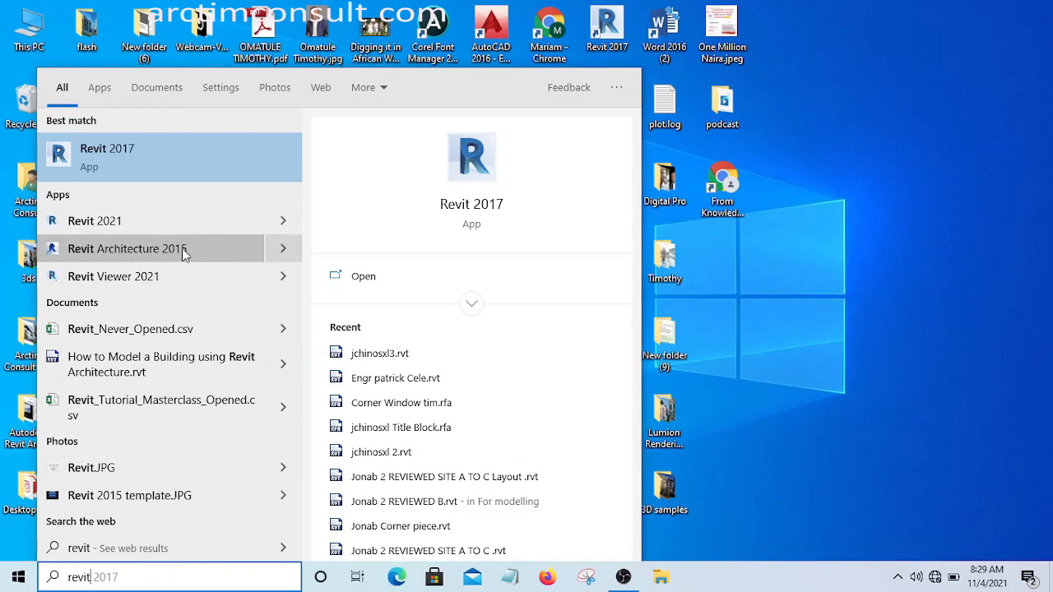
right_click(93, 150)
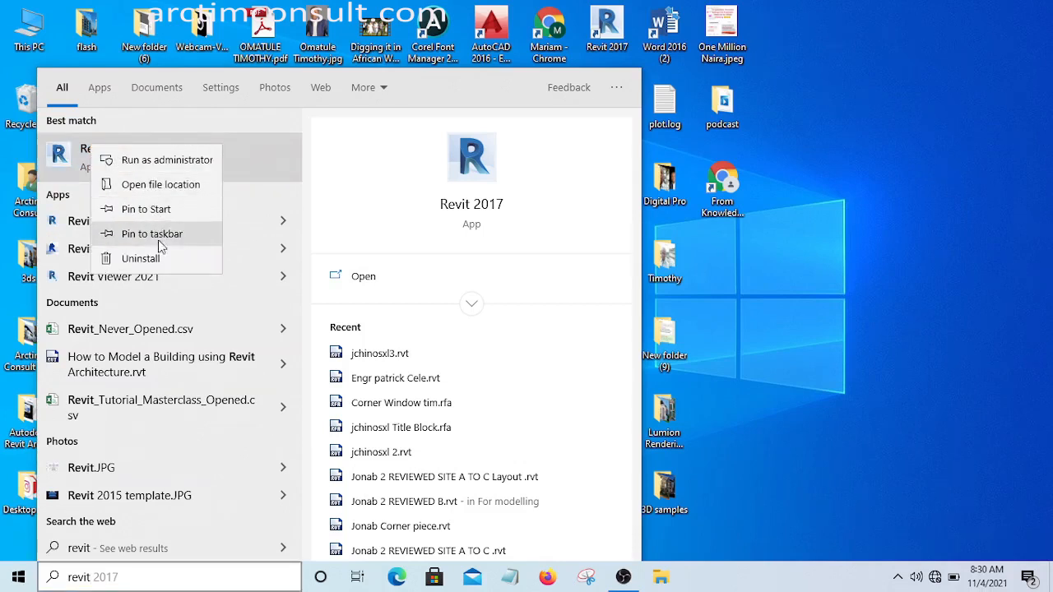
left_click(160, 185)
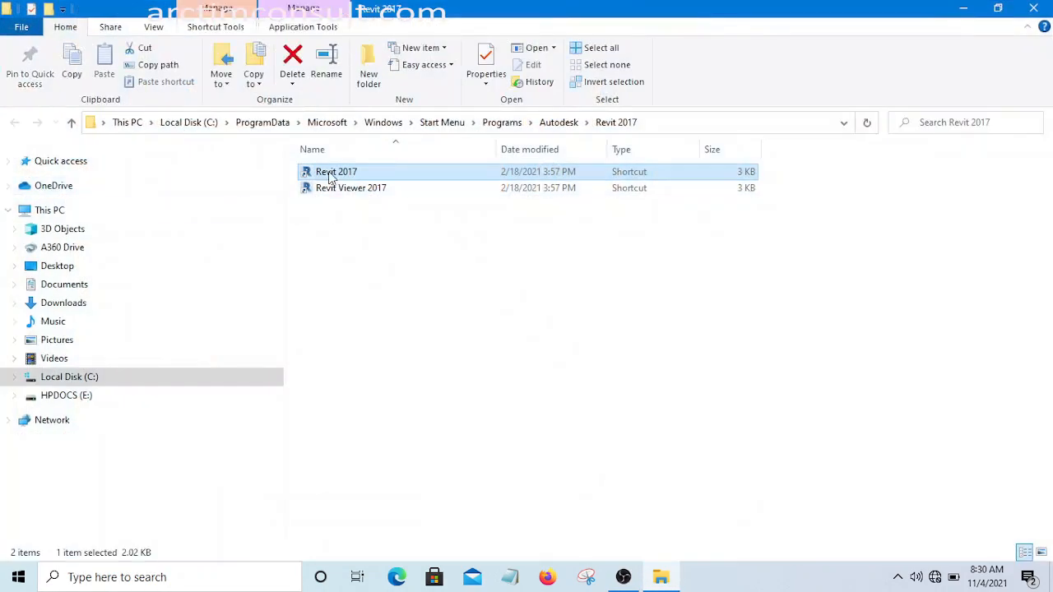
Step: Show the Send to destinations for the Revit 2017 shortcut, and close the folder window
double_click(319, 172)
right_click(318, 171)
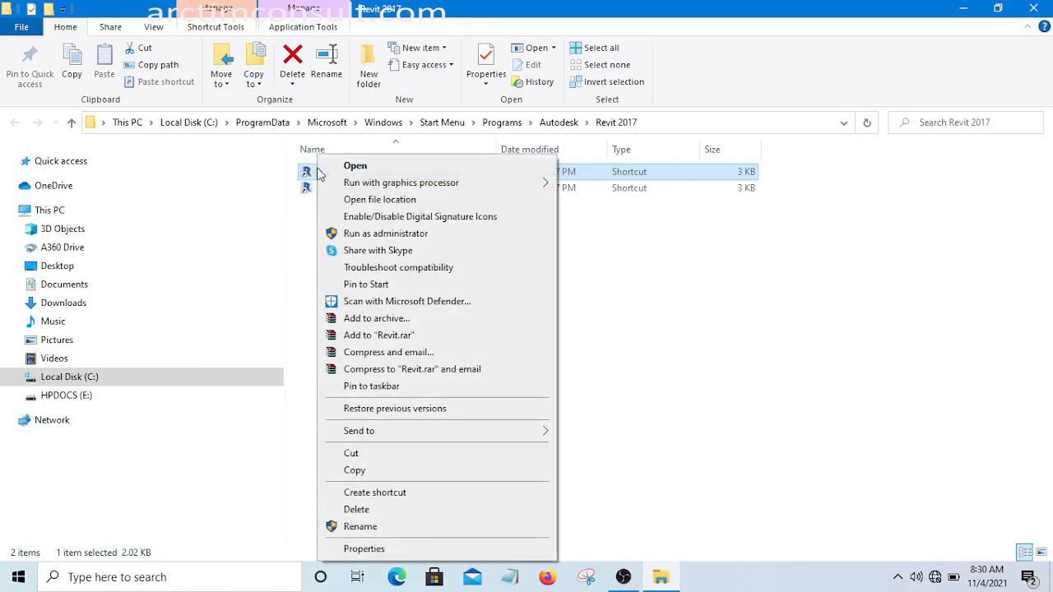
mouse_move(412, 434)
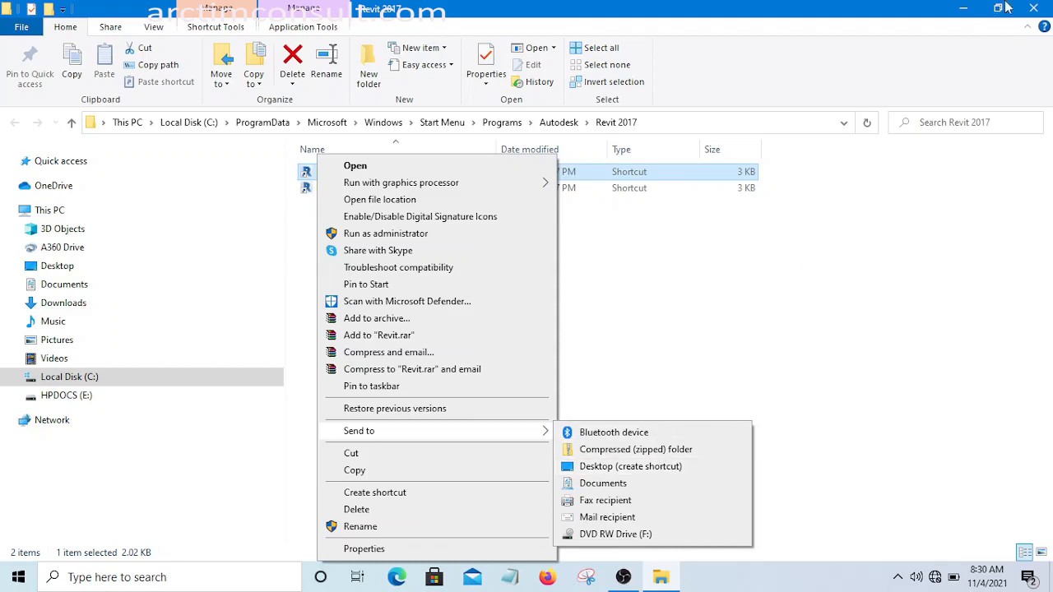
left_click(1030, 15)
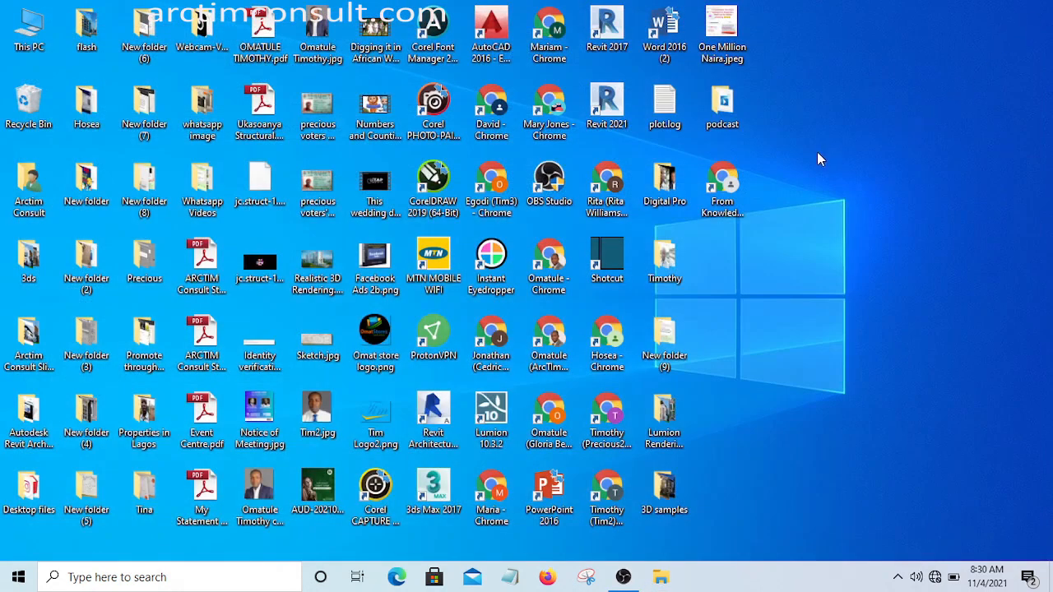
Step: Launch Revit 2017 from its desktop shortcut
double_click(606, 20)
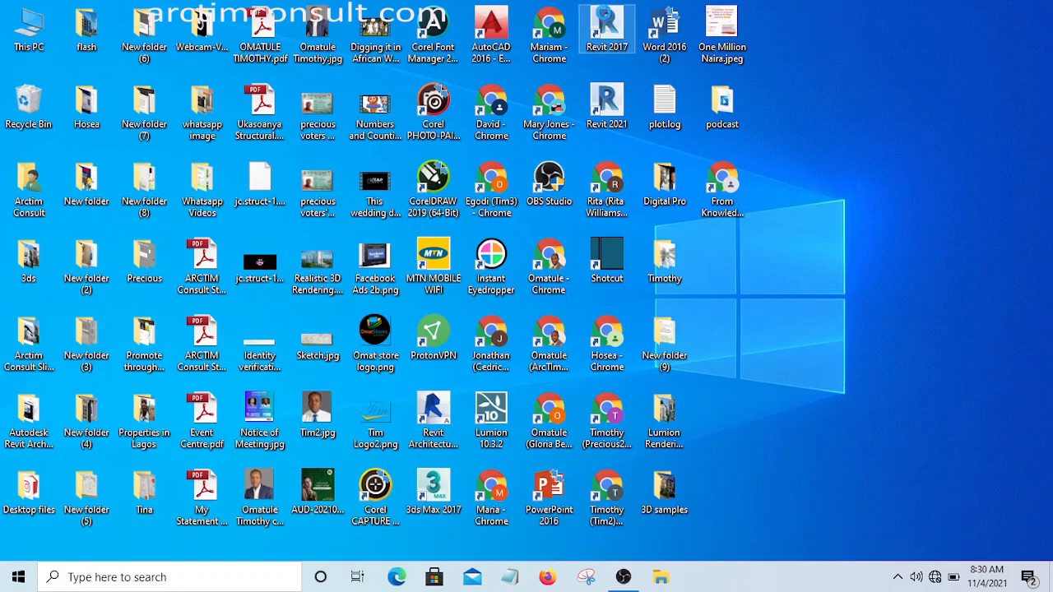
right_click(604, 13)
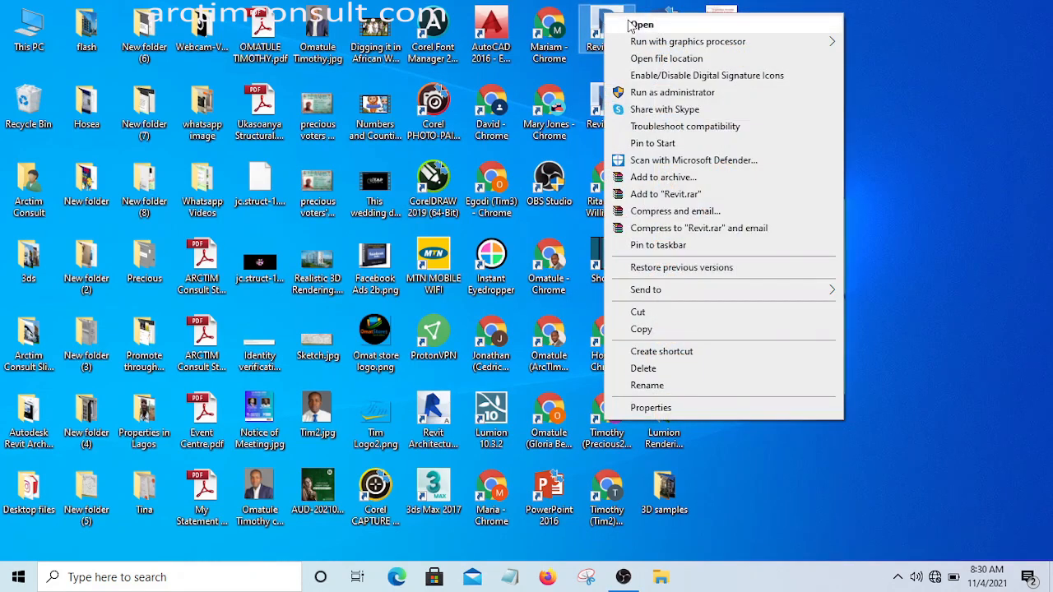
left_click(640, 24)
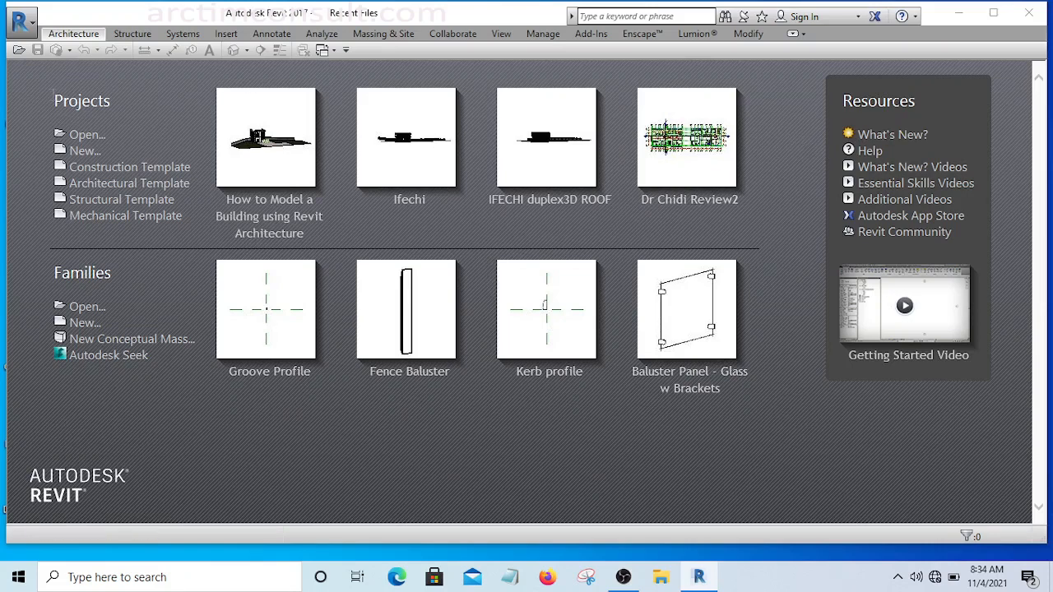
Step: Create a new project template based on the Architectural Template
left_click(83, 153)
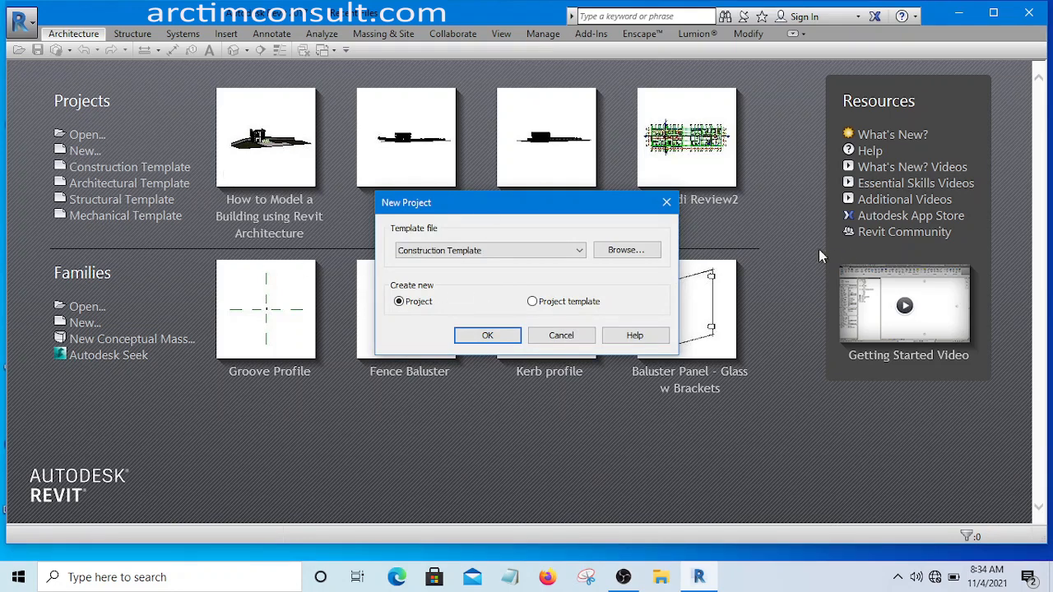
left_click(666, 202)
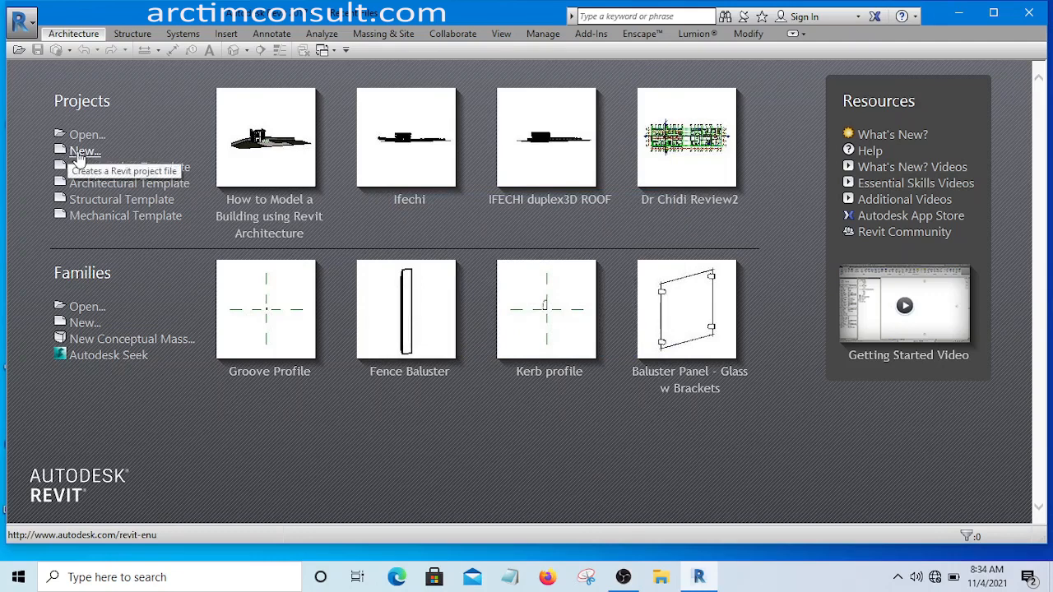
left_click(82, 151)
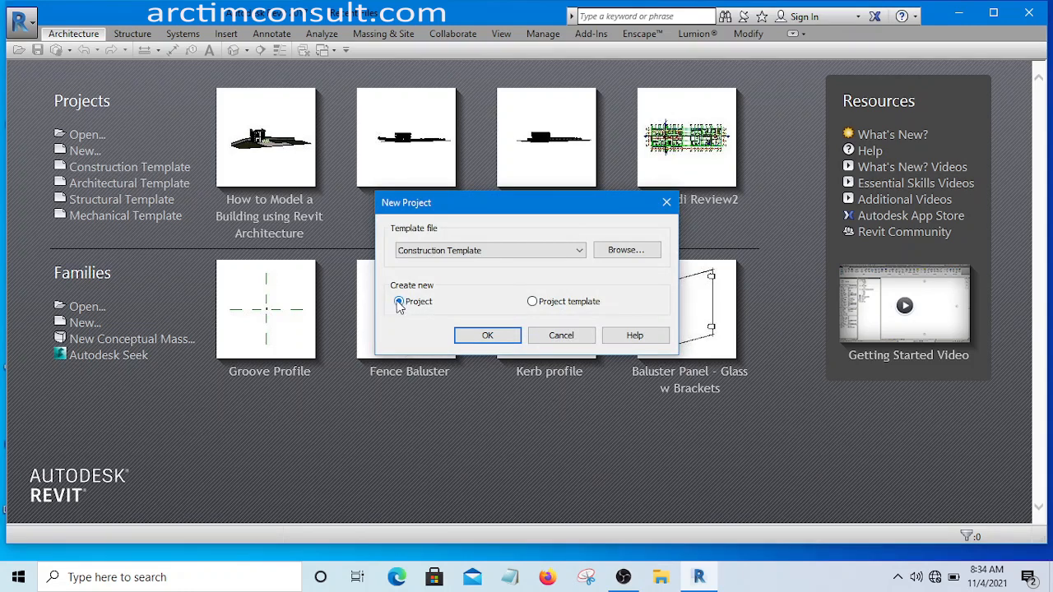
left_click(533, 301)
left_click(564, 251)
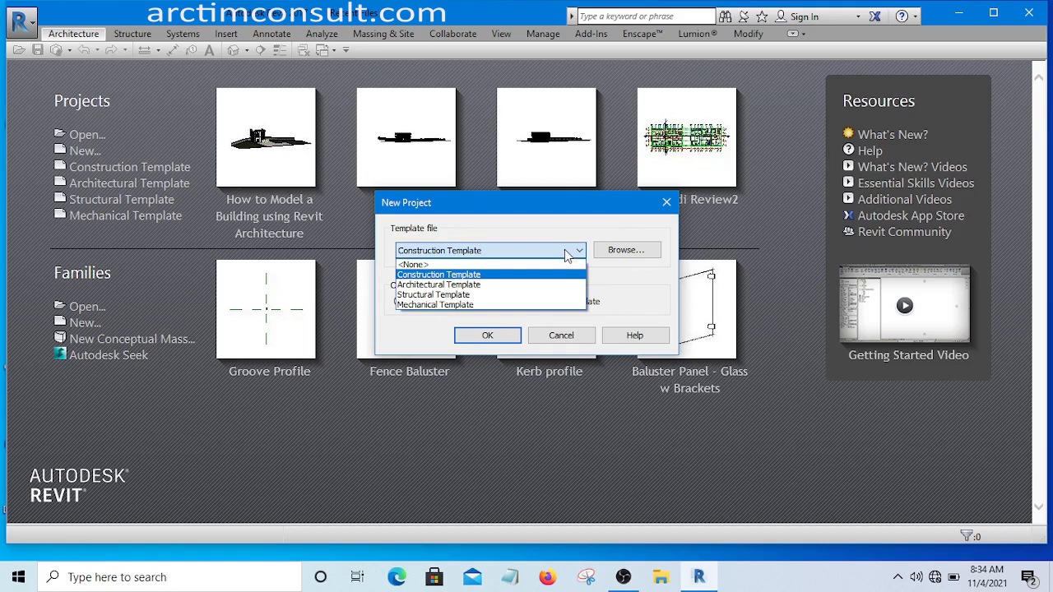
left_click(463, 284)
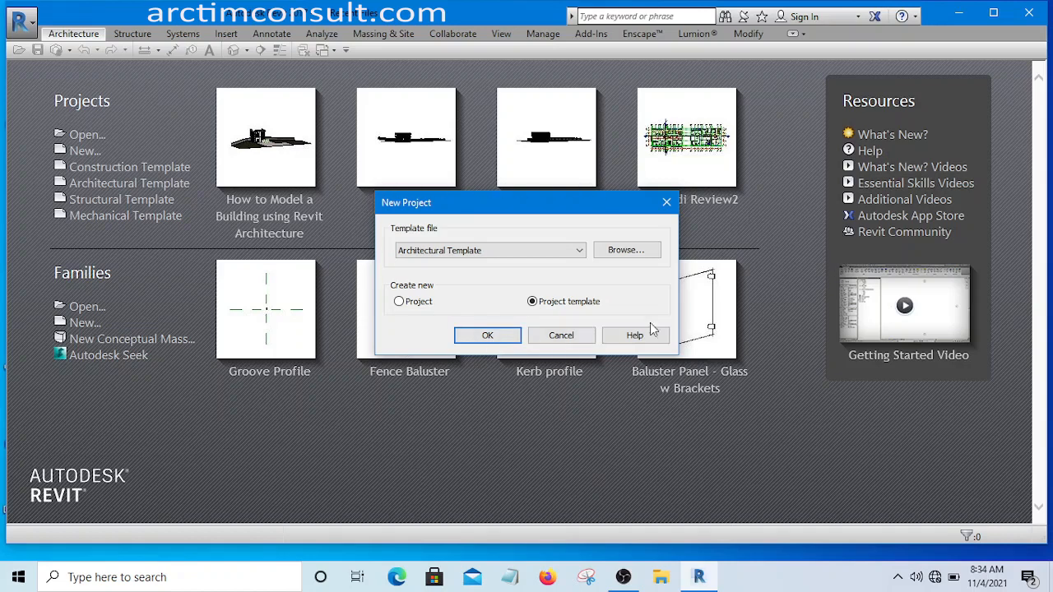
left_click(516, 253)
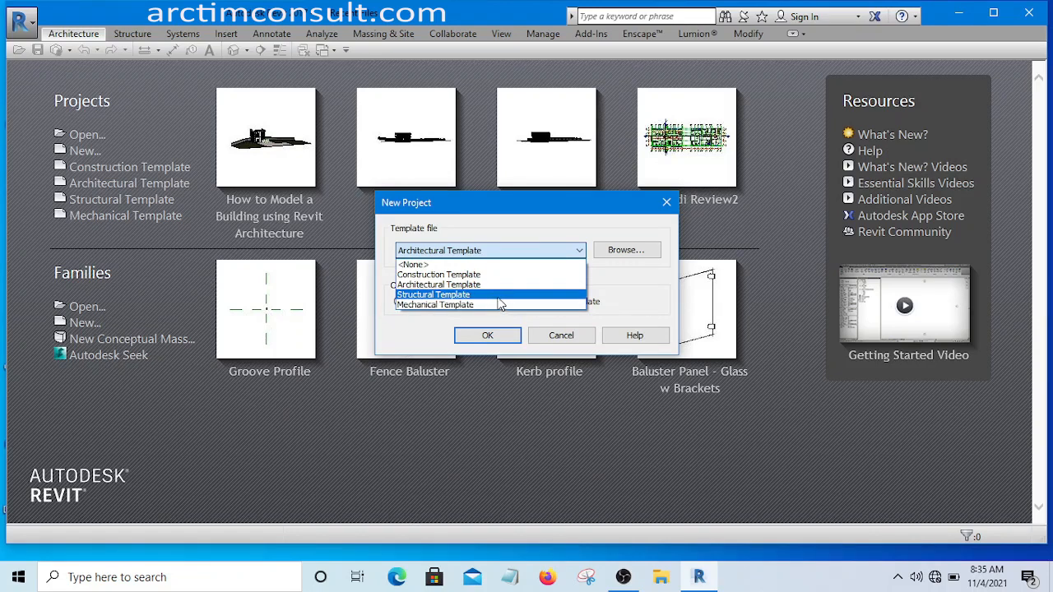
left_click(445, 287)
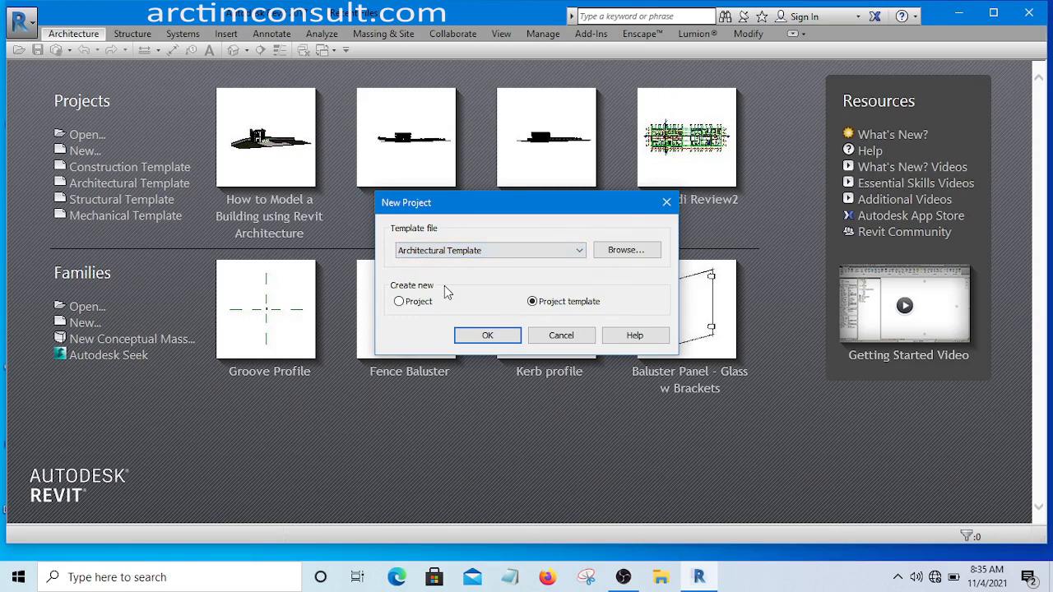
left_click(488, 336)
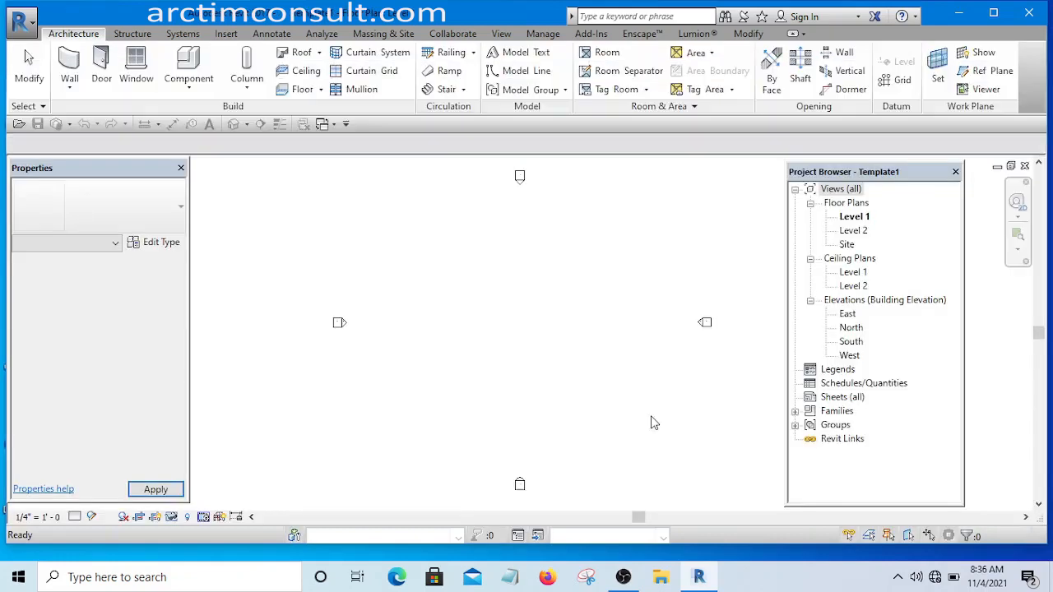
scroll(518, 346, "down", 2)
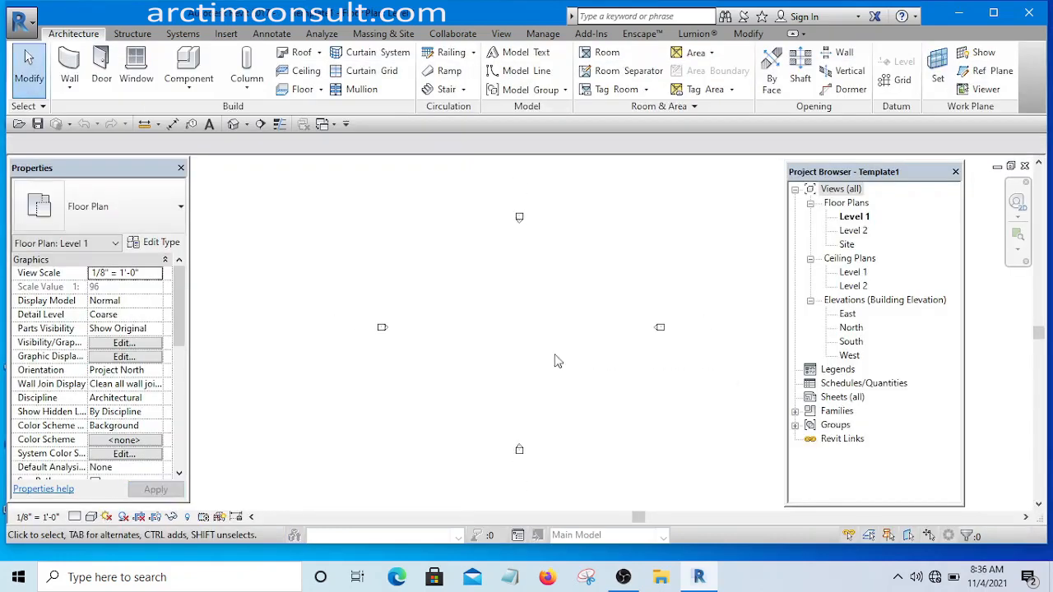
middle_click_drag(609, 399, 565, 416)
scroll(519, 353, "down", 2)
scroll(557, 385, "up", 1)
scroll(524, 371, "up", 2)
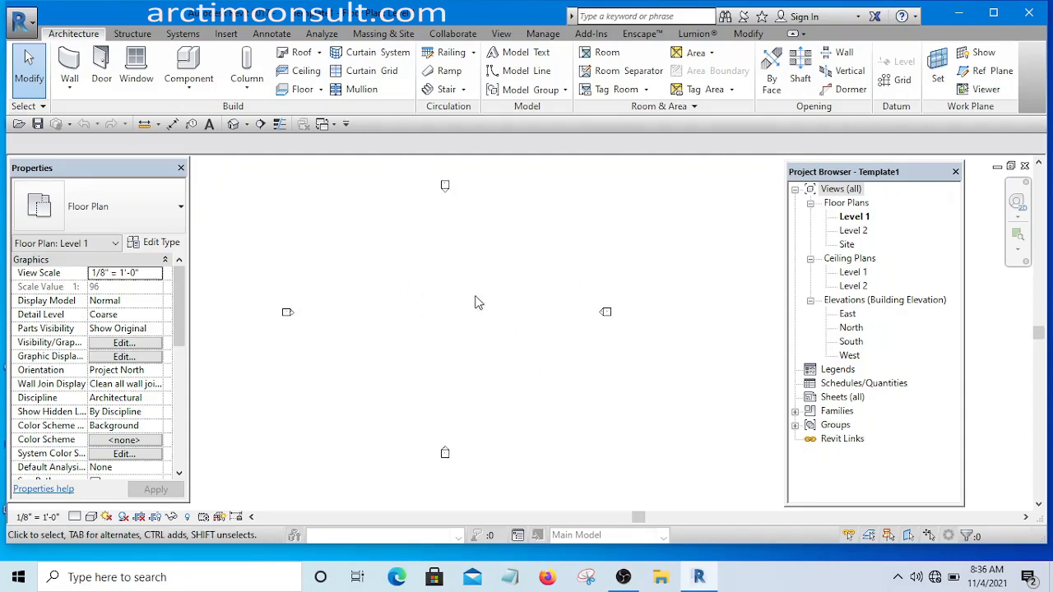
middle_click_drag(379, 267, 378, 278)
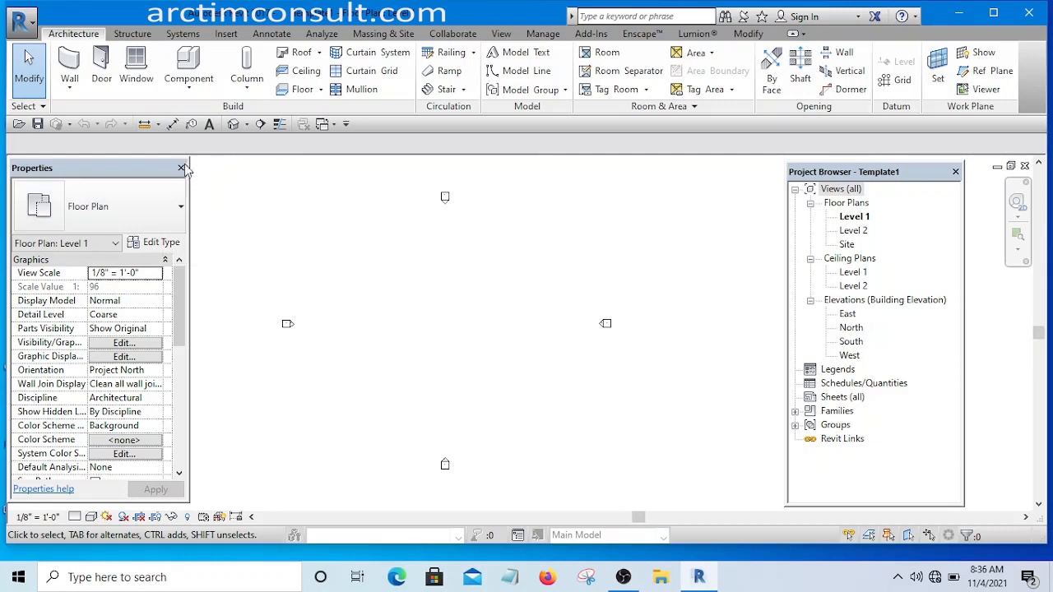
Step: Draw a closed rectangle of Generic - 8" walls, about 72' by 48' 6", on the Level 1 plan and end the wall chain
left_click(69, 66)
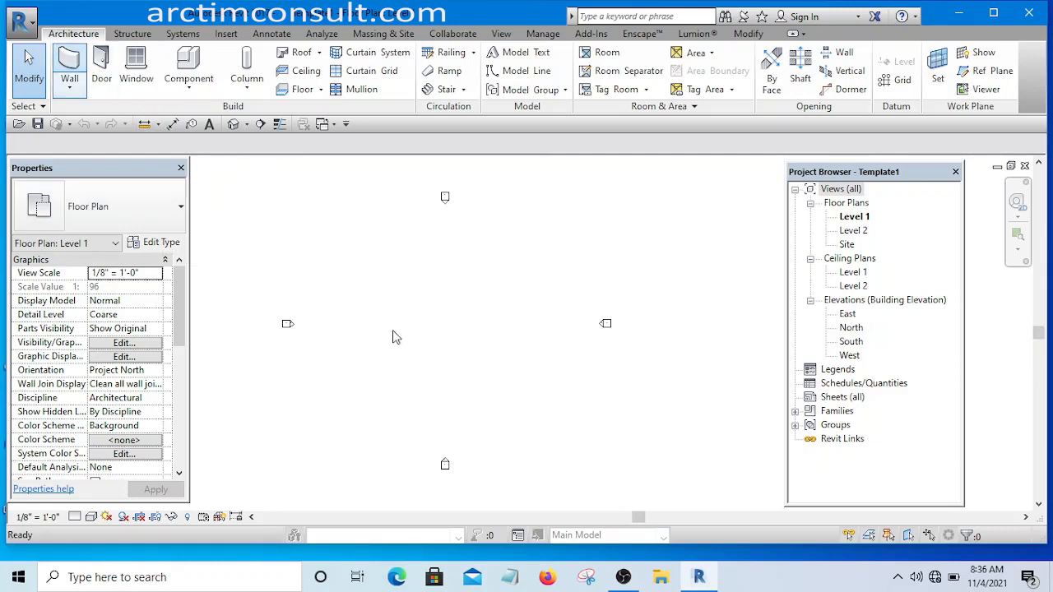
left_click(366, 304)
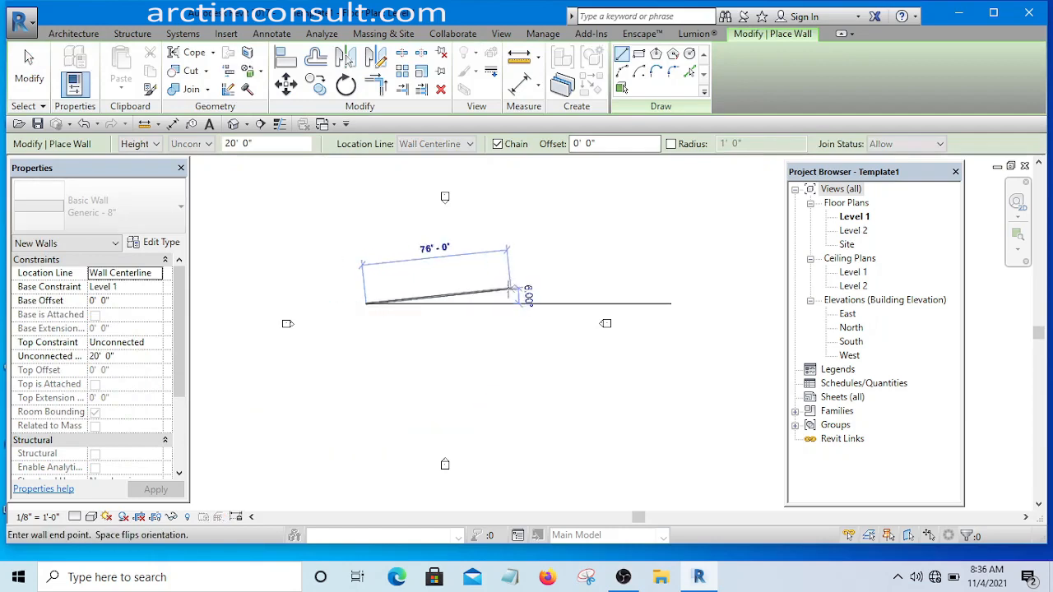
left_click(504, 304)
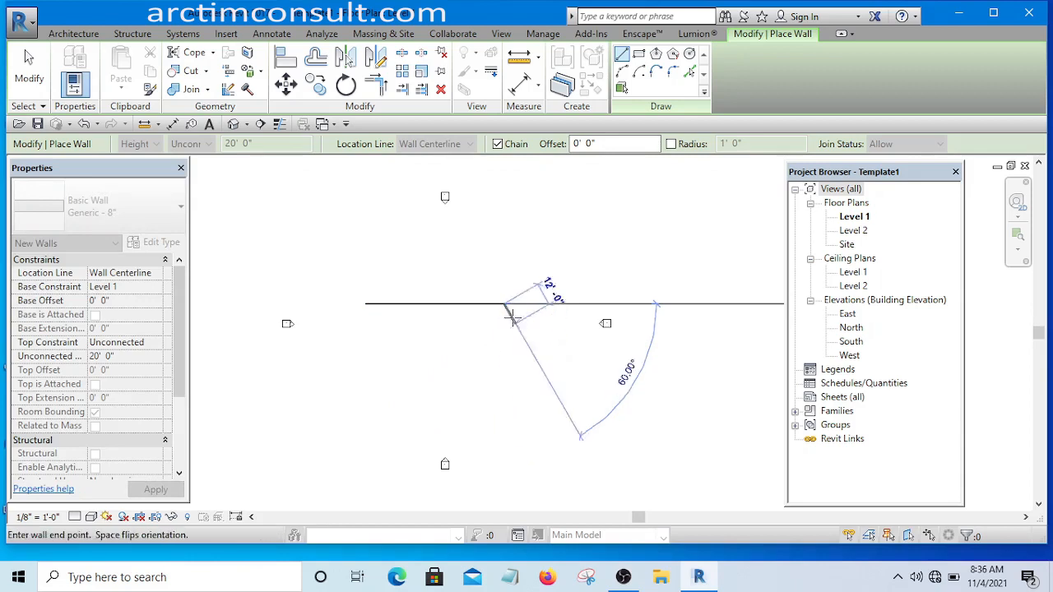
scroll(505, 384, "up", 1)
scroll(504, 381, "up", 2)
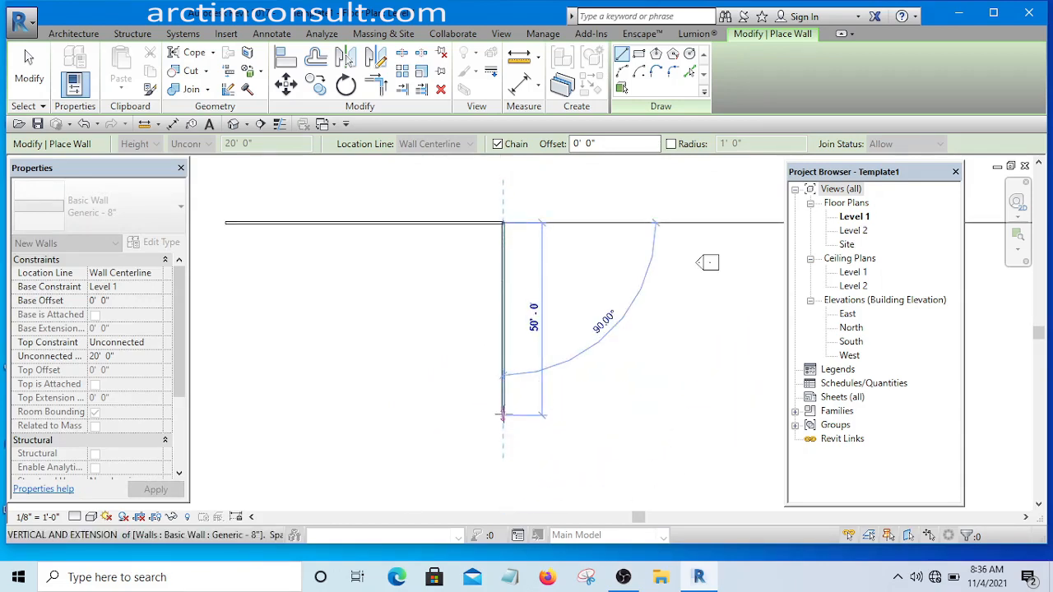
scroll(502, 402, "down", 1)
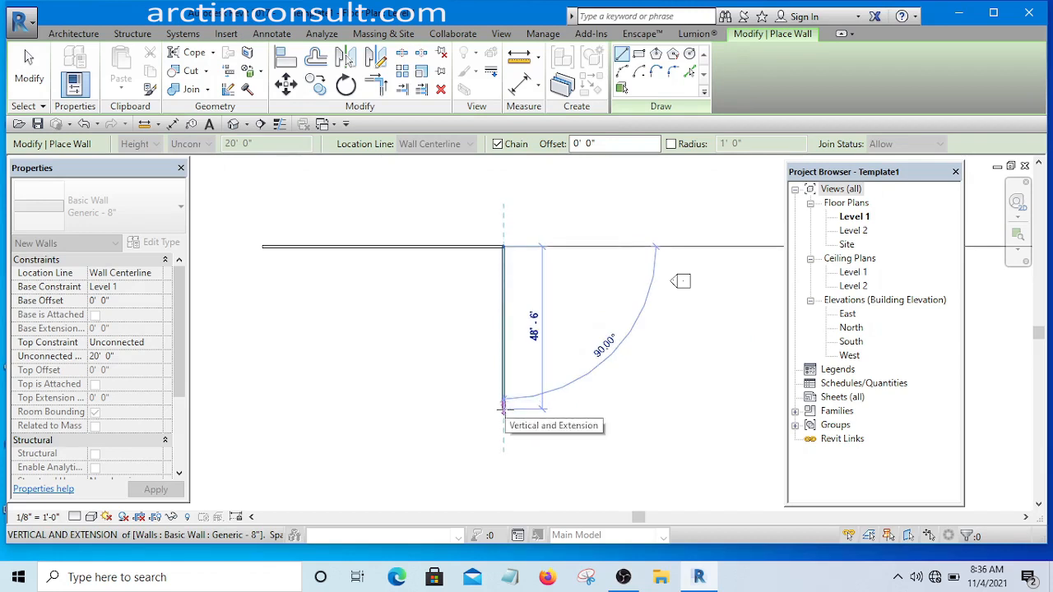
left_click(503, 406)
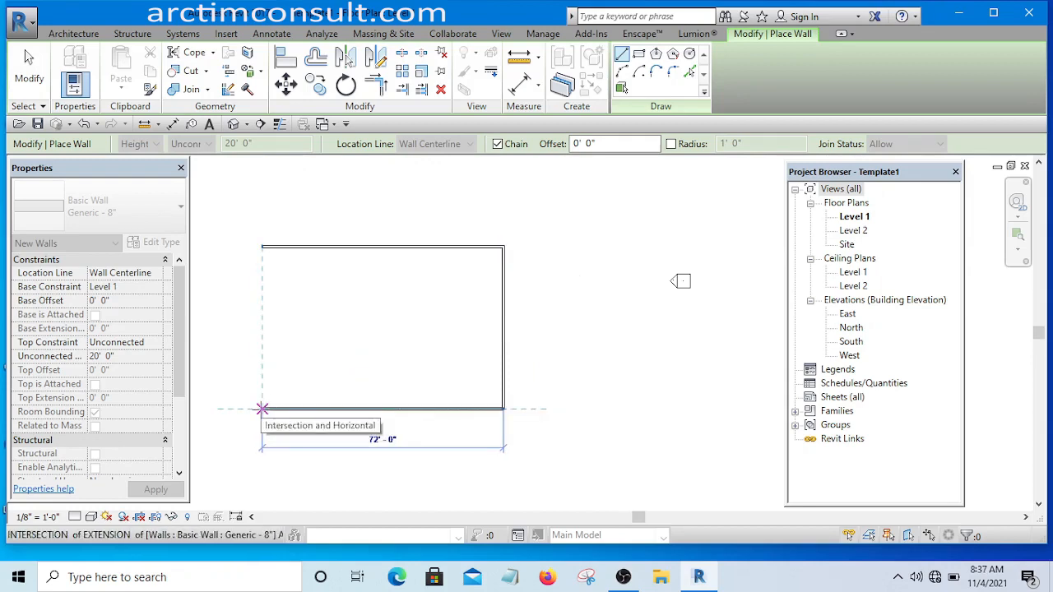
left_click(261, 408)
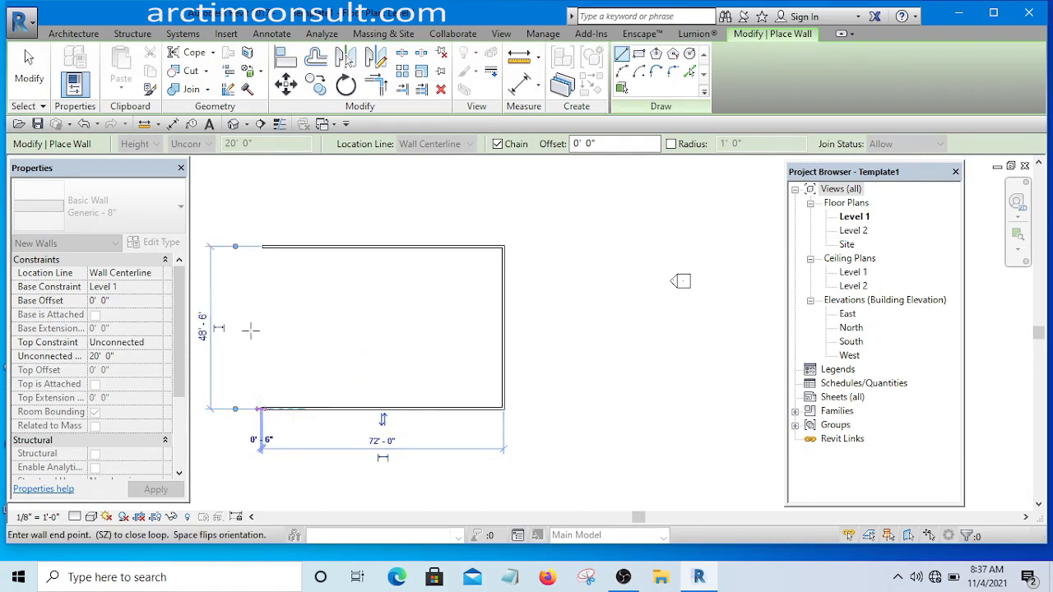
left_click(262, 246)
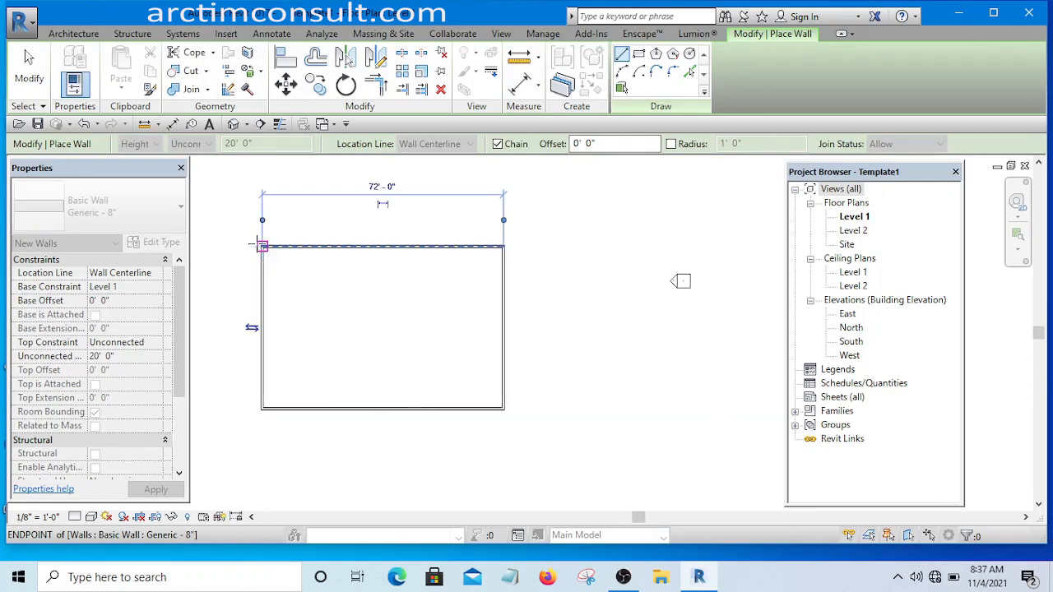
right_click(332, 237)
left_click(396, 247)
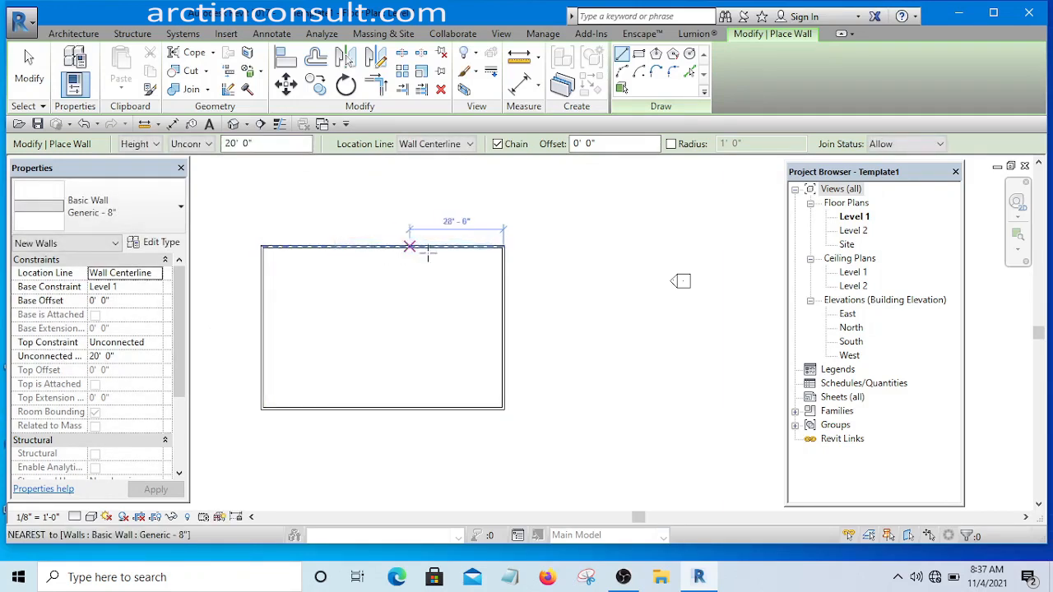
Step: Leave the wall placement command and centre the finished wall rectangle in the Level 1 plan view
right_click(560, 265)
left_click(604, 274)
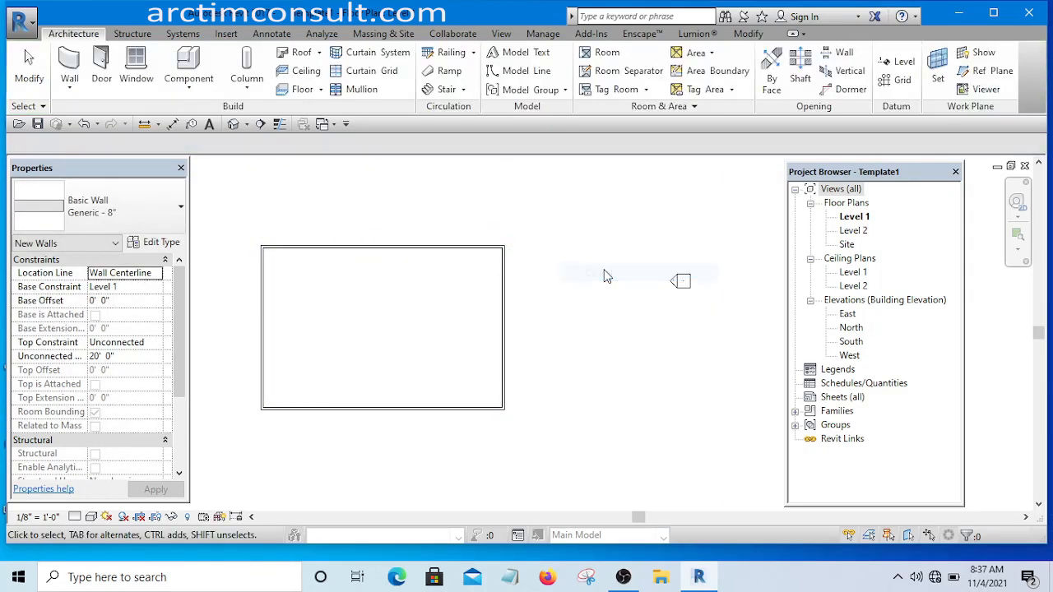
scroll(401, 308, "down", 1)
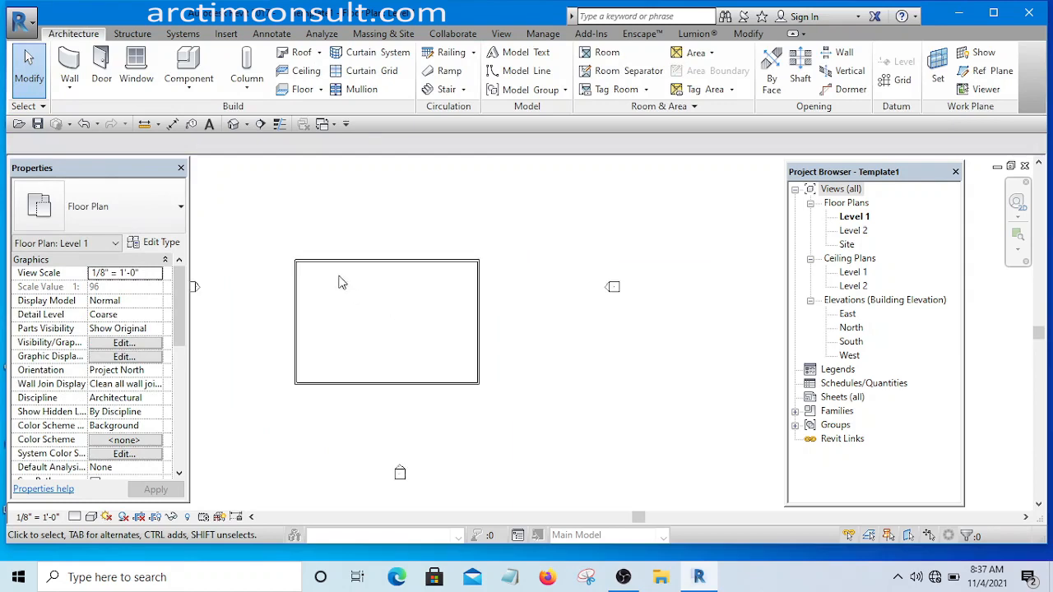
scroll(638, 353, "down", 2)
scroll(395, 328, "up", 4)
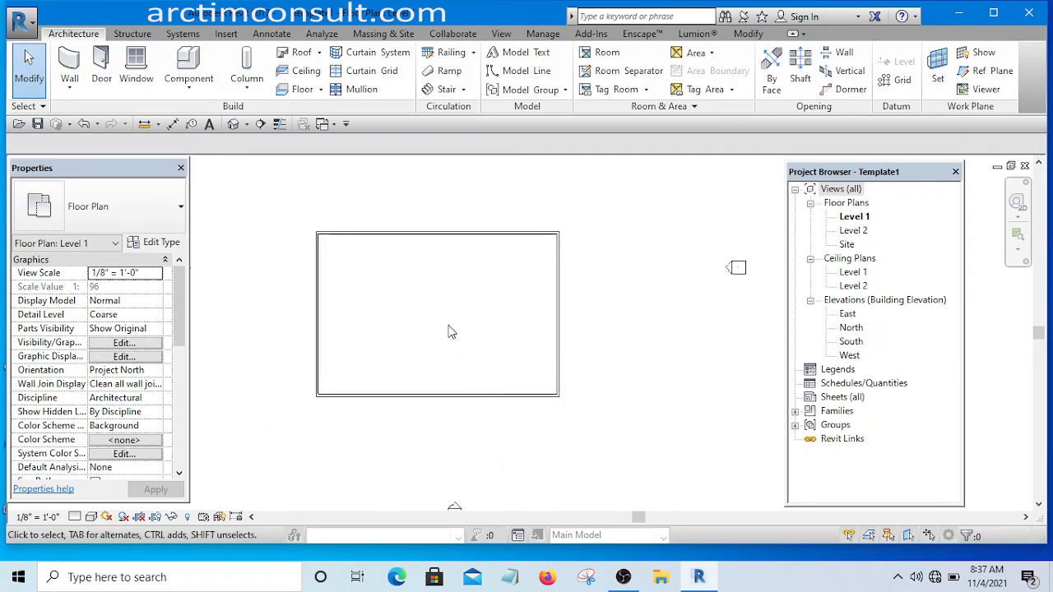
middle_click_drag(496, 348, 491, 359)
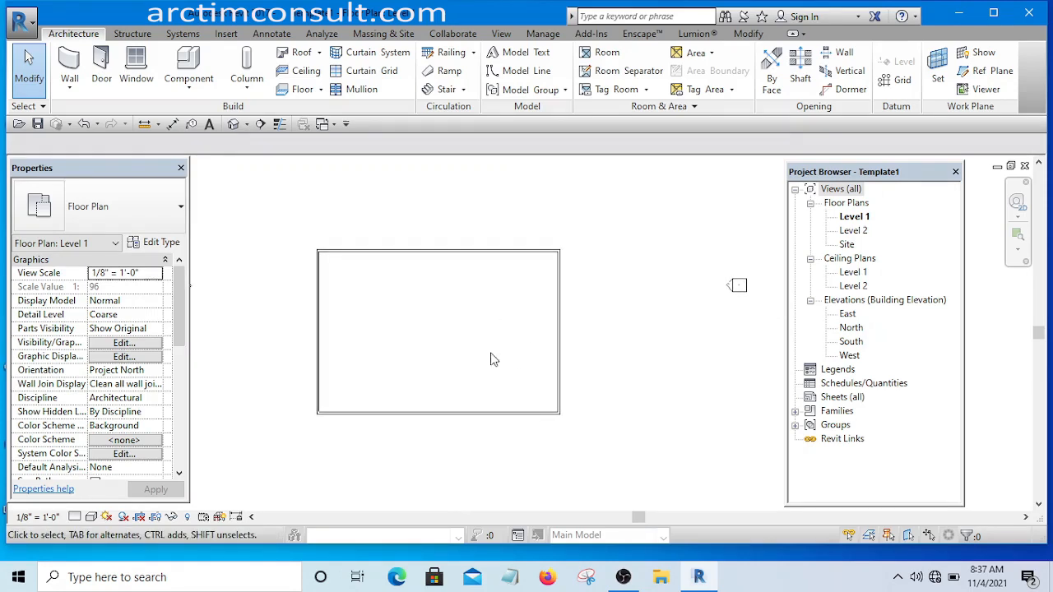
middle_click_drag(519, 405, 550, 398)
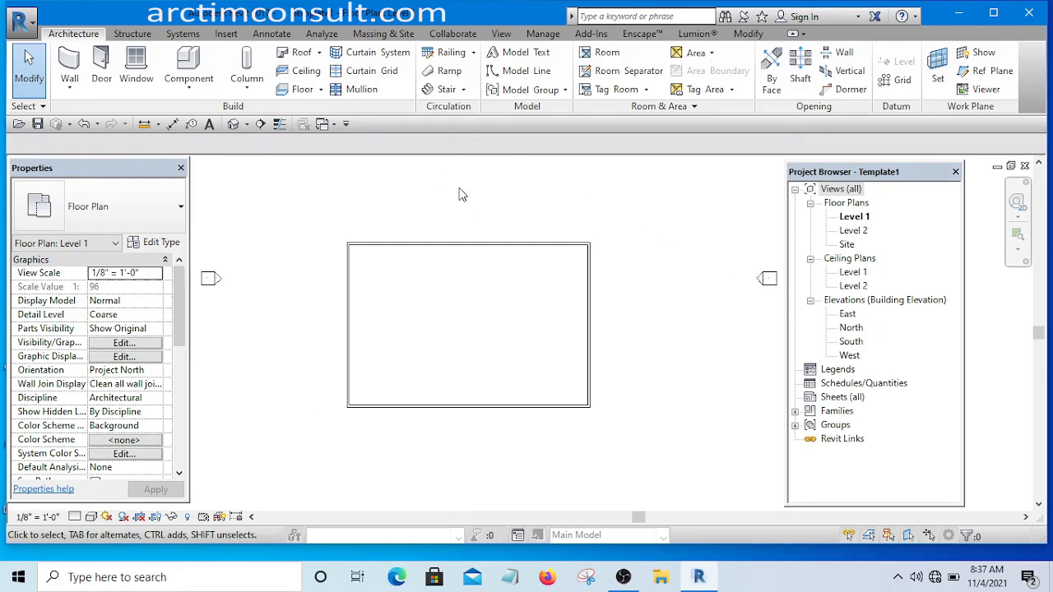
Step: Show the Recent Files start page through the user interface display options
left_click(501, 33)
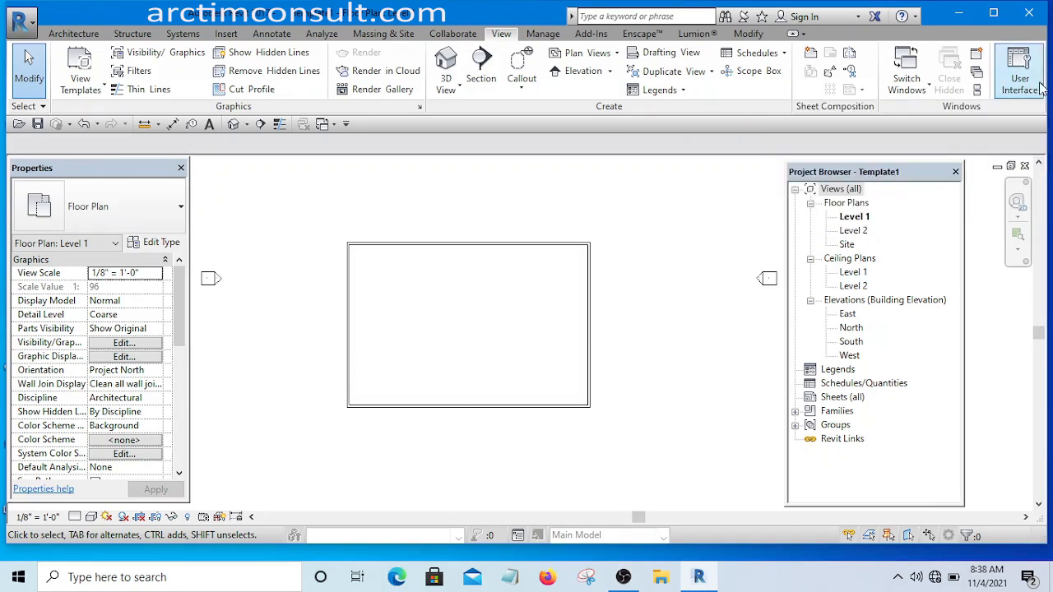
left_click(1041, 88)
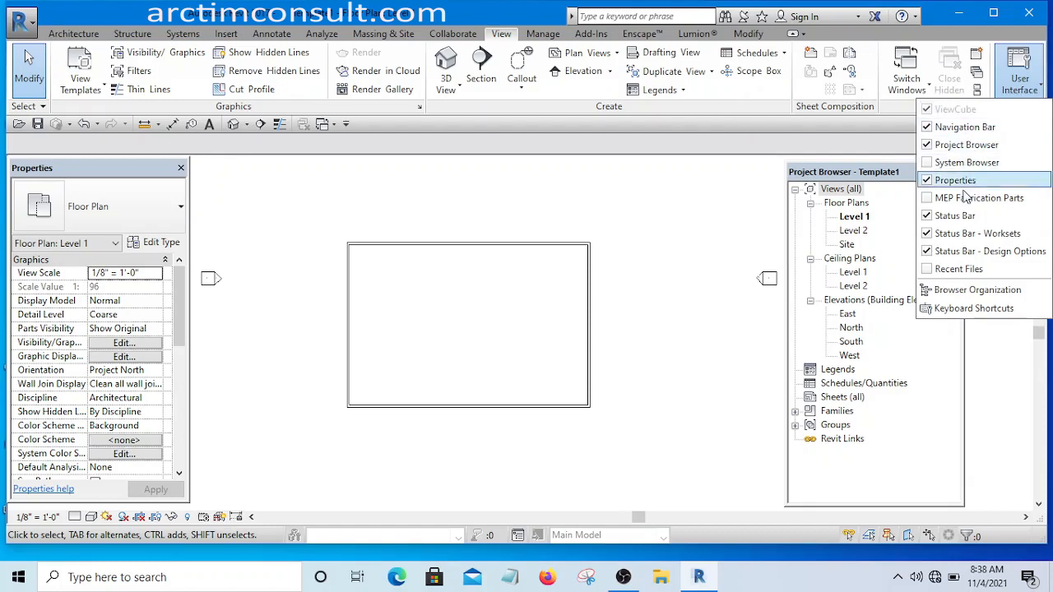
left_click(951, 269)
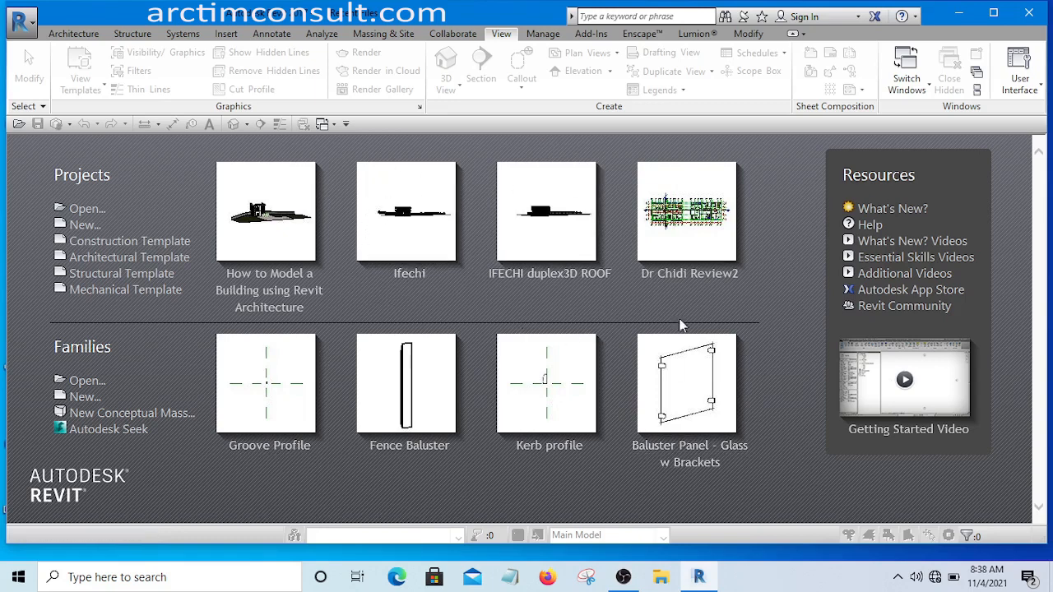
Step: Create a new project from the Construction-DefaultMetric.rte template in the US Metric templates folder
left_click(83, 230)
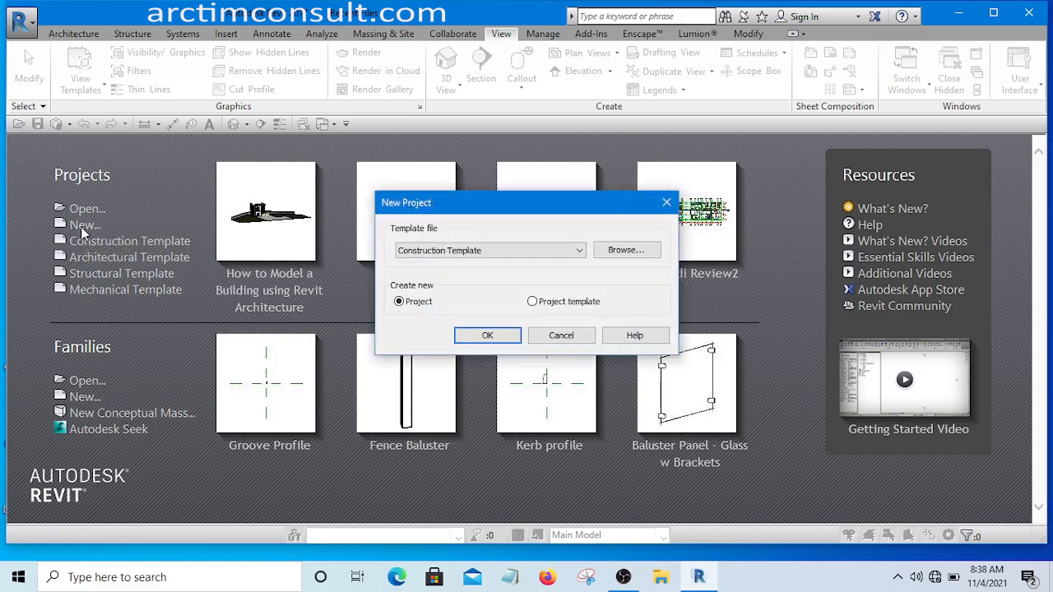
left_click(622, 250)
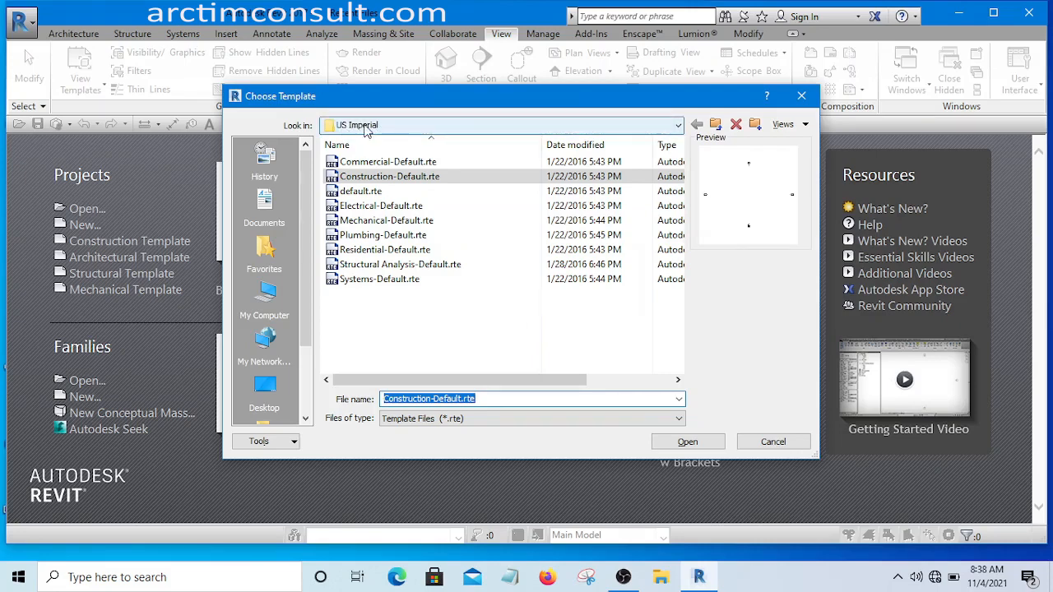
left_click(442, 123)
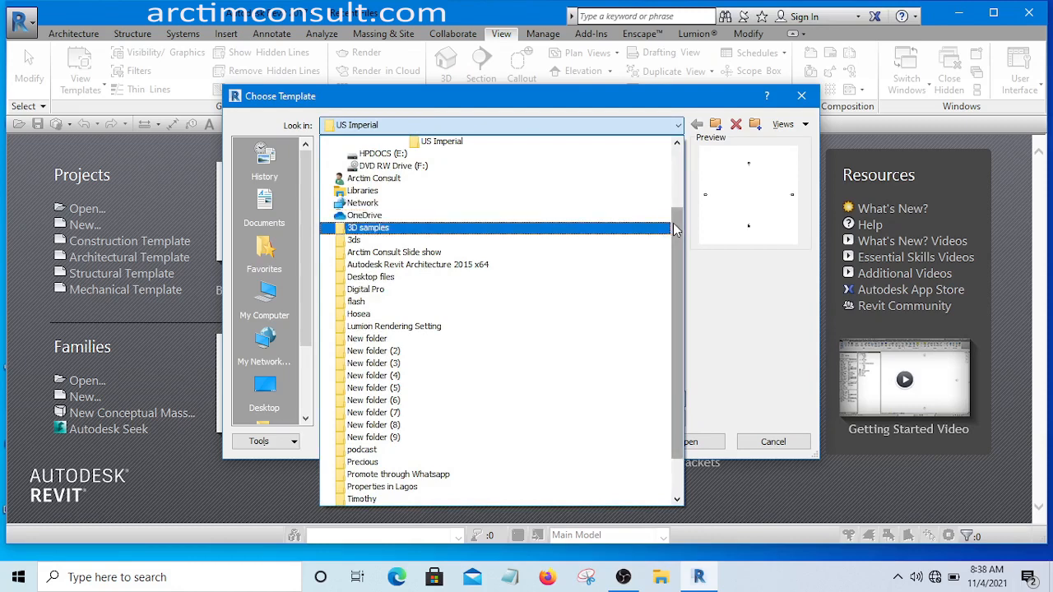
left_click_drag(676, 223, 675, 189)
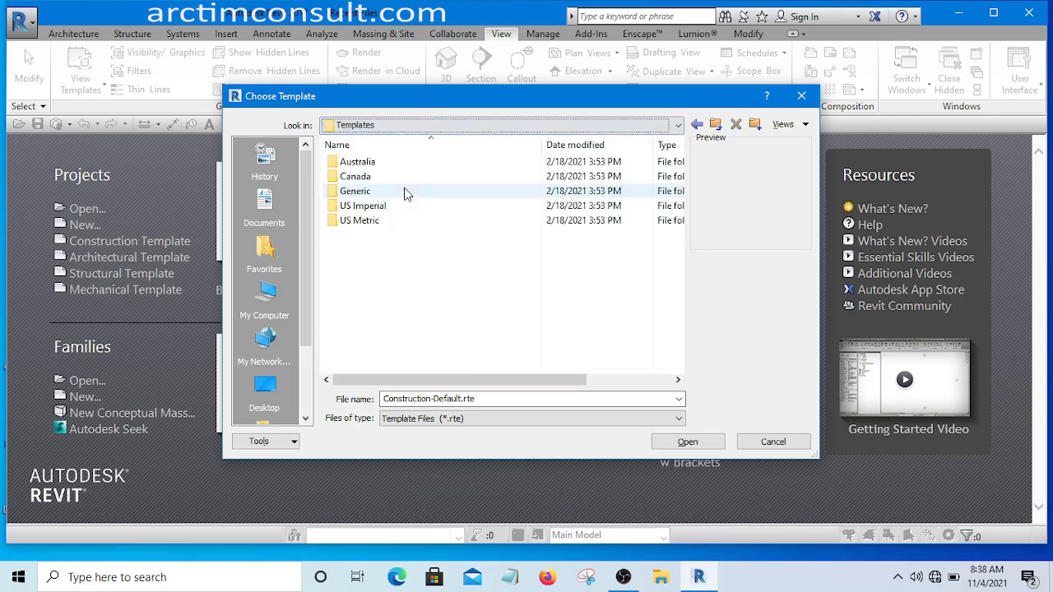
double_click(360, 220)
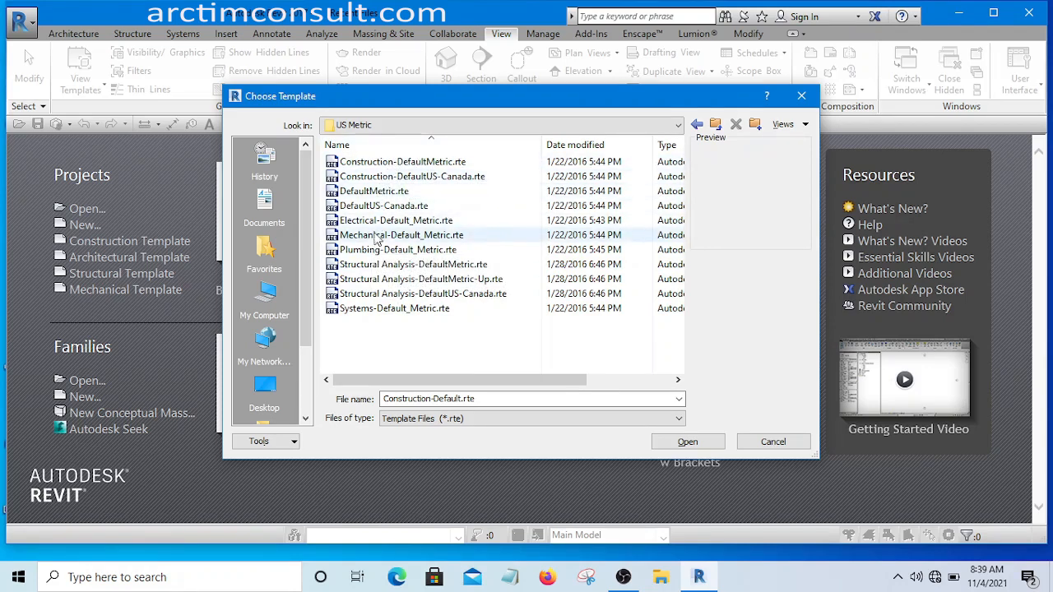
left_click(369, 167)
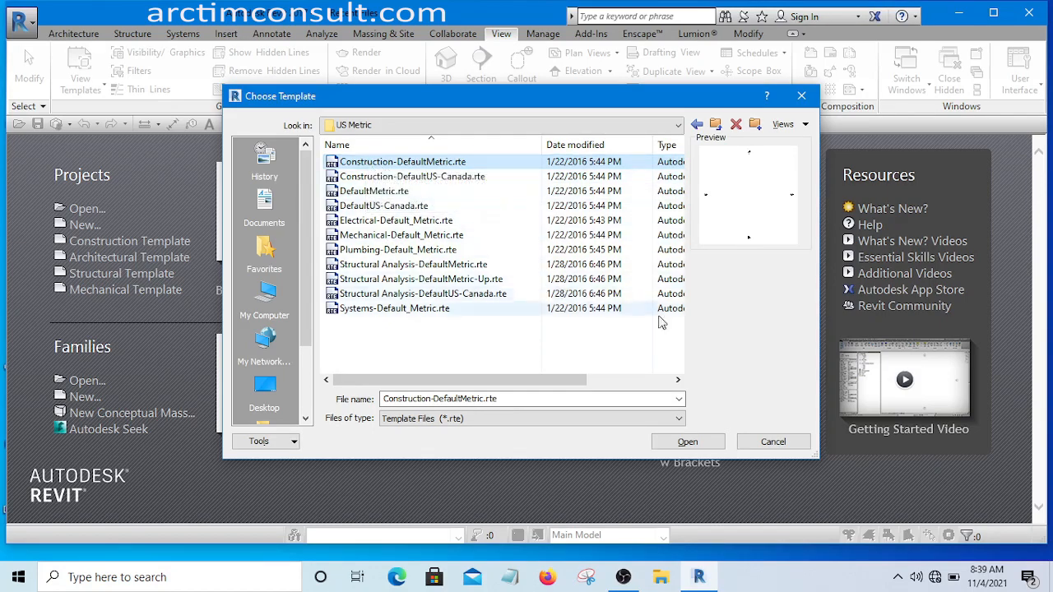
left_click(685, 442)
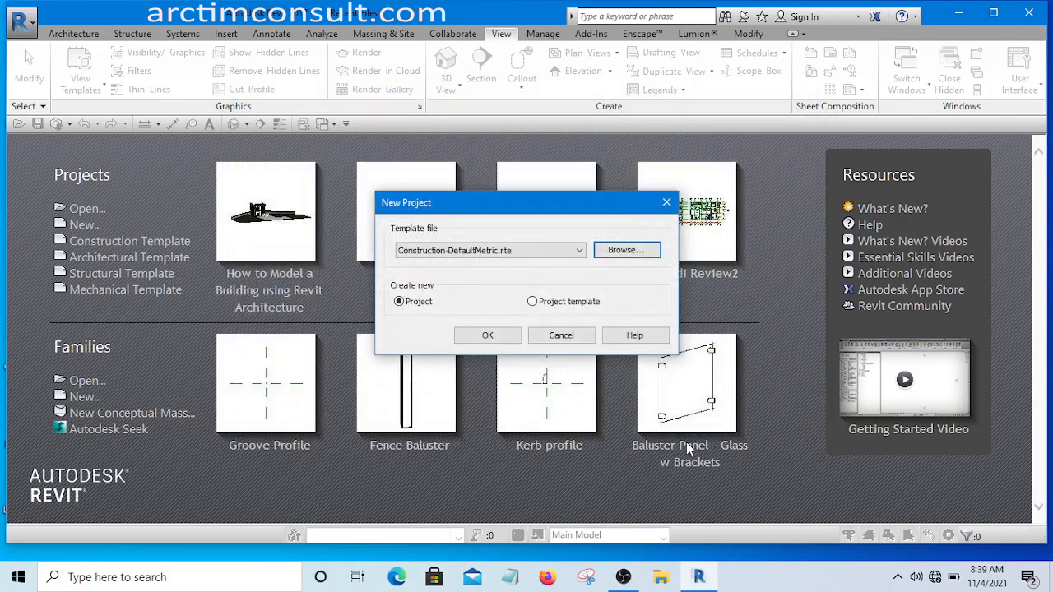
left_click(488, 336)
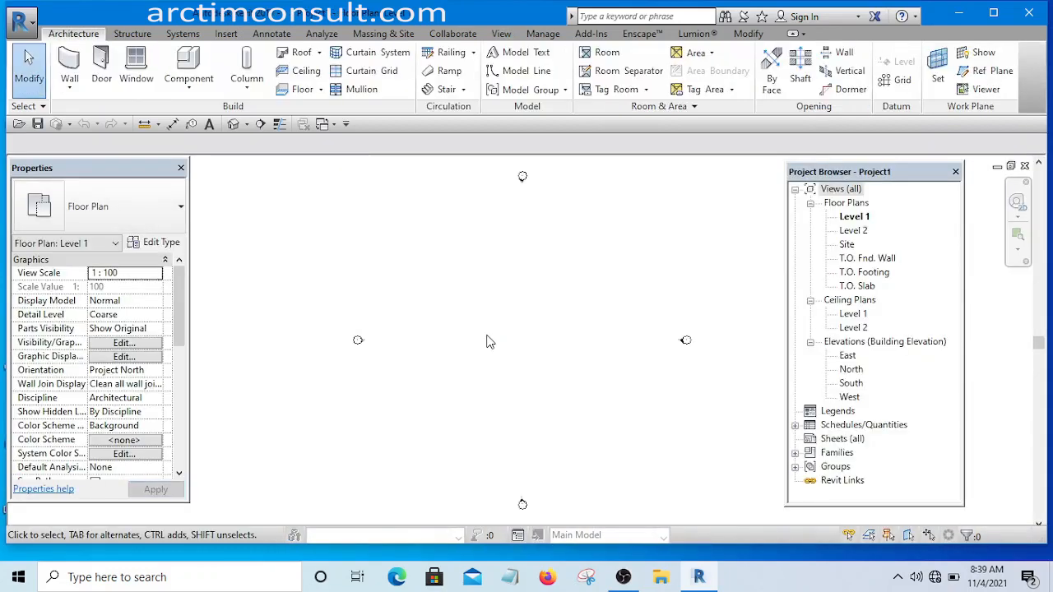
Step: Draw a closed rectangle of Generic - 200mm walls, about 18900 by 15000 mm, between the elevation markers on Level 1, and end the wall command
middle_click_drag(545, 354, 432, 346)
scroll(451, 350, "up", 2)
scroll(474, 353, "down", 4)
scroll(411, 346, "up", 1)
scroll(407, 358, "up", 2)
scroll(473, 348, "down", 1)
middle_click_drag(472, 373, 481, 405)
left_click(71, 70)
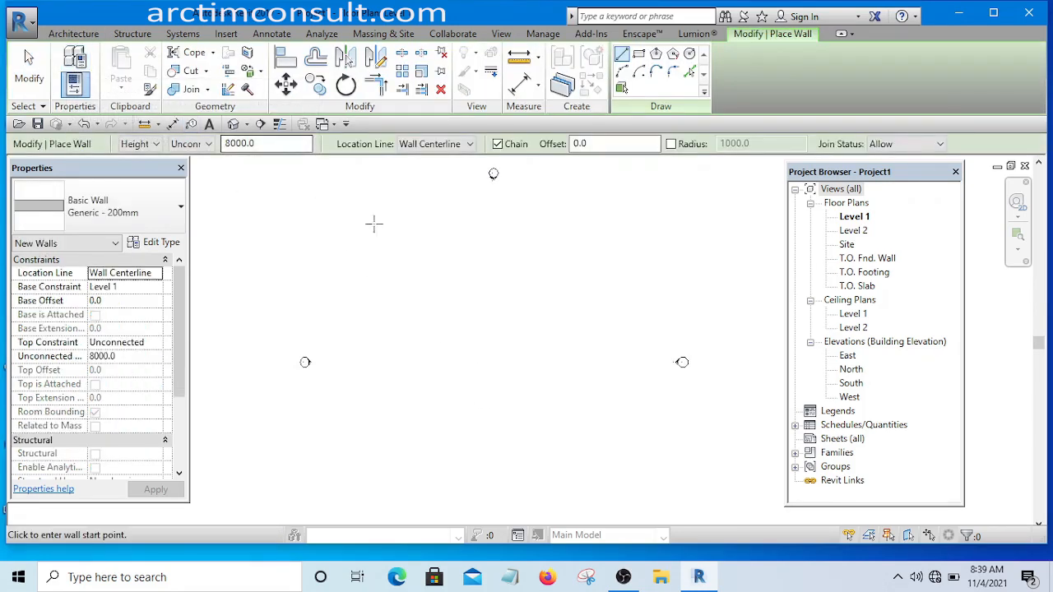
left_click(374, 307)
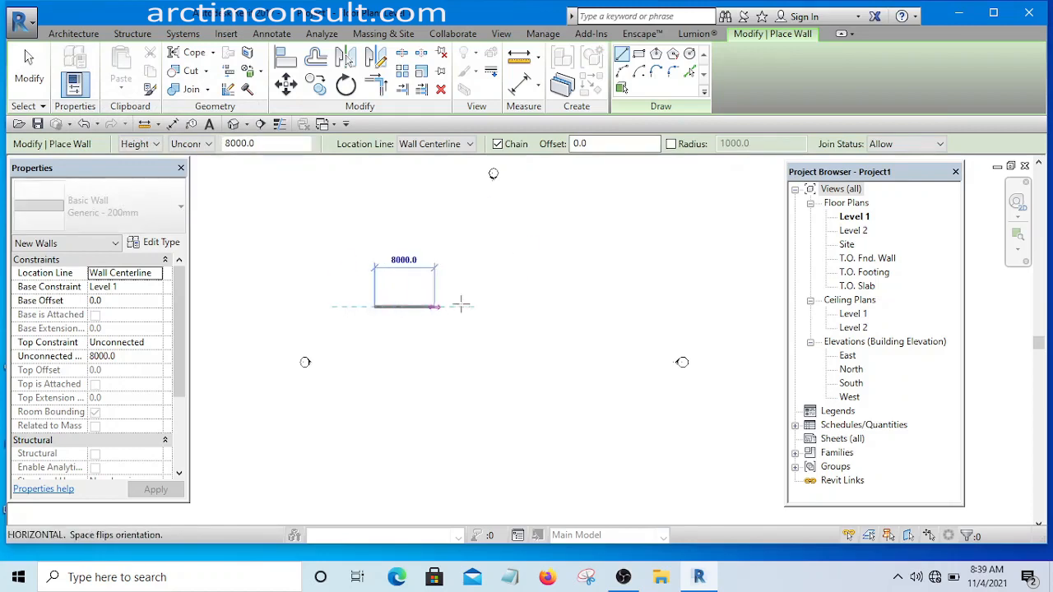
left_click(517, 306)
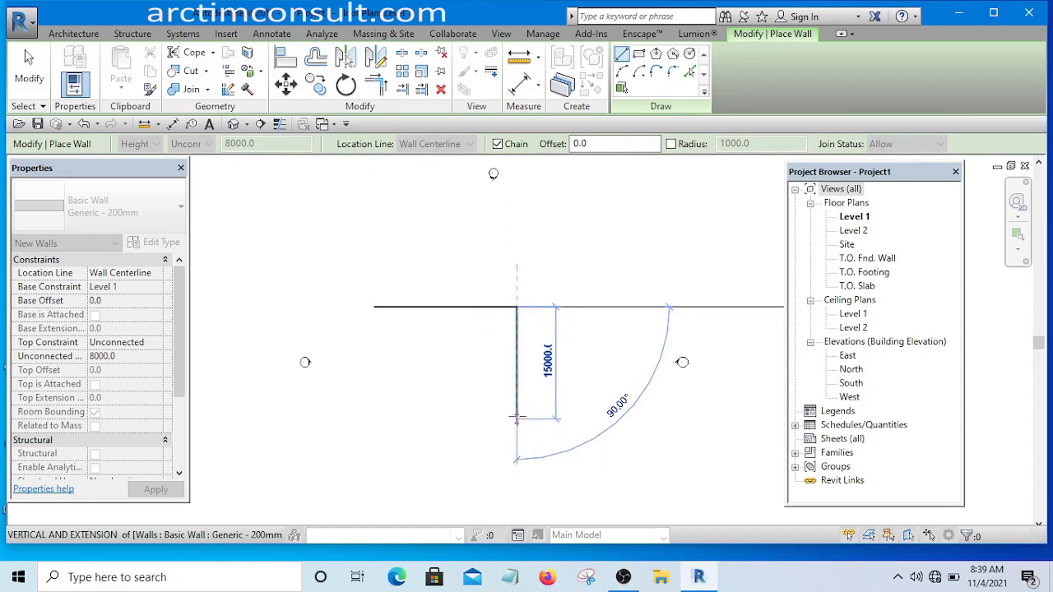
left_click(516, 418)
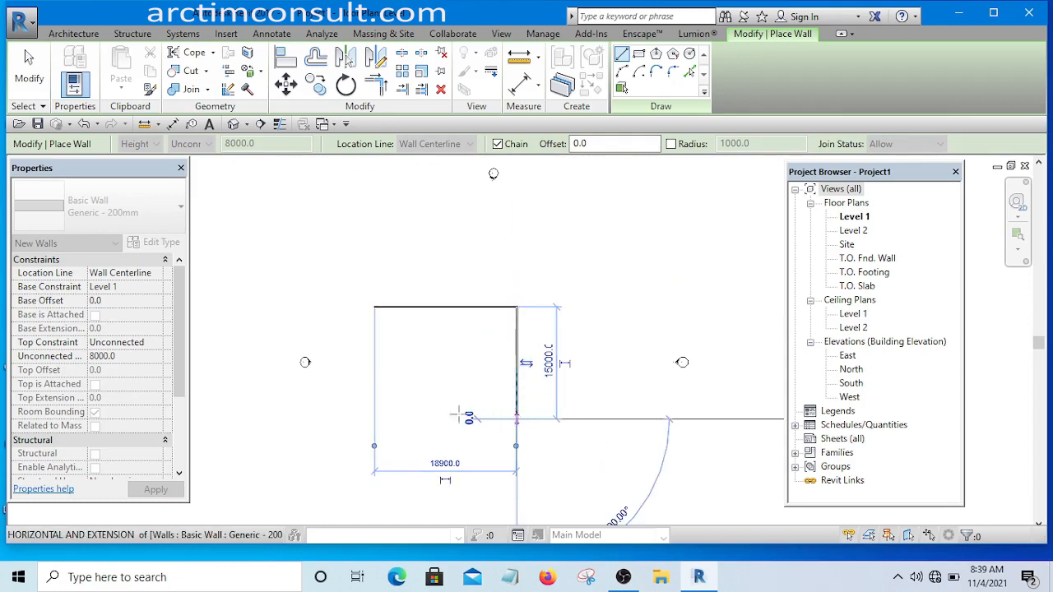
left_click(374, 418)
left_click(376, 306)
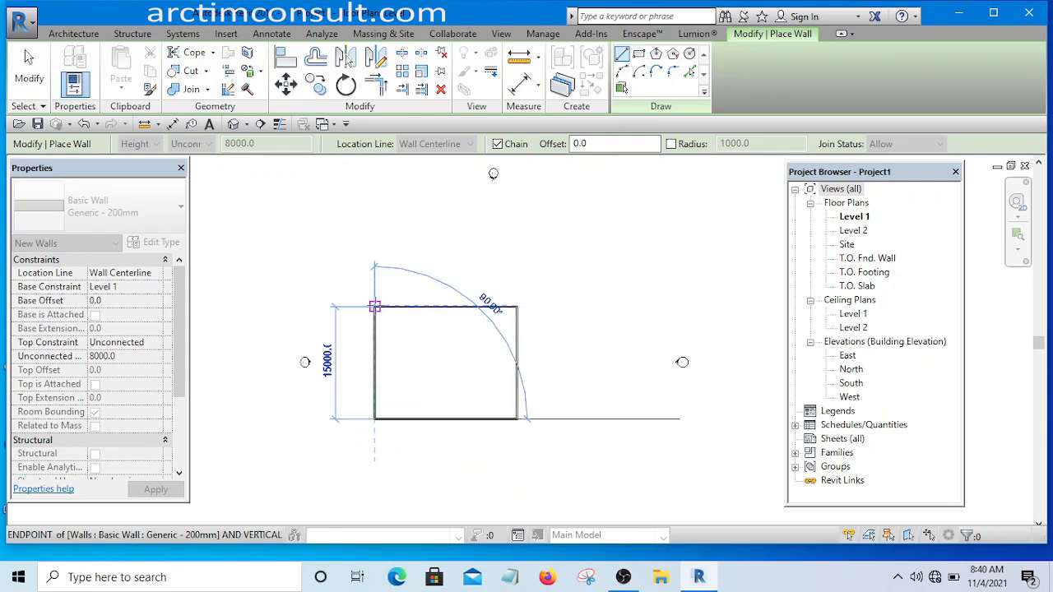
right_click(394, 280)
left_click(438, 291)
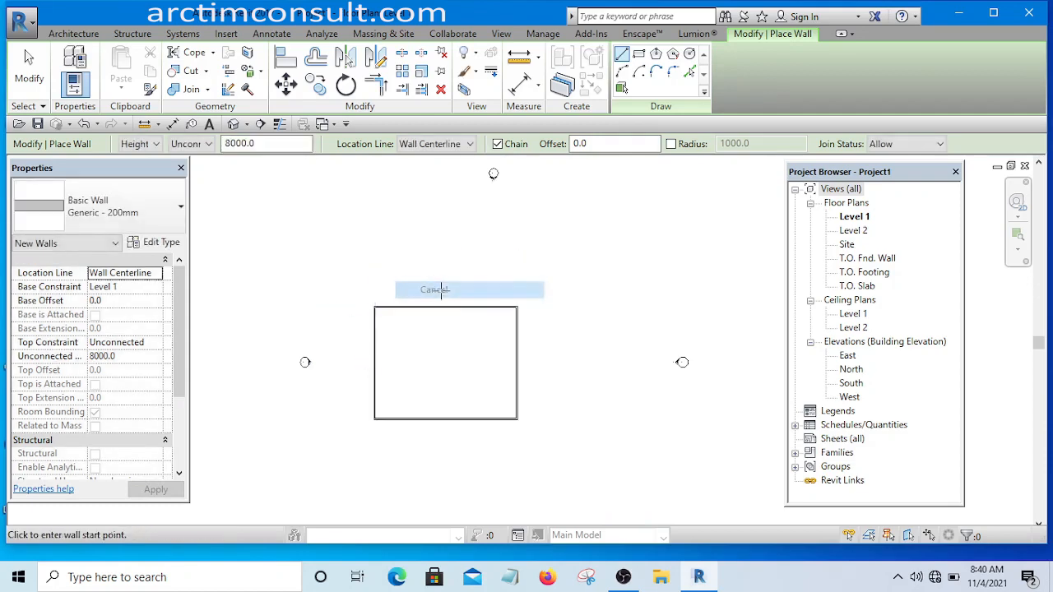
right_click(442, 260)
left_click(487, 275)
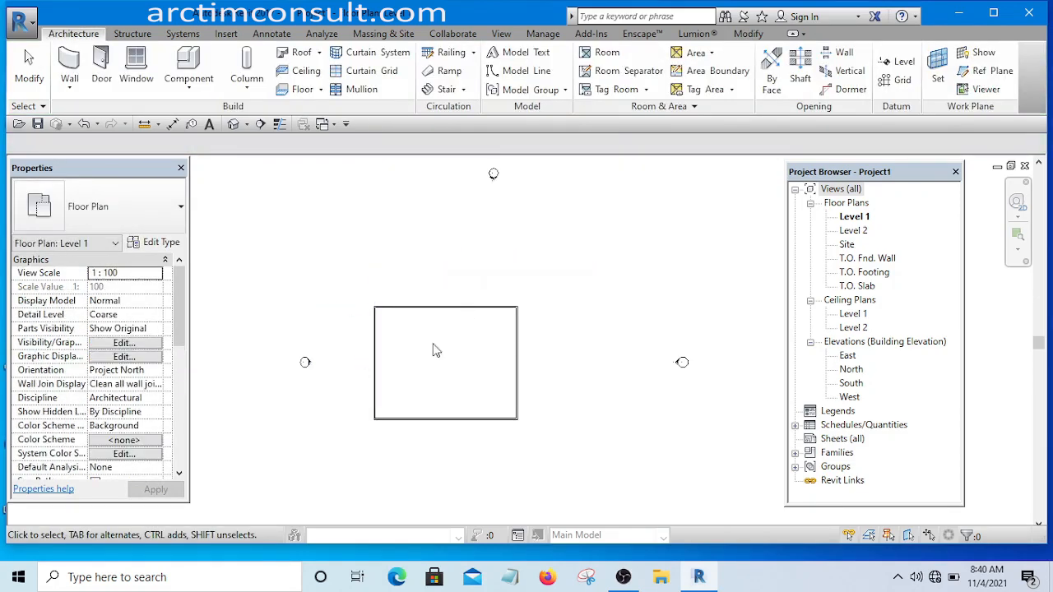
Step: Examine the wall rectangle up close and in relation to the four elevation markers on the Level 1 plan
scroll(402, 341, "up", 3)
scroll(433, 308, "up", 1)
scroll(475, 289, "down", 4)
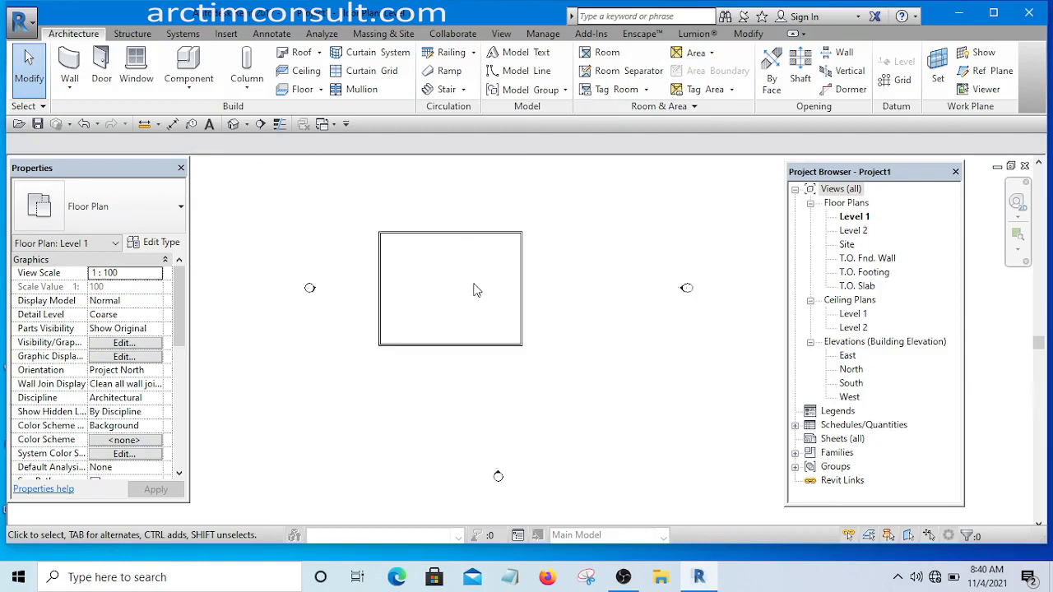
scroll(452, 287, "up", 4)
scroll(615, 240, "down", 2)
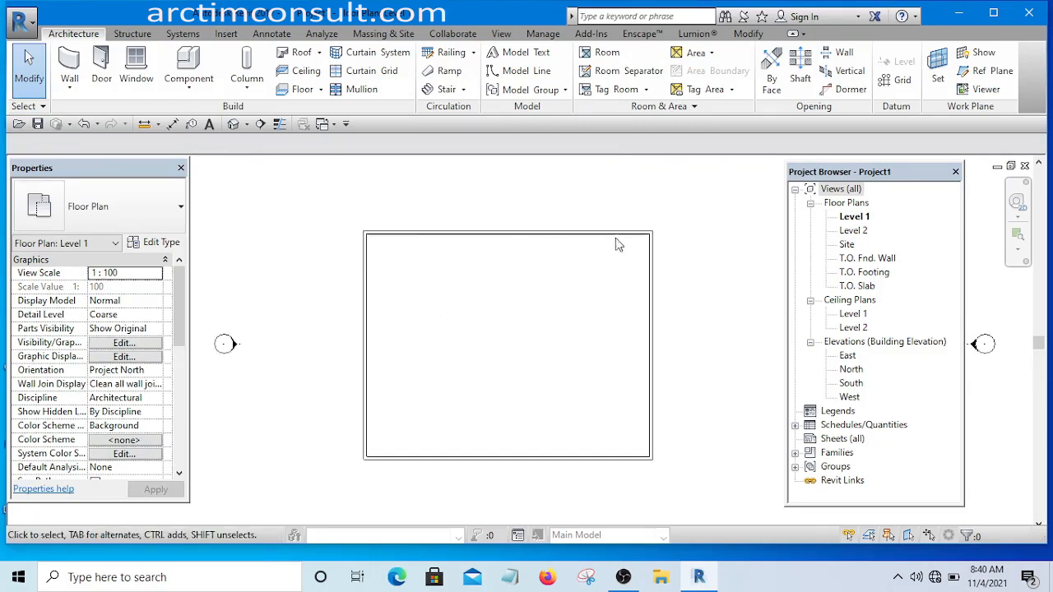
middle_click_drag(641, 316, 560, 321)
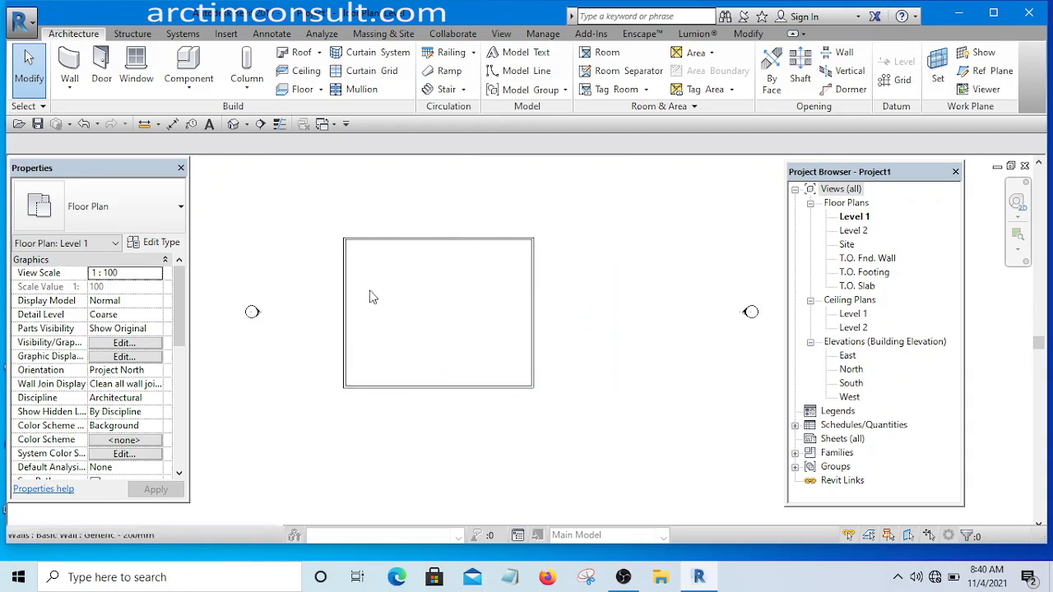
middle_click_drag(571, 315, 537, 340)
scroll(515, 279, "down", 1)
scroll(515, 282, "down", 2)
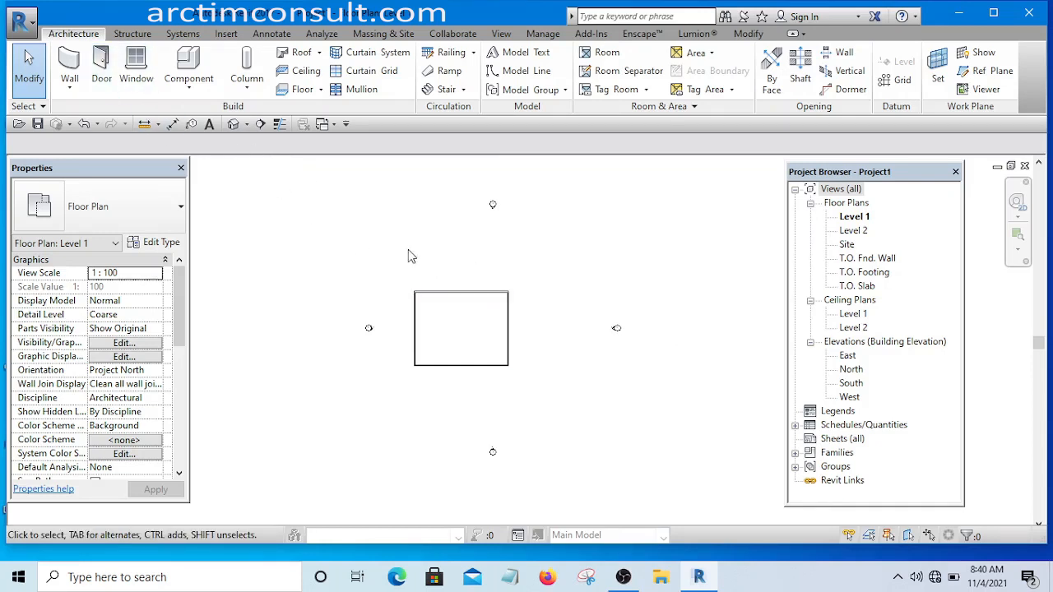
middle_click_drag(509, 308, 488, 325)
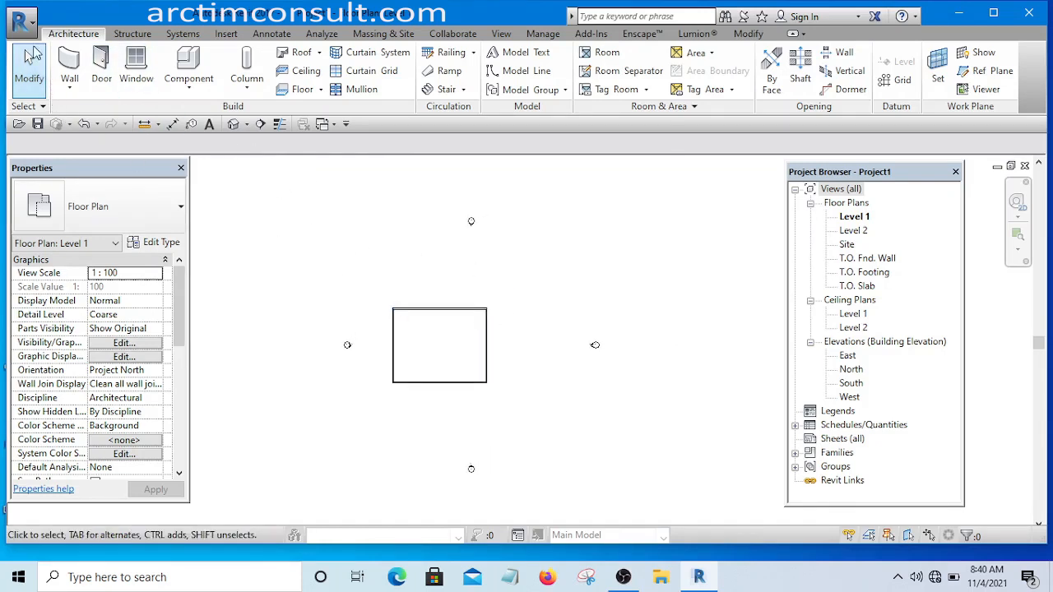
Step: Start saving the current file as a project and choose the Revit Tutorial folder in Documents as the location
left_click(28, 24)
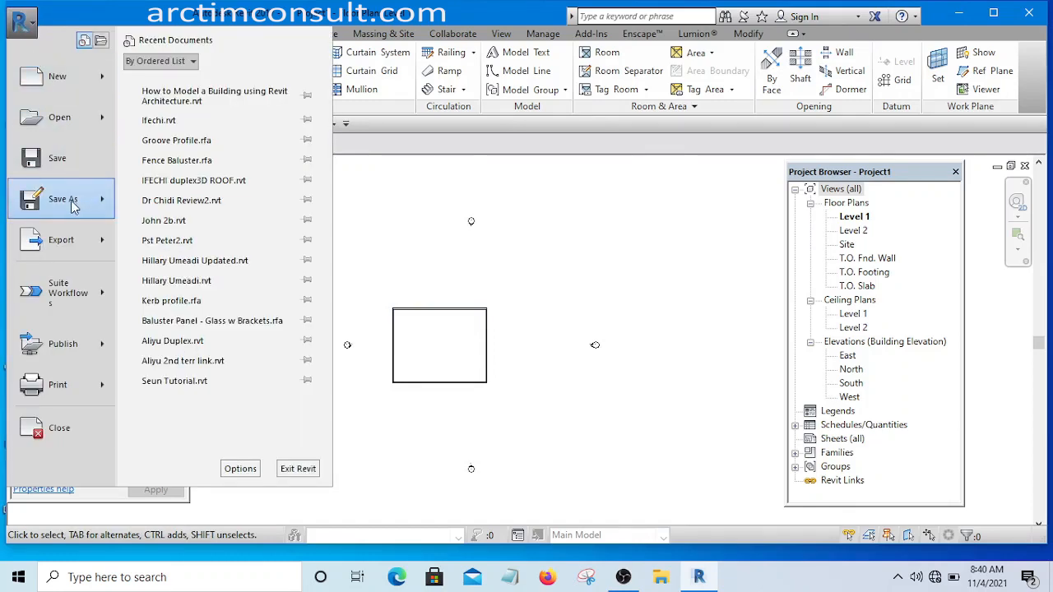
mouse_move(71, 206)
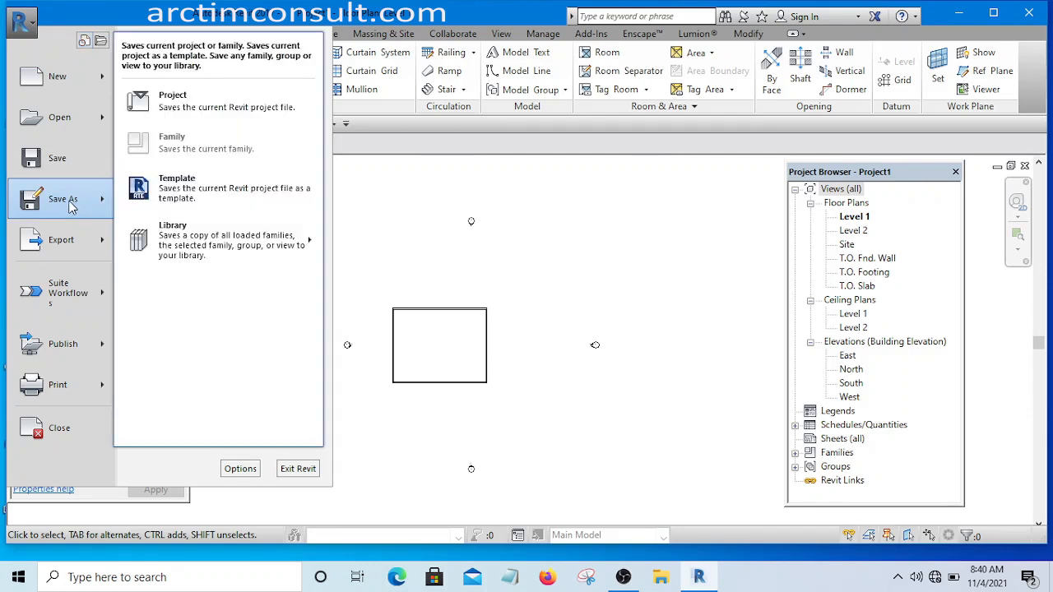
left_click(193, 103)
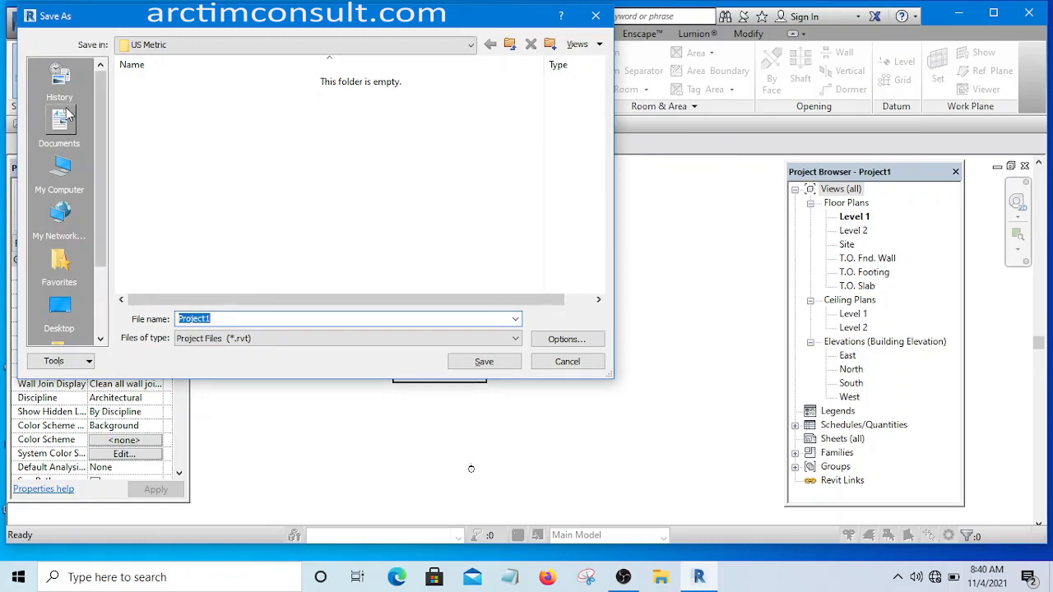
mouse_move(101, 104)
left_mouse_down()
mouse_move(100, 144)
mouse_move(105, 86)
left_mouse_up()
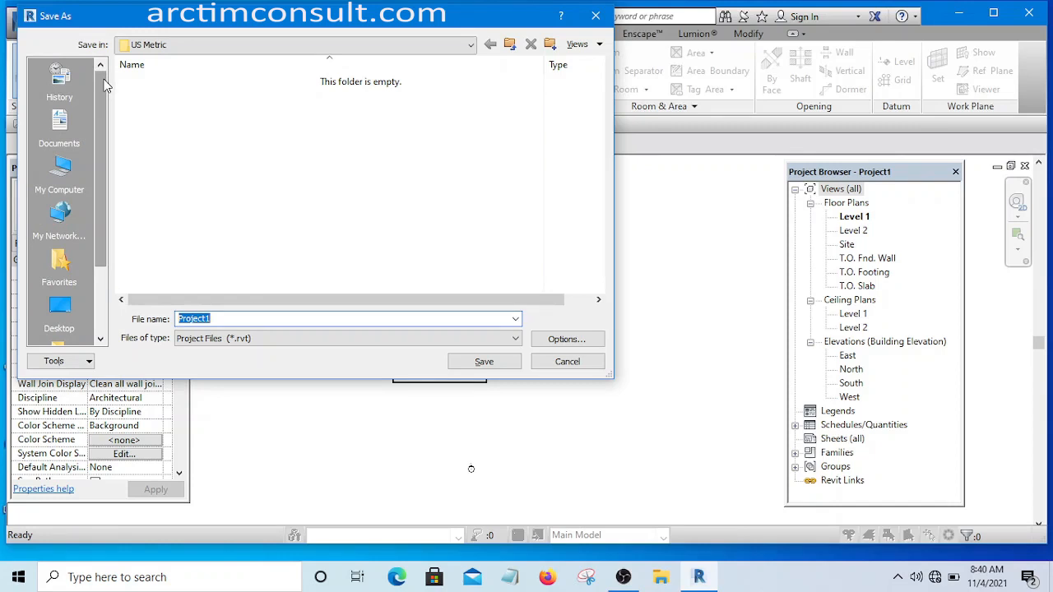
mouse_move(102, 82)
left_mouse_down()
mouse_move(101, 129)
mouse_move(103, 75)
left_mouse_up()
left_click(64, 122)
scroll(411, 210, "down", 15)
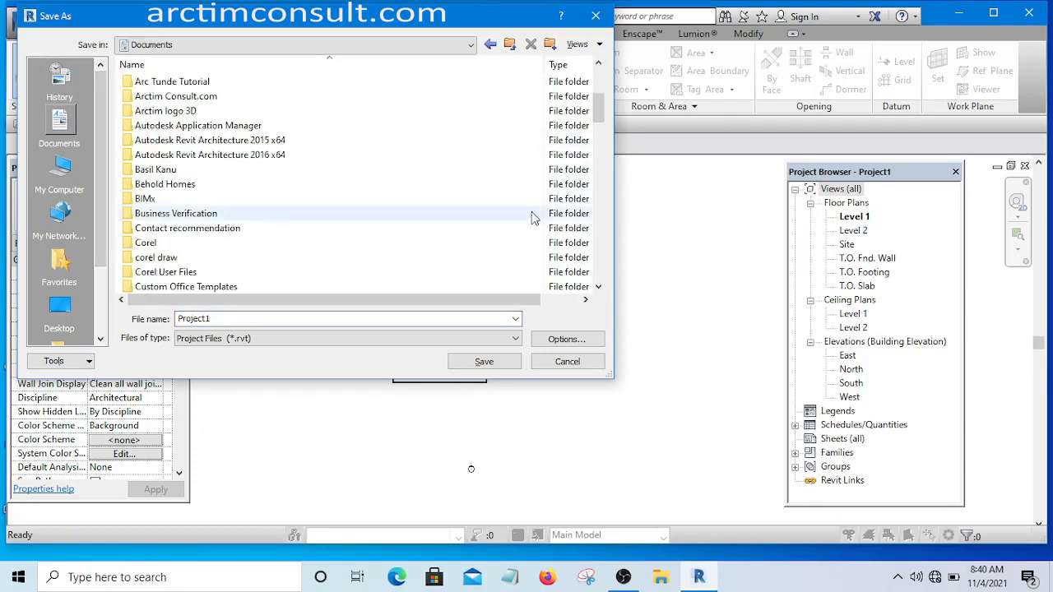
scroll(323, 218, "down", 8)
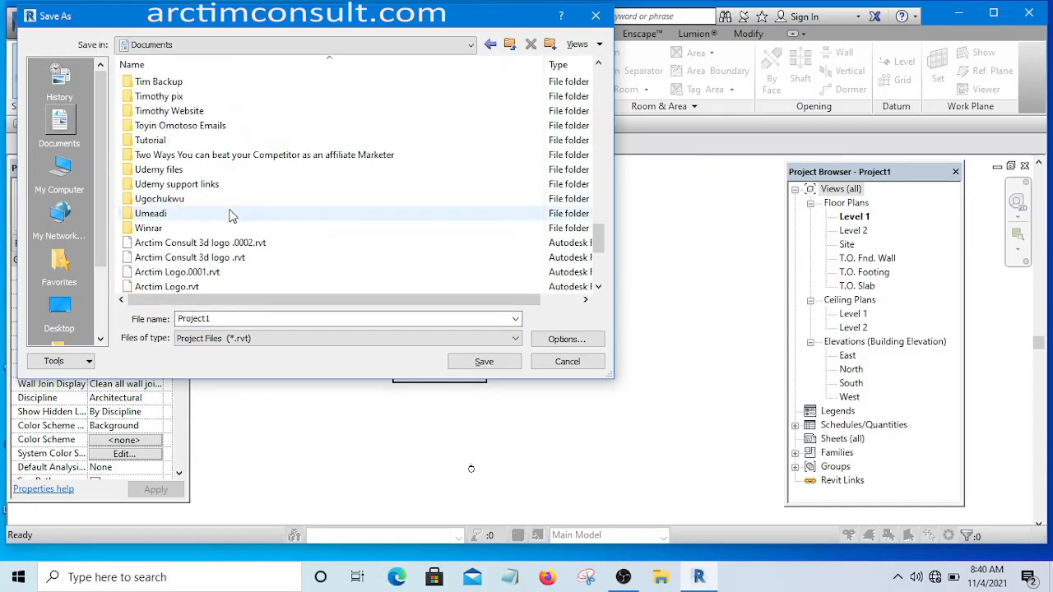
scroll(235, 222, "up", 3)
scroll(235, 222, "up", 4)
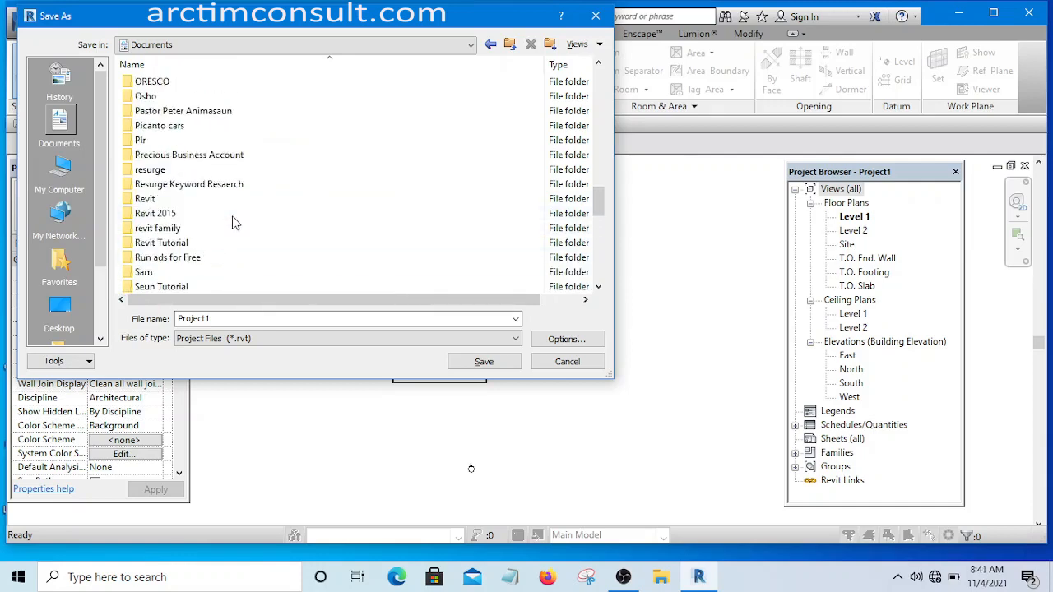
double_click(169, 243)
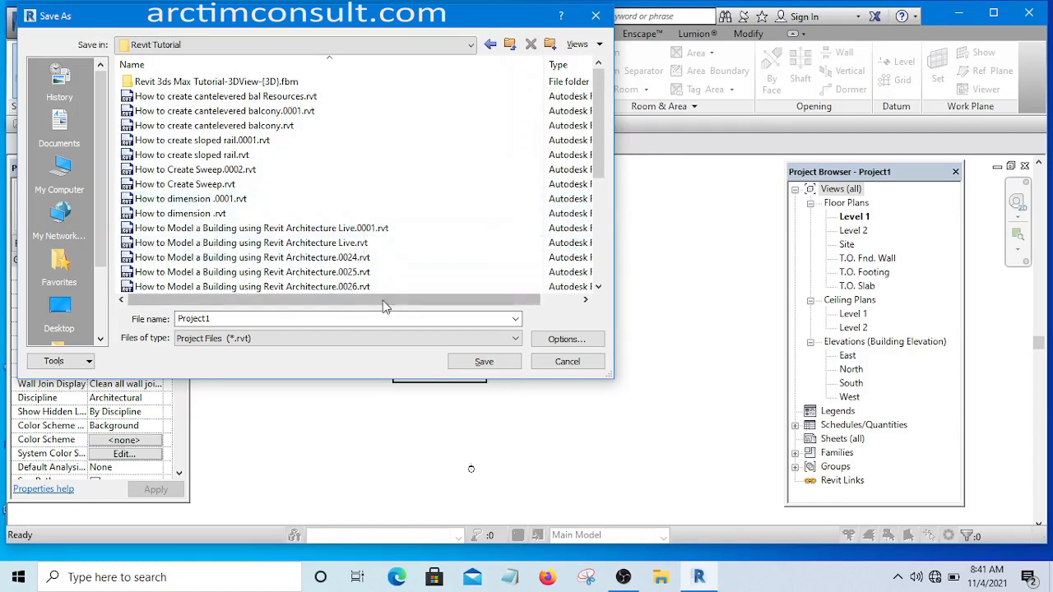
Step: Name the project file Revit Tutorial For Beginners, check and accept the file save options, and save it
double_click(224, 318)
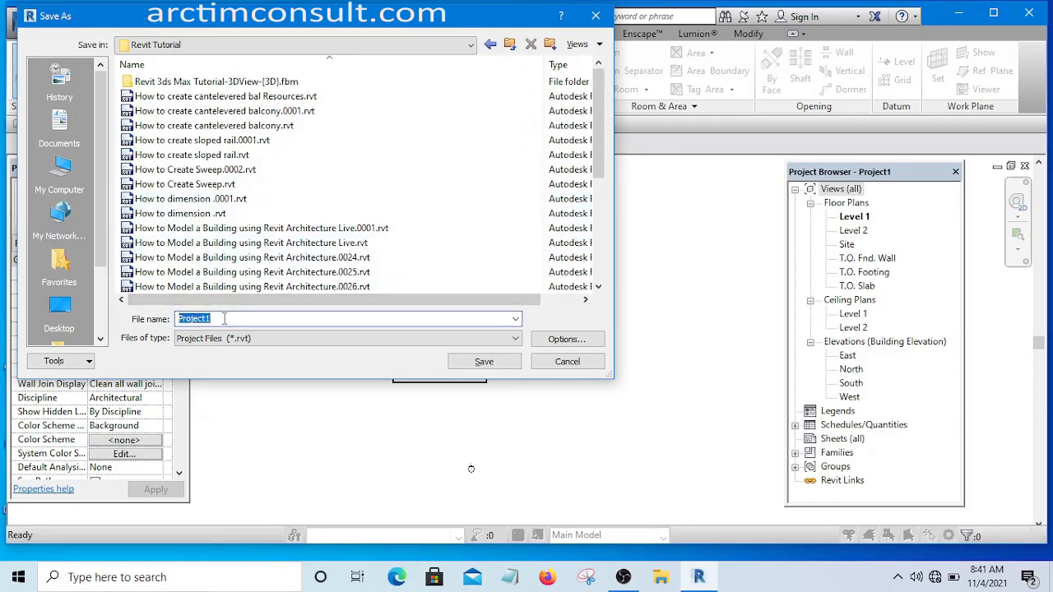
type("Revit Tutorial For Beginners")
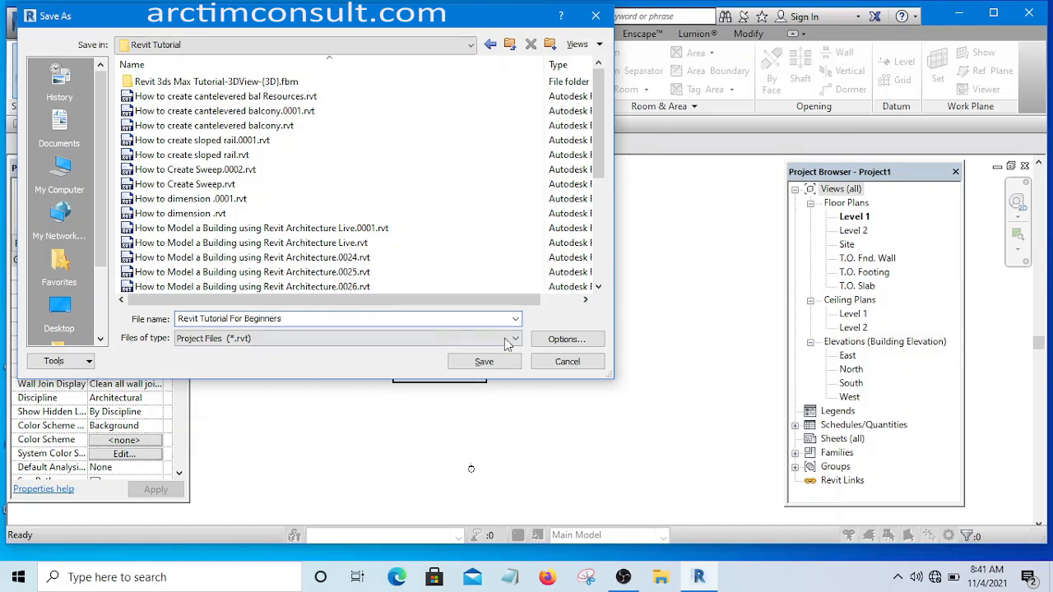
left_click(566, 342)
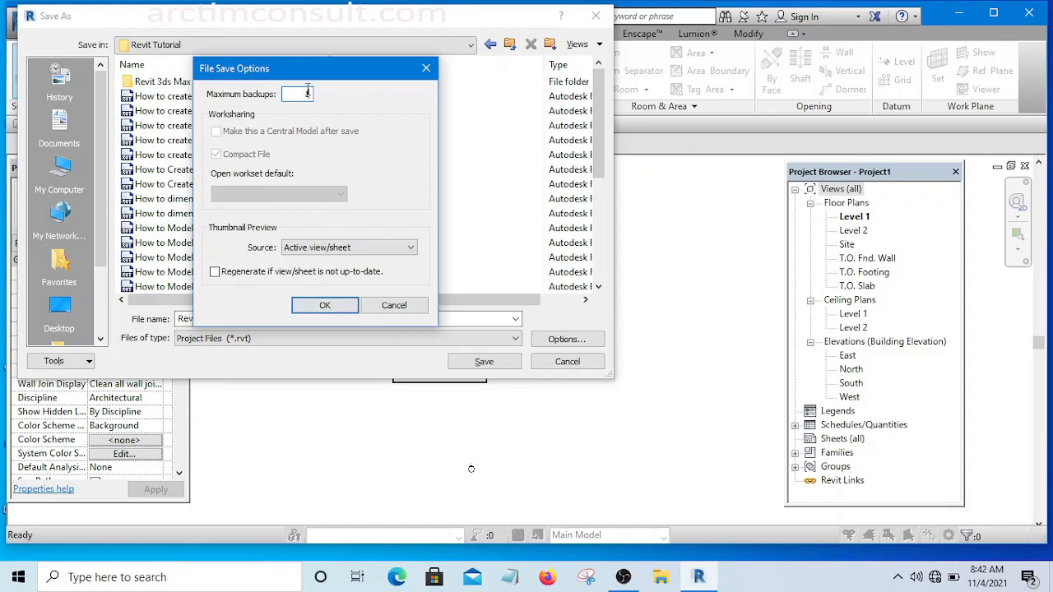
left_click(325, 306)
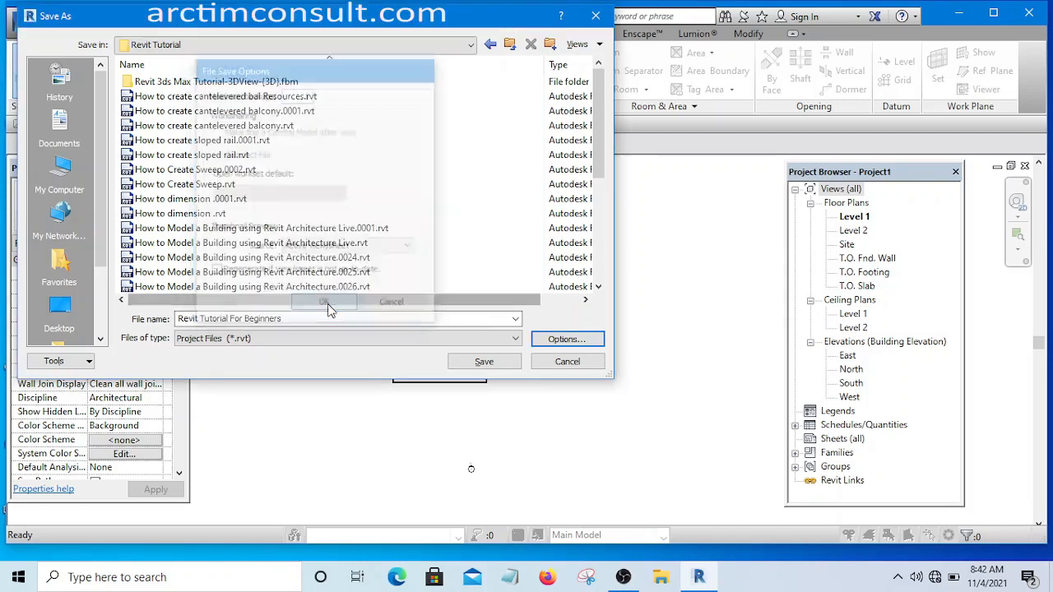
left_click(482, 363)
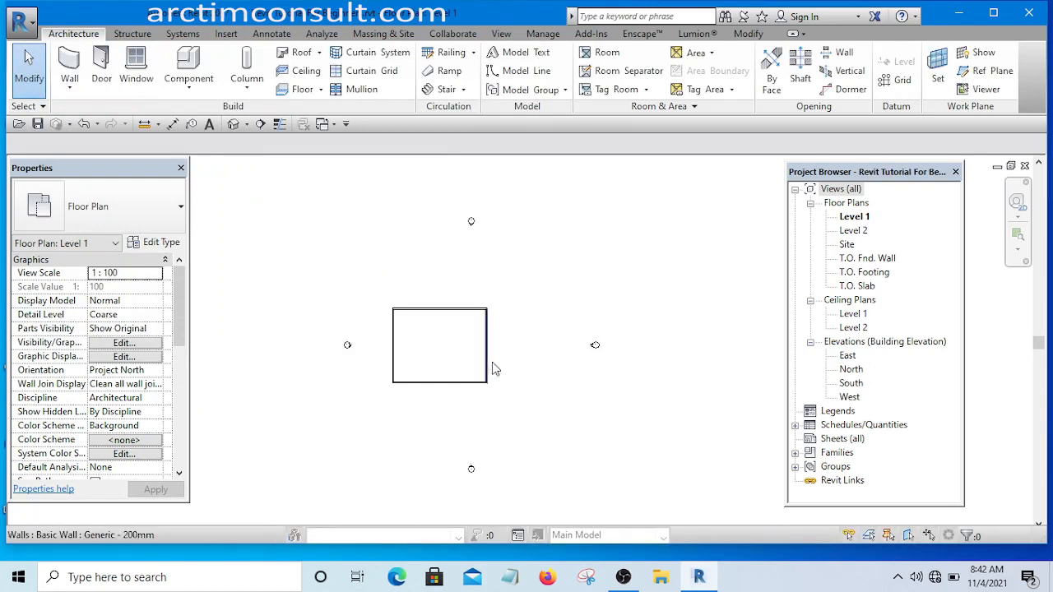
scroll(488, 369, "up", 3)
middle_click_drag(504, 390, 562, 397)
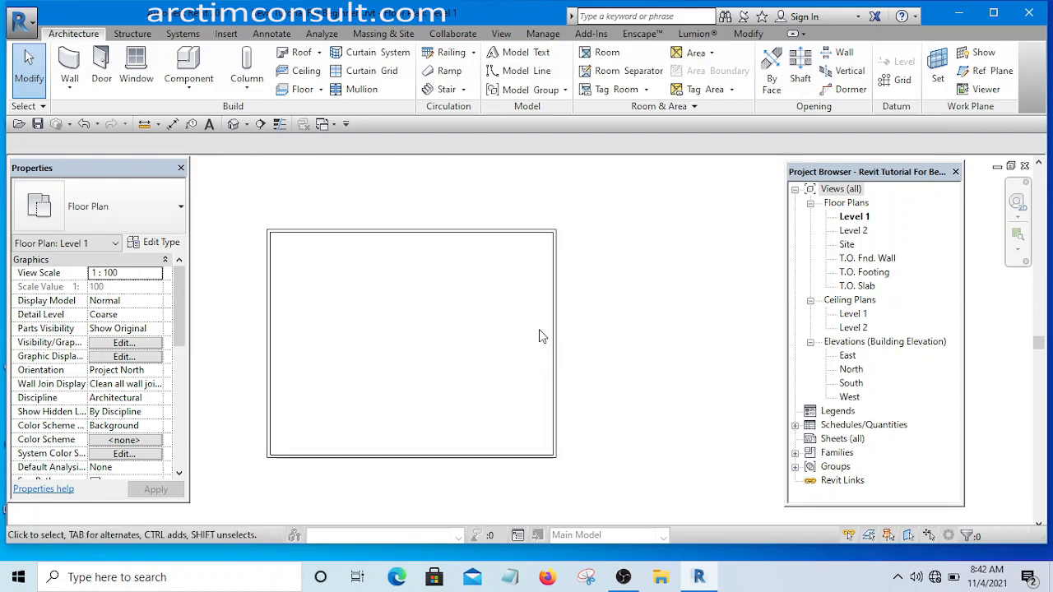
scroll(541, 333, "down", 2)
middle_click_drag(576, 353, 522, 357)
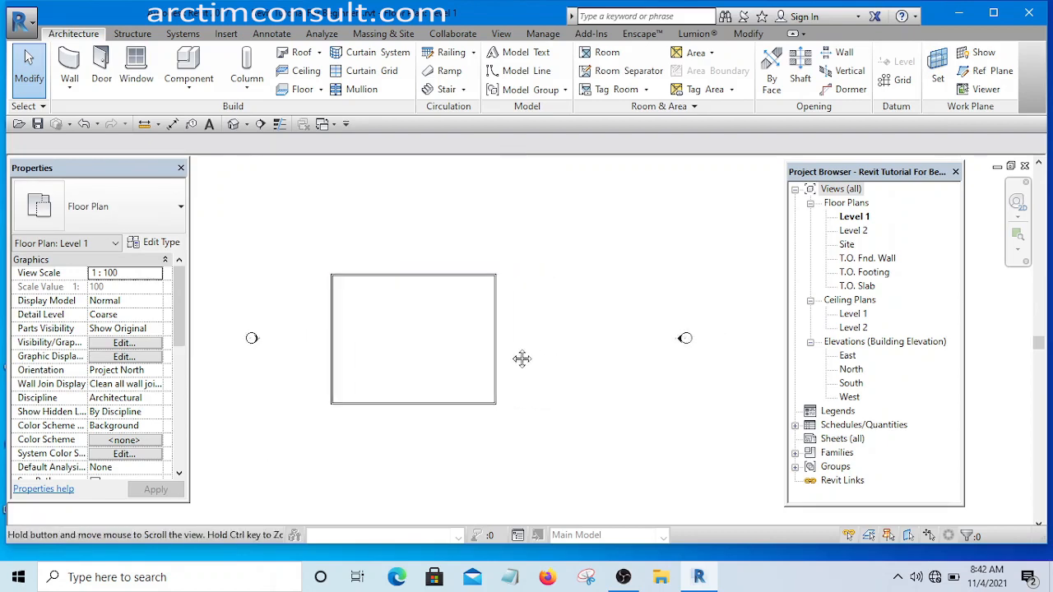
scroll(409, 333, "up", 1)
scroll(408, 329, "down", 1)
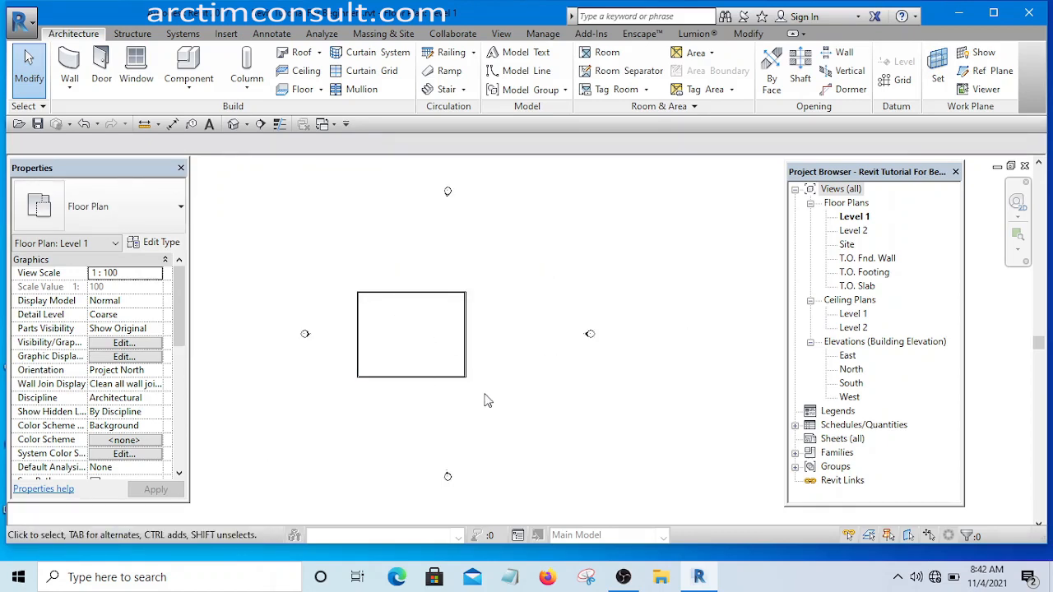
middle_click_drag(485, 401, 462, 399)
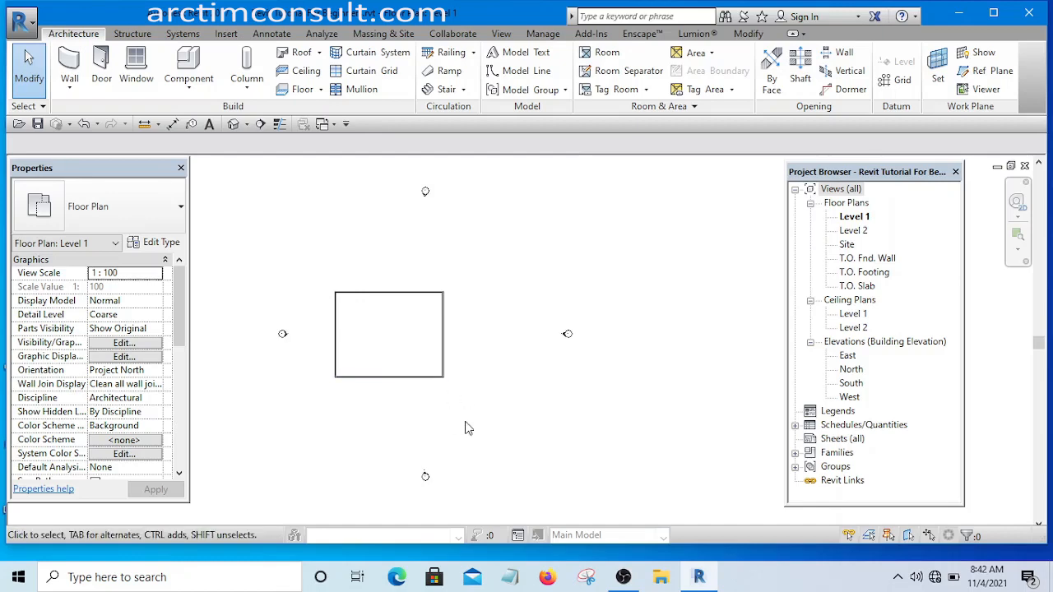
middle_click_drag(466, 421, 442, 375)
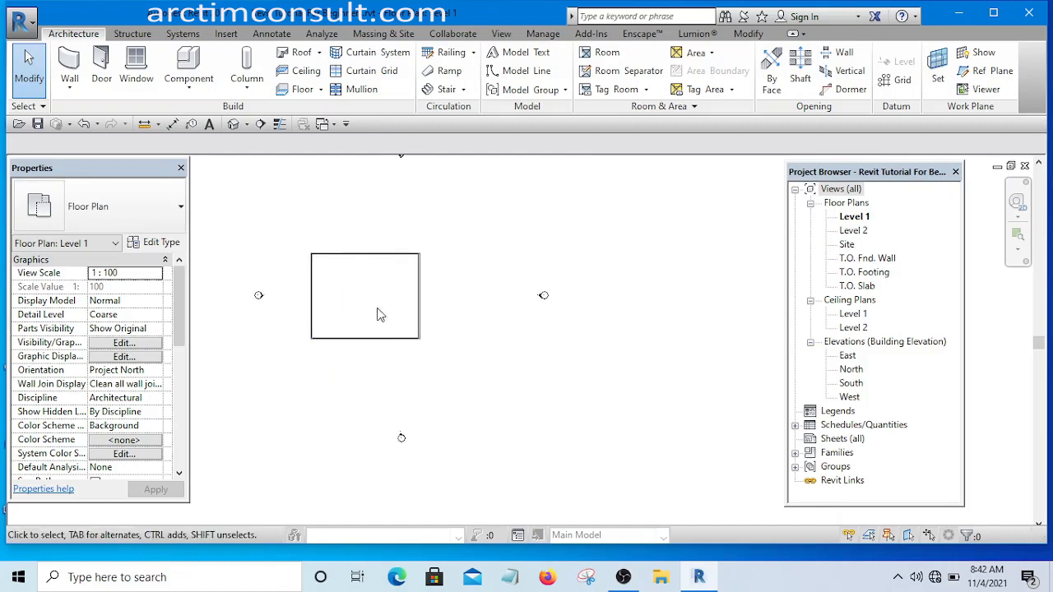
middle_click_drag(382, 252, 372, 308)
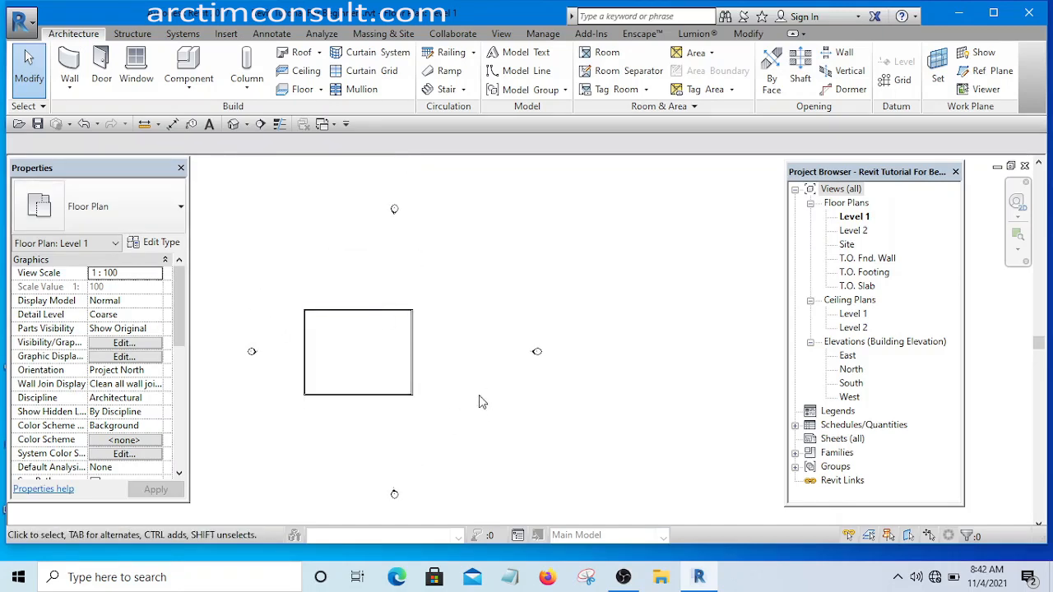
middle_click_drag(411, 411, 400, 396)
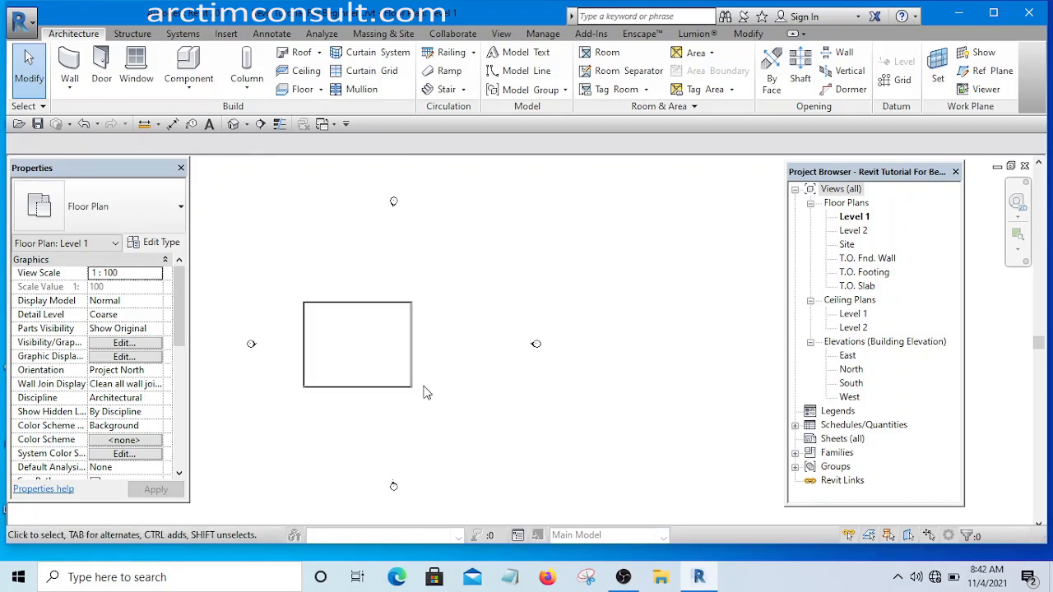
mouse_move(423, 392)
middle_mouse_down()
mouse_move(444, 411)
mouse_move(435, 401)
middle_mouse_up()
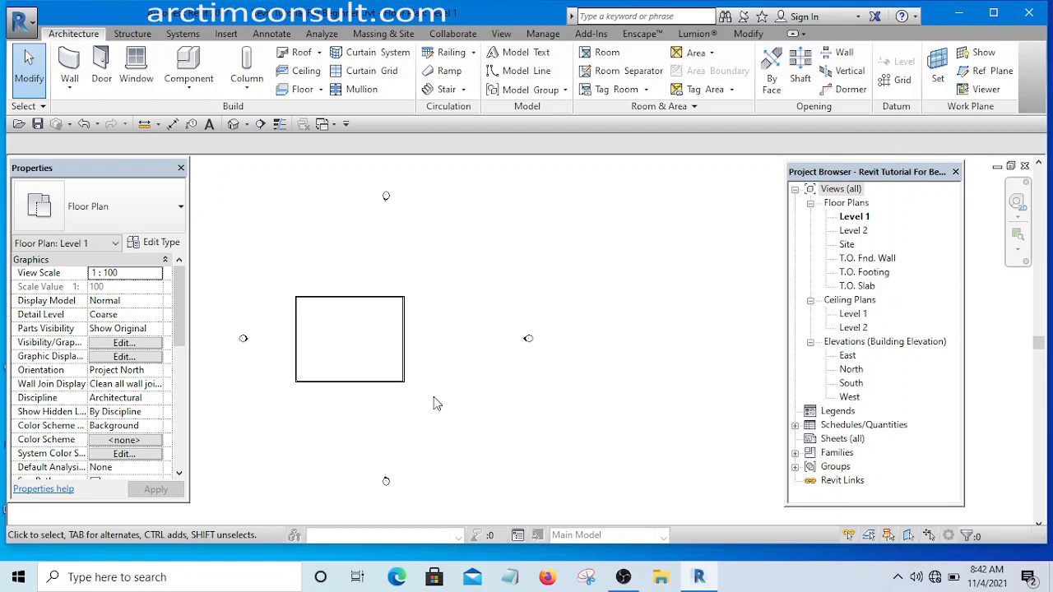
scroll(480, 370, "down", 2)
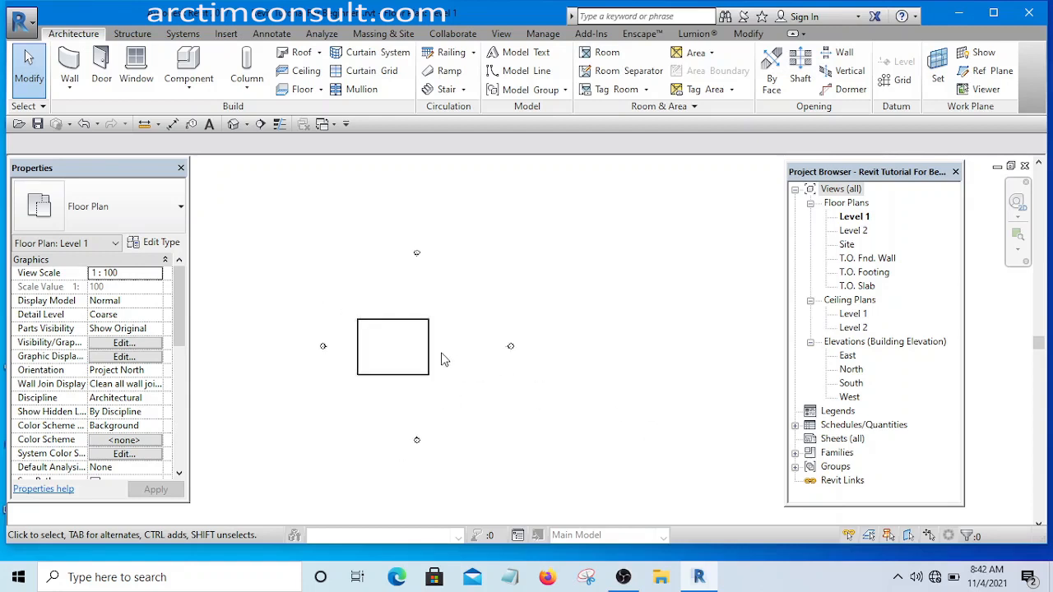
middle_click_drag(465, 399, 463, 353)
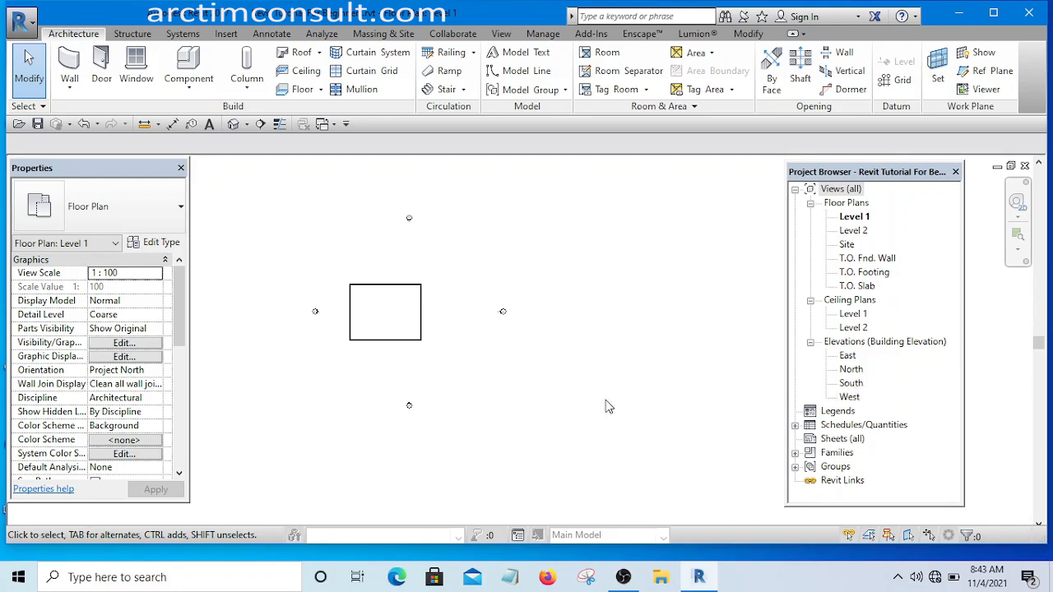
middle_click_drag(482, 369, 500, 385)
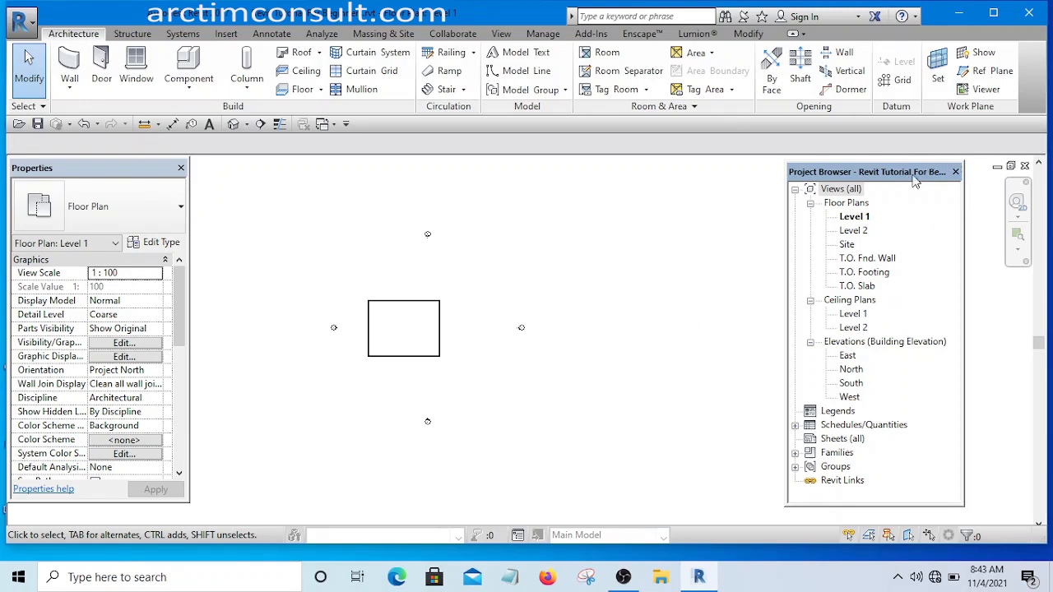
left_click_drag(894, 181, 894, 185)
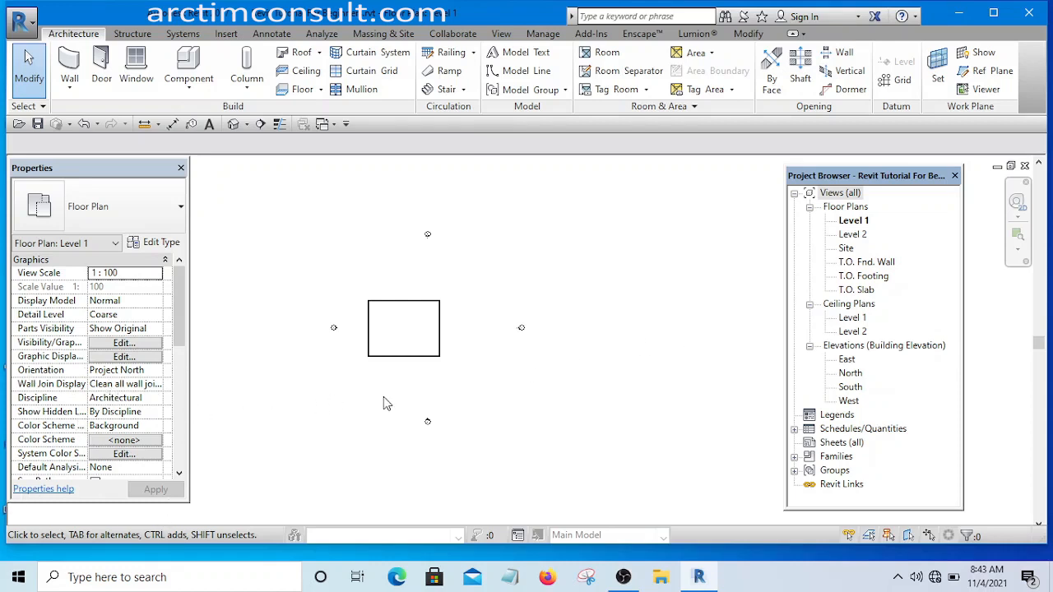
middle_click_drag(384, 400, 425, 373)
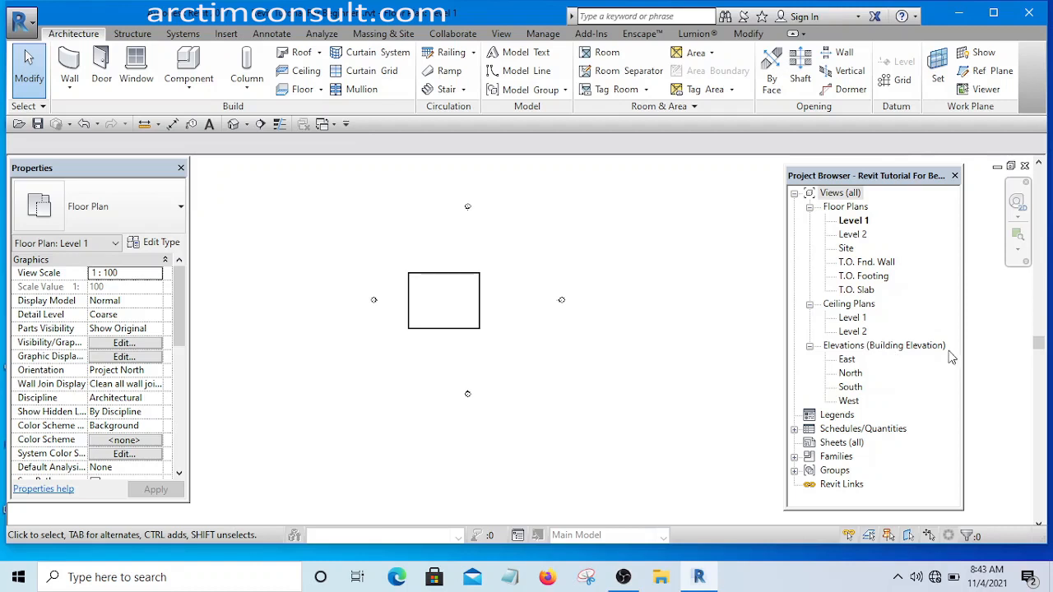
Step: Open the South elevation and examine the names and heights of the level lines from Level 1 down to B.O. Footing
double_click(850, 387)
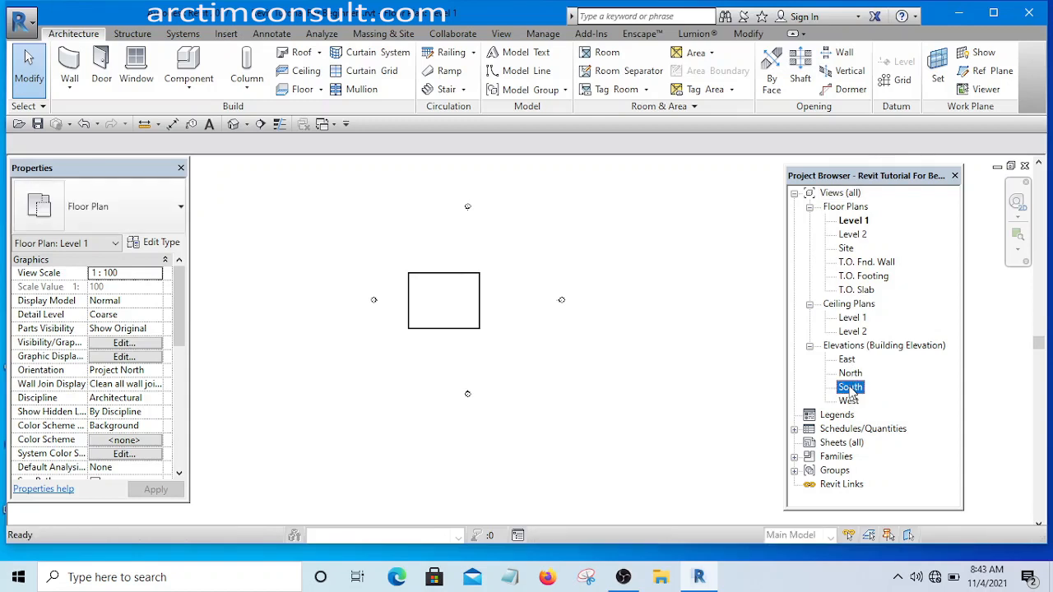
scroll(606, 378, "down", 3)
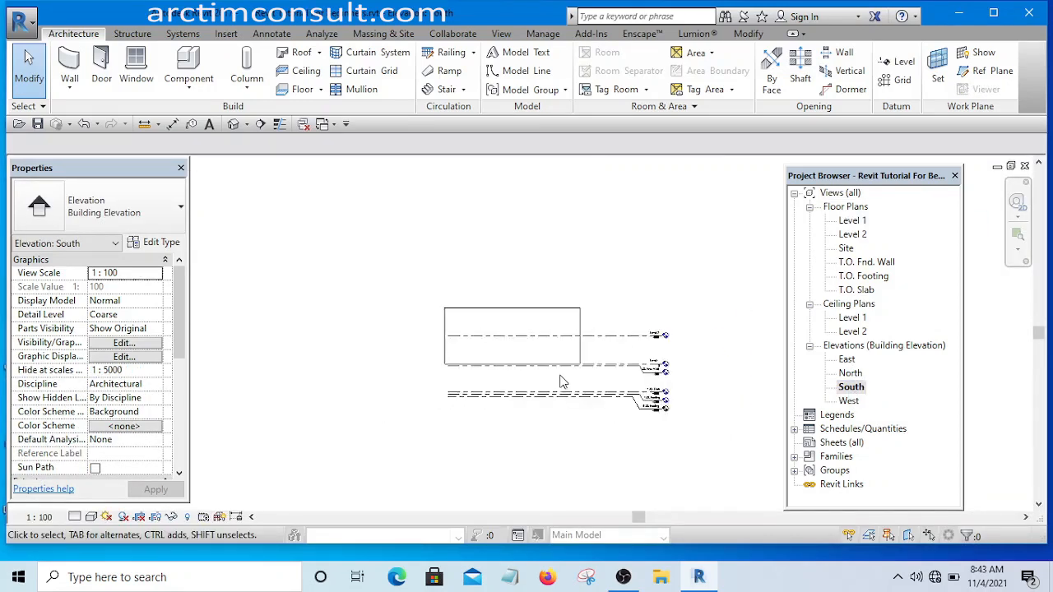
scroll(602, 398, "up", 4)
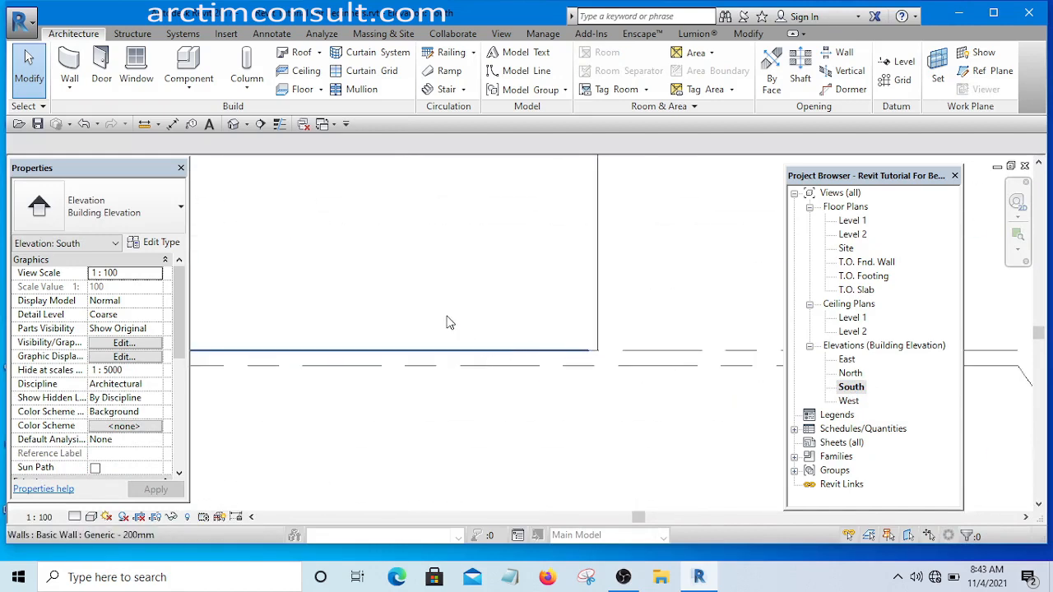
scroll(670, 394, "up", 4)
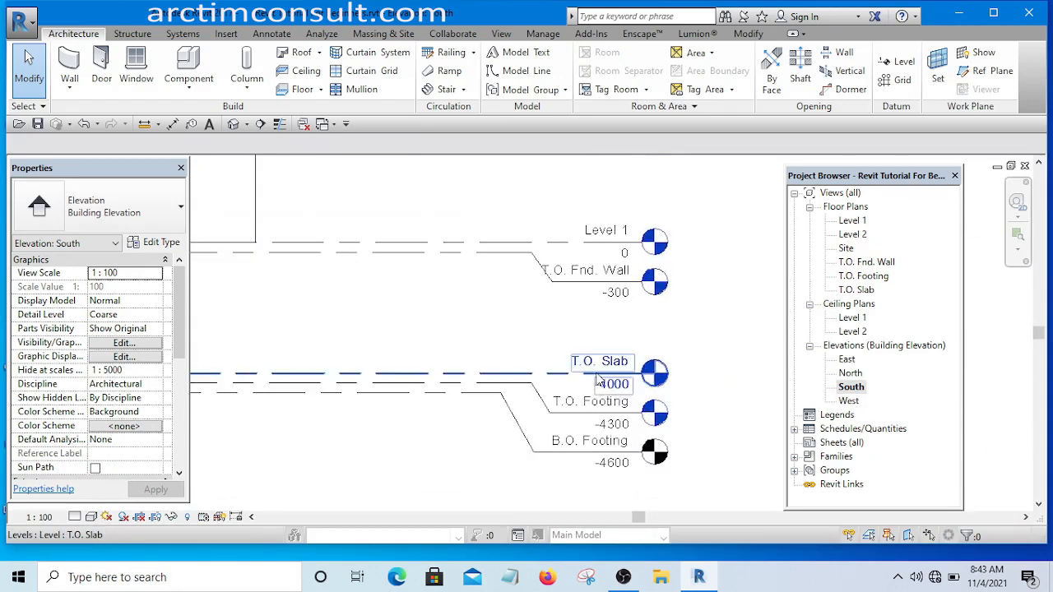
scroll(600, 378, "down", 2)
scroll(606, 386, "up", 3)
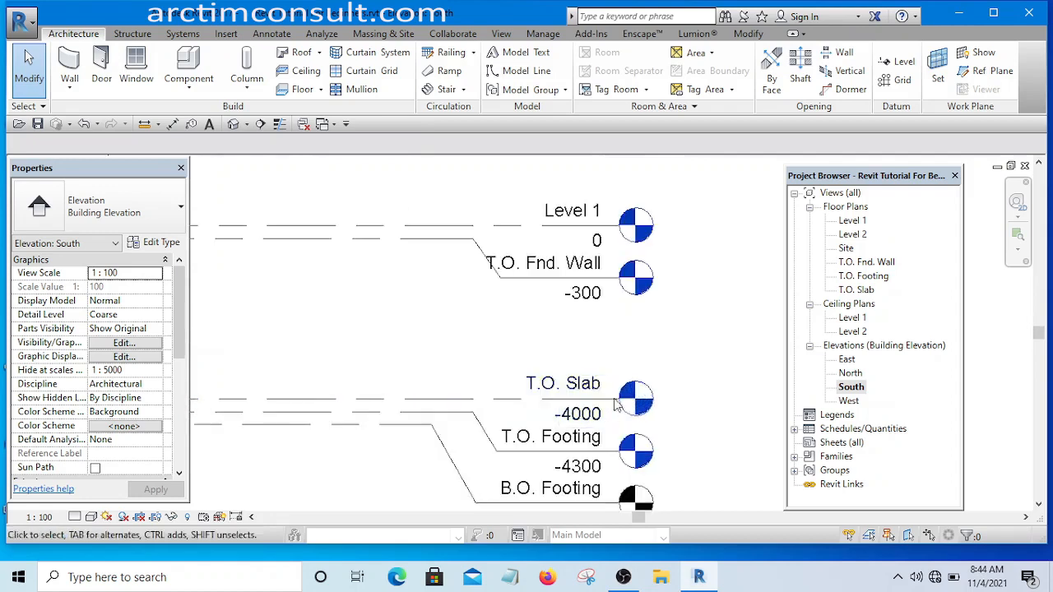
scroll(447, 263, "down", 4)
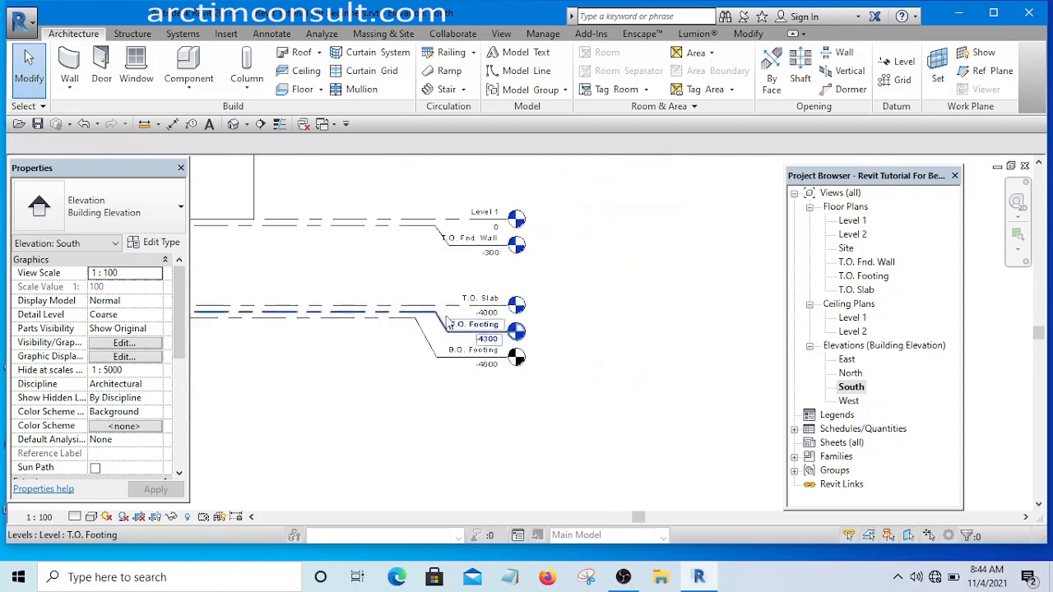
scroll(457, 305, "up", 4)
scroll(573, 354, "down", 4)
middle_click_drag(544, 328, 551, 362)
scroll(617, 353, "up", 4)
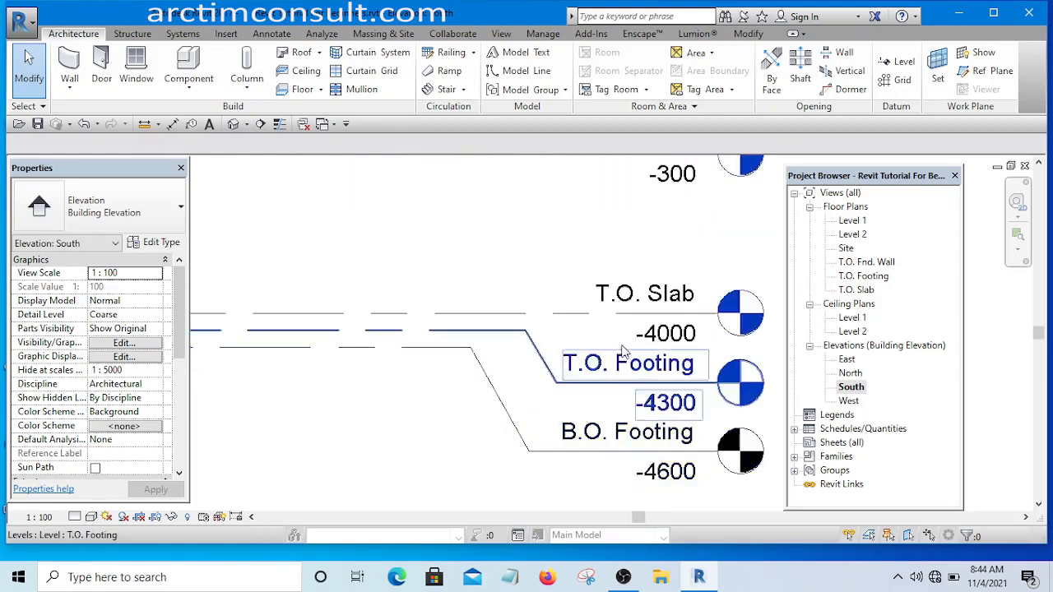
scroll(623, 349, "down", 3)
middle_click_drag(637, 188, 605, 262)
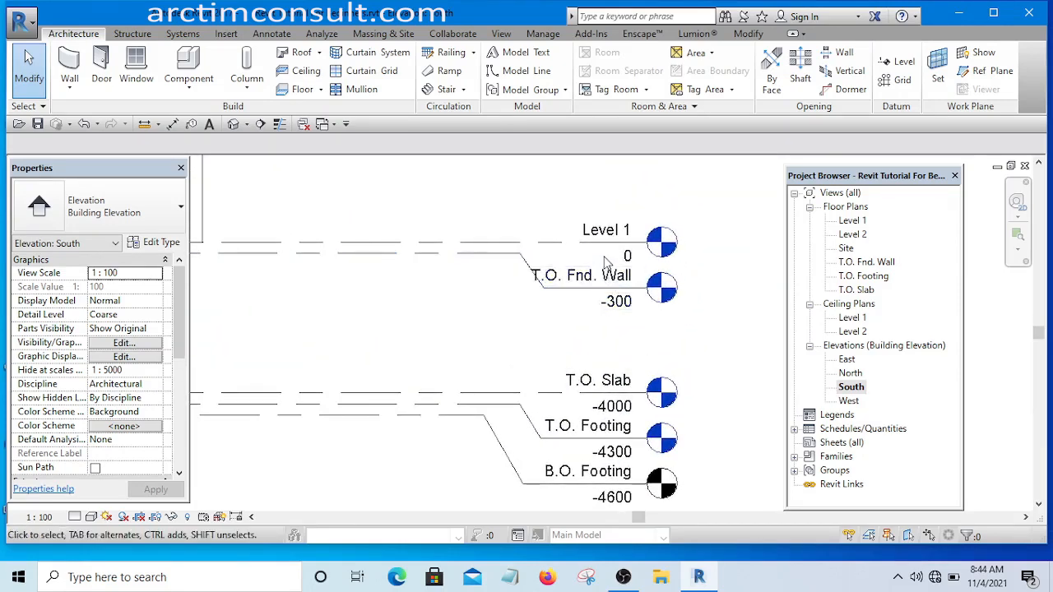
middle_click_drag(597, 477, 625, 413)
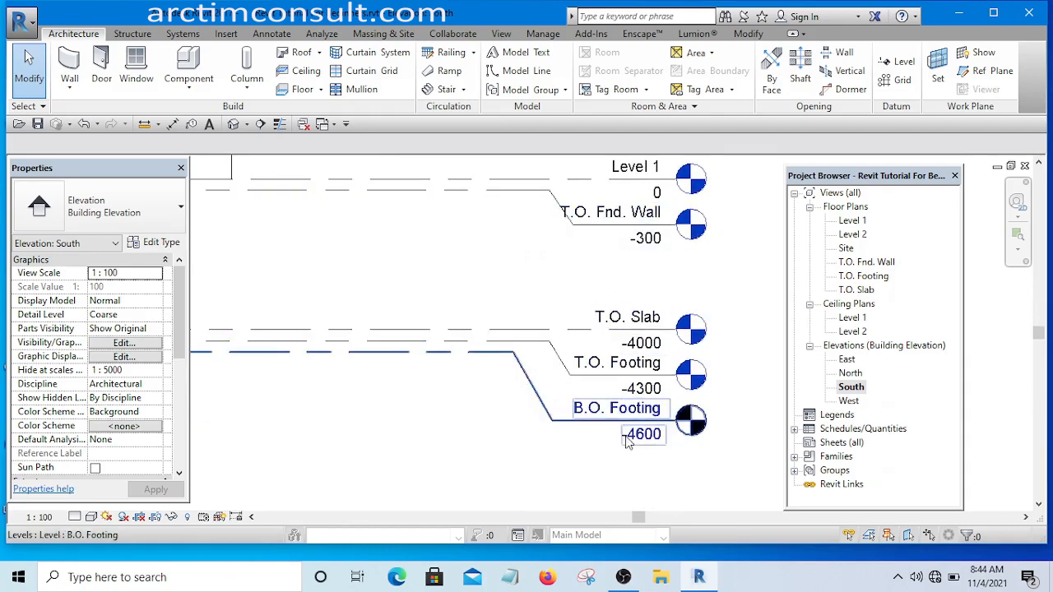
Step: Examine the names and heights of the T.O. Fnd. Wall, T.O. Slab, T.O. Footing and B.O. Footing levels below Level 1
scroll(631, 428, "up", 3)
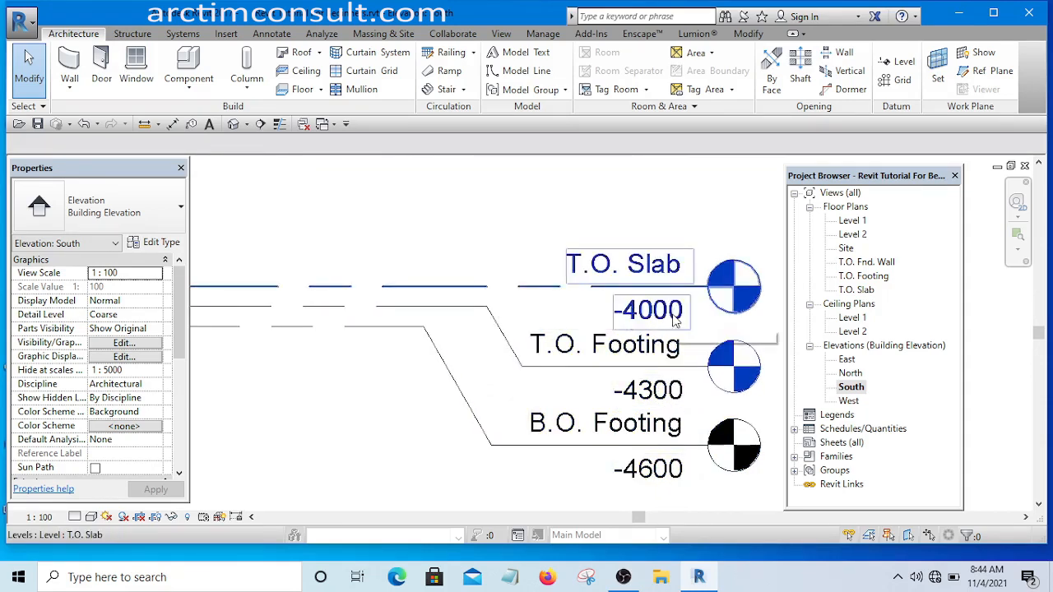
middle_click_drag(672, 317, 644, 494)
scroll(644, 494, "down", 1)
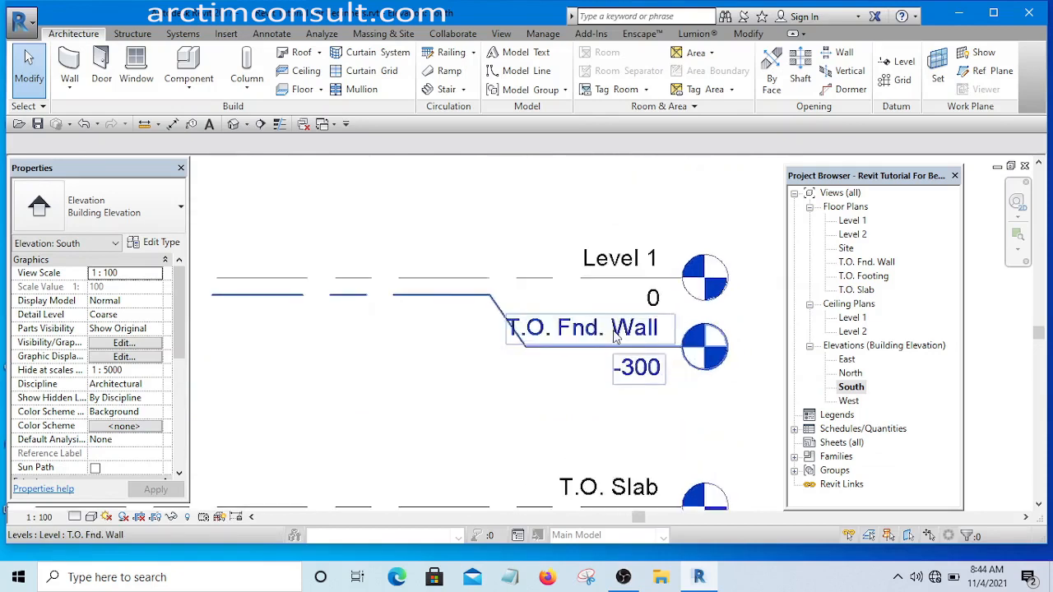
scroll(613, 337, "down", 4)
scroll(598, 366, "up", 3)
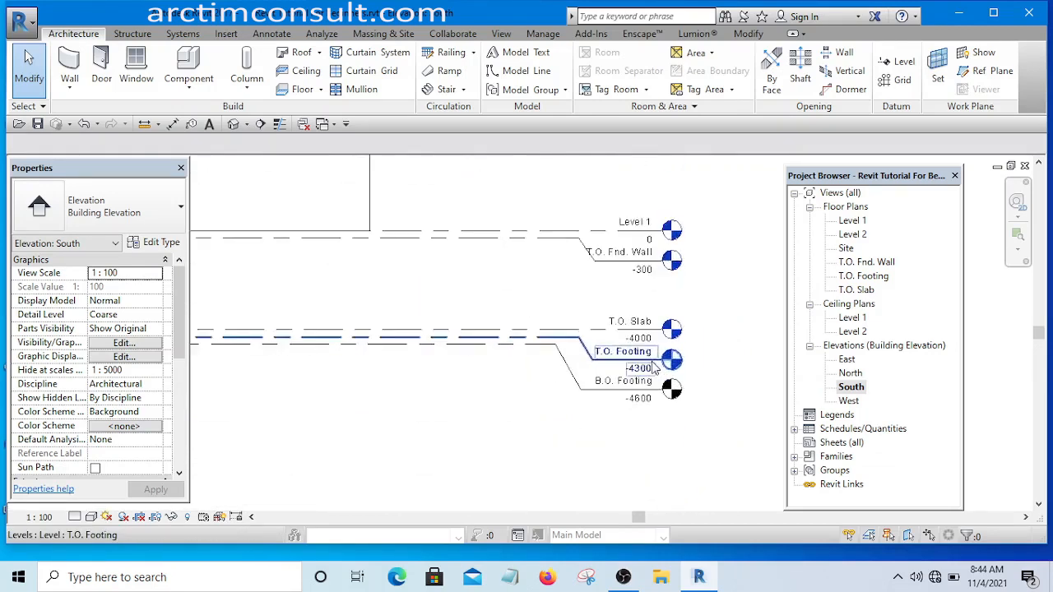
scroll(639, 302, "down", 2)
scroll(639, 298, "down", 2)
scroll(663, 345, "up", 1)
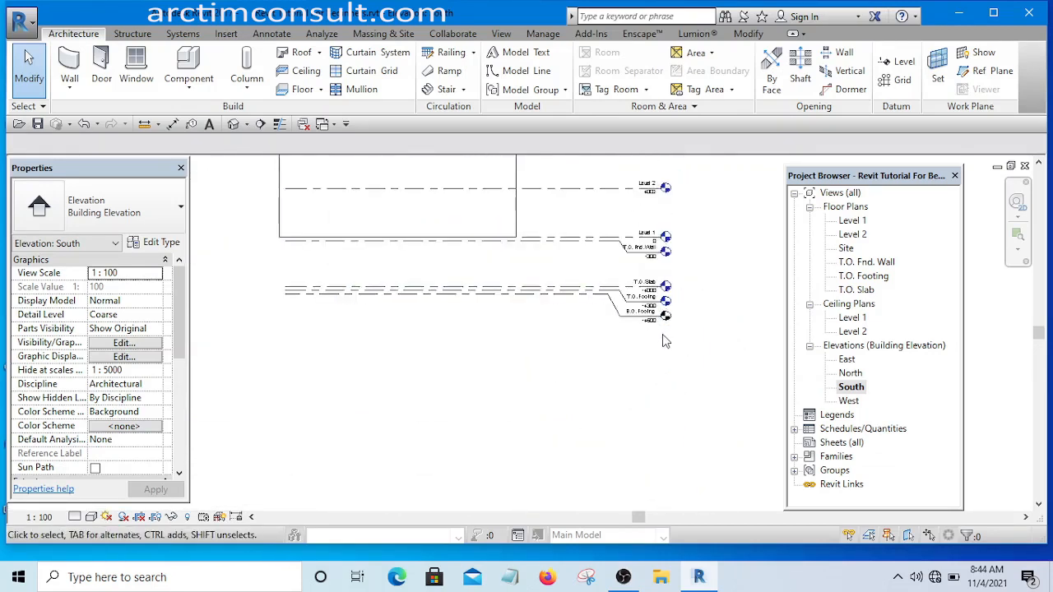
middle_click_drag(665, 340, 633, 381)
scroll(611, 321, "up", 3)
scroll(610, 405, "up", 1)
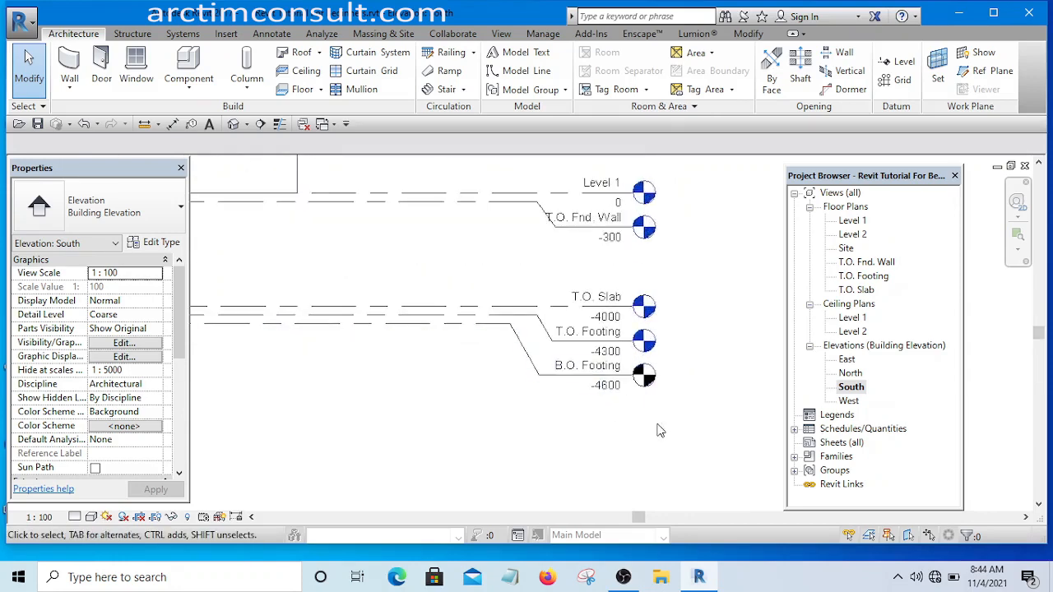
Step: Delete the four levels below Level 1 together with their associated plan views
left_click_drag(704, 432, 579, 231)
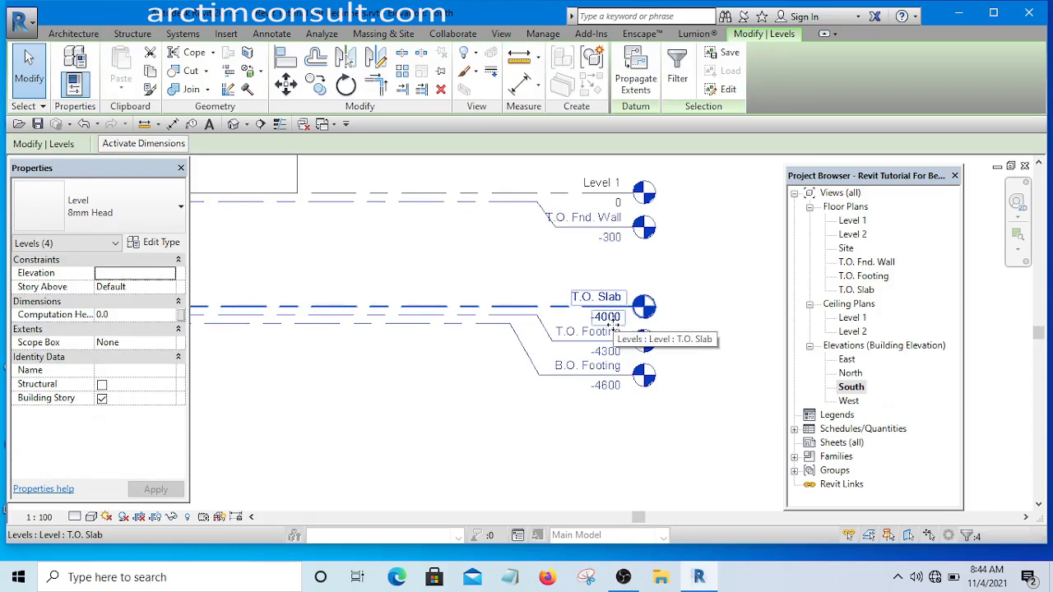
key("Delete")
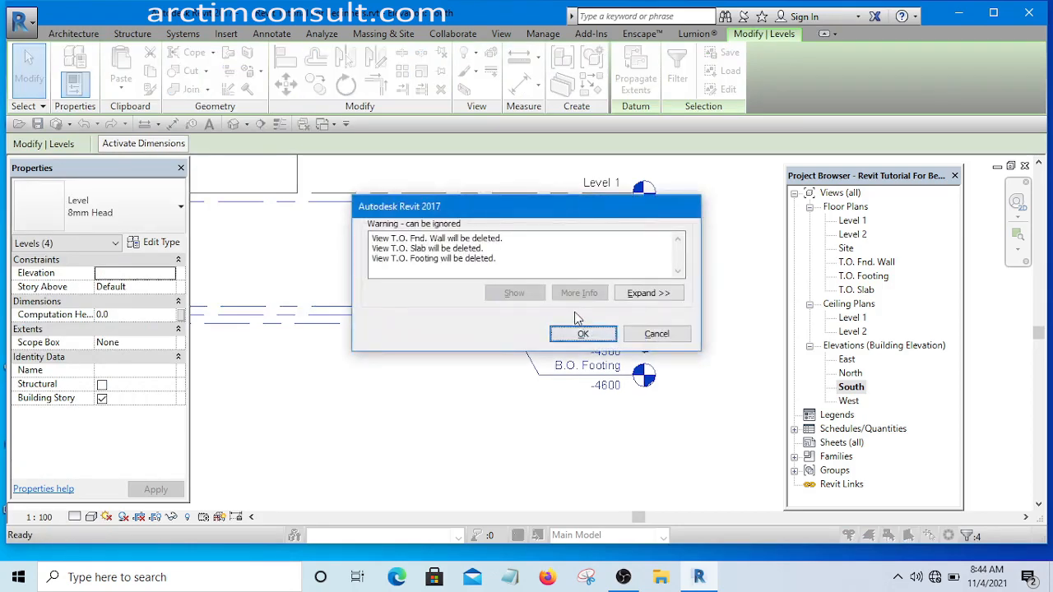
left_click(583, 334)
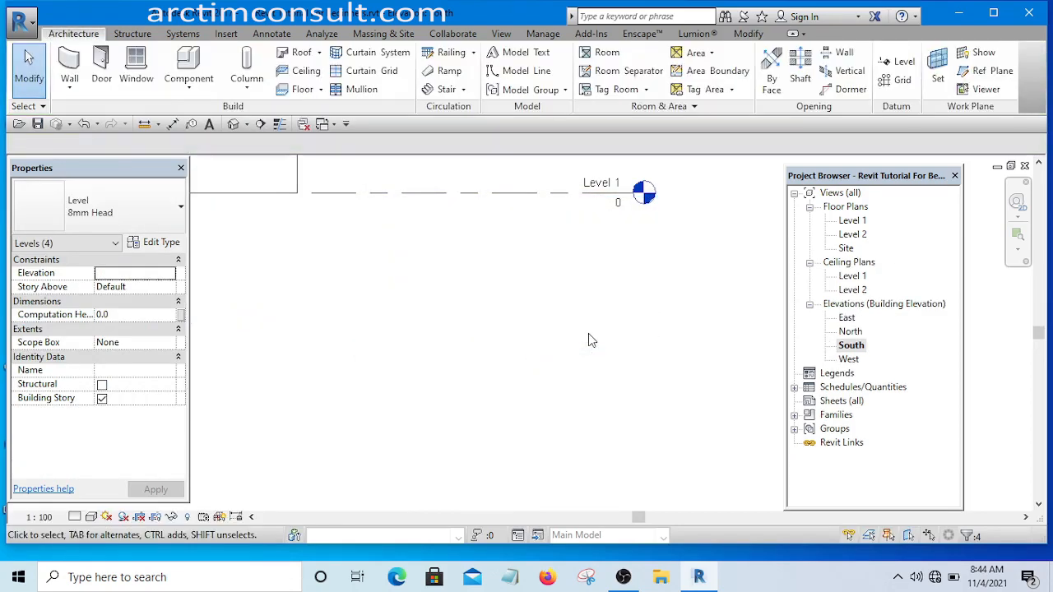
scroll(658, 339, "down", 4)
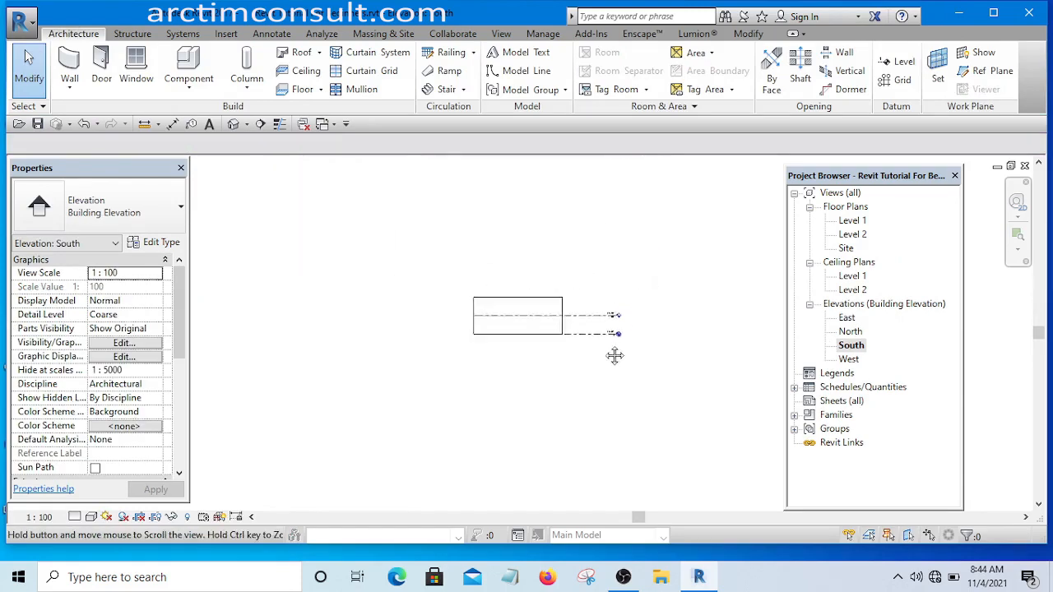
Step: Examine the names and heights of Level 1 and Level 2 up close in the South elevation
scroll(613, 355, "up", 5)
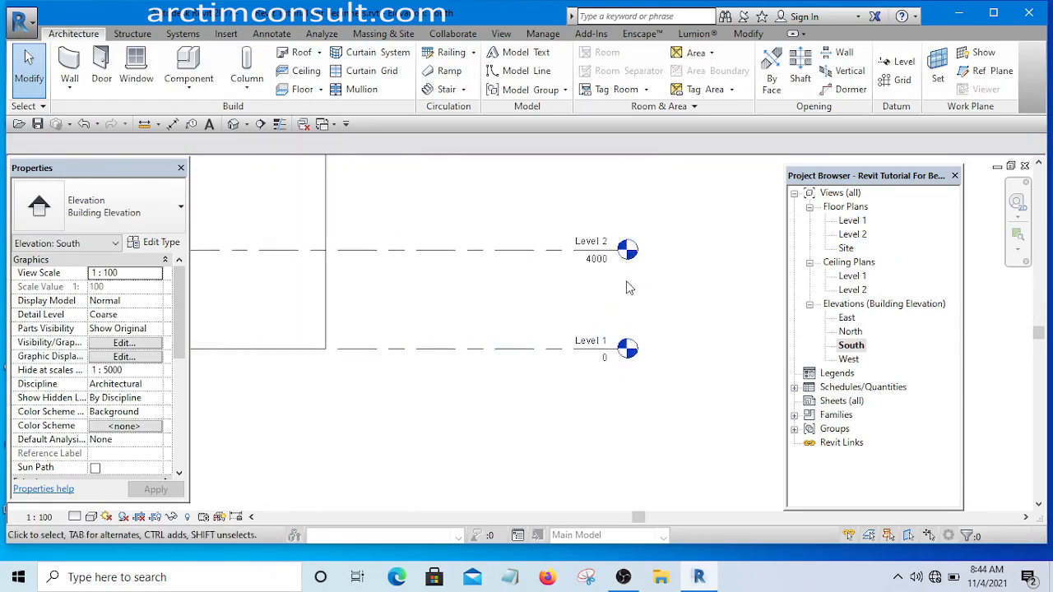
scroll(638, 366, "down", 2)
scroll(618, 384, "up", 5)
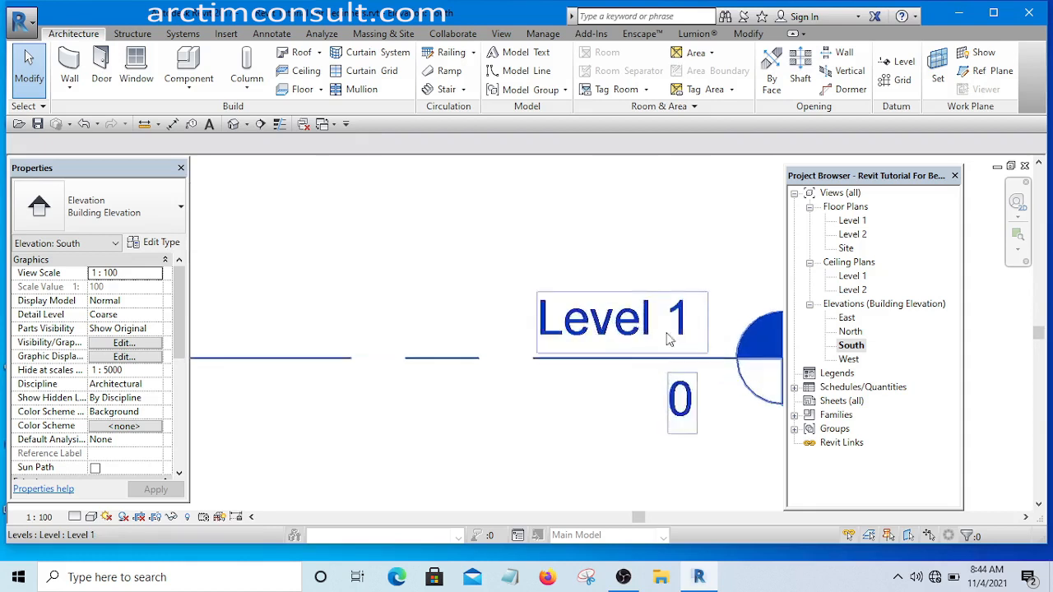
scroll(625, 370, "down", 3)
scroll(607, 383, "down", 3)
scroll(616, 290, "up", 3)
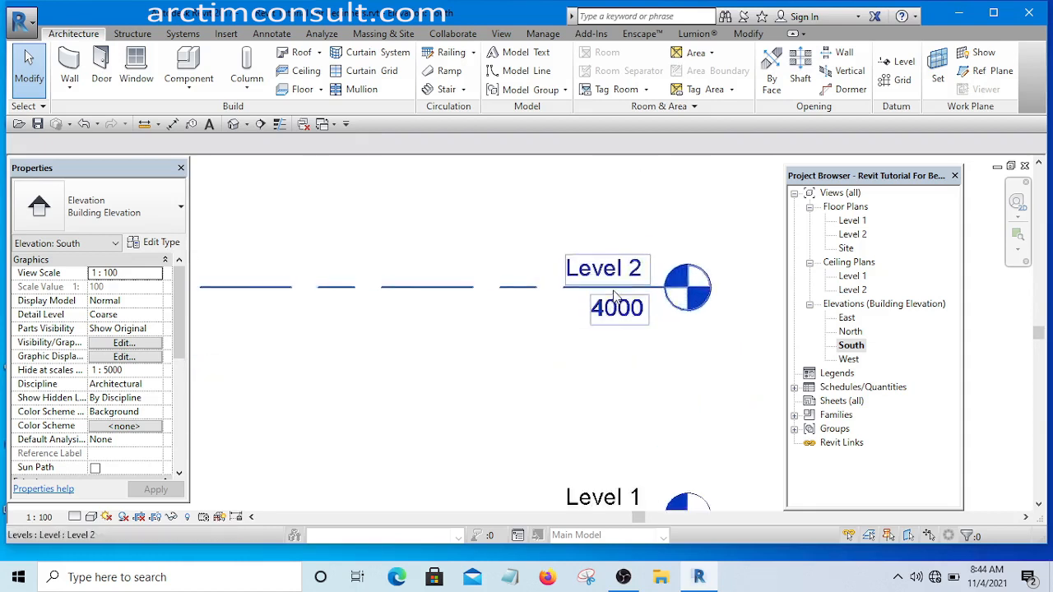
scroll(616, 293, "down", 3)
scroll(616, 345, "up", 1)
scroll(615, 404, "up", 2)
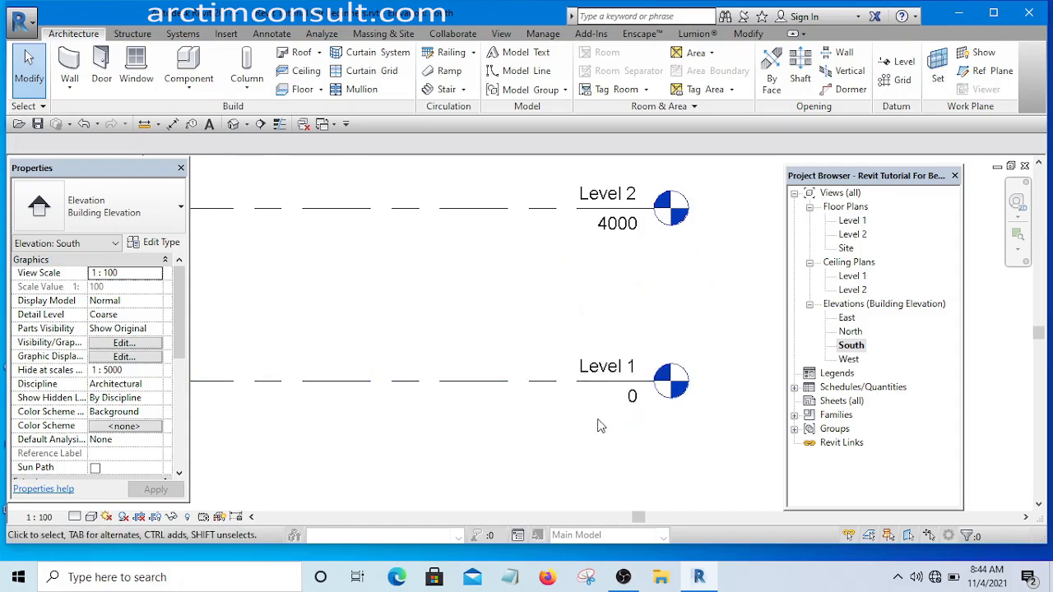
scroll(596, 417, "down", 1)
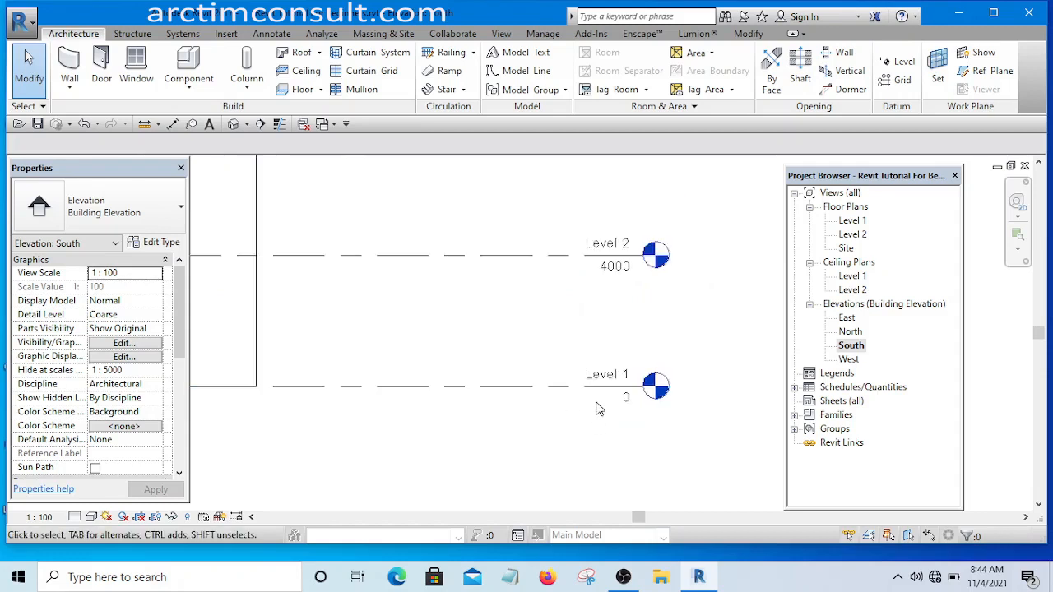
Step: Examine how the Level 1 and Level 2 lines relate to the base and height of the wall
middle_click_drag(554, 417, 578, 420)
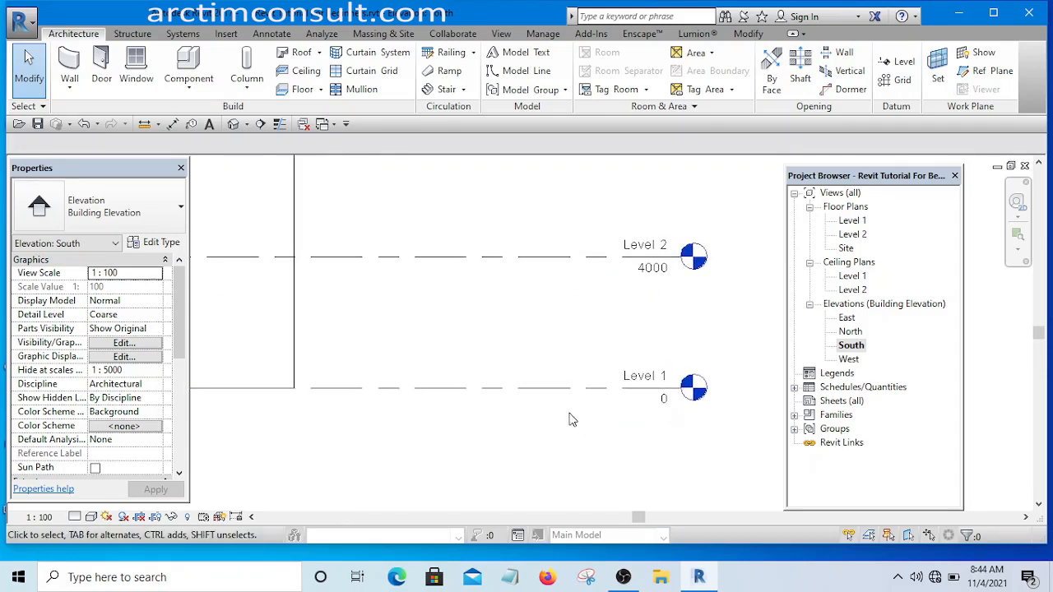
scroll(527, 416, "down", 1)
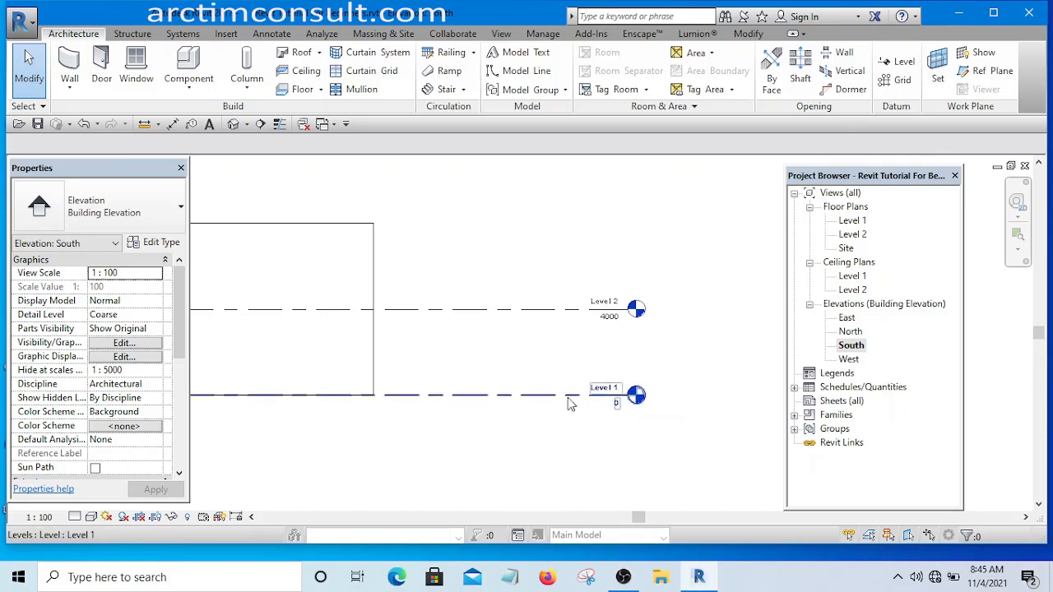
middle_click_drag(568, 399, 541, 195)
scroll(581, 361, "down", 3)
scroll(585, 293, "up", 5)
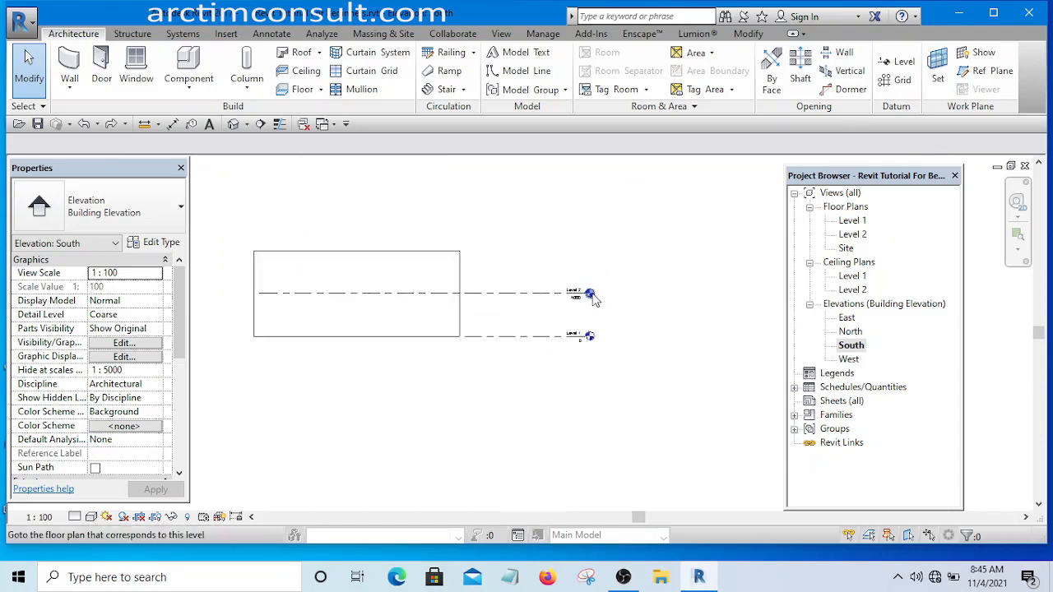
middle_click_drag(624, 371, 646, 328)
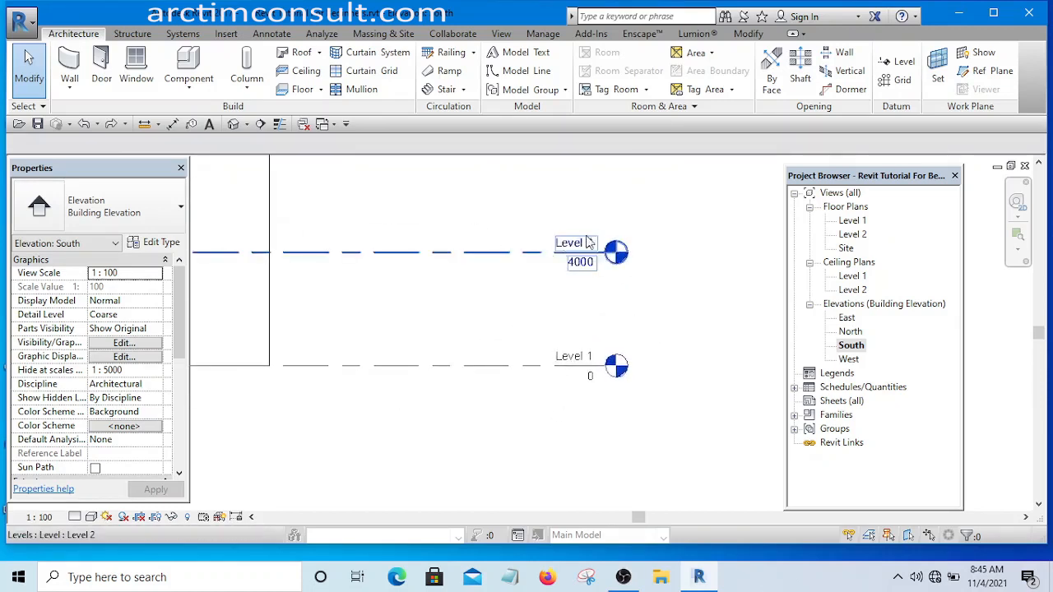
scroll(651, 320, "down", 3)
scroll(604, 292, "up", 4)
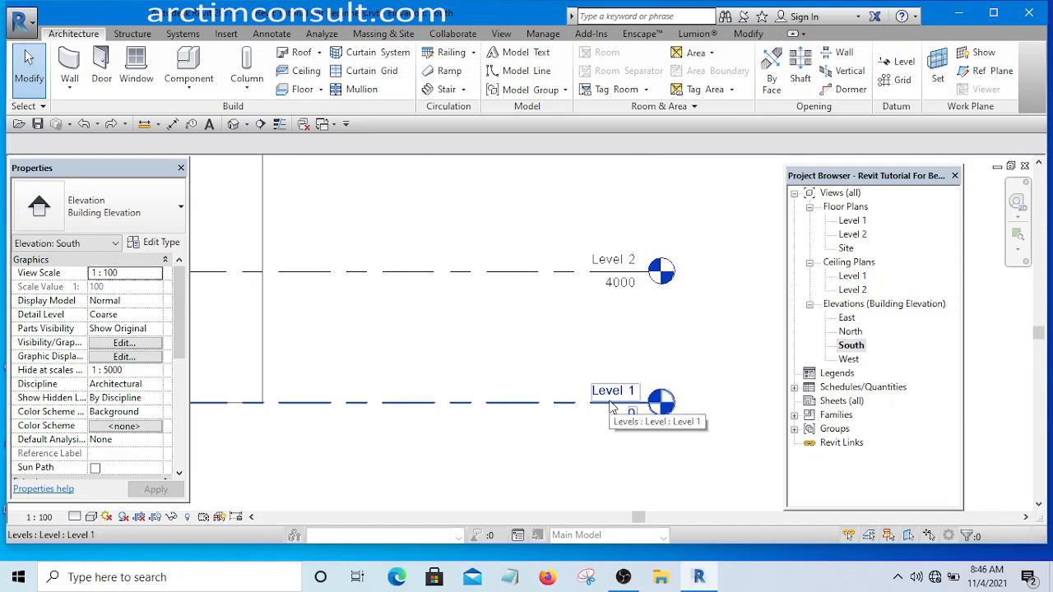
scroll(561, 324, "down", 5)
scroll(503, 337, "up", 3)
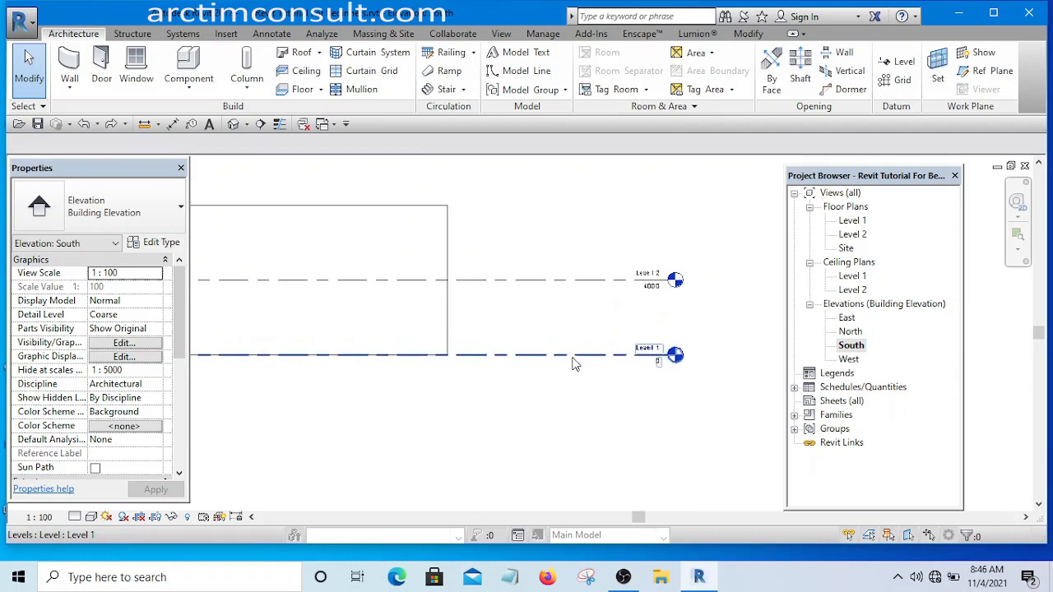
scroll(574, 363, "down", 2)
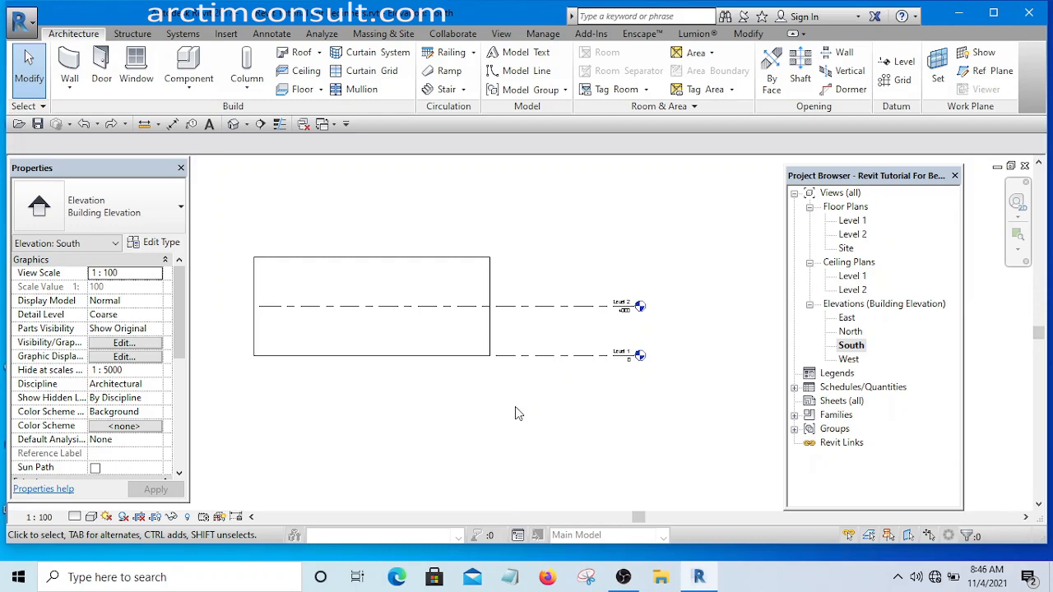
scroll(561, 398, "up", 4)
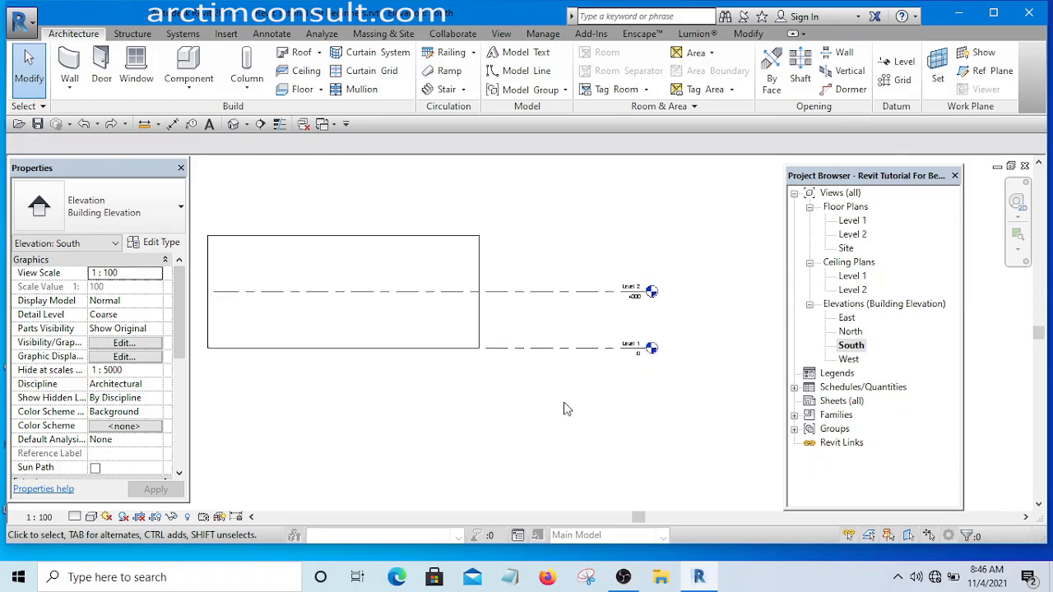
Step: Create a level similar to Level 1, drawn between Level 1 and Level 2 at a height of about 1600 and aligned with their ends
left_click_drag(604, 299, 545, 317)
left_click(587, 394)
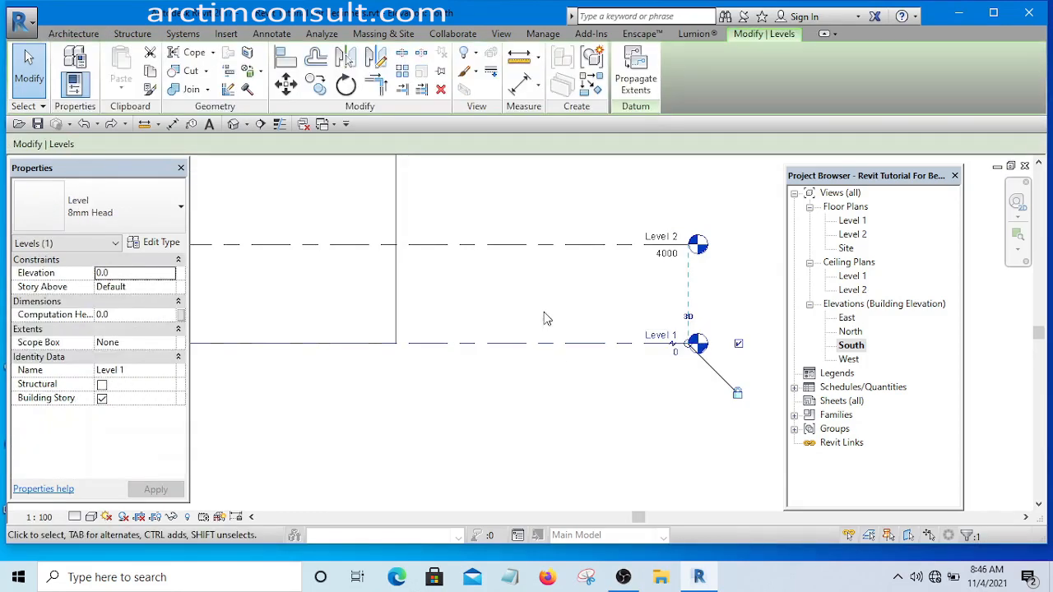
left_click(591, 84)
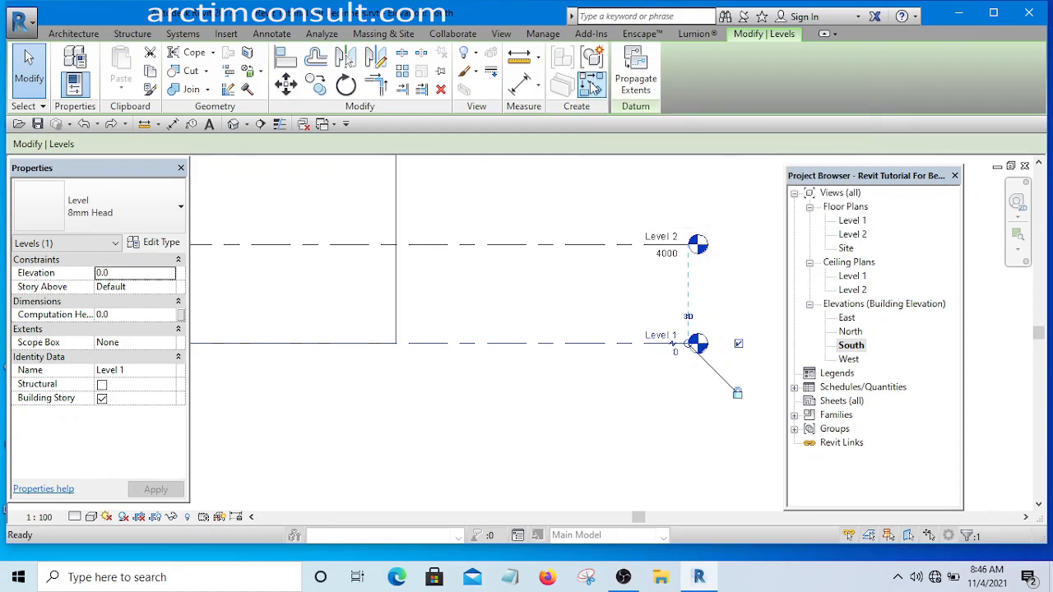
scroll(659, 306, "down", 3)
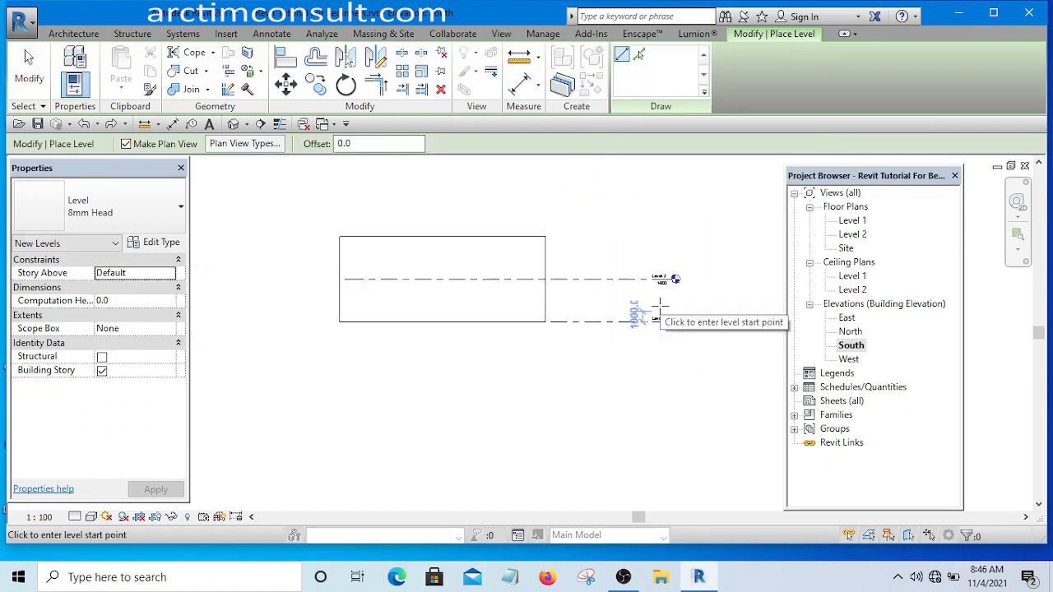
scroll(340, 304, "up", 3)
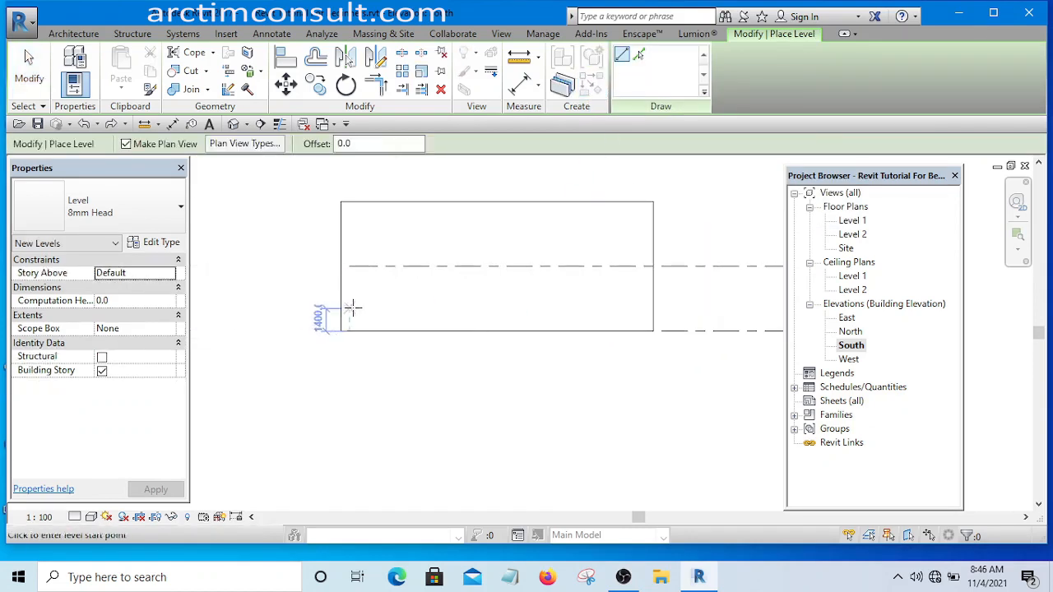
left_click(348, 305)
scroll(404, 306, "down", 3)
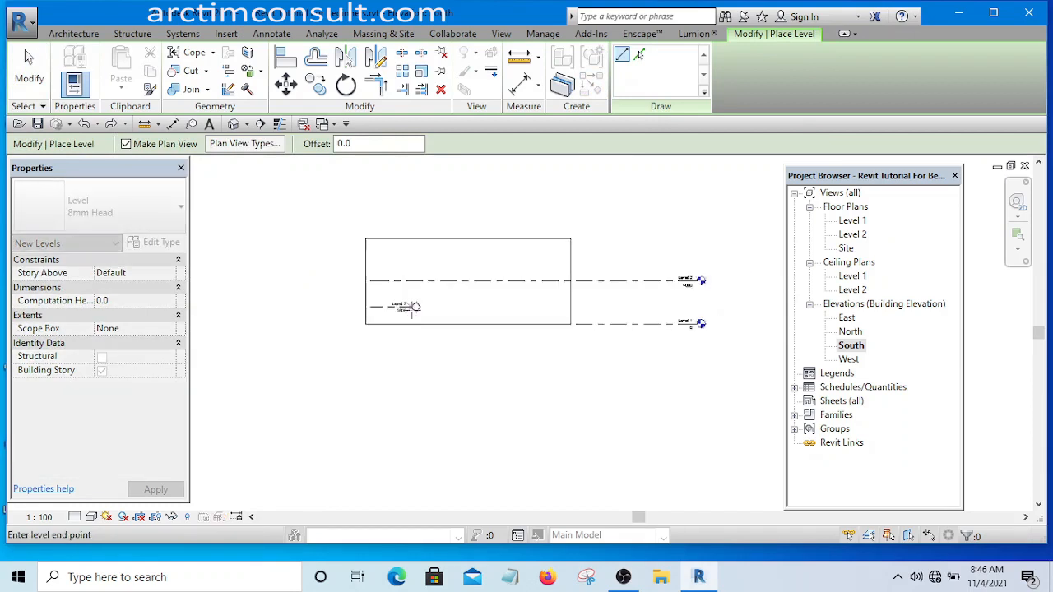
scroll(567, 303, "up", 5)
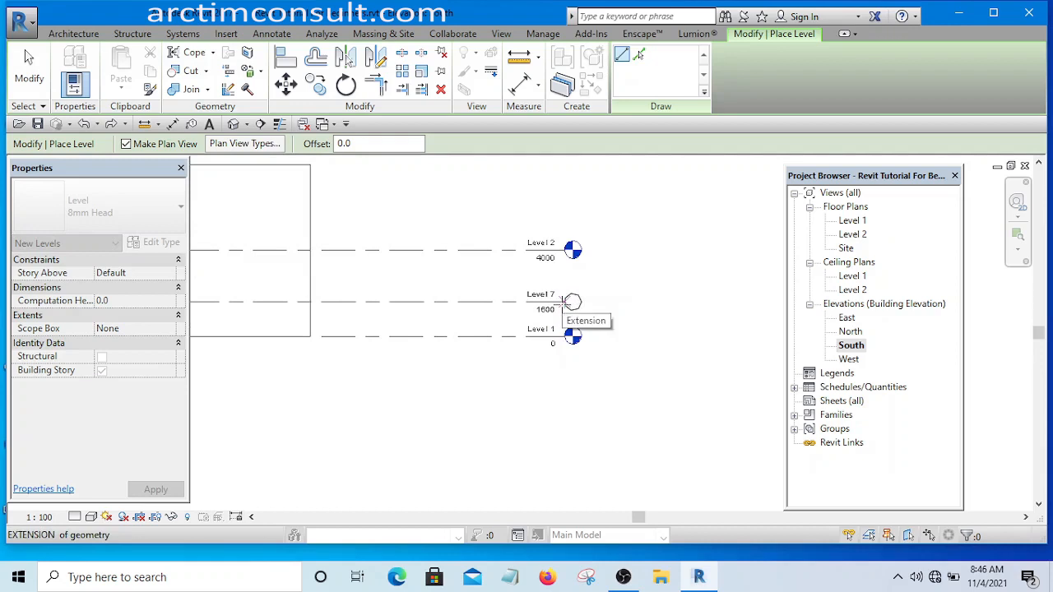
left_click(567, 302)
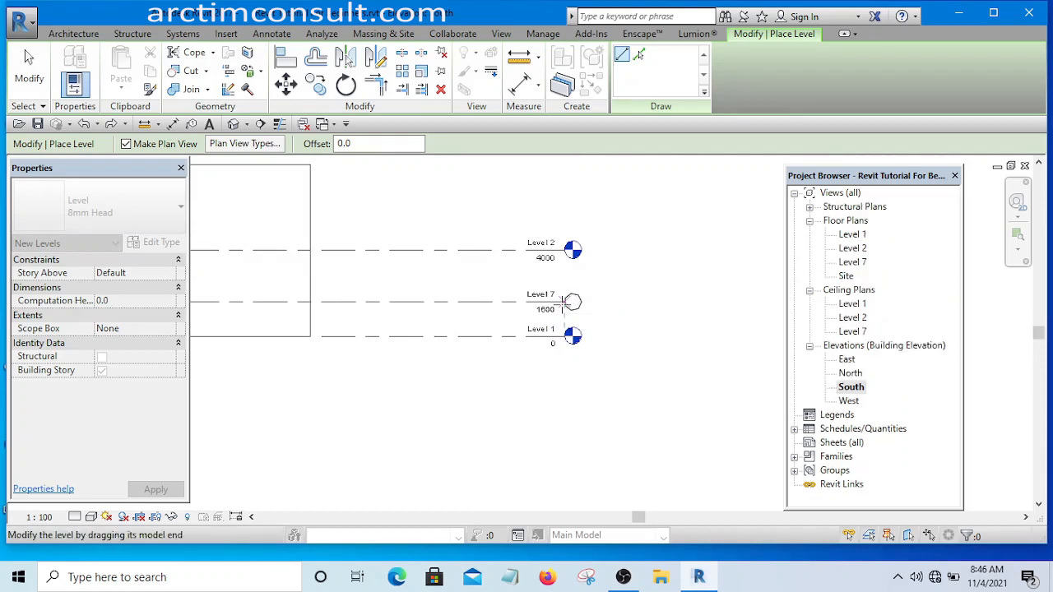
right_click(632, 233)
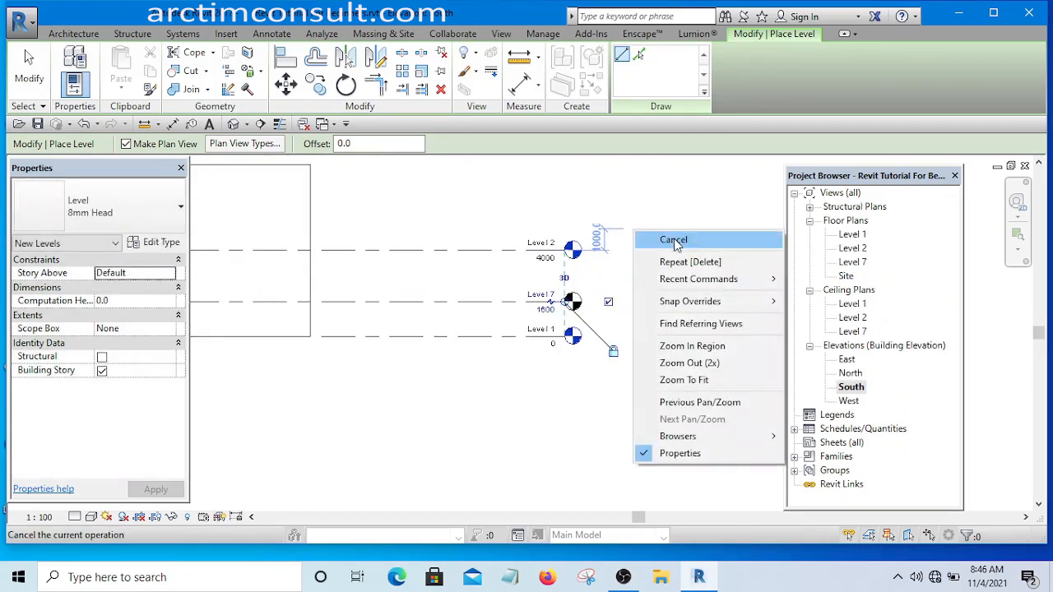
left_click(674, 241)
Step: Draw a level between the 1600 level and Level 2 at a height of about 2600, aligned with their ends
scroll(674, 246, "down", 3)
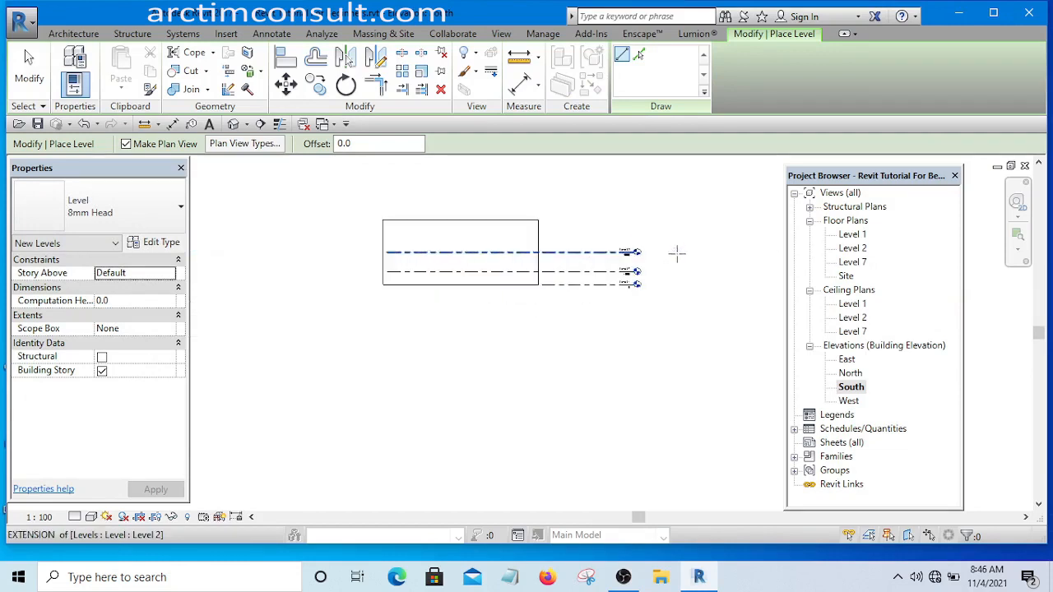
scroll(534, 246, "up", 3)
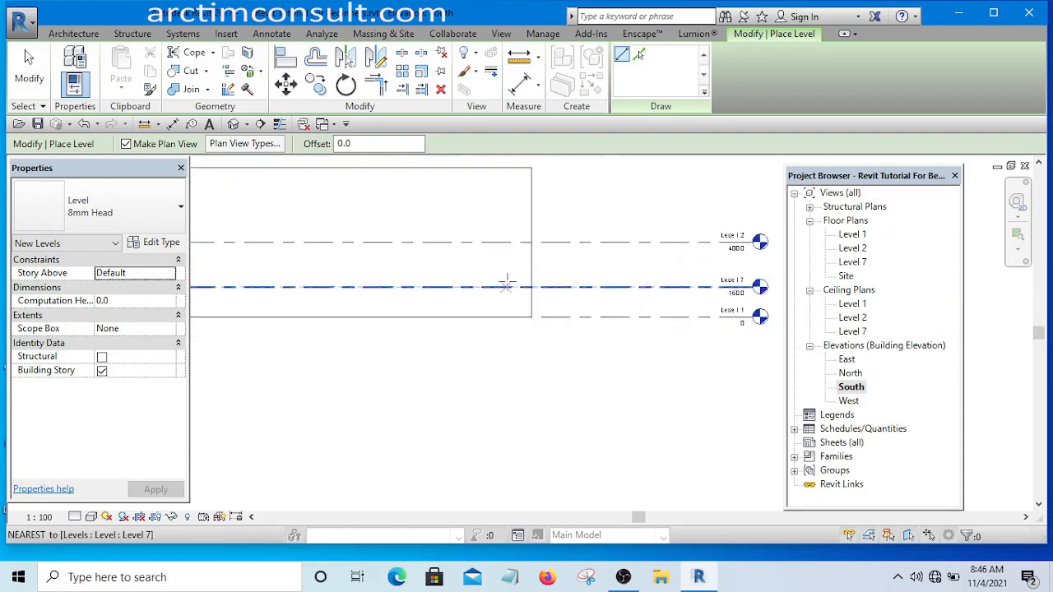
scroll(578, 258, "down", 1)
scroll(329, 262, "up", 2)
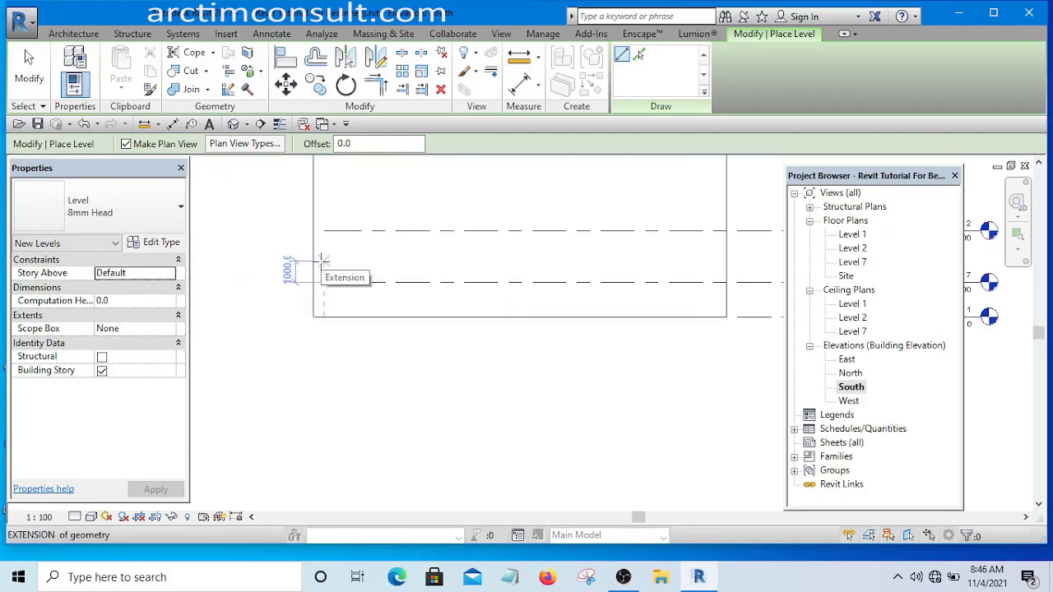
scroll(323, 262, "down", 4)
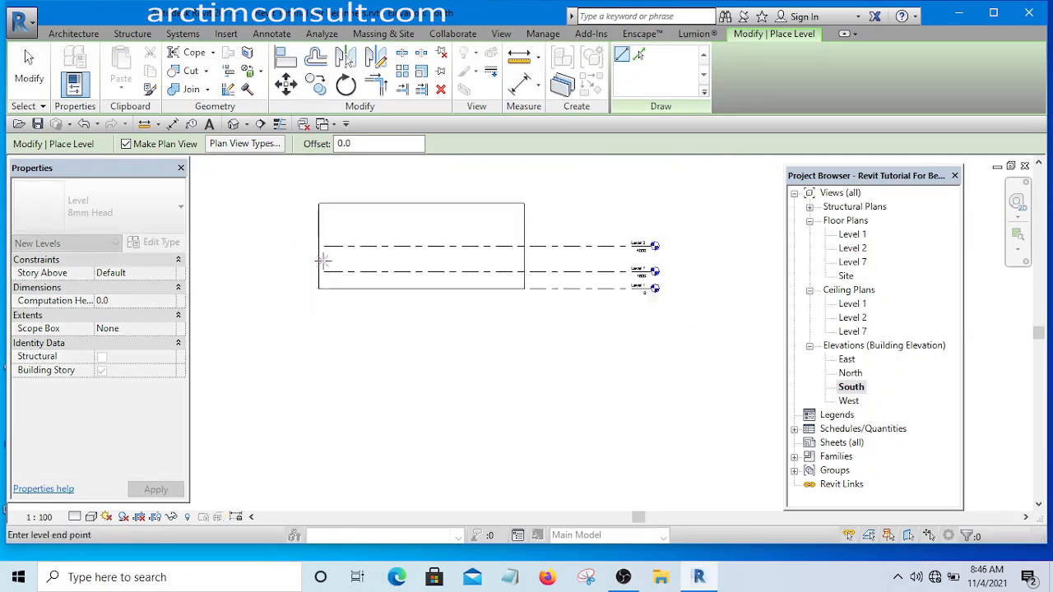
scroll(493, 262, "up", 1)
scroll(512, 261, "up", 4)
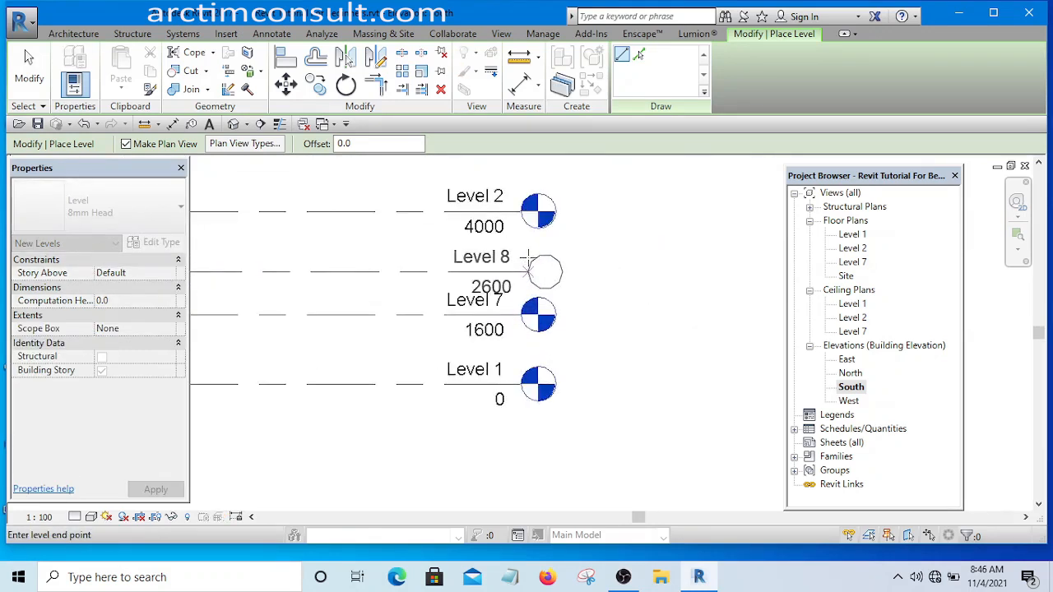
left_click(520, 260)
Step: Draw two levels above Level 2 at heights of about 4800 and 5800, aligned with the existing level ends
scroll(620, 346, "down", 4)
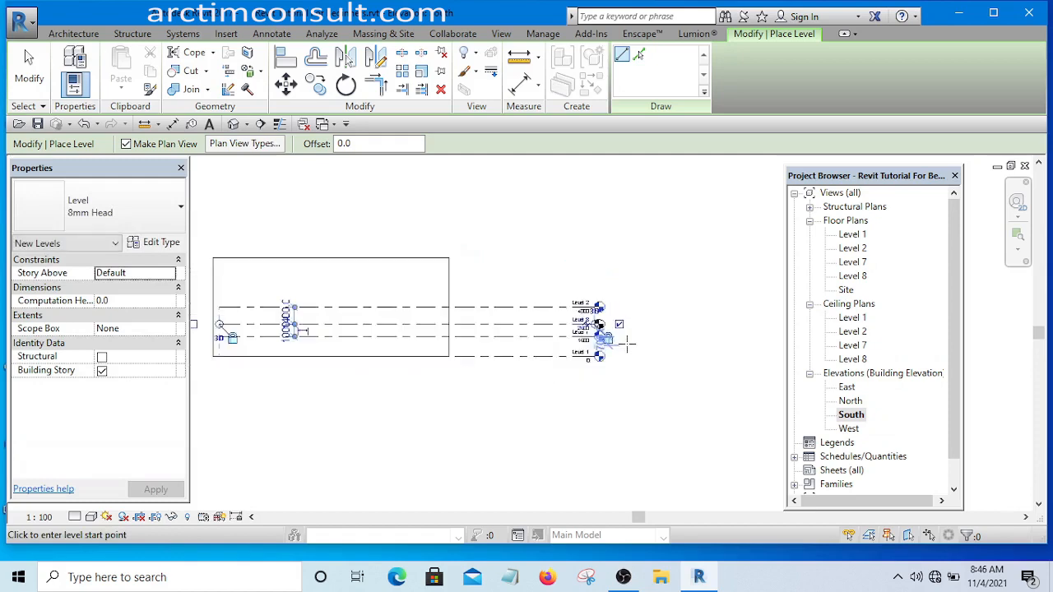
left_click(220, 297)
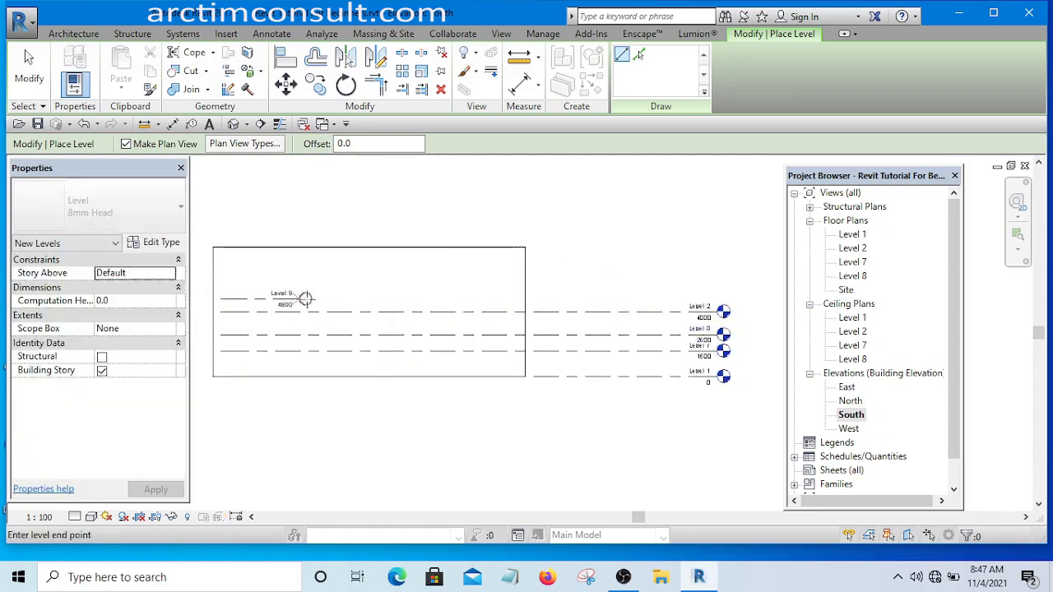
left_click(721, 282)
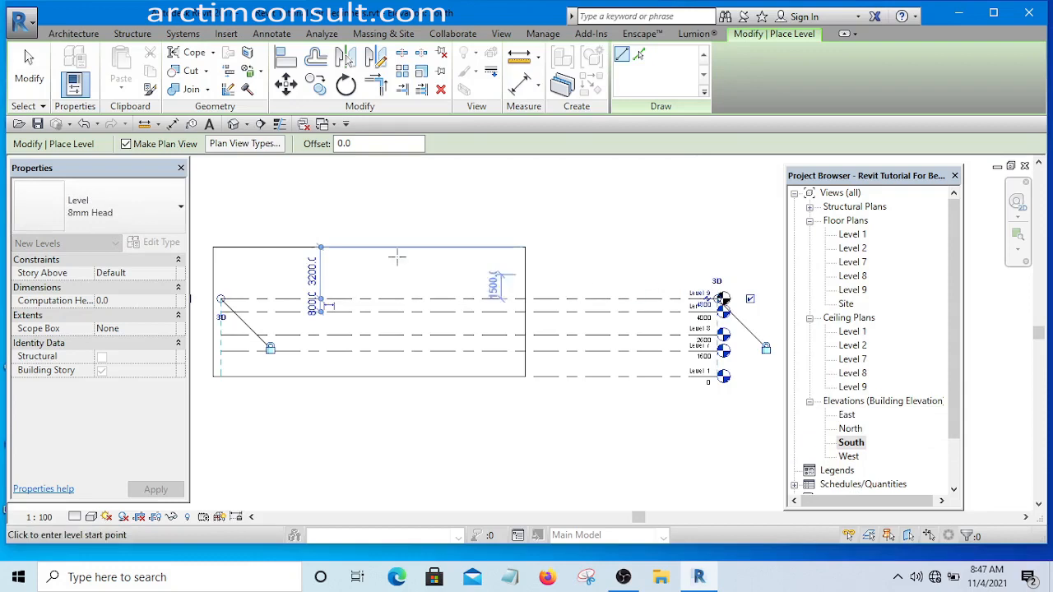
left_click(220, 282)
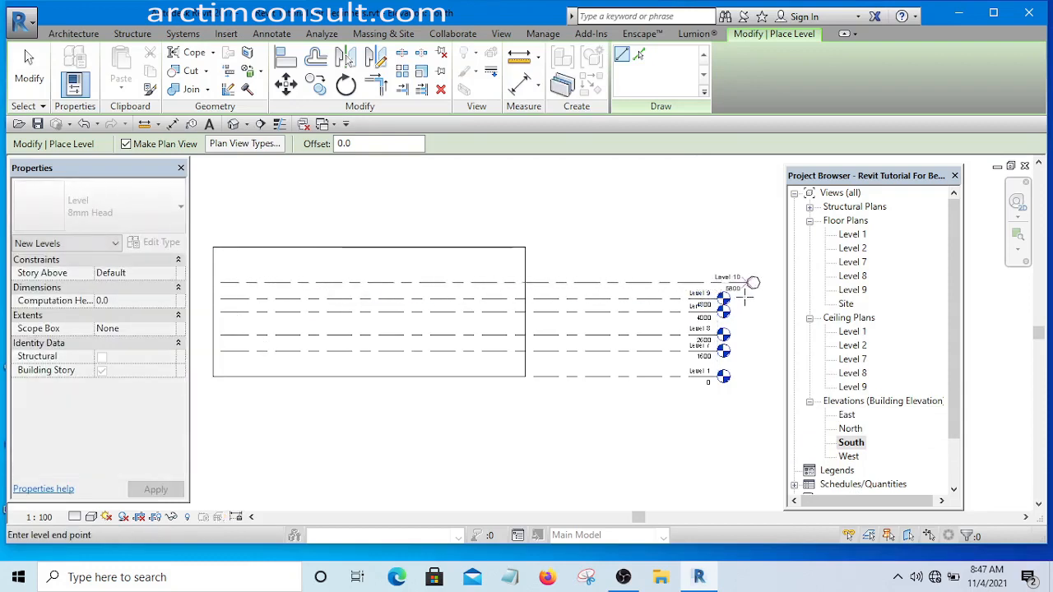
left_click(722, 282)
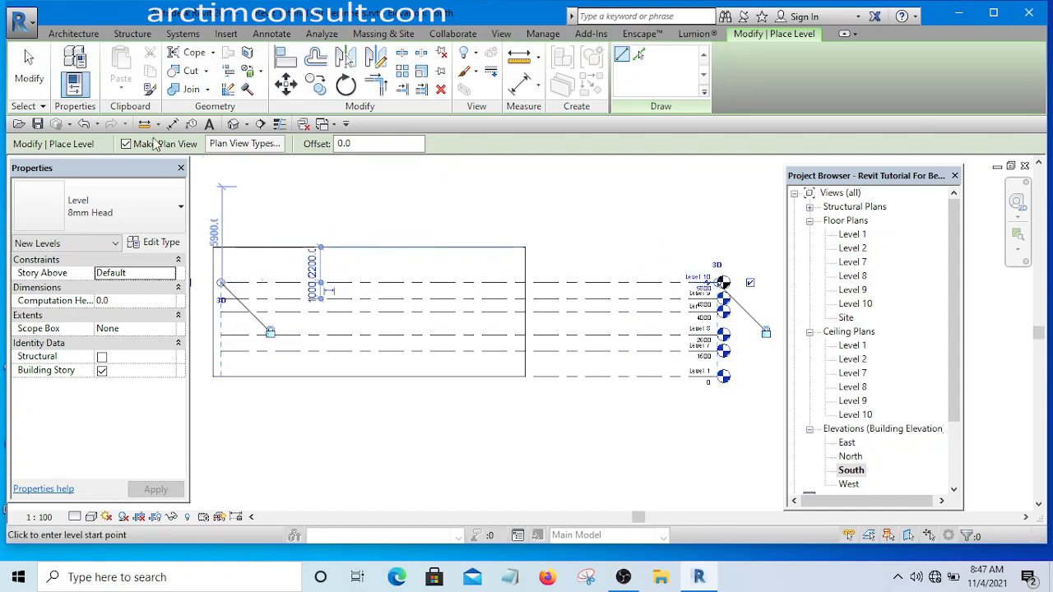
left_click(27, 60)
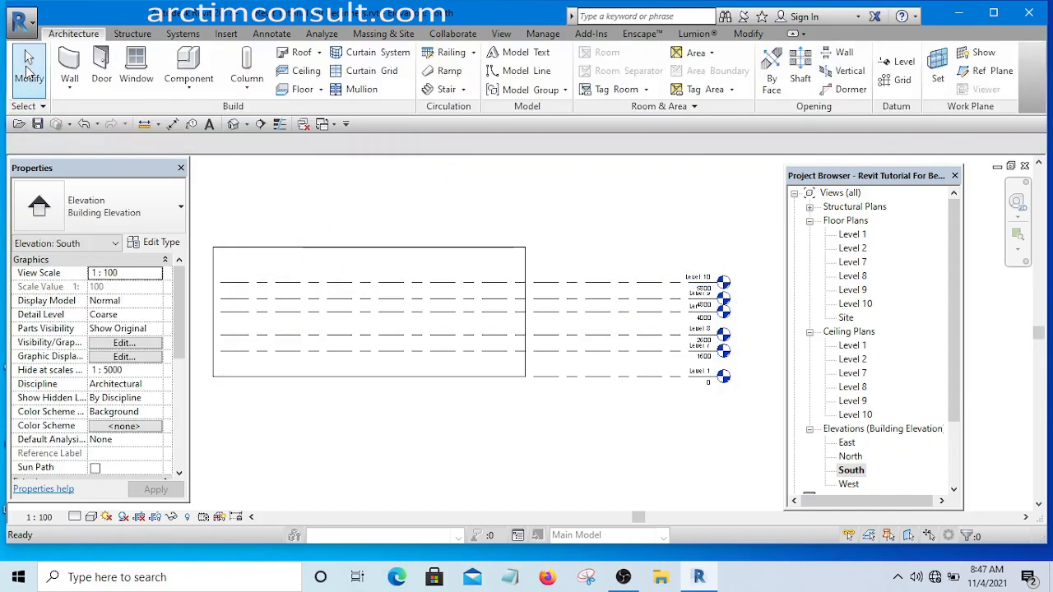
Step: Add a level above the 5800 level at a height of about 6700, aligned with the ends of the others
scroll(693, 391, "down", 4)
middle_click_drag(686, 385, 616, 433)
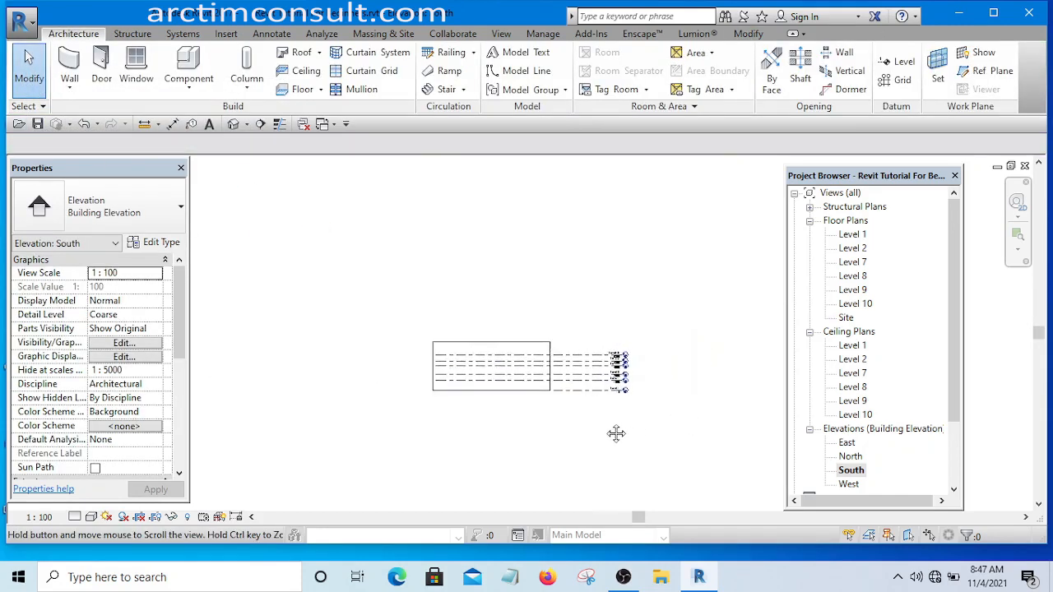
scroll(575, 395, "up", 2)
scroll(582, 406, "up", 2)
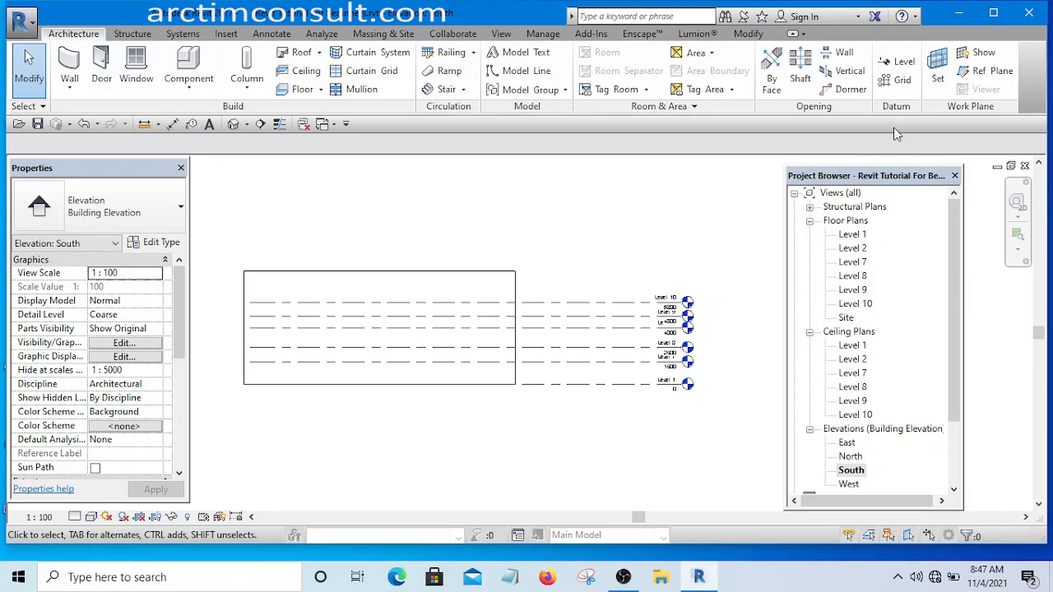
left_click(902, 64)
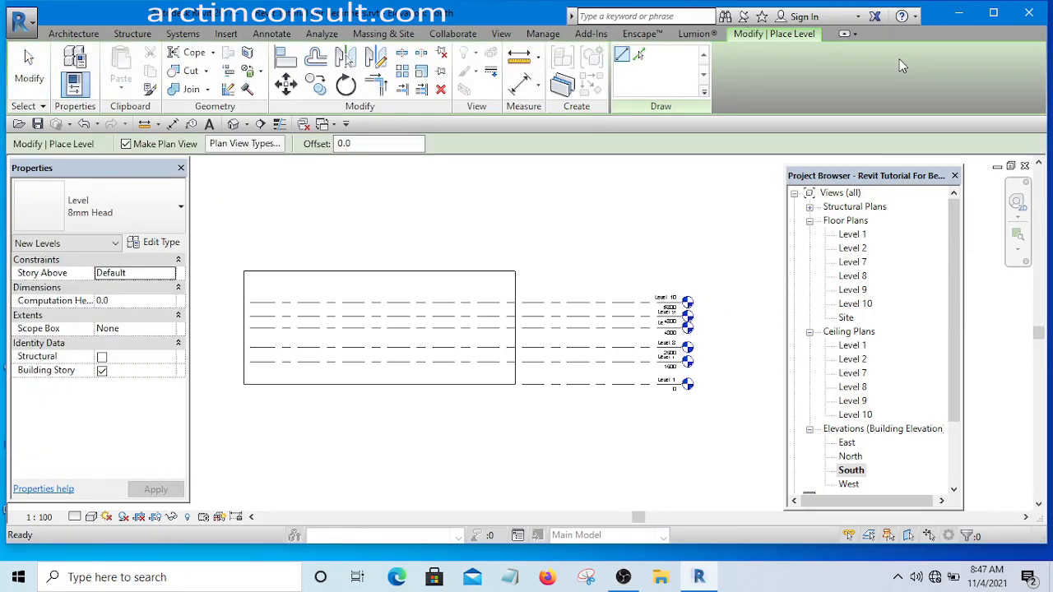
scroll(247, 289, "up", 3)
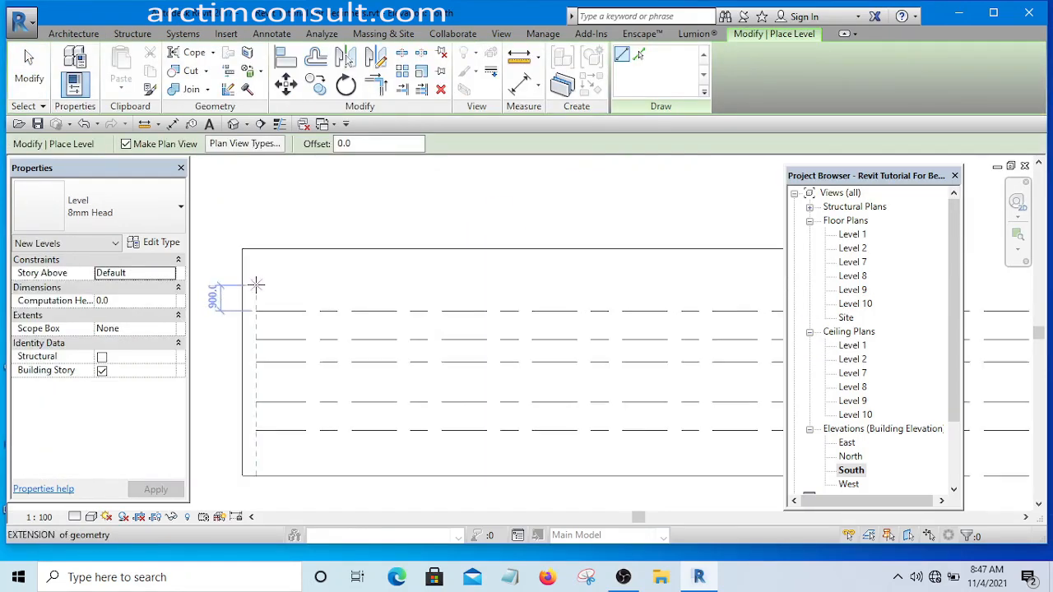
left_click(257, 285)
scroll(271, 284, "down", 3)
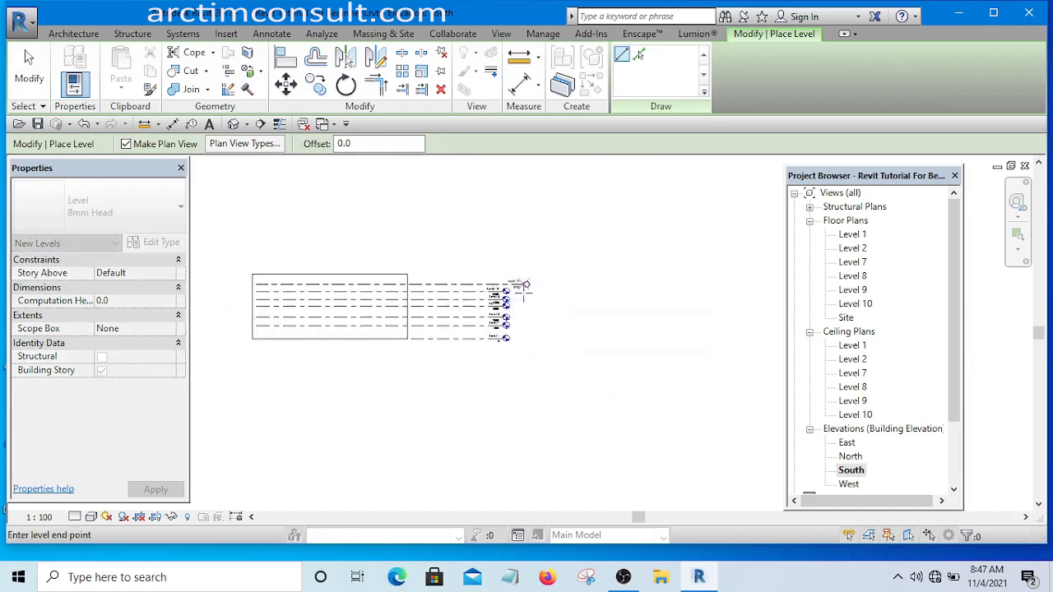
scroll(513, 278, "up", 2)
scroll(513, 276, "up", 1)
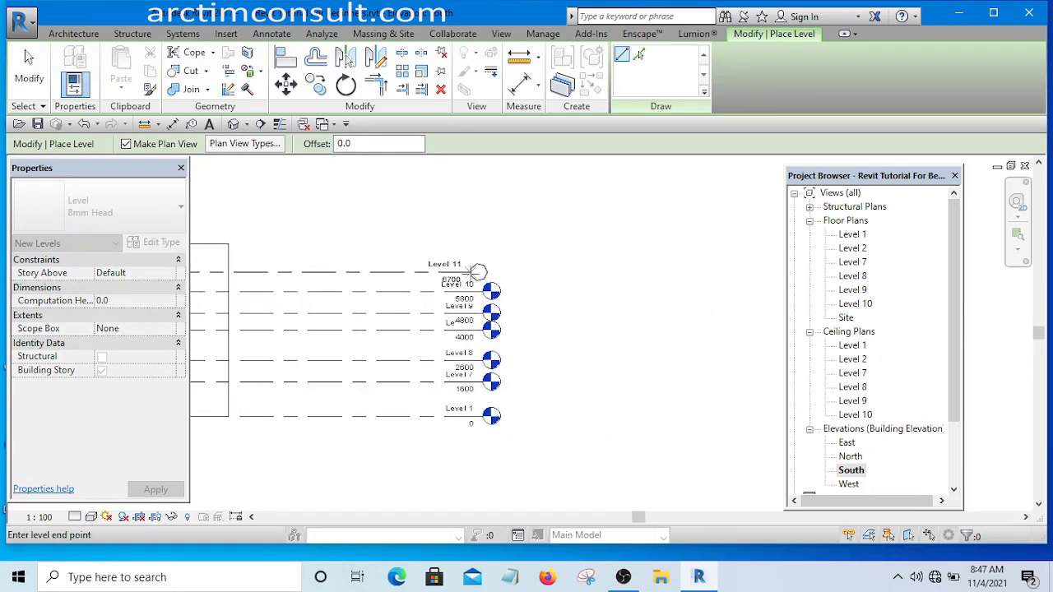
left_click(491, 272)
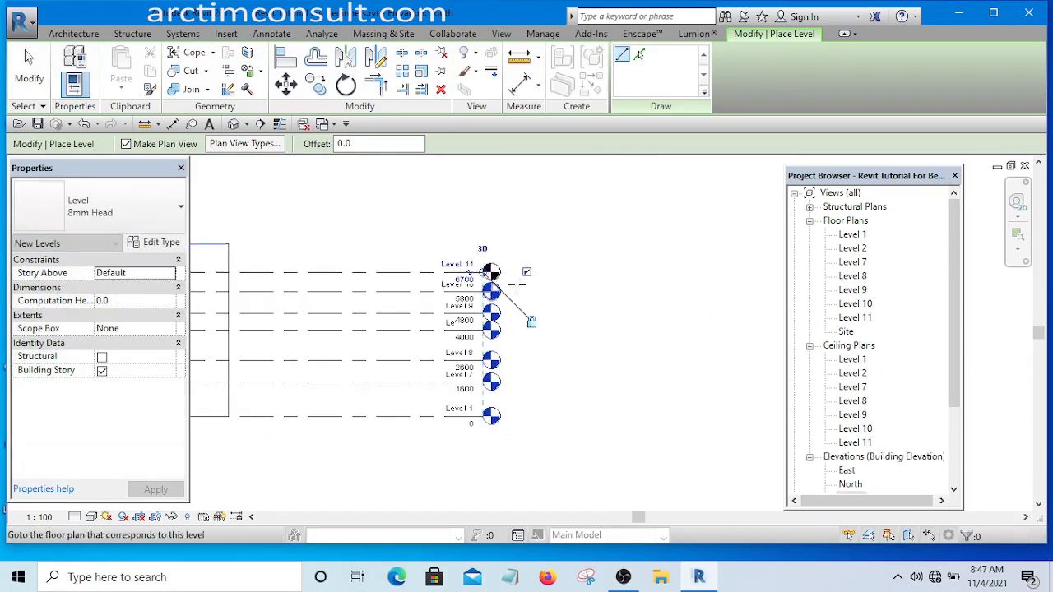
Step: Draw a level just below the top of the wall at a height of about 7700, aligned with the other levels
scroll(575, 296, "down", 3)
scroll(419, 272, "up", 3)
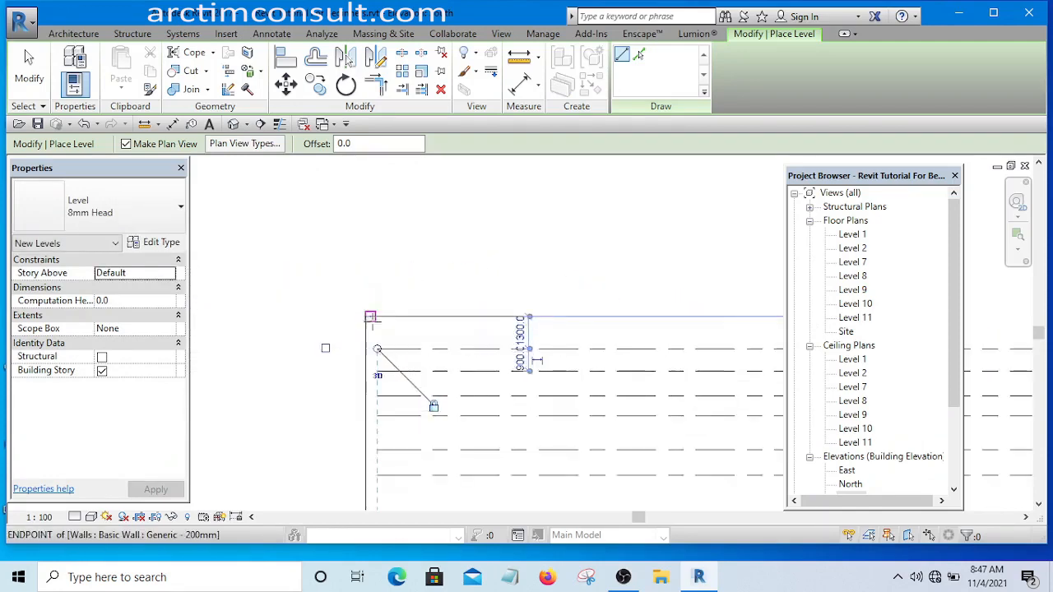
left_click(378, 326)
scroll(349, 313, "down", 6)
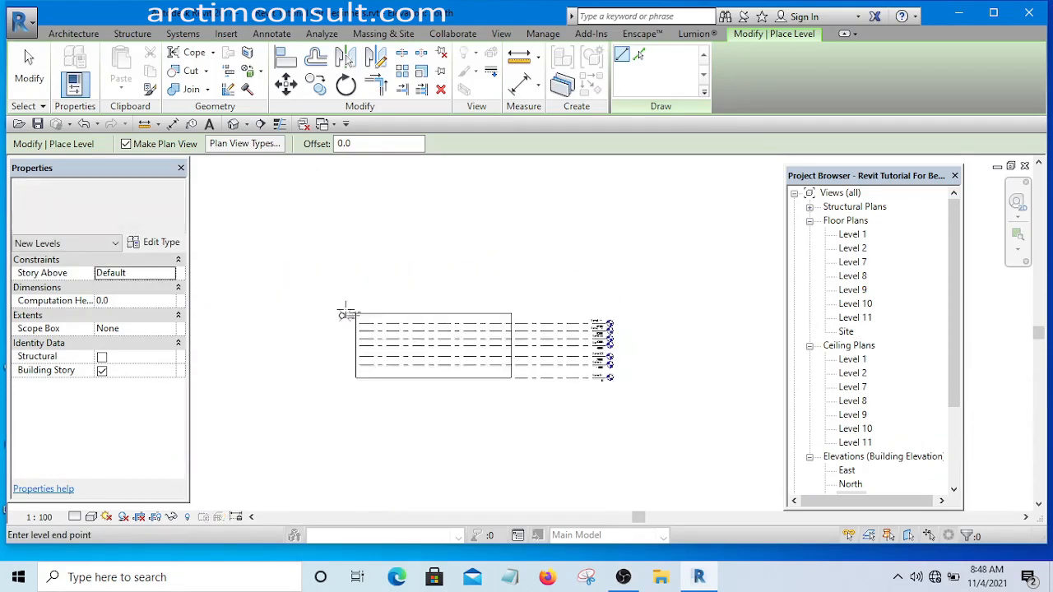
scroll(487, 298, "up", 3)
scroll(480, 302, "up", 2)
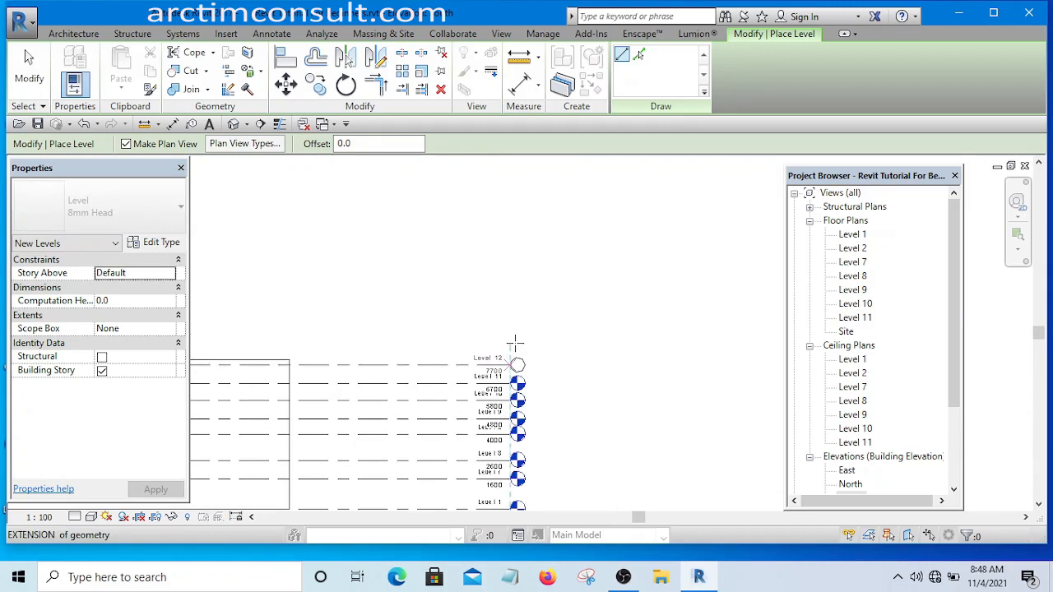
left_click(514, 341)
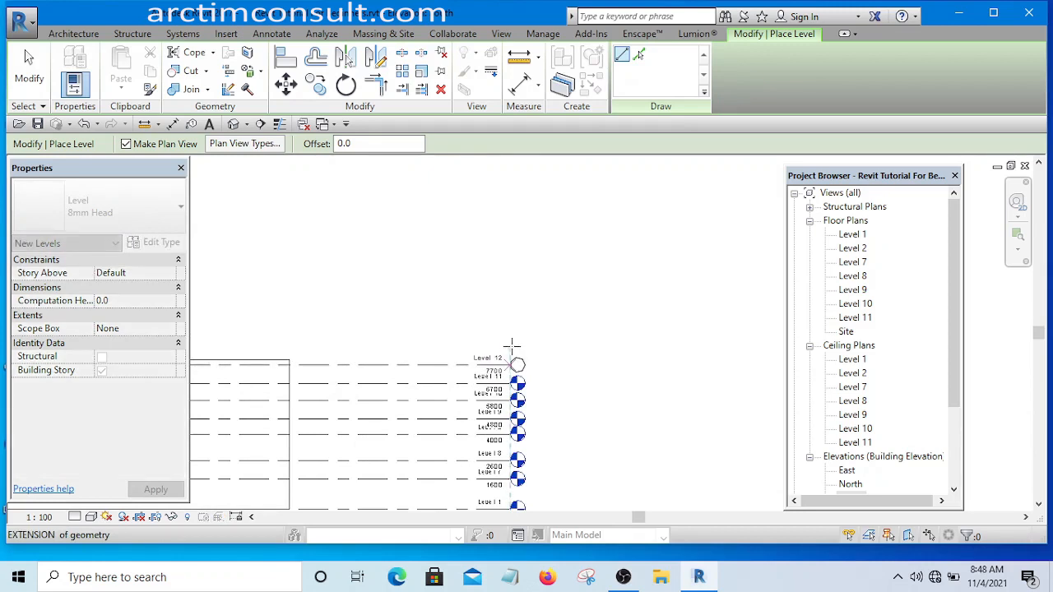
right_click(524, 270)
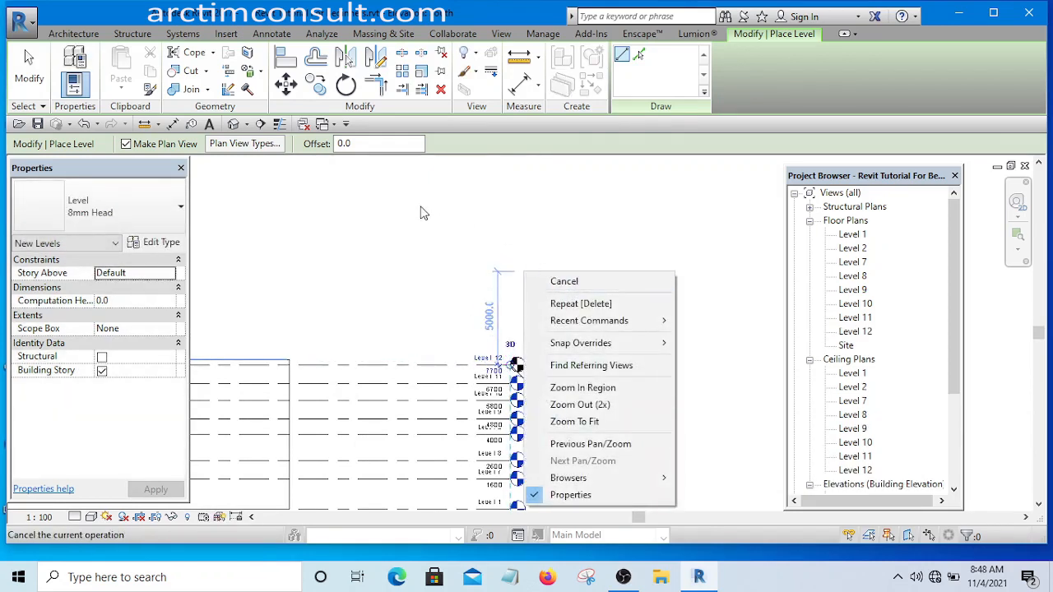
left_click(572, 283)
right_click(570, 279)
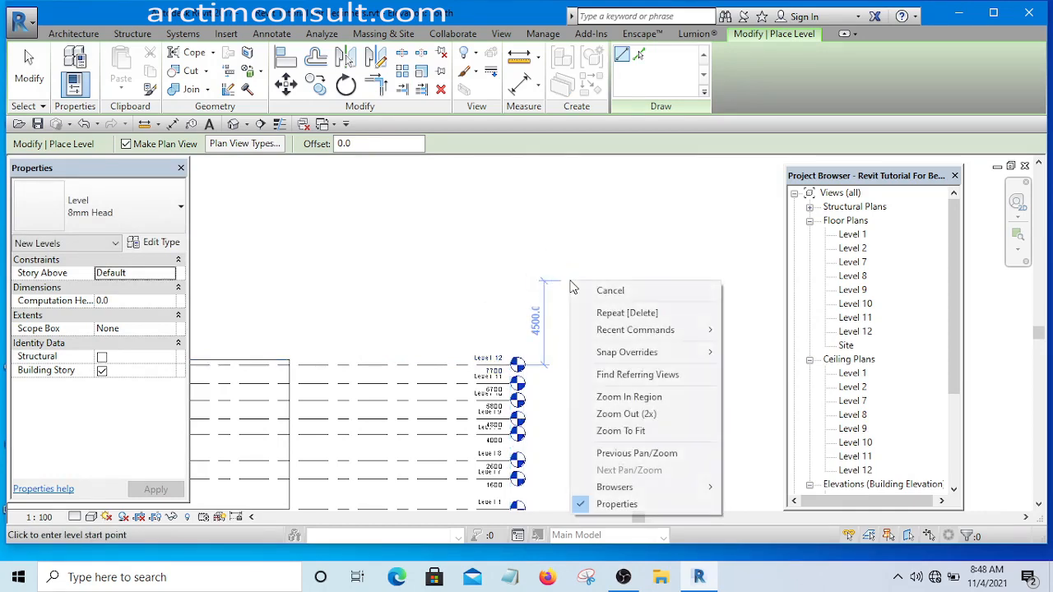
left_click(610, 290)
Step: Examine the stacked level lines, names and heights against the wall from its base to its top
scroll(615, 322, "down", 3)
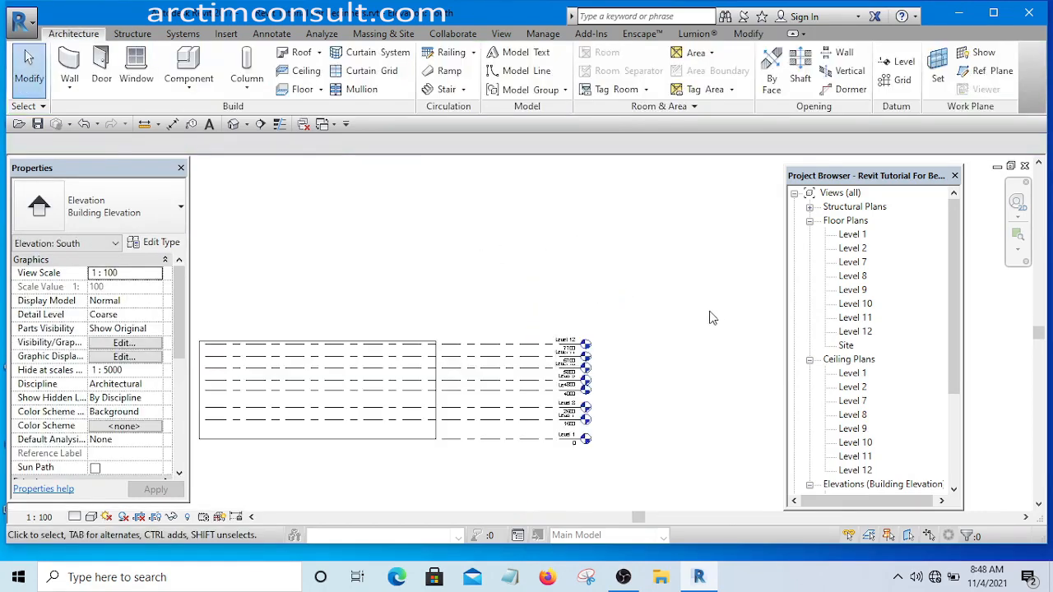
scroll(520, 324, "up", 3)
scroll(531, 341, "up", 2)
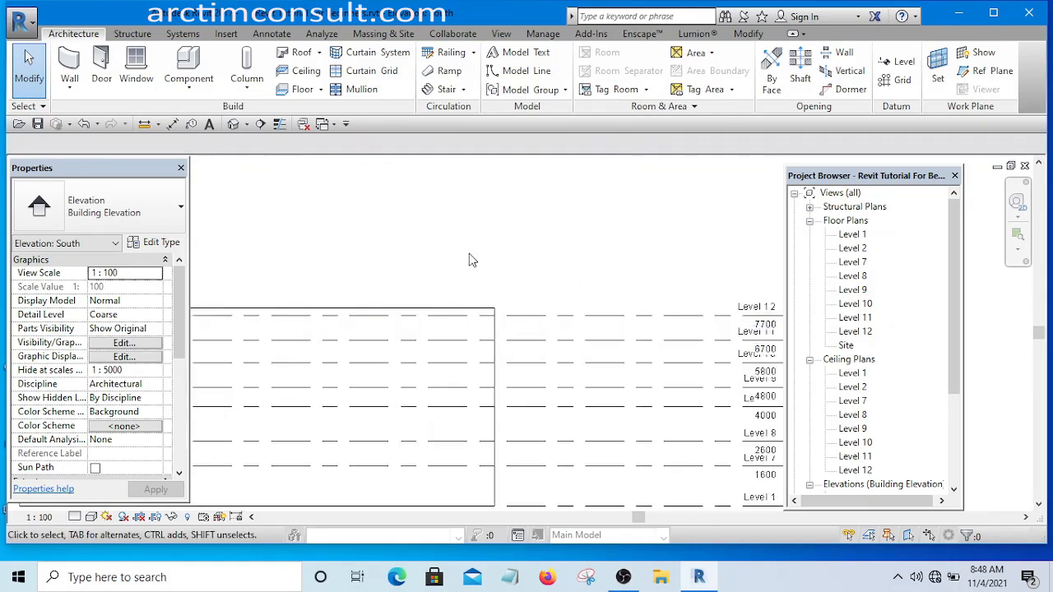
scroll(623, 271, "down", 4)
scroll(503, 279, "up", 3)
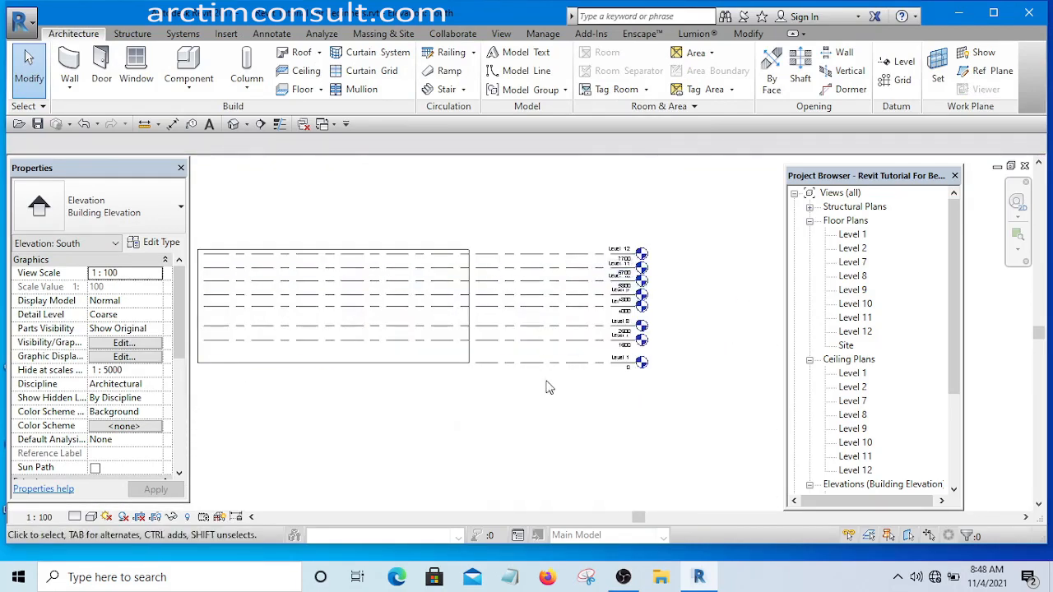
mouse_move(547, 387)
middle_mouse_down()
mouse_move(620, 414)
mouse_move(592, 432)
mouse_move(460, 441)
middle_mouse_up()
scroll(658, 401, "up", 3)
scroll(609, 427, "down", 3)
scroll(425, 392, "up", 2)
scroll(473, 407, "up", 2)
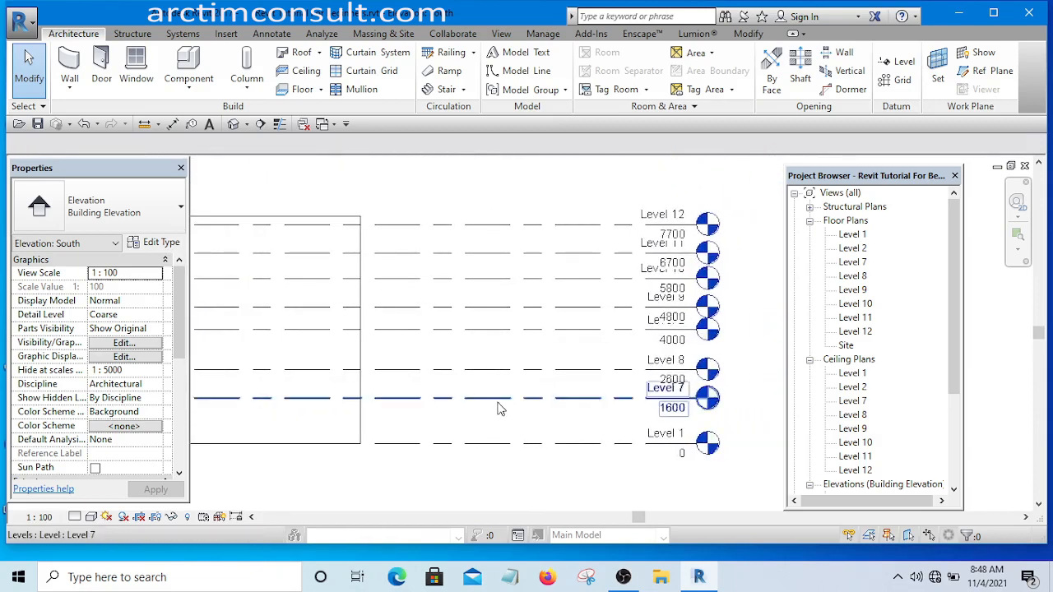
scroll(637, 405, "down", 3)
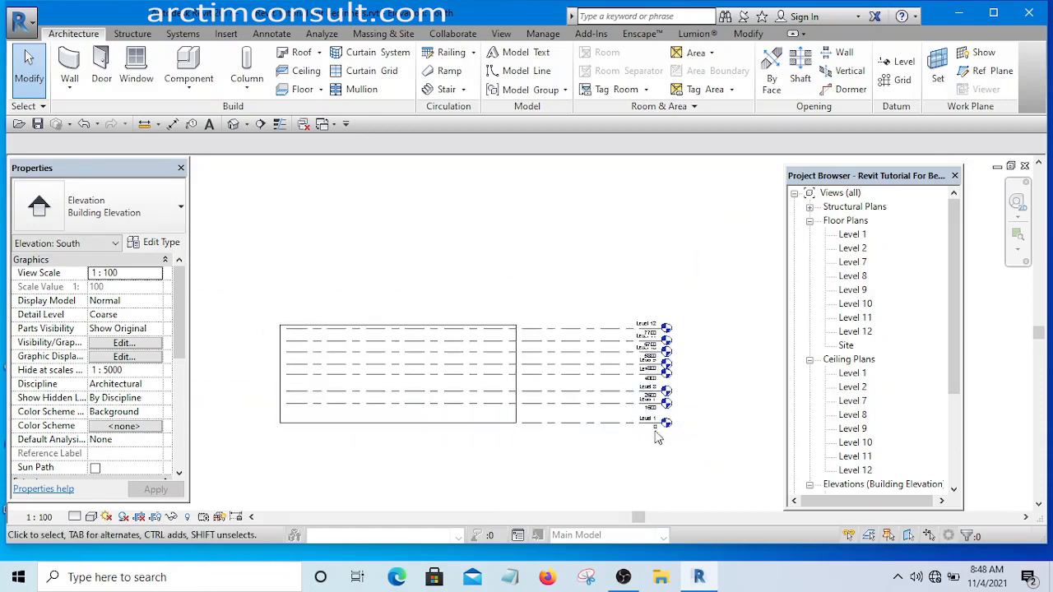
scroll(598, 450, "up", 4)
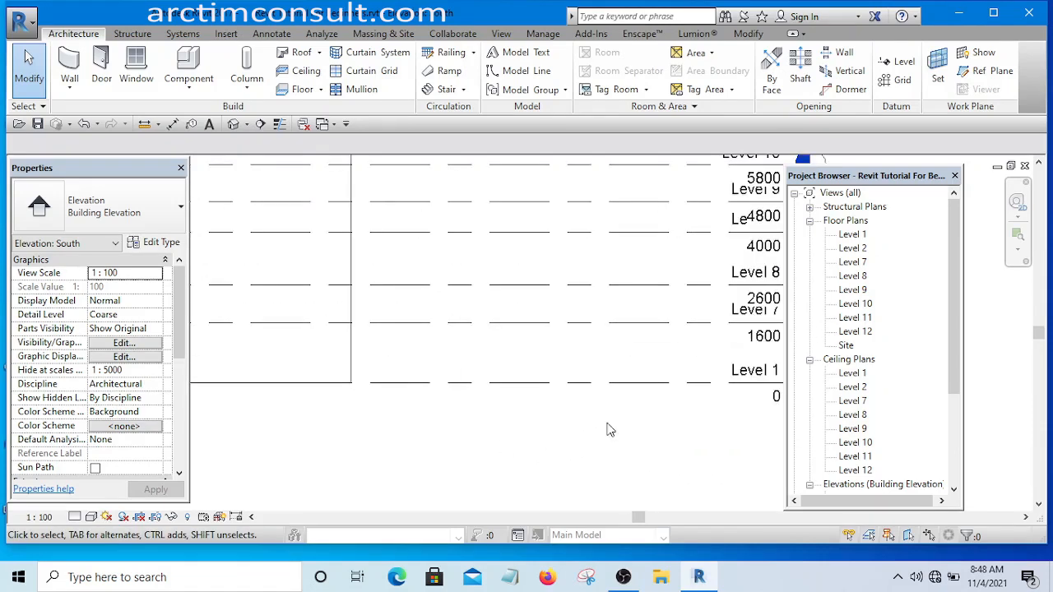
scroll(502, 413, "down", 2)
scroll(553, 421, "up", 1)
scroll(517, 383, "up", 2)
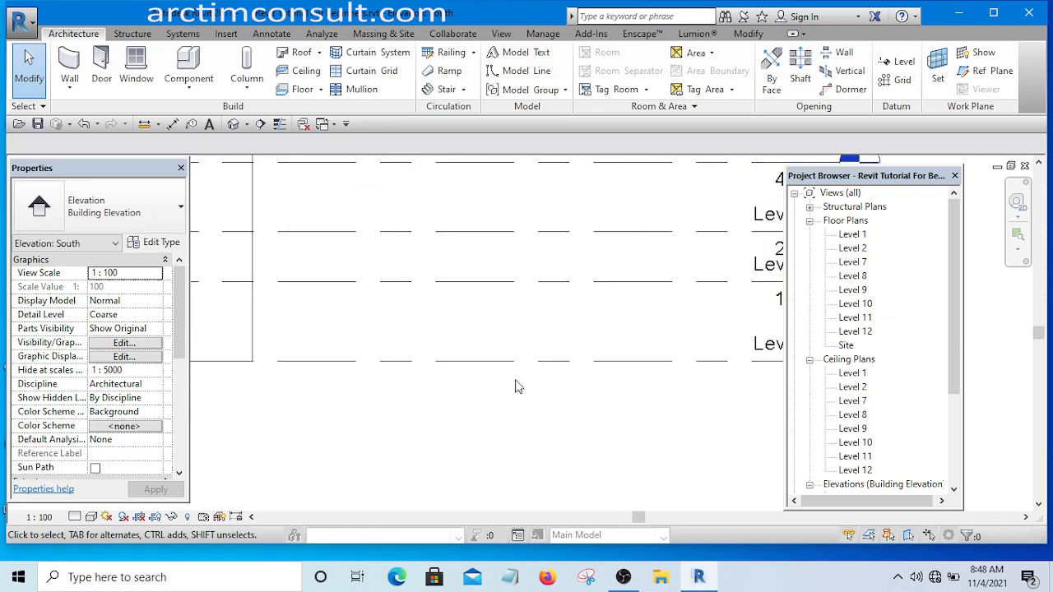
scroll(501, 370, "down", 4)
scroll(731, 436, "up", 1)
middle_click_drag(457, 399, 451, 444)
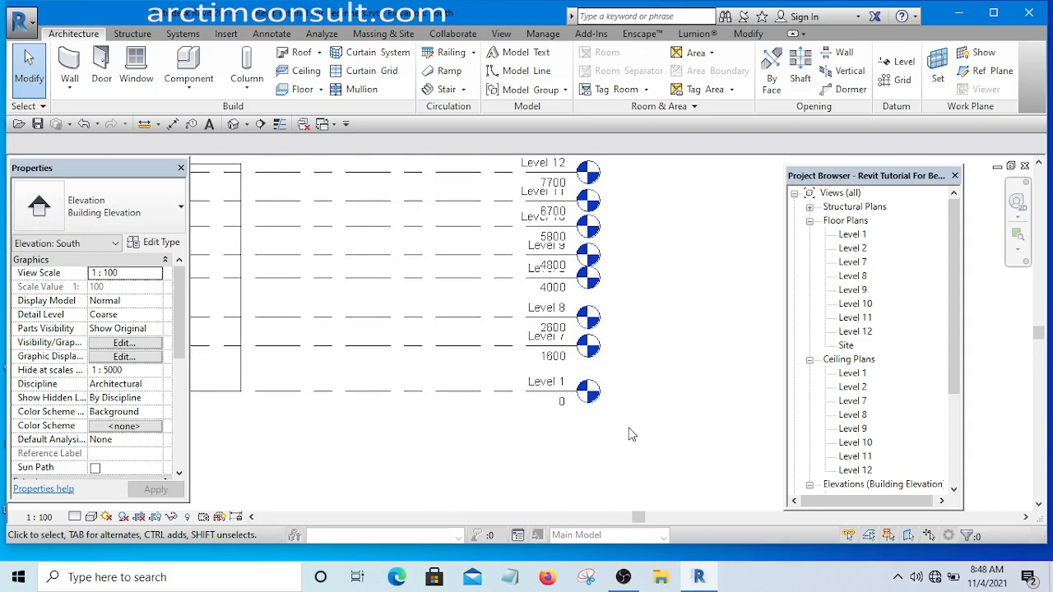
scroll(631, 434, "down", 1)
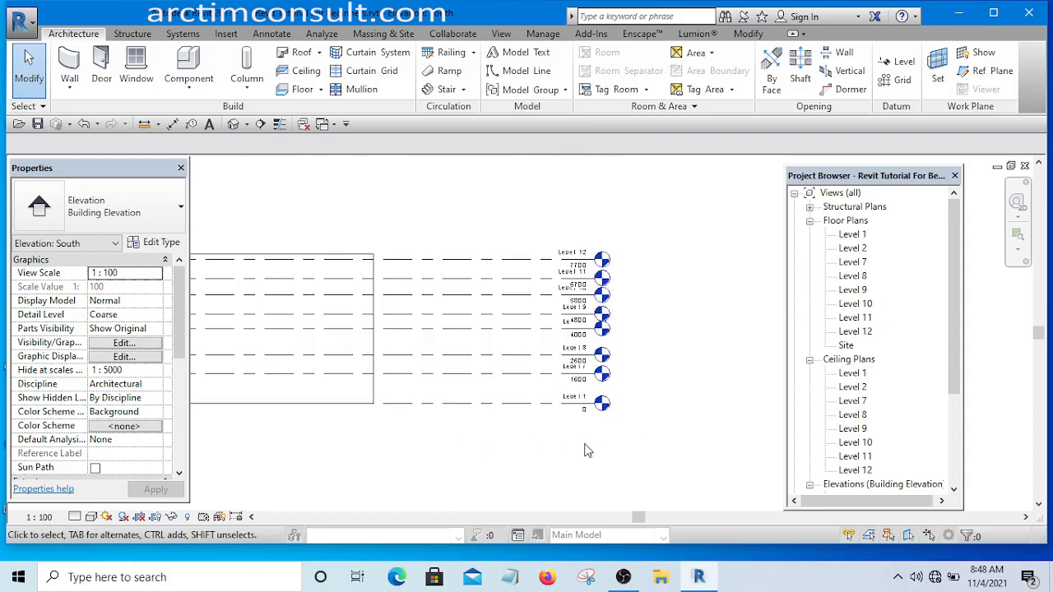
Step: Undo the last adjustments to the elbow at the head of Level 8
key("ctrl+z")
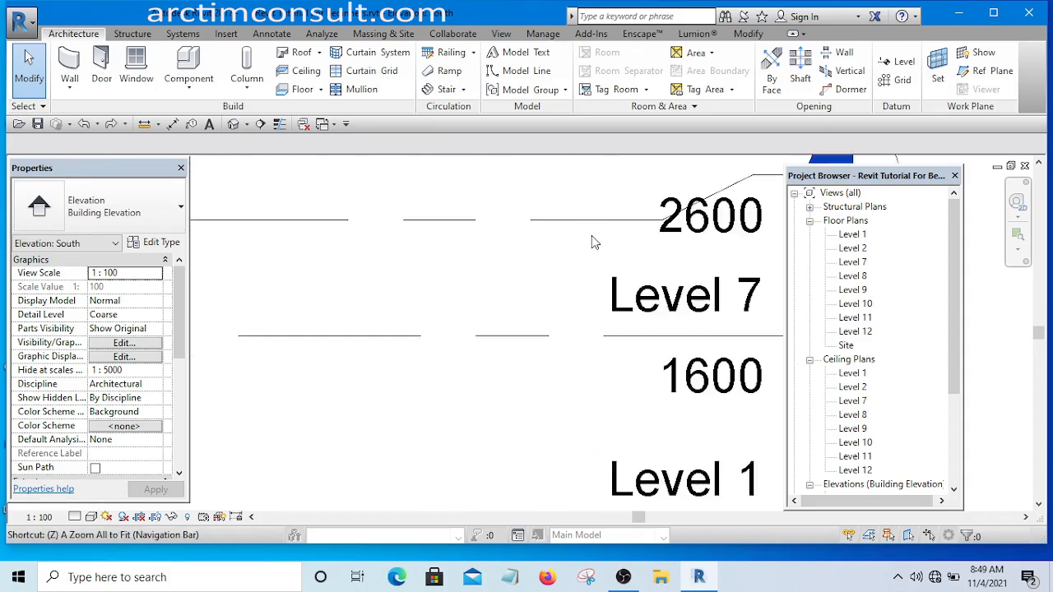
key("ctrl+z")
scroll(679, 317, "up", 1)
scroll(696, 325, "up", 3)
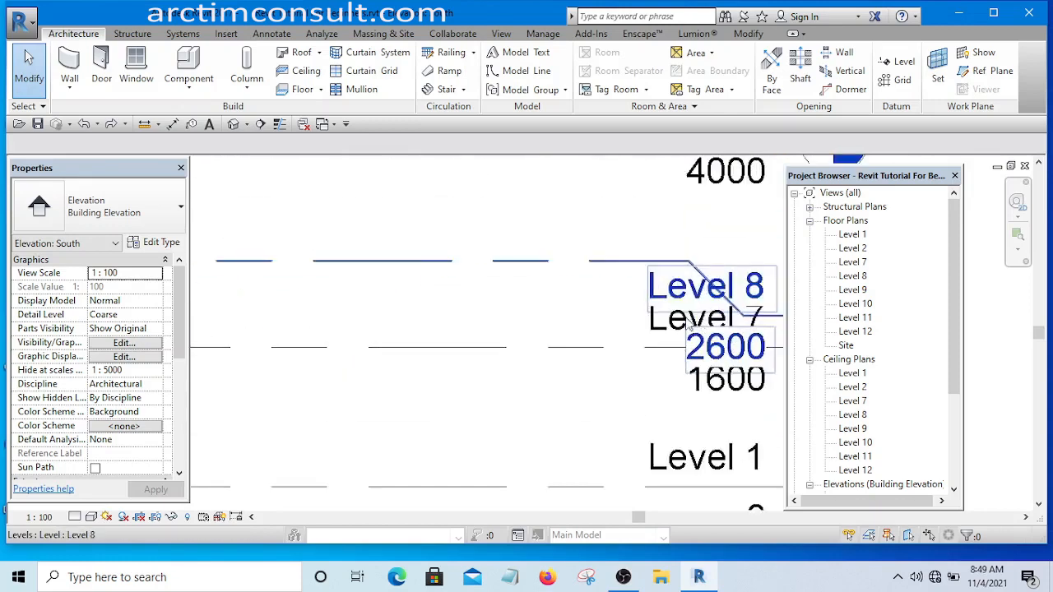
Step: Set the elevation of Level 7, the level directly above Level 1, to 450
scroll(587, 262, "down", 4)
scroll(675, 286, "up", 1)
middle_click_drag(676, 286, 682, 303)
scroll(506, 345, "up", 3)
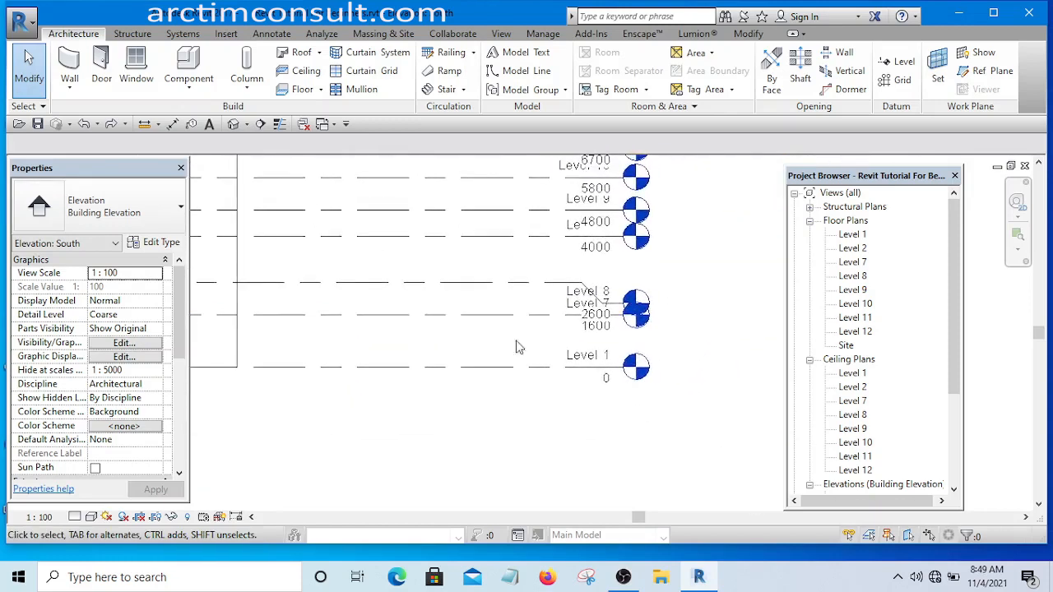
middle_click_drag(515, 315, 565, 334)
scroll(554, 340, "down", 3)
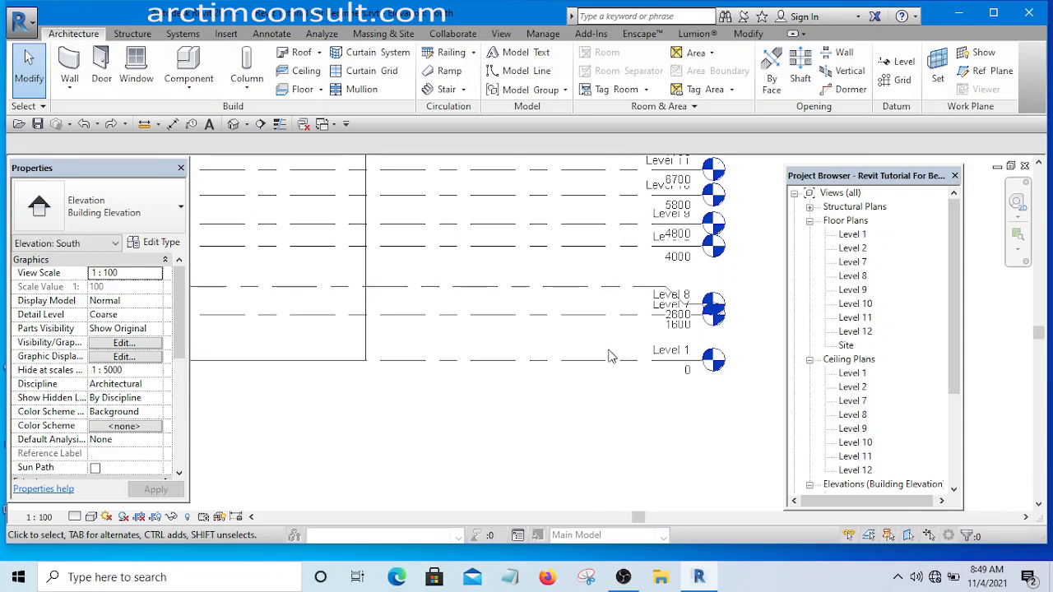
scroll(617, 333, "up", 2)
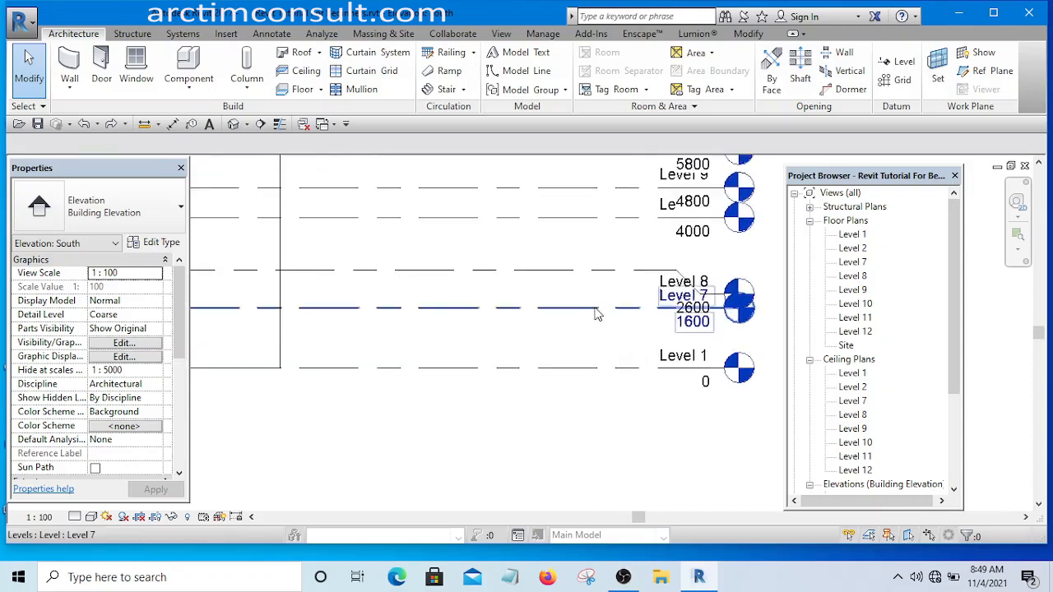
left_click(597, 314)
scroll(690, 327, "up", 3)
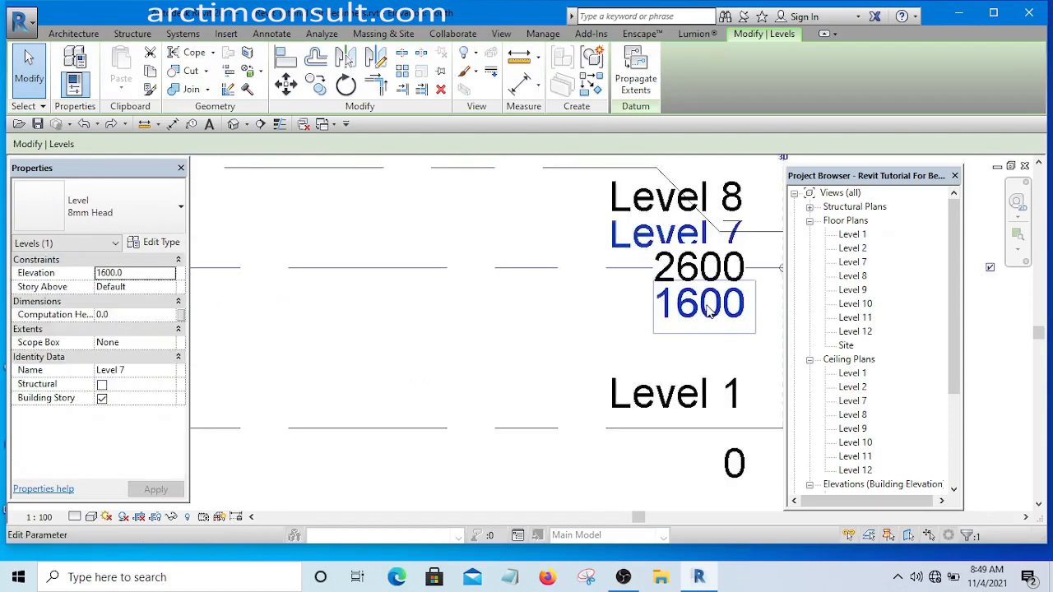
left_click(541, 322)
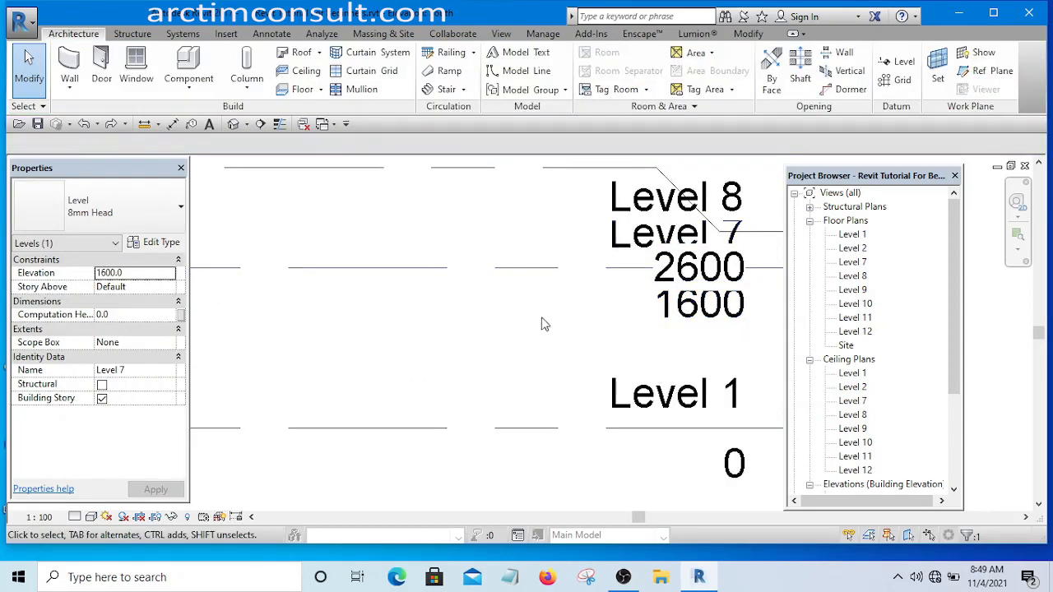
left_click(500, 268)
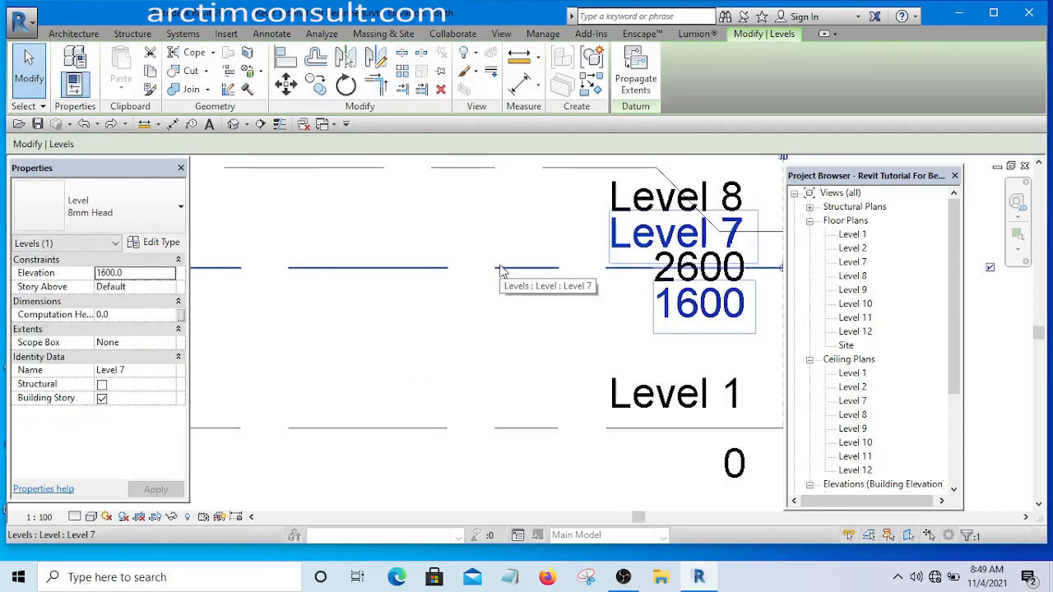
left_click(700, 306)
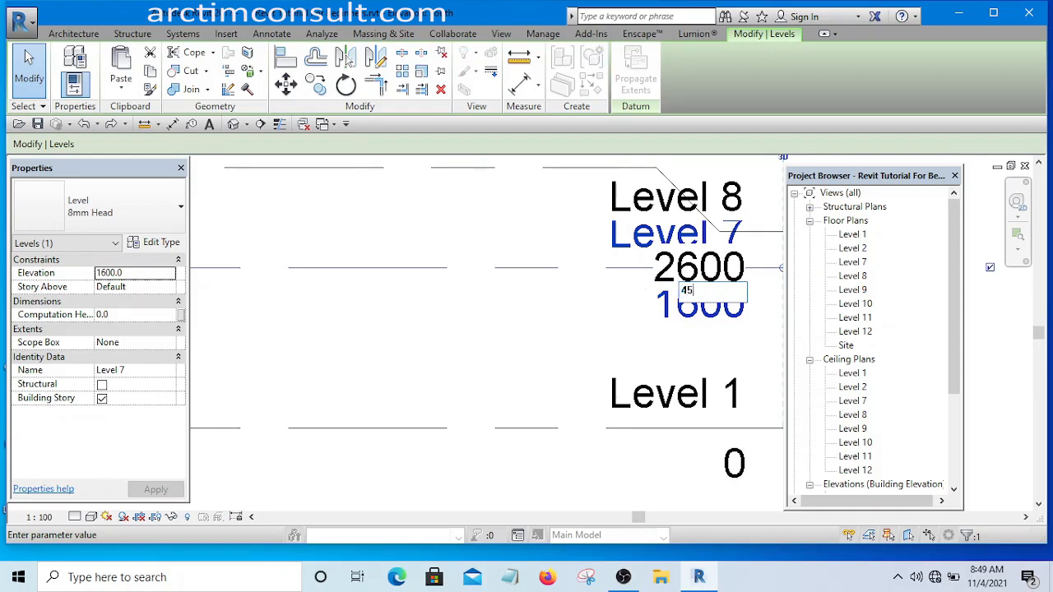
key("Return")
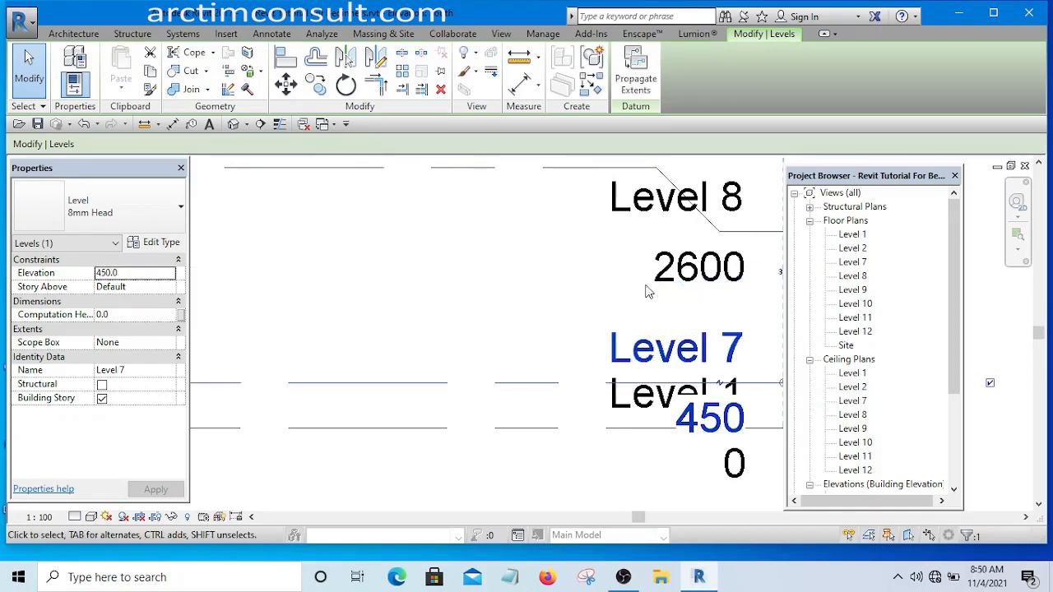
left_click(529, 258)
Step: Set the elevation of Level 8, the level with the elbowed head, to 600
scroll(617, 317, "down", 1)
scroll(618, 316, "down", 2)
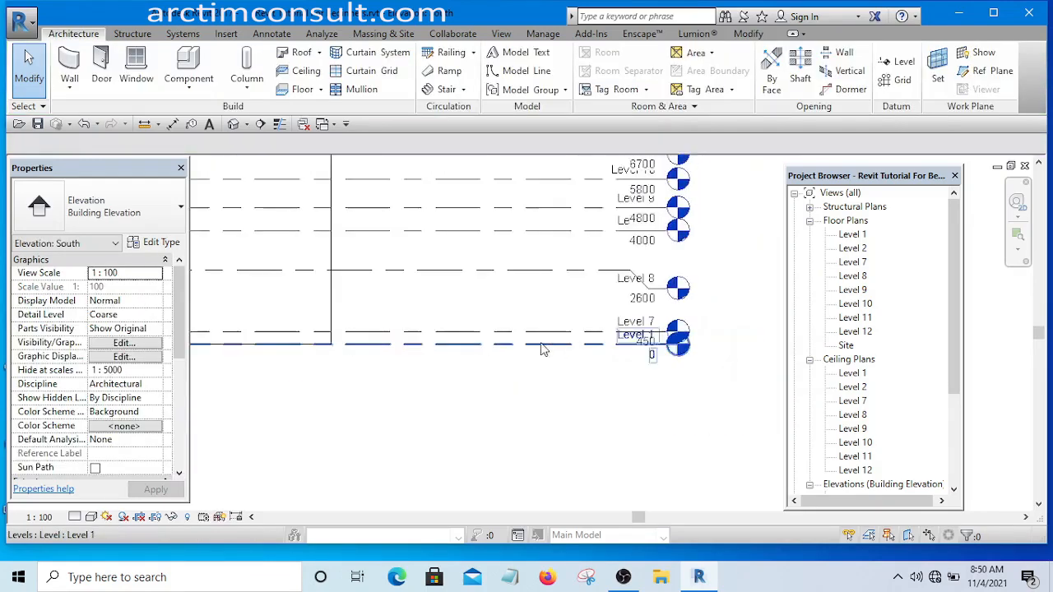
scroll(550, 315, "down", 2)
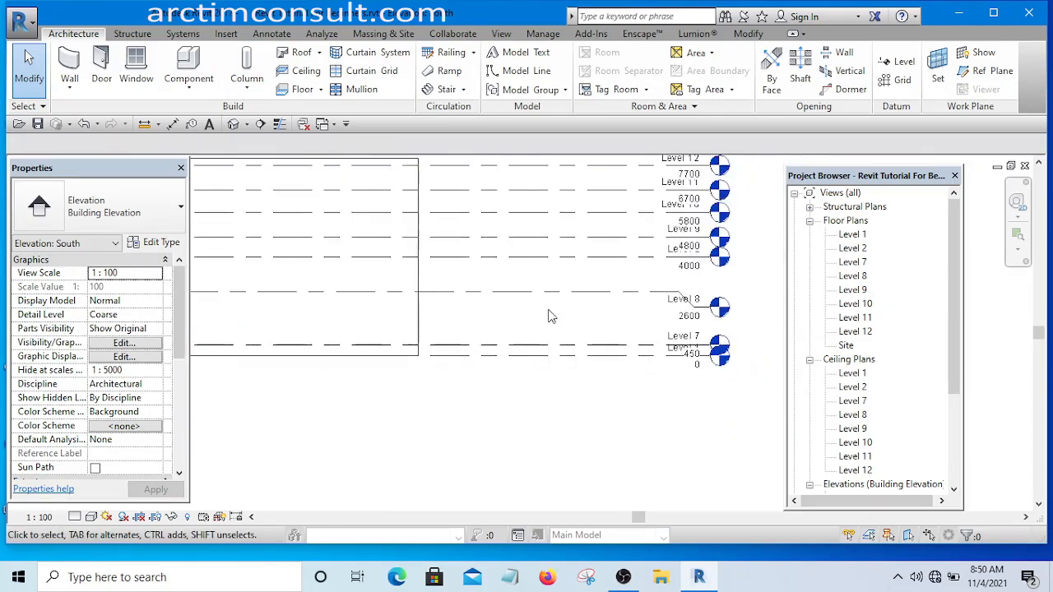
scroll(493, 353, "up", 4)
scroll(392, 326, "down", 2)
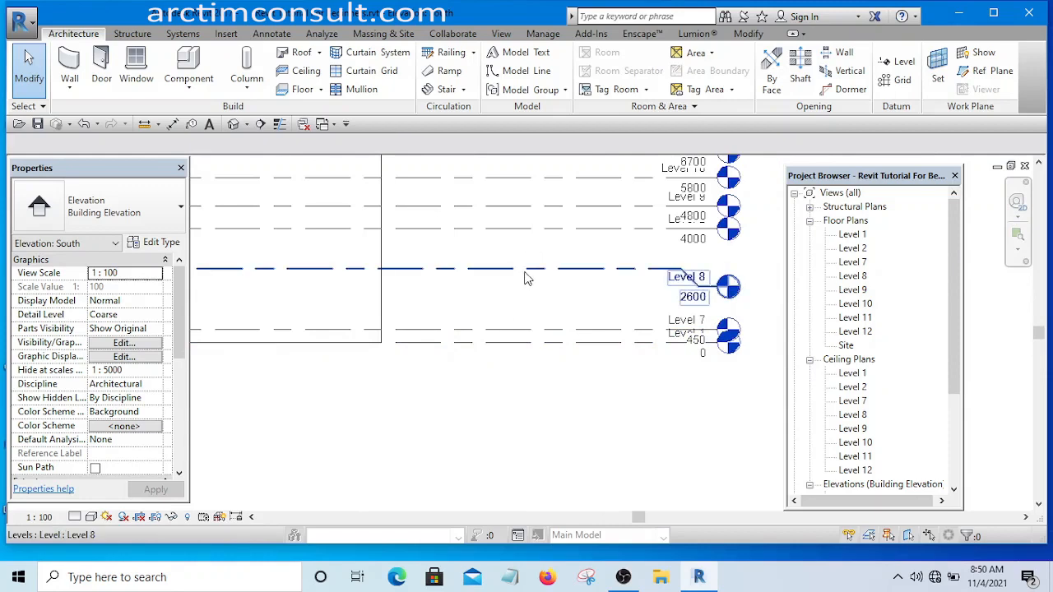
middle_click_drag(545, 305, 536, 310)
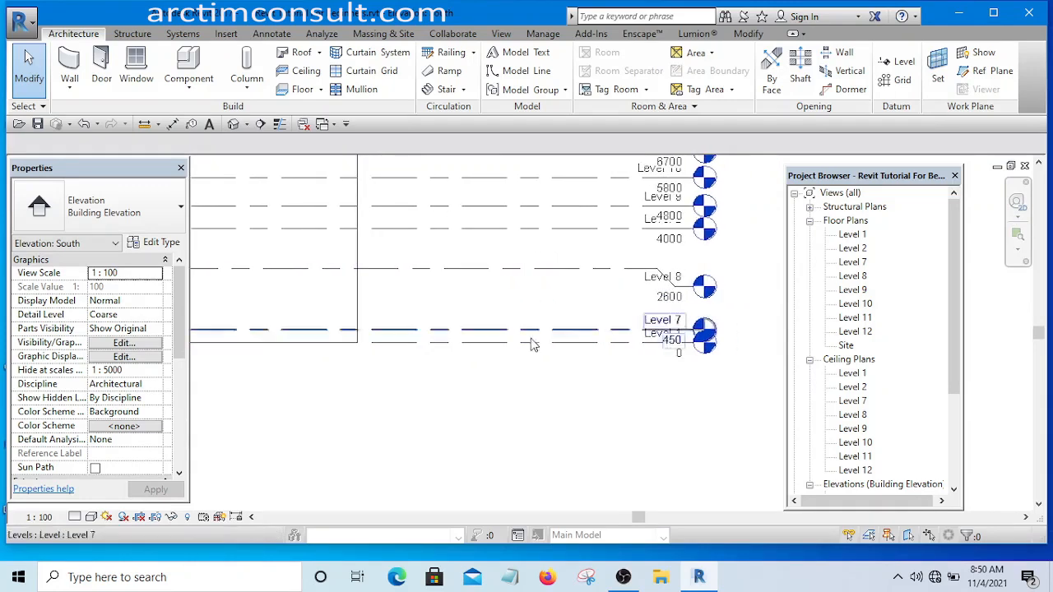
scroll(539, 353, "up", 3)
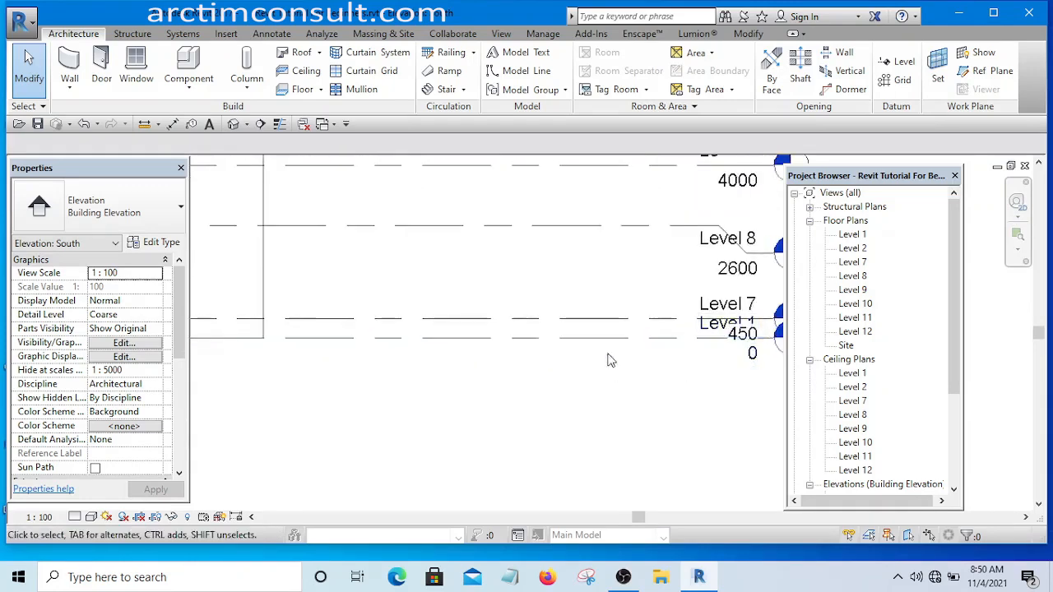
middle_click_drag(606, 357, 481, 366)
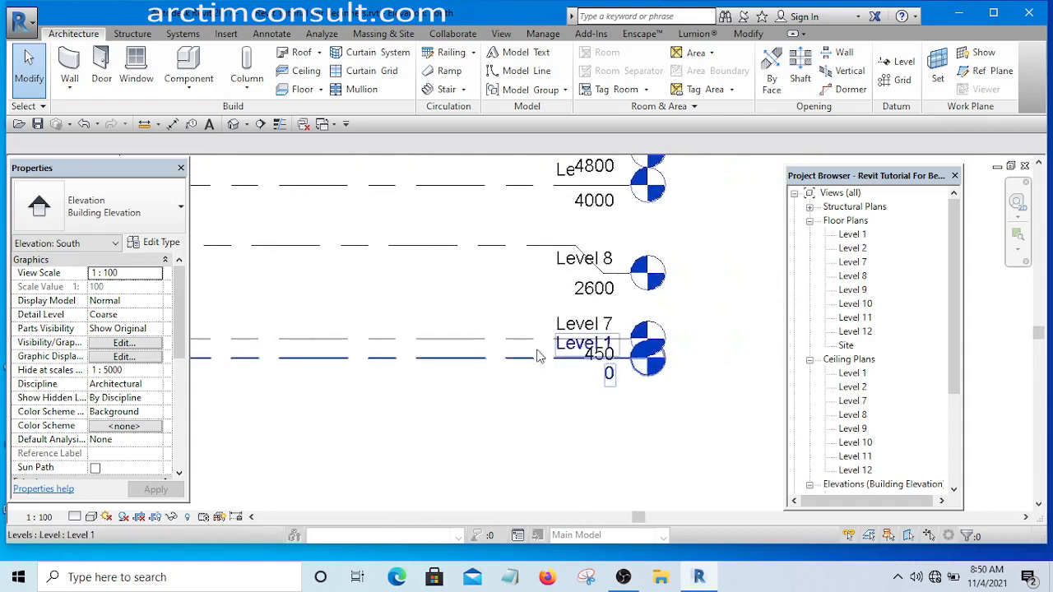
left_click(474, 247)
left_click(593, 292)
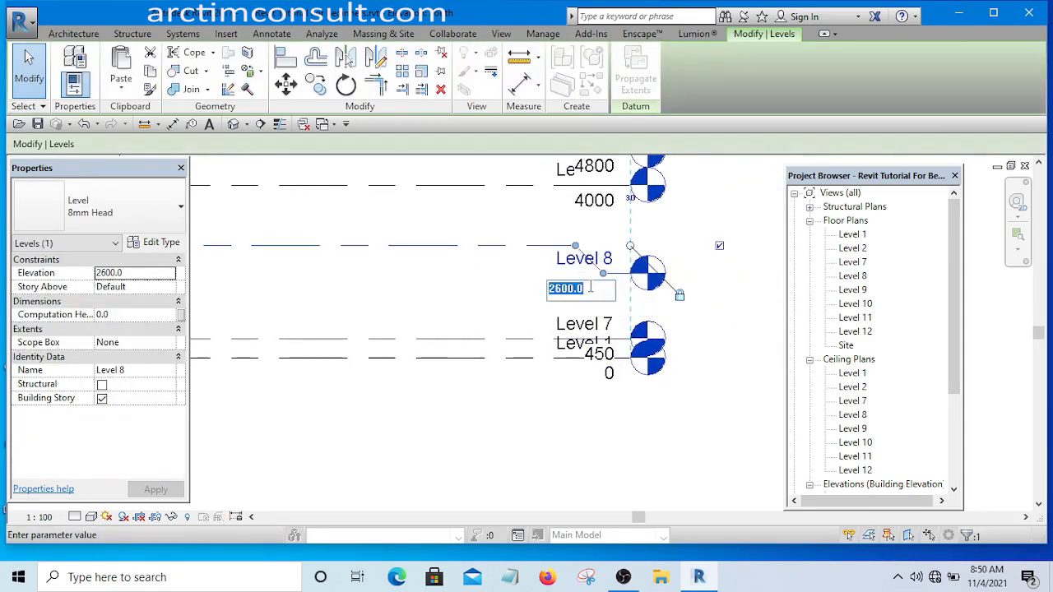
key("Return")
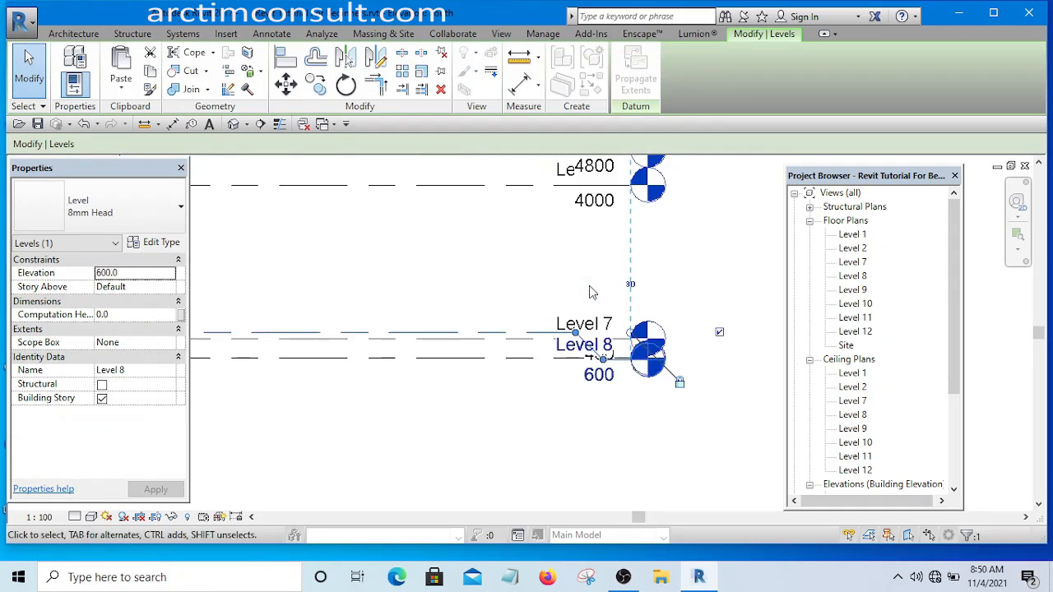
left_click(483, 255)
Step: Examine Levels 1, 7 and 8 at the base of the wall and their spacing below Level 2
middle_click_drag(493, 282, 699, 265)
scroll(543, 306, "down", 3)
middle_click_drag(548, 309, 510, 340)
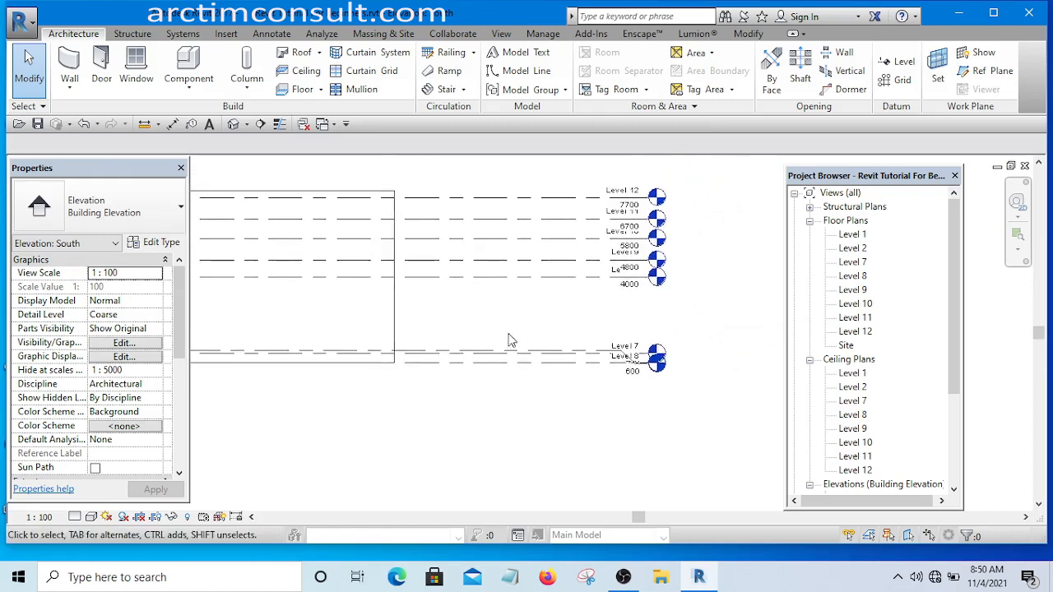
scroll(509, 341, "up", 4)
scroll(442, 375, "down", 2)
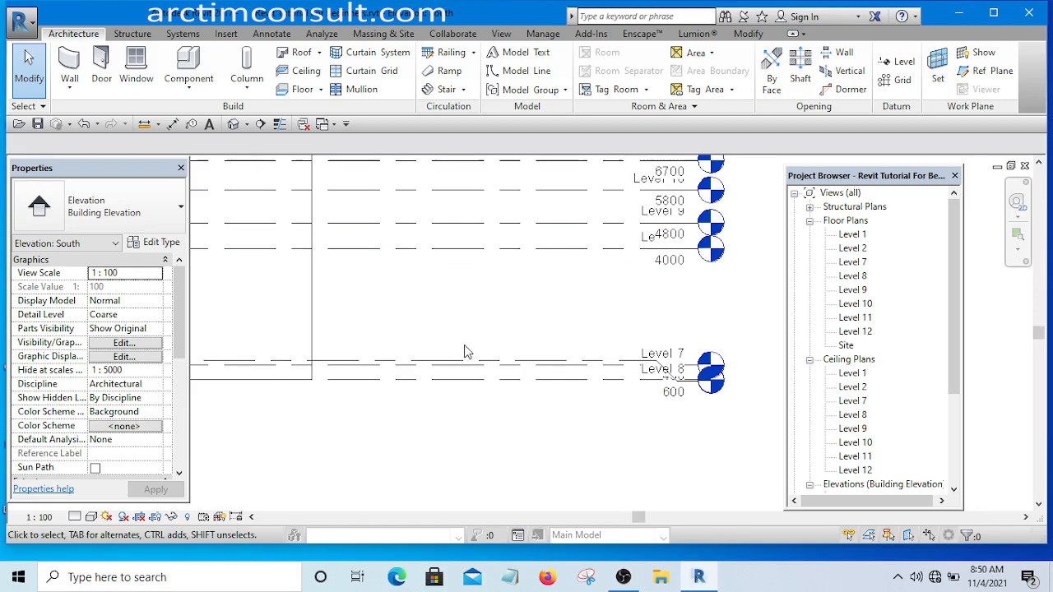
left_click(515, 313)
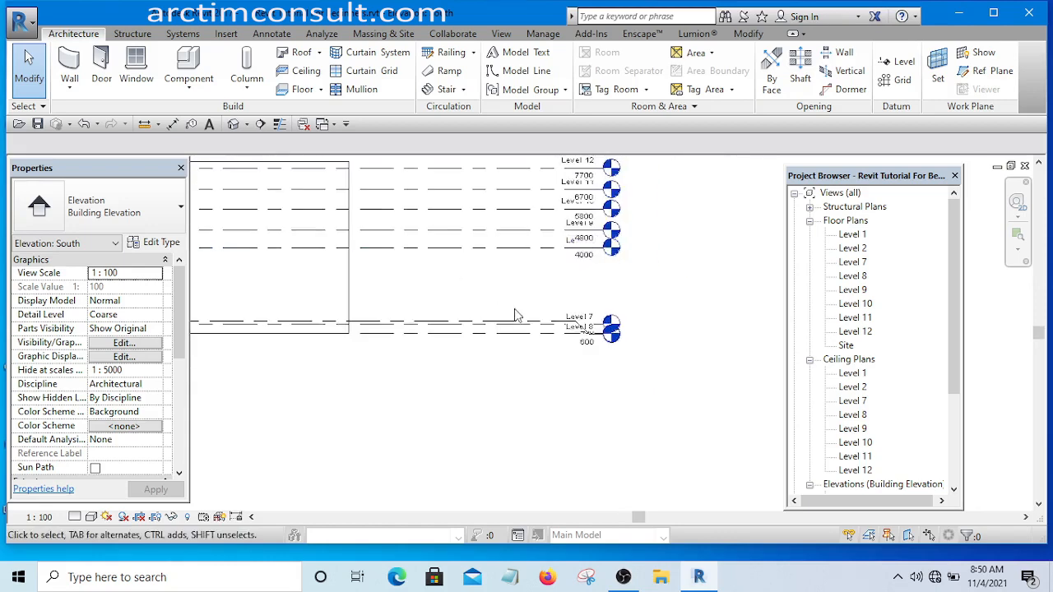
scroll(542, 320, "up", 5)
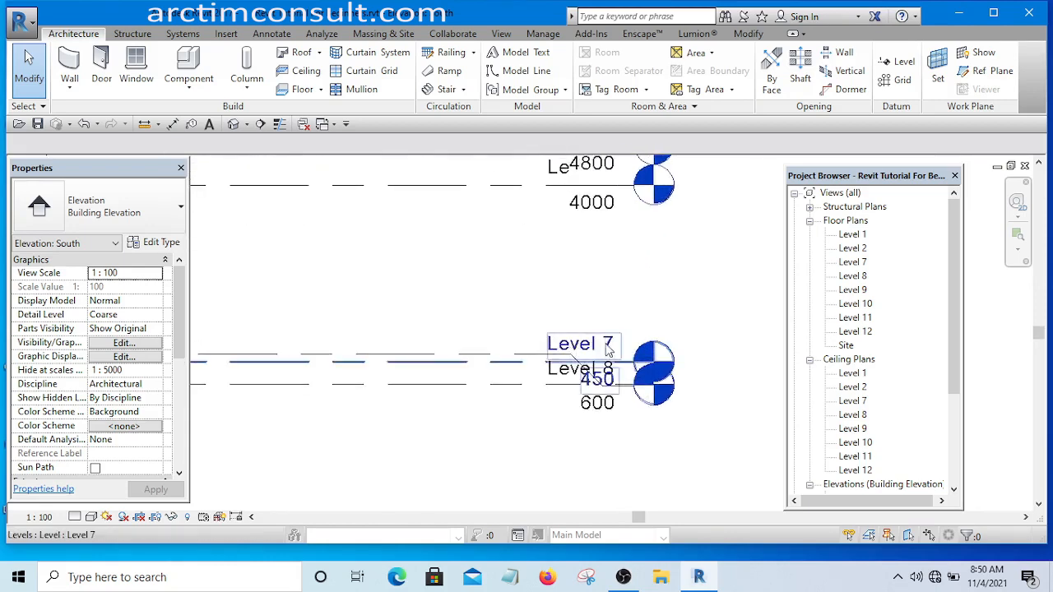
scroll(542, 338, "down", 2)
scroll(530, 361, "up", 2)
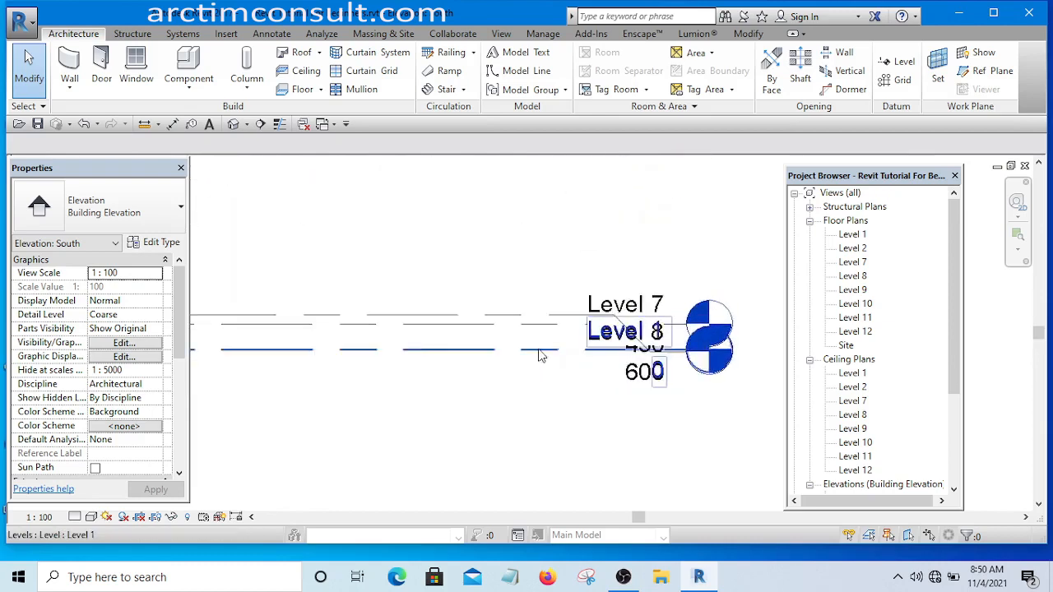
scroll(534, 362, "down", 4)
left_click(445, 259)
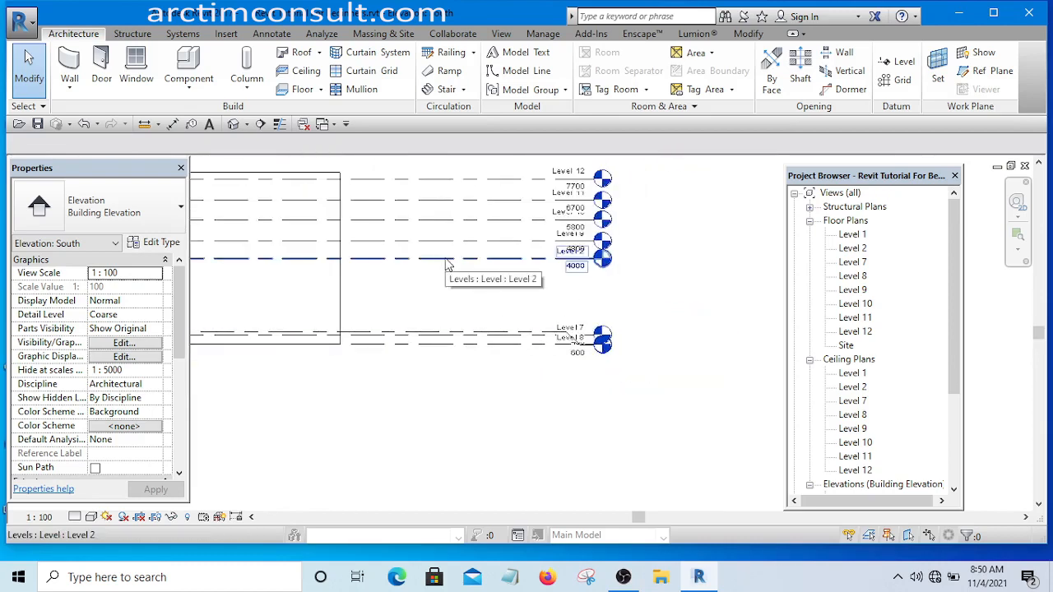
scroll(447, 263, "up", 2)
left_click(483, 308)
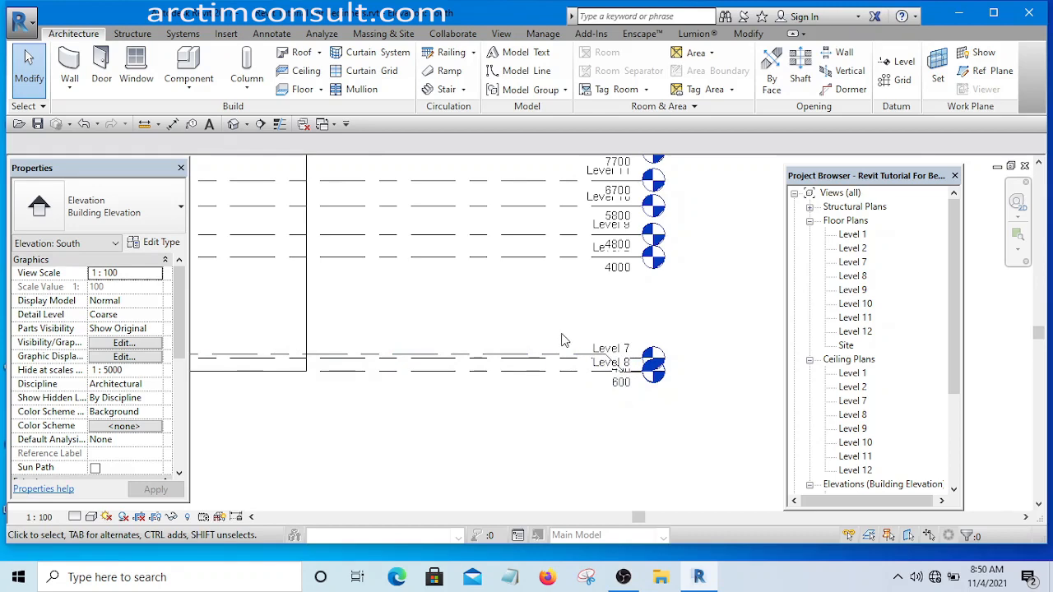
Step: Set the elevation of Level 2 to 4200
left_click(528, 262)
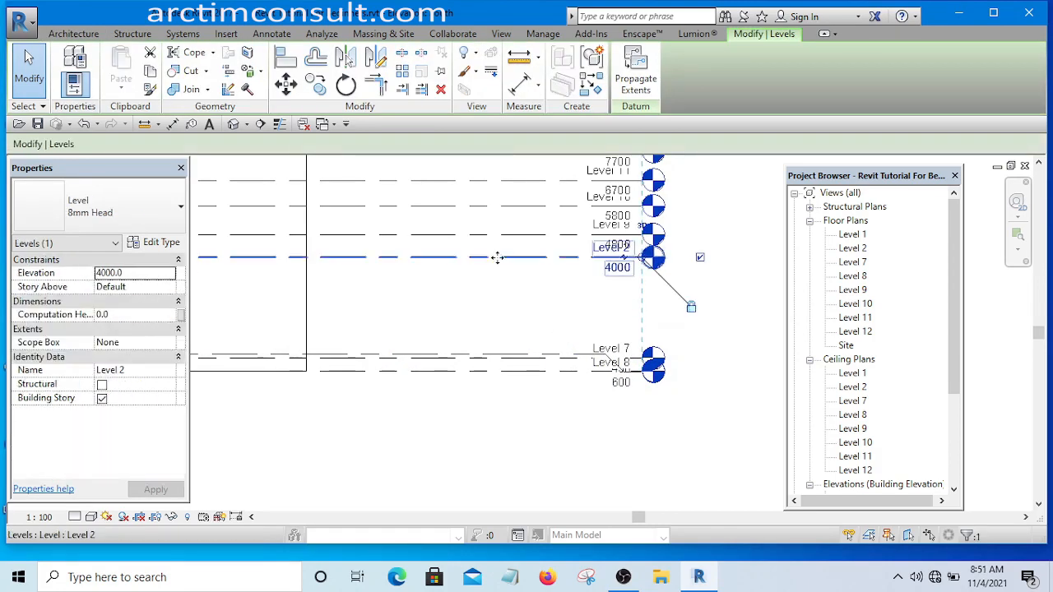
left_click(617, 269)
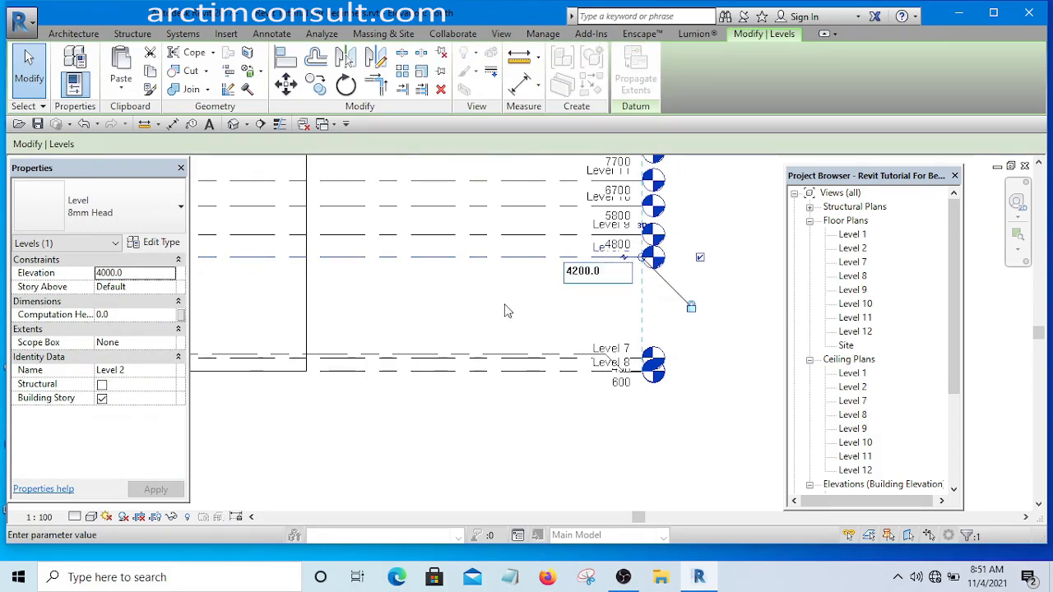
type("4200.0")
key("Return")
left_click(749, 272)
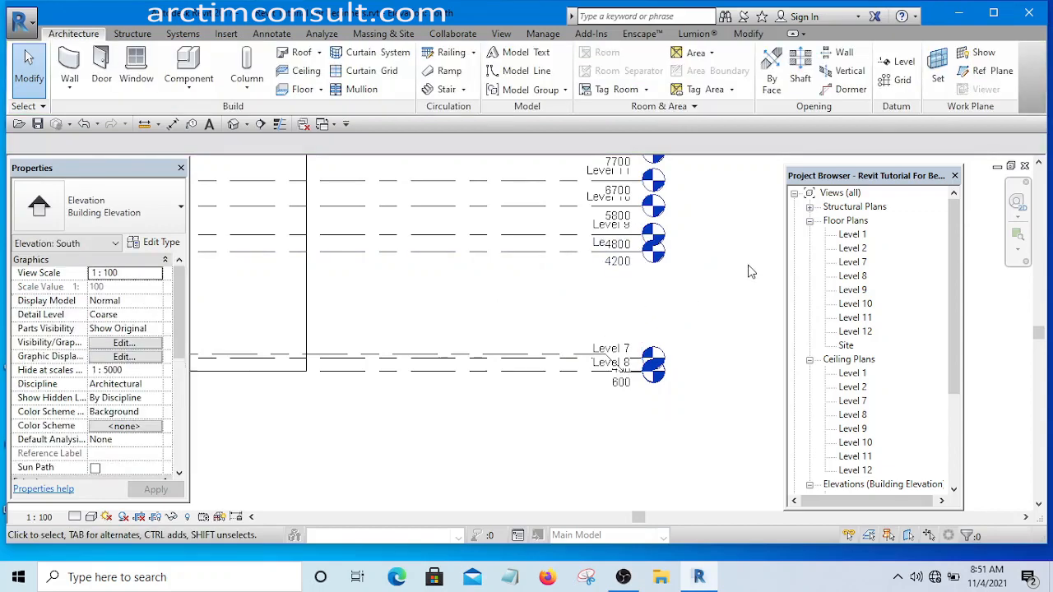
Step: Examine the level stack against the wall, and inspect the name and elevation label of Level 2 up close
scroll(576, 308, "down", 4)
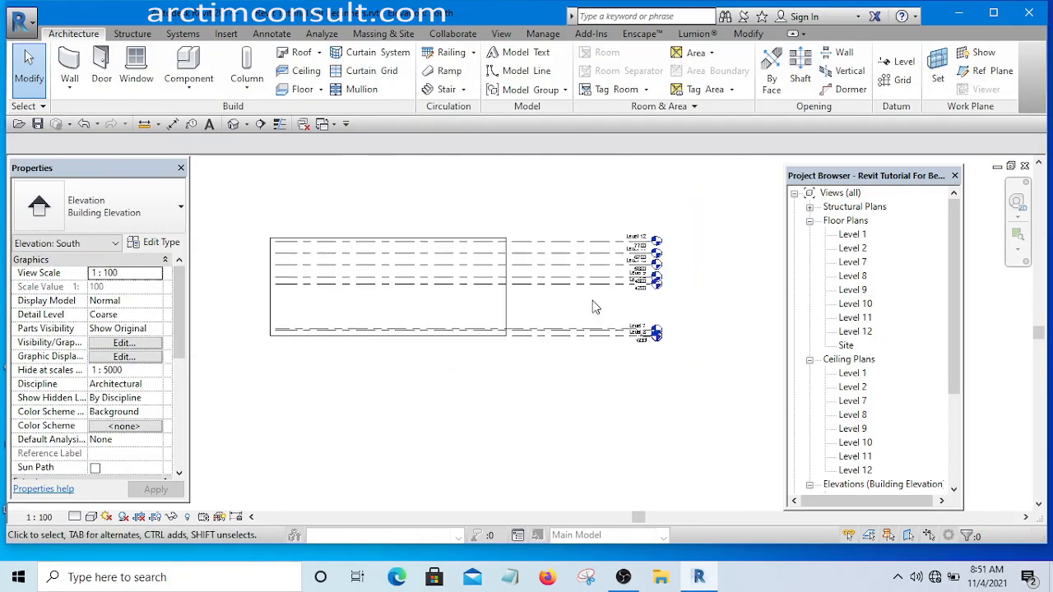
scroll(576, 304, "up", 4)
middle_click_drag(575, 322, 553, 335)
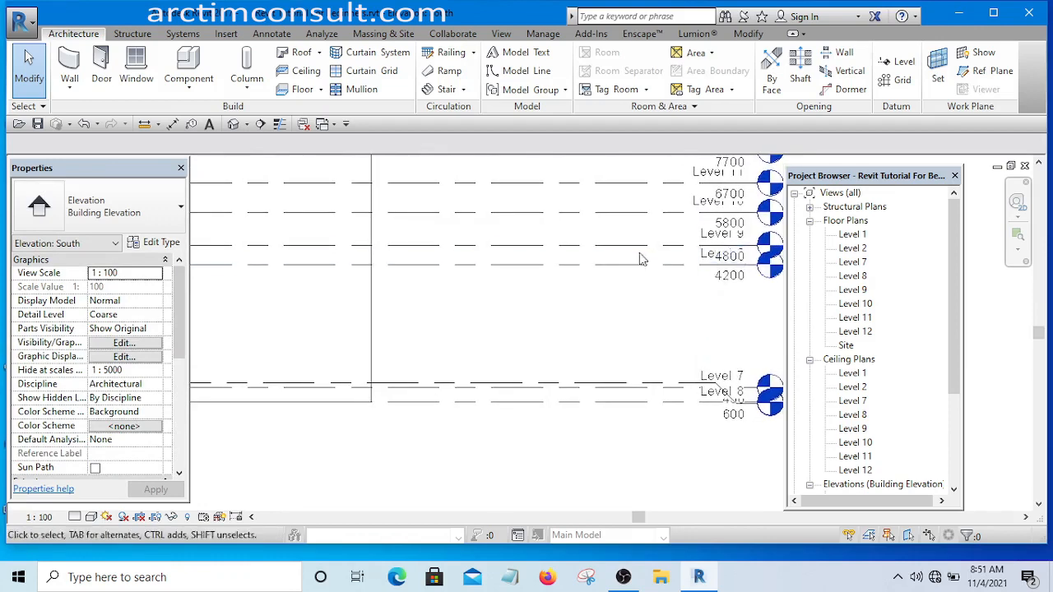
middle_click_drag(637, 252, 599, 260)
scroll(575, 276, "up", 4)
scroll(510, 300, "down", 3)
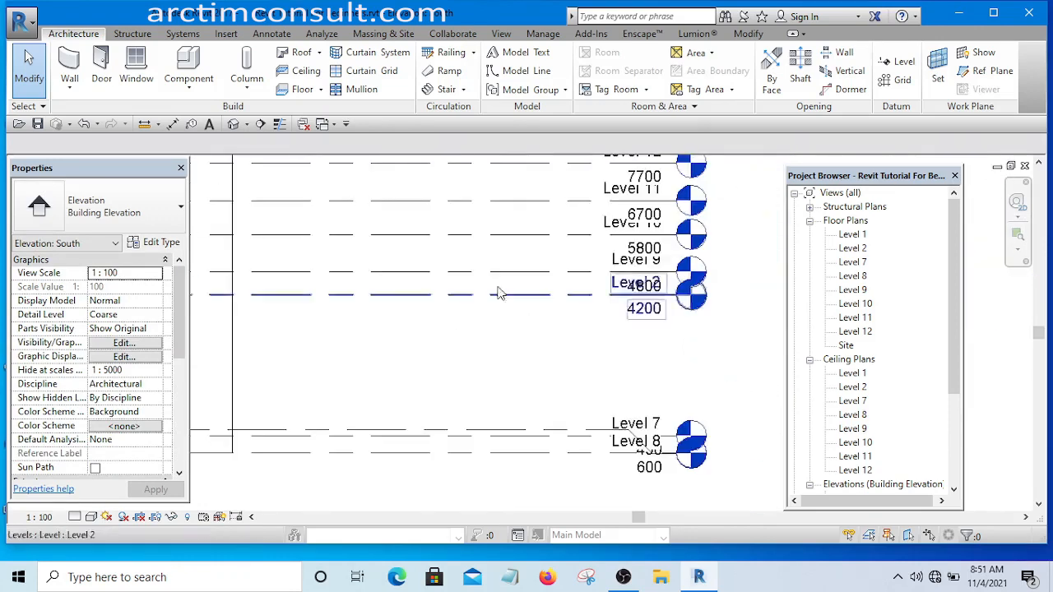
scroll(506, 276, "up", 3)
scroll(522, 346, "down", 1)
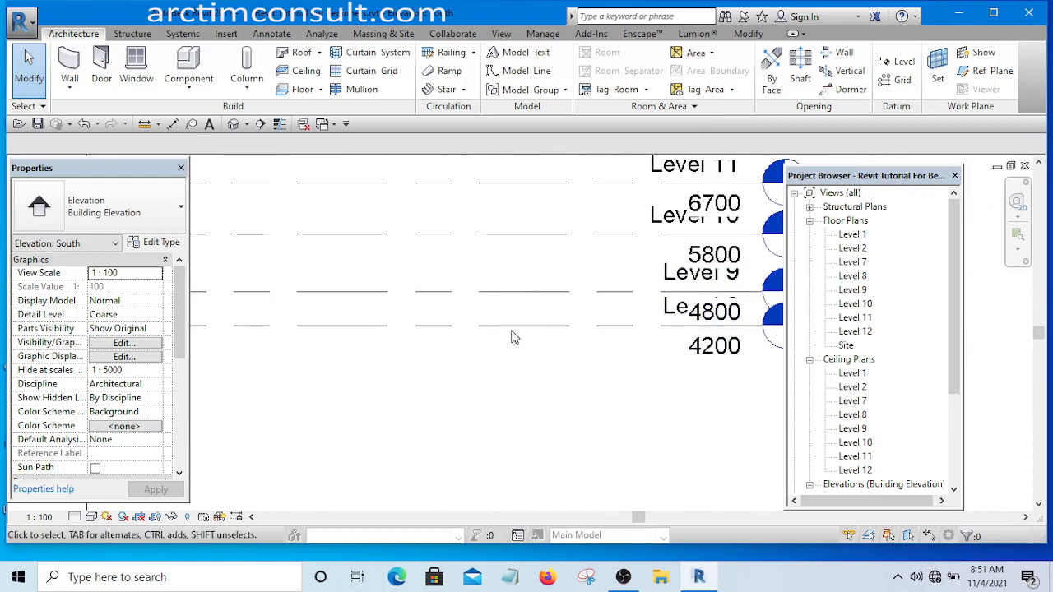
scroll(525, 353, "down", 3)
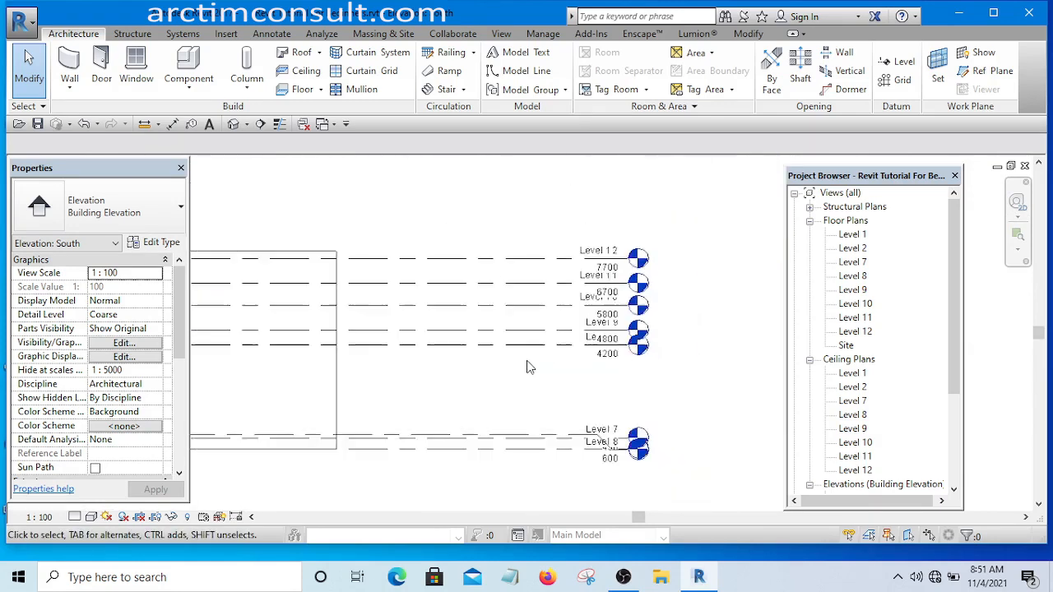
scroll(516, 372, "up", 3)
scroll(518, 362, "down", 3)
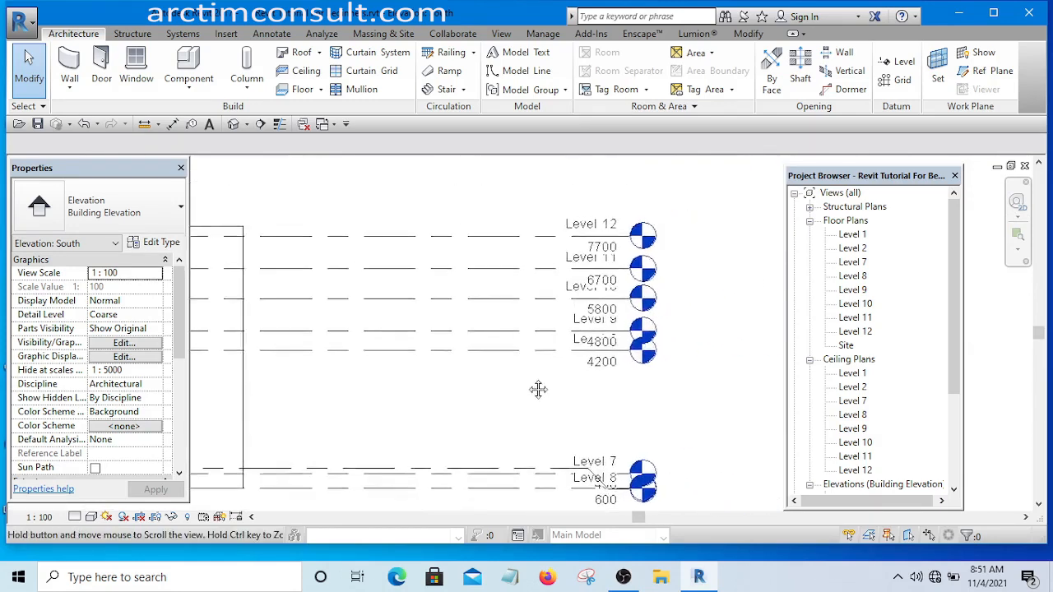
scroll(576, 385, "up", 5)
scroll(617, 379, "down", 2)
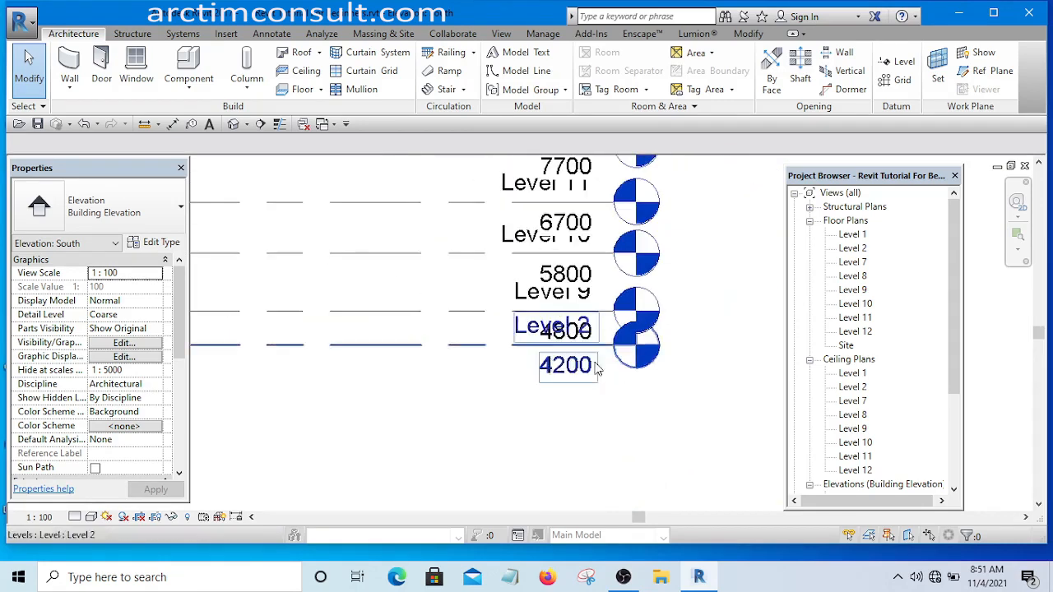
scroll(598, 367, "up", 4)
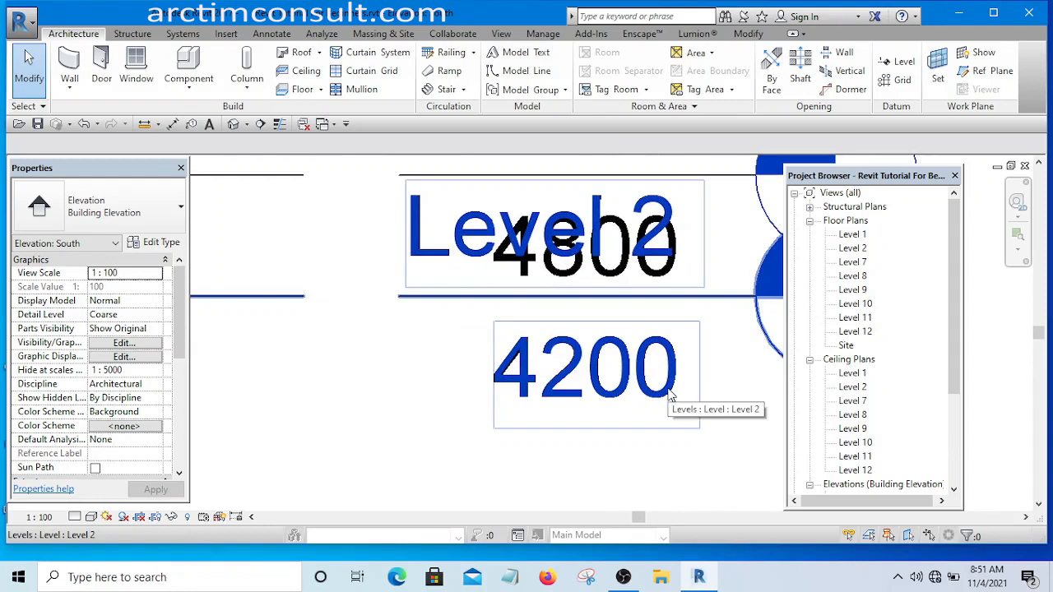
scroll(625, 395, "down", 1)
scroll(642, 407, "up", 4)
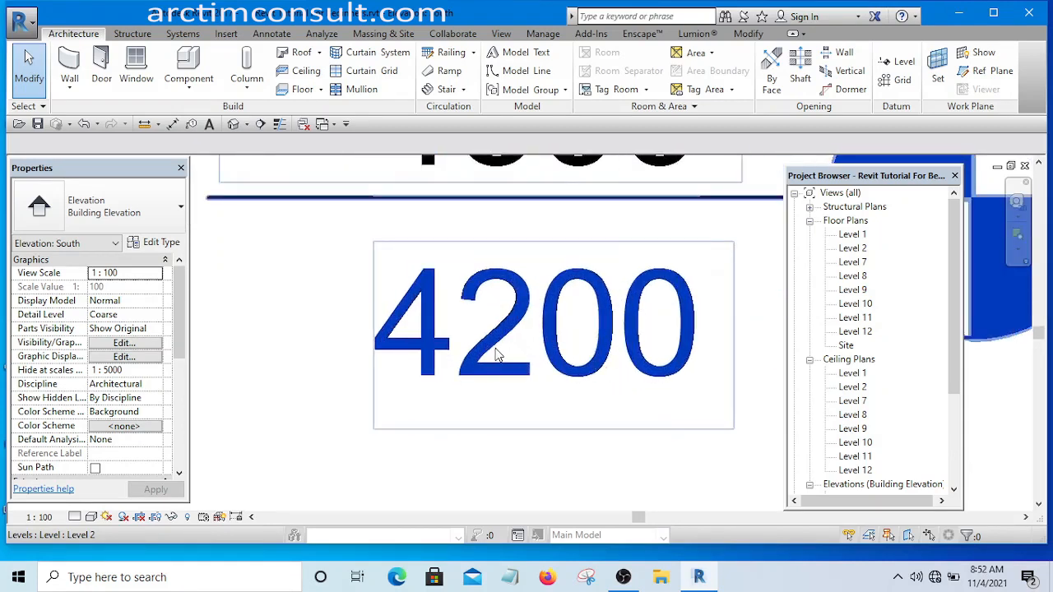
Step: Set the elevation of Level 9, just above Level 2, to 4350
scroll(591, 360, "down", 5)
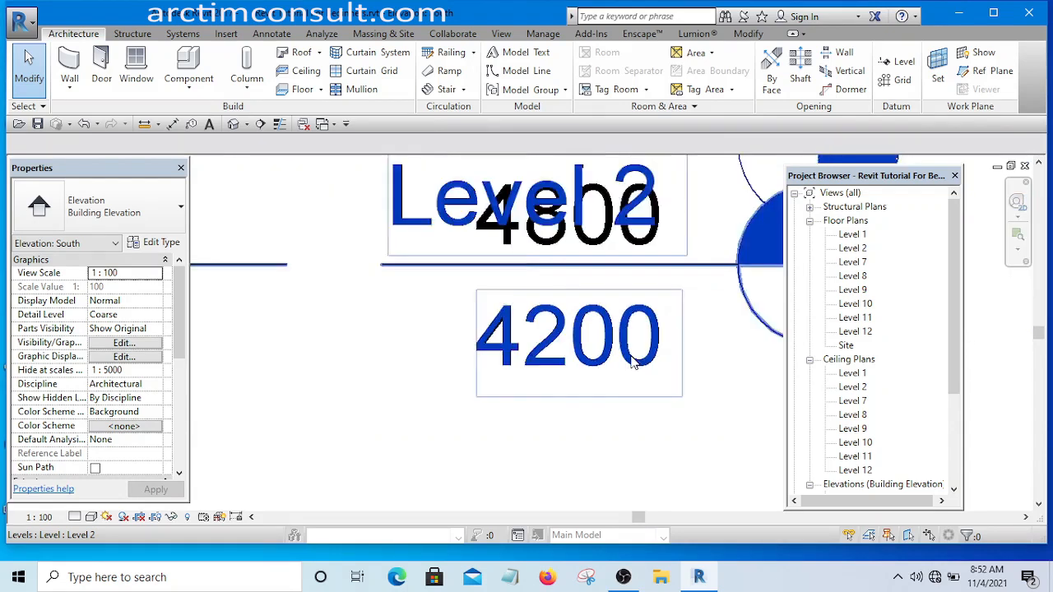
left_click(485, 296)
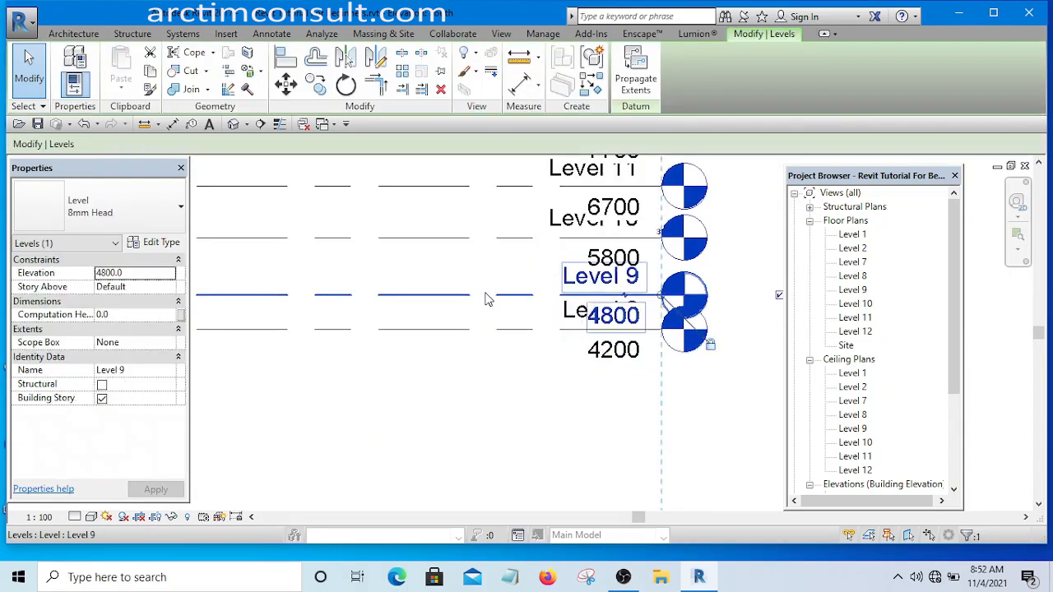
left_click(613, 315)
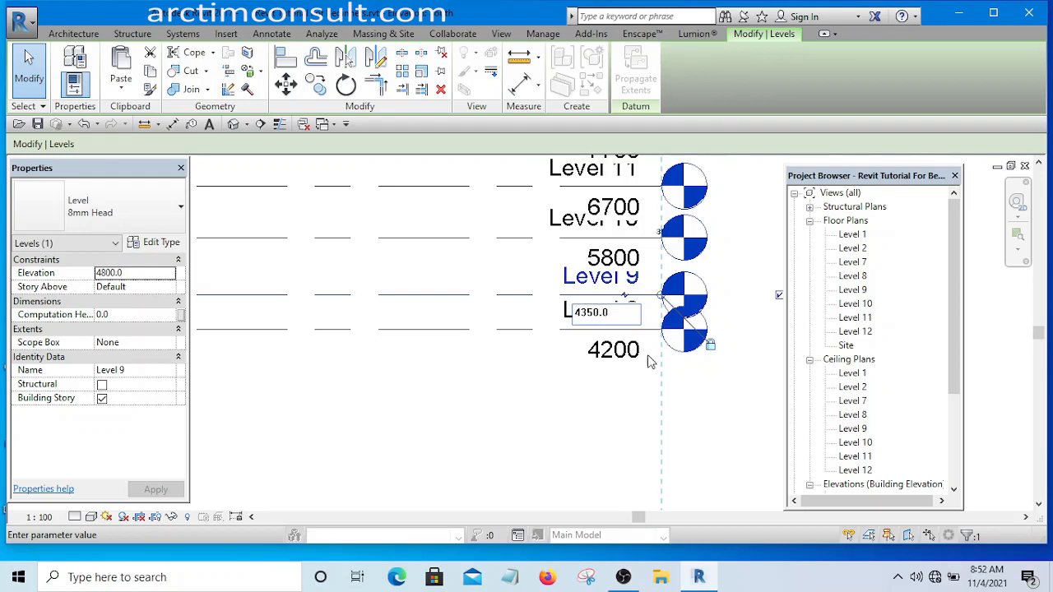
key("Return")
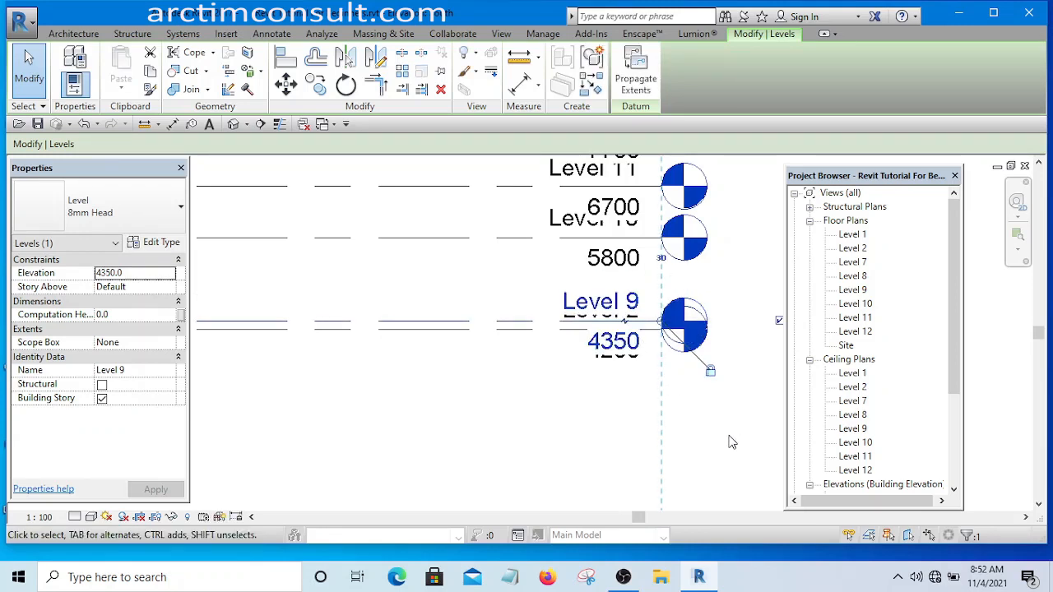
left_click(732, 441)
Step: Start an aligned dimension string at Level 9 and continue it up through Levels 10, 11 and 12
scroll(649, 329, "up", 5)
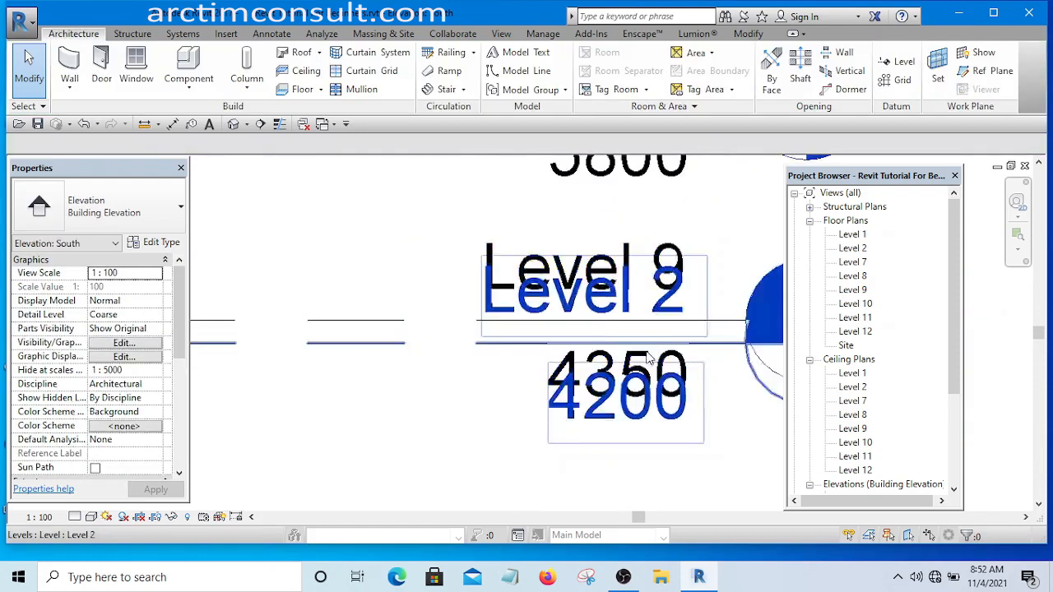
scroll(498, 369, "down", 6)
middle_click_drag(499, 404, 544, 345)
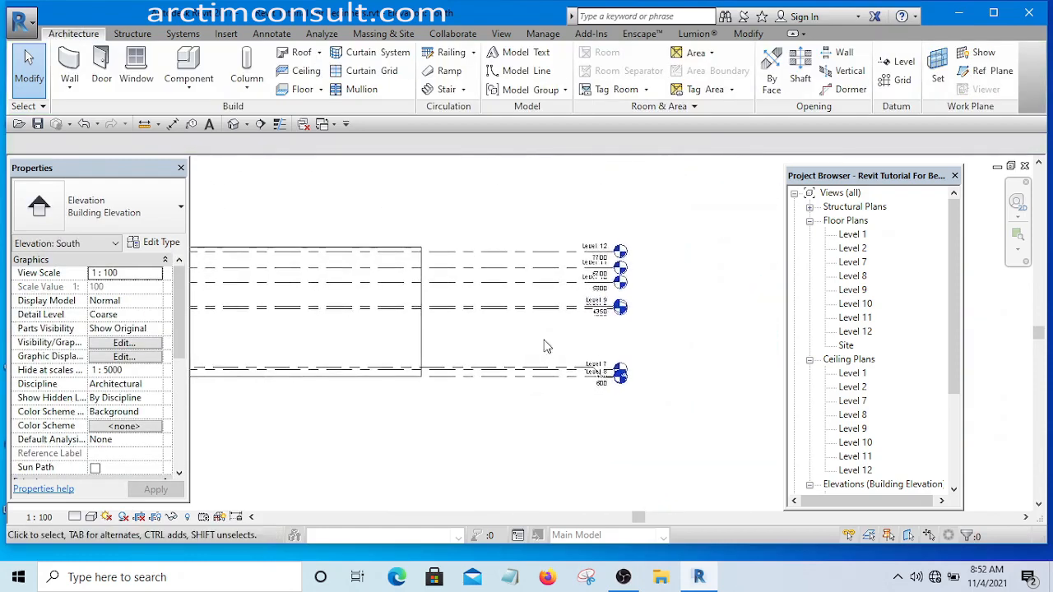
scroll(526, 349, "up", 3)
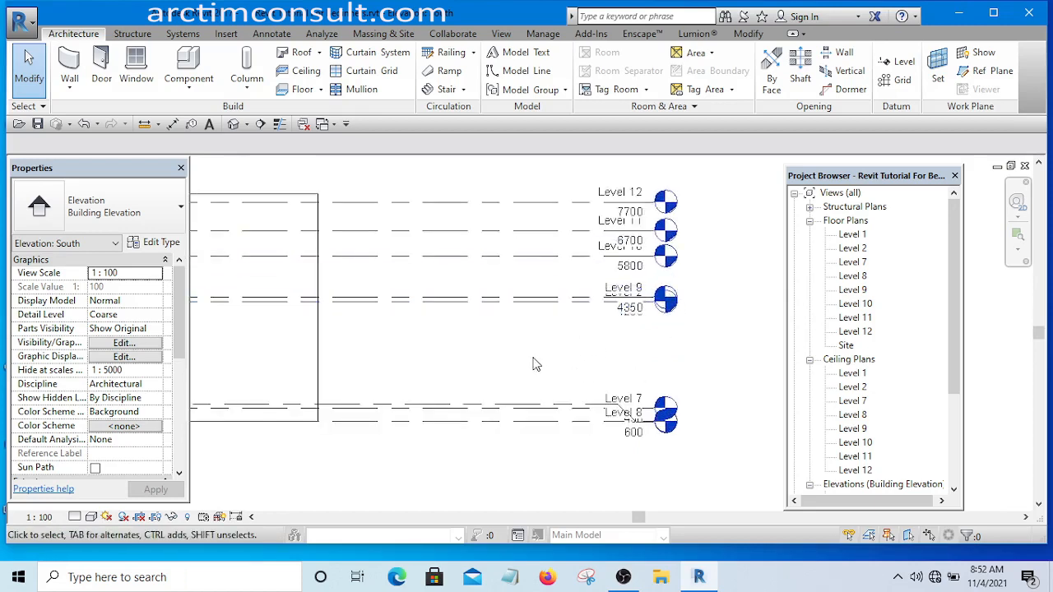
middle_click_drag(498, 363, 481, 419)
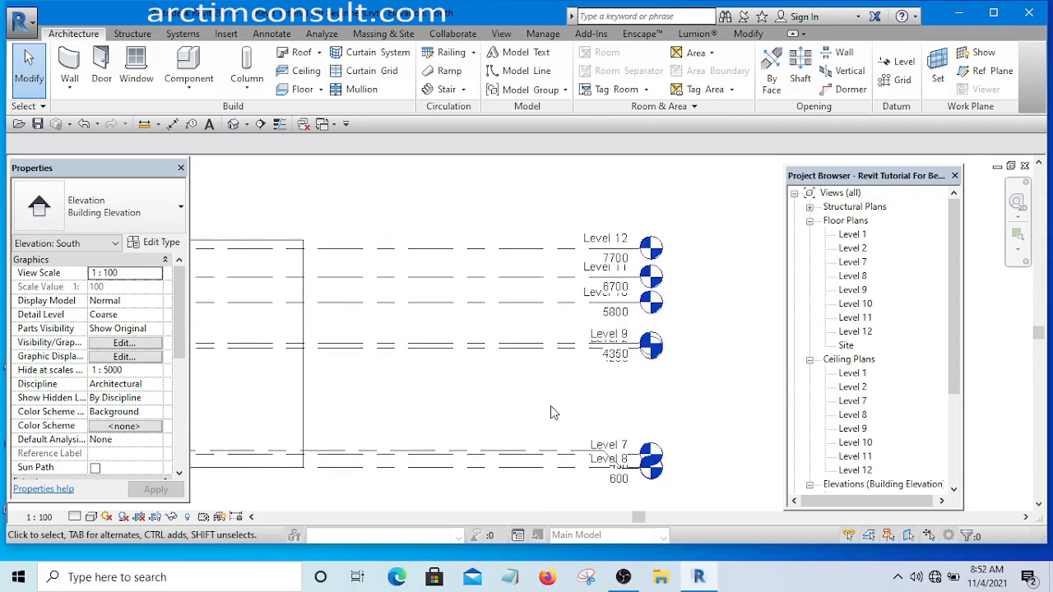
left_click(749, 33)
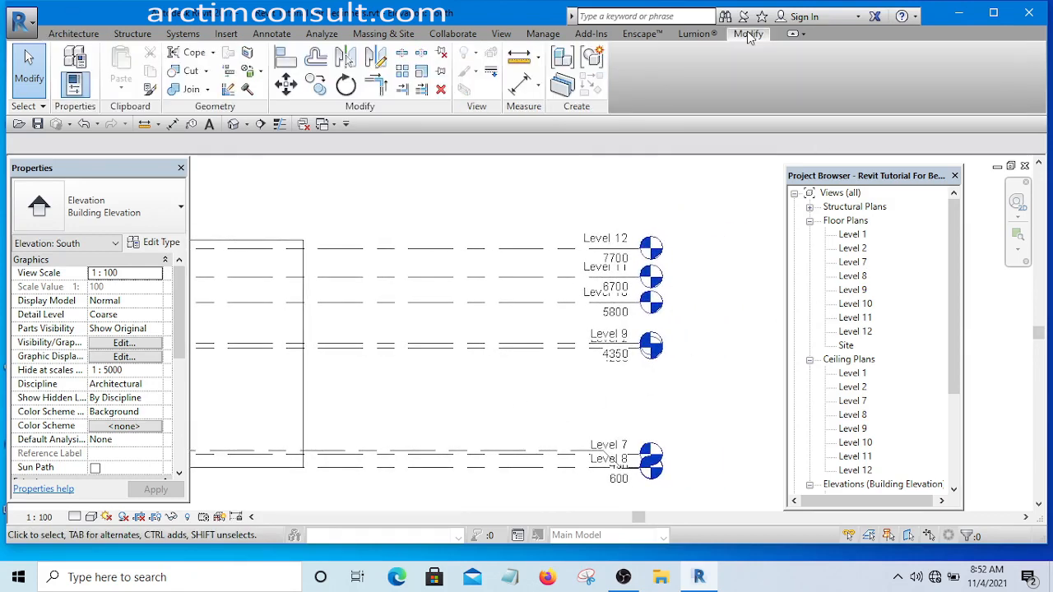
left_click(520, 89)
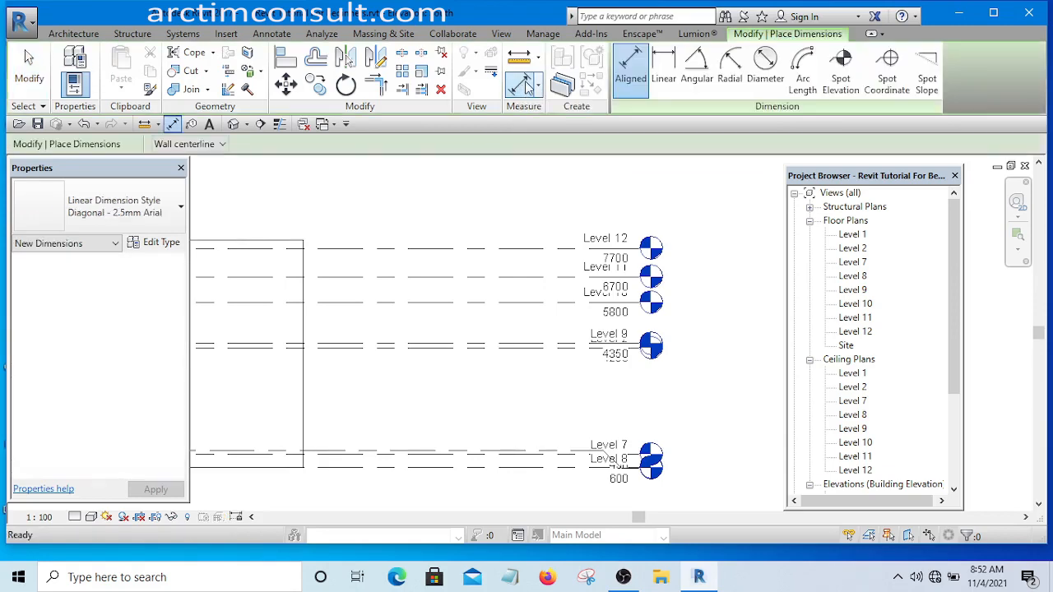
scroll(473, 348, "up", 1)
scroll(473, 349, "up", 2)
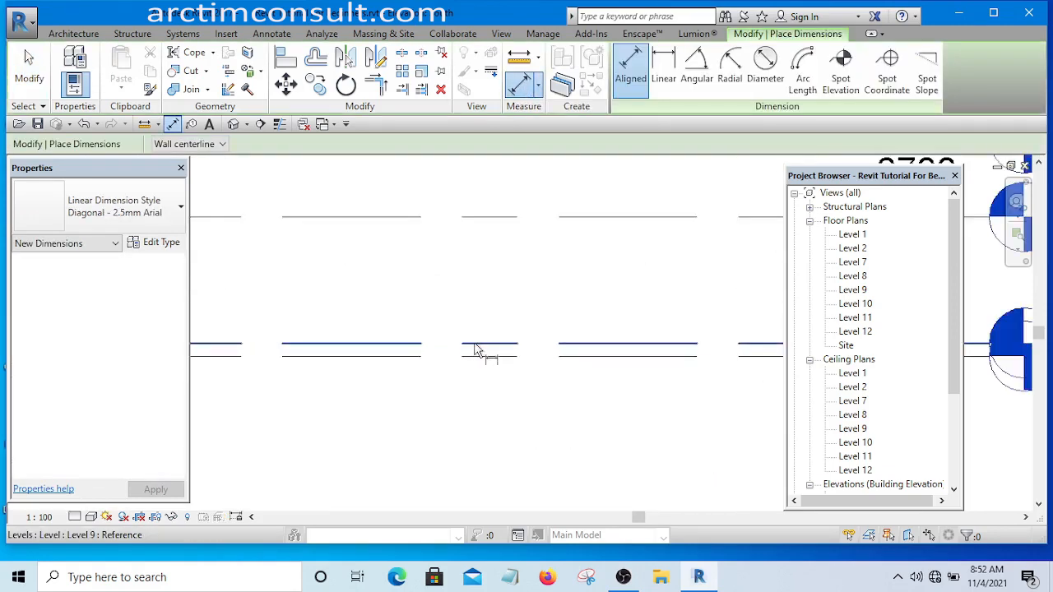
scroll(473, 349, "down", 2)
scroll(476, 350, "up", 2)
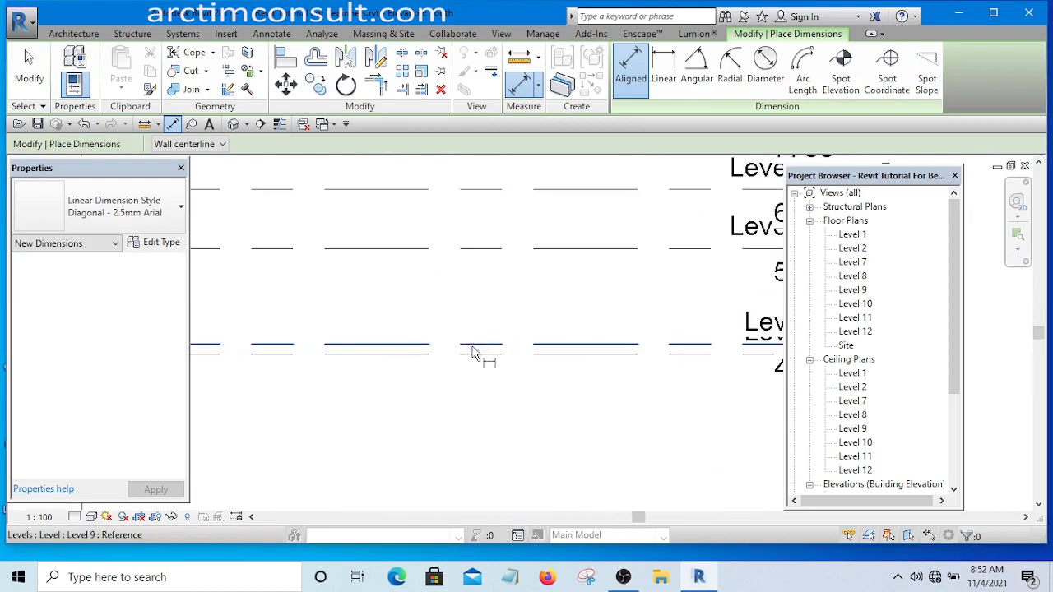
left_click(472, 349)
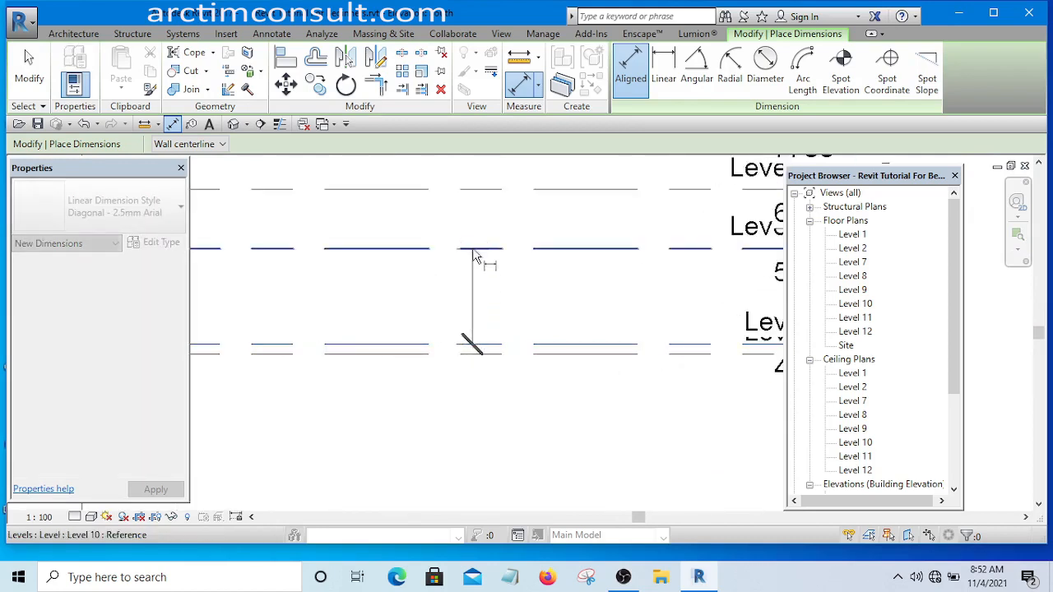
left_click(473, 255)
scroll(481, 275, "down", 2)
left_click(388, 225)
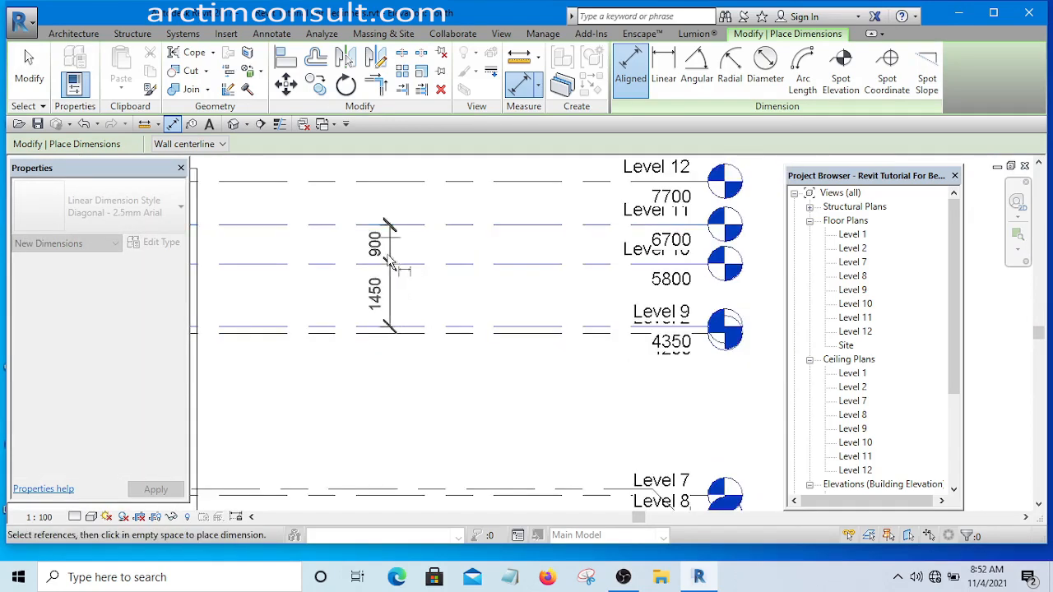
scroll(392, 261, "down", 3)
scroll(393, 271, "up", 2)
left_click(393, 247)
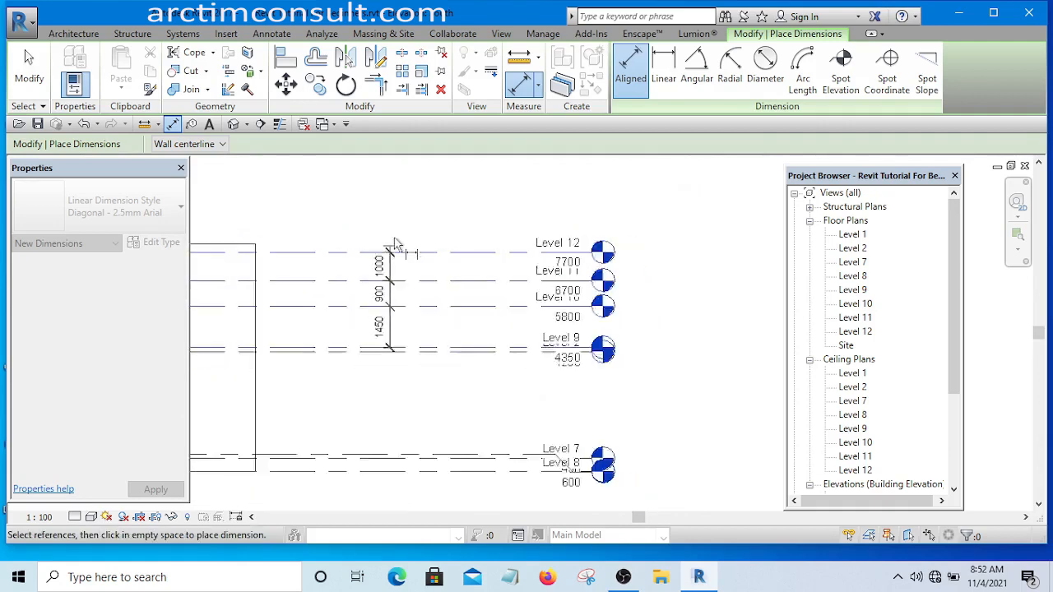
Step: Extend the dimension string down through Levels 2, 8, 7 and 1, and place it beside the wall
scroll(393, 243, "down", 1)
scroll(389, 350, "up", 3)
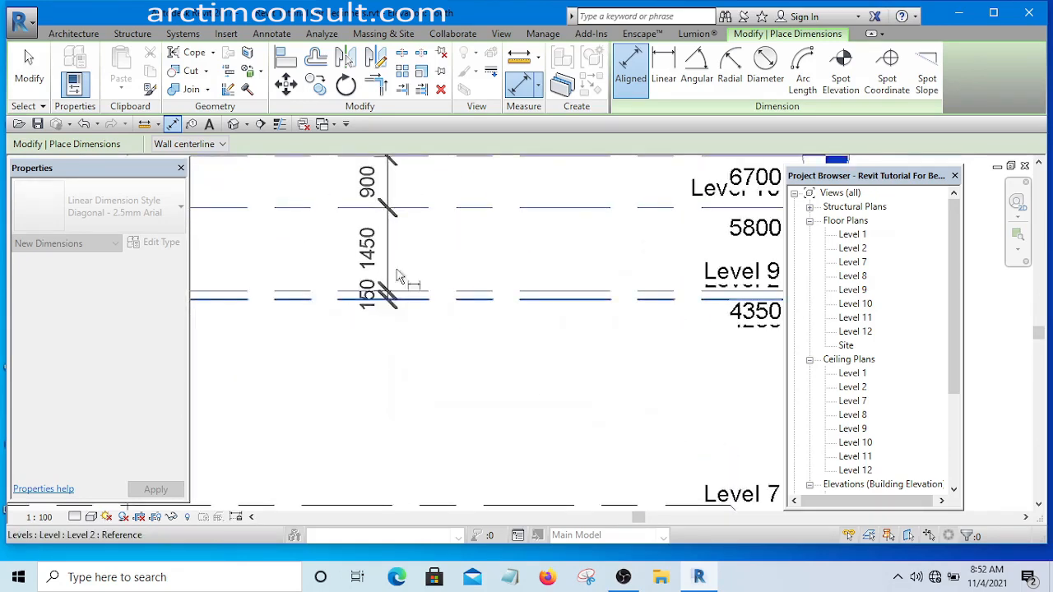
left_click(397, 276)
scroll(397, 276, "down", 3)
scroll(400, 347, "up", 4)
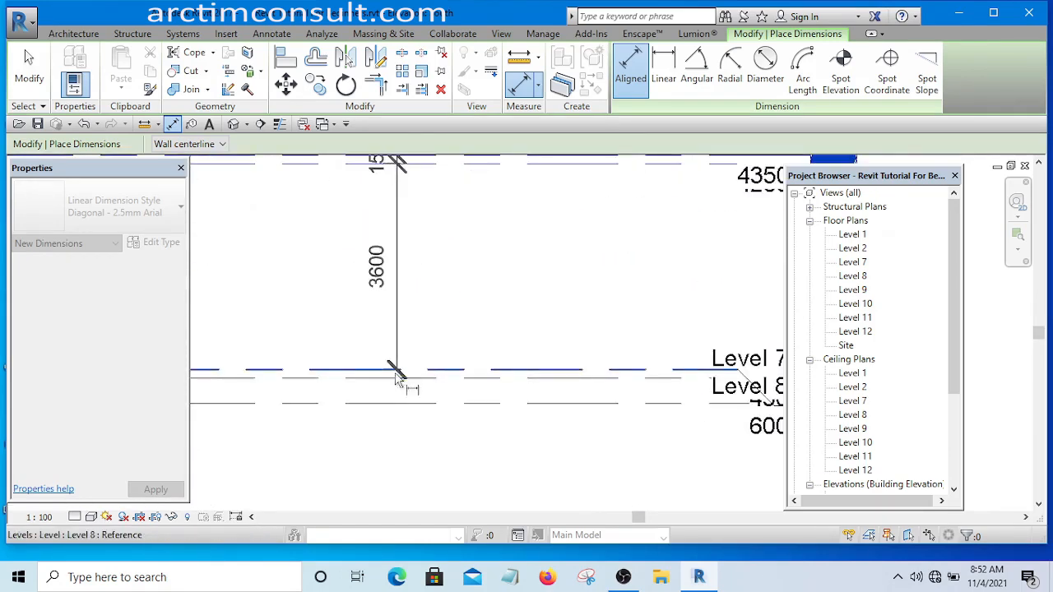
left_click(397, 375)
left_click(395, 383)
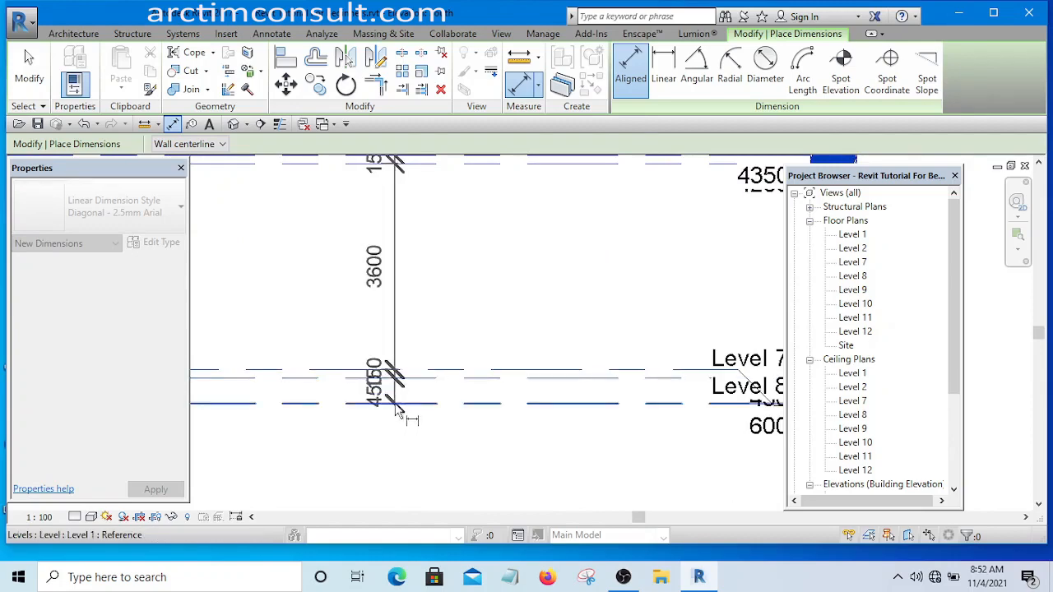
left_click(395, 405)
left_click(391, 451)
scroll(489, 321, "down", 2)
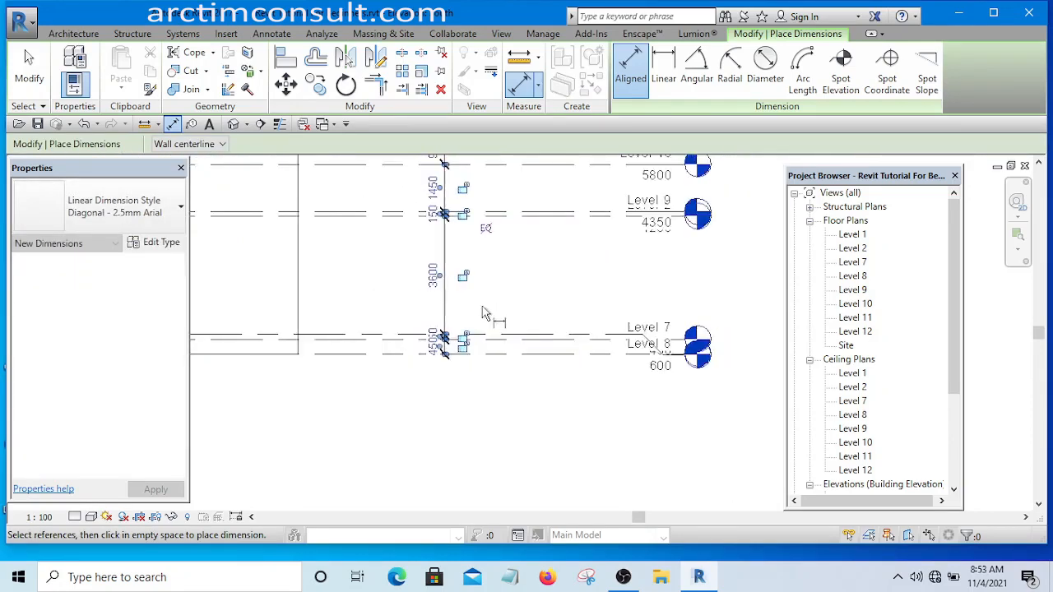
scroll(485, 308, "down", 3)
scroll(456, 400, "down", 2)
scroll(539, 185, "up", 1)
key("Escape")
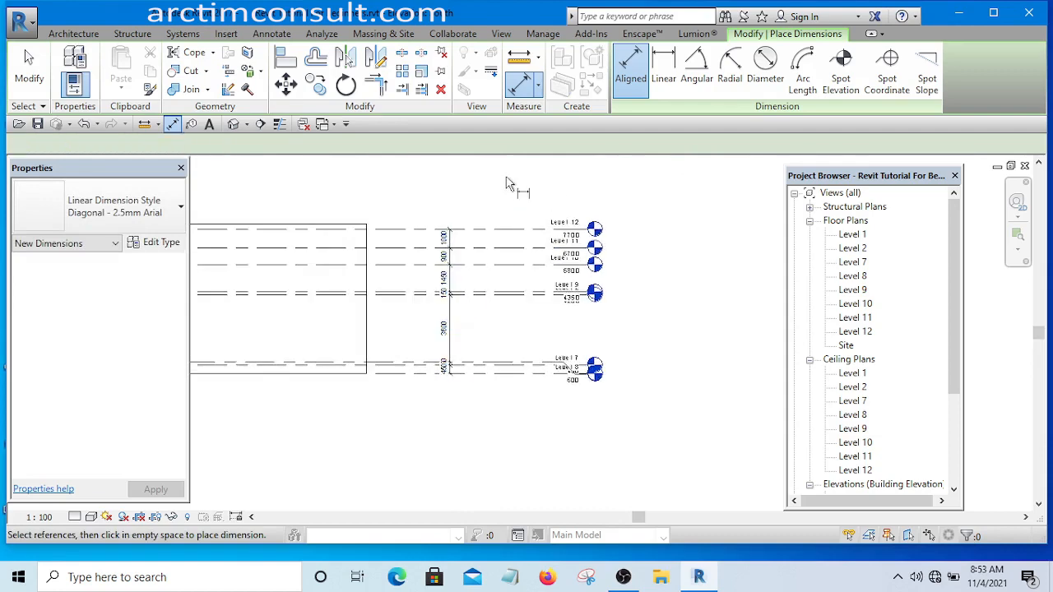
Step: Examine the dimensioned spacing between the levels along the full stack, ending the dimension command
scroll(465, 249, "up", 4)
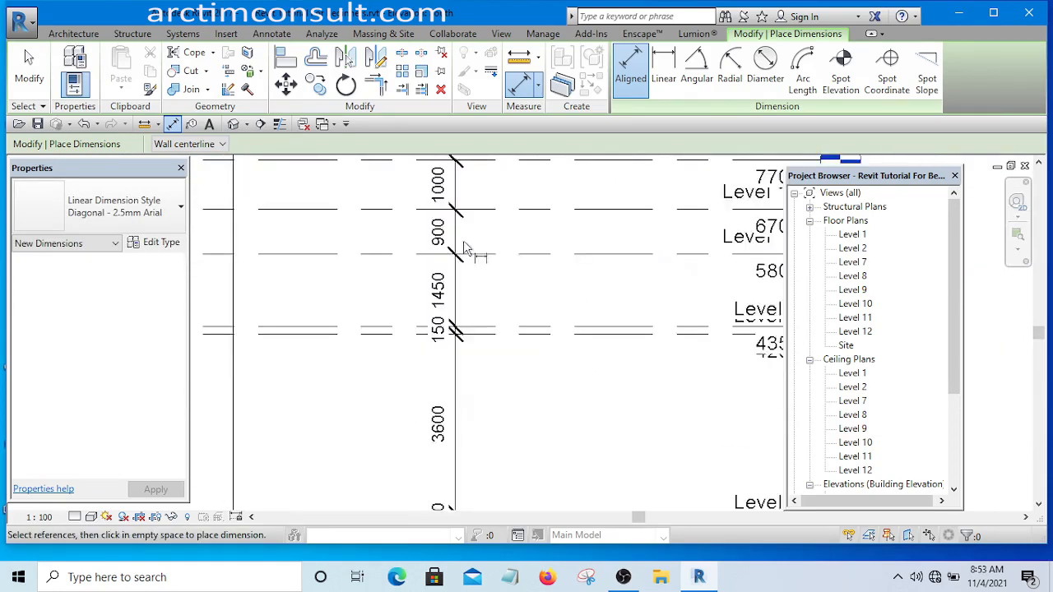
scroll(465, 250, "down", 2)
scroll(465, 231, "up", 1)
scroll(496, 304, "down", 1)
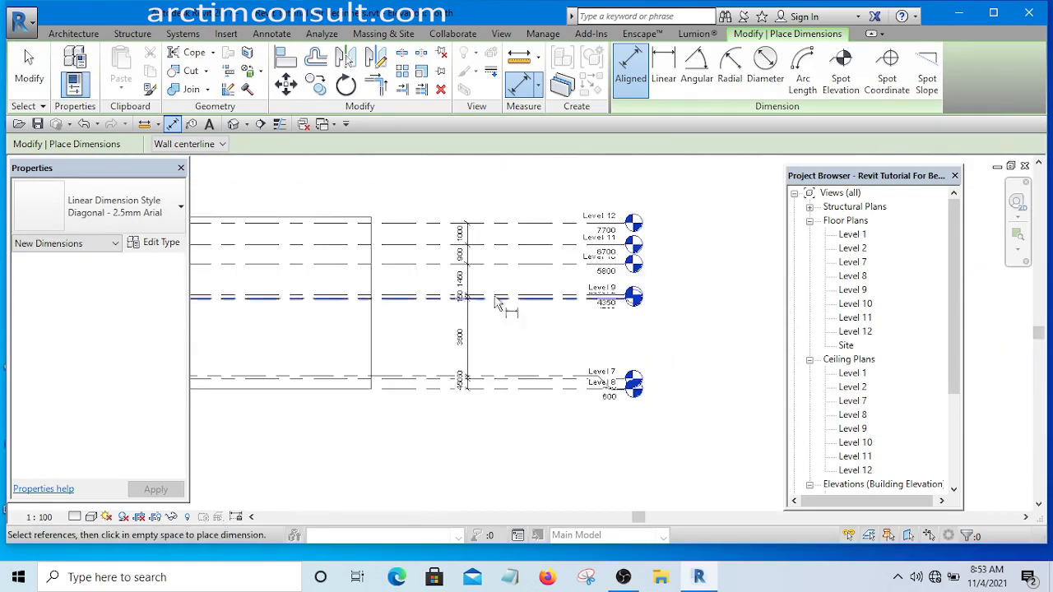
scroll(503, 212, "up", 1)
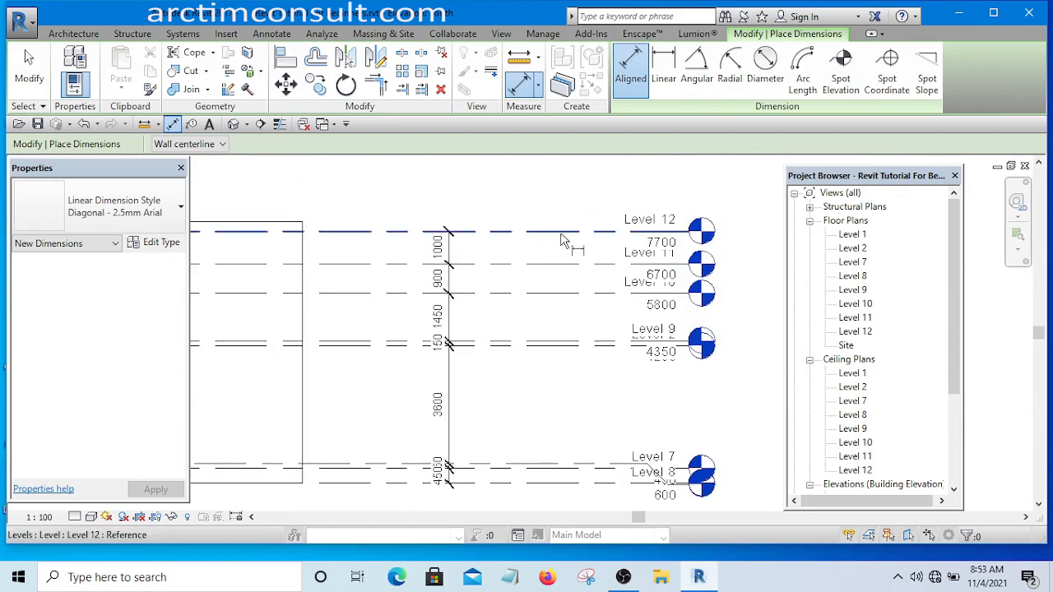
scroll(490, 284, "down", 1)
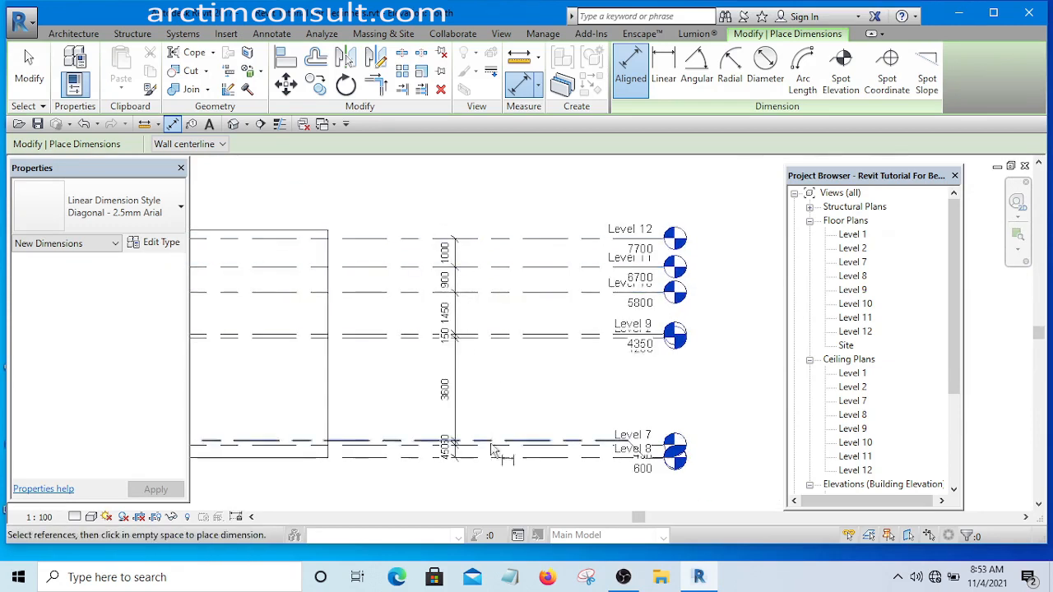
scroll(485, 460, "up", 1)
scroll(497, 449, "down", 3)
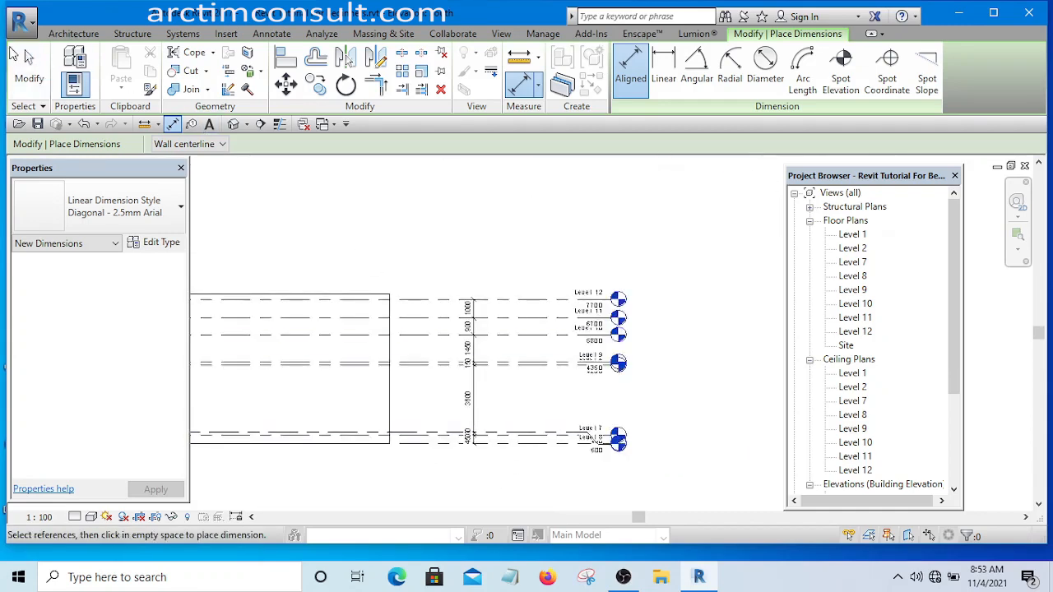
left_click(29, 70)
scroll(615, 385, "up", 5)
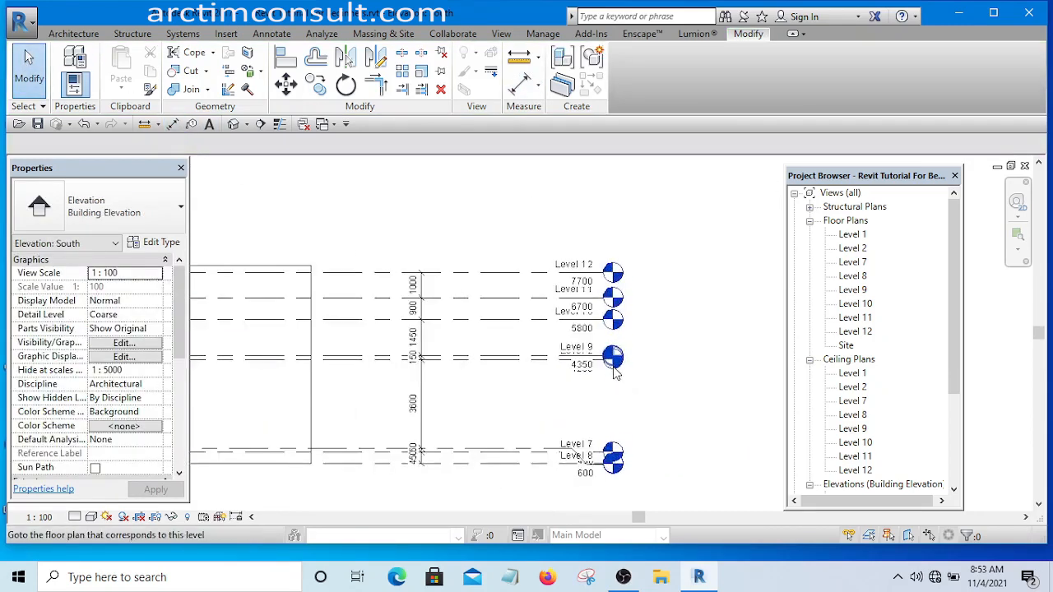
scroll(565, 411, "down", 6)
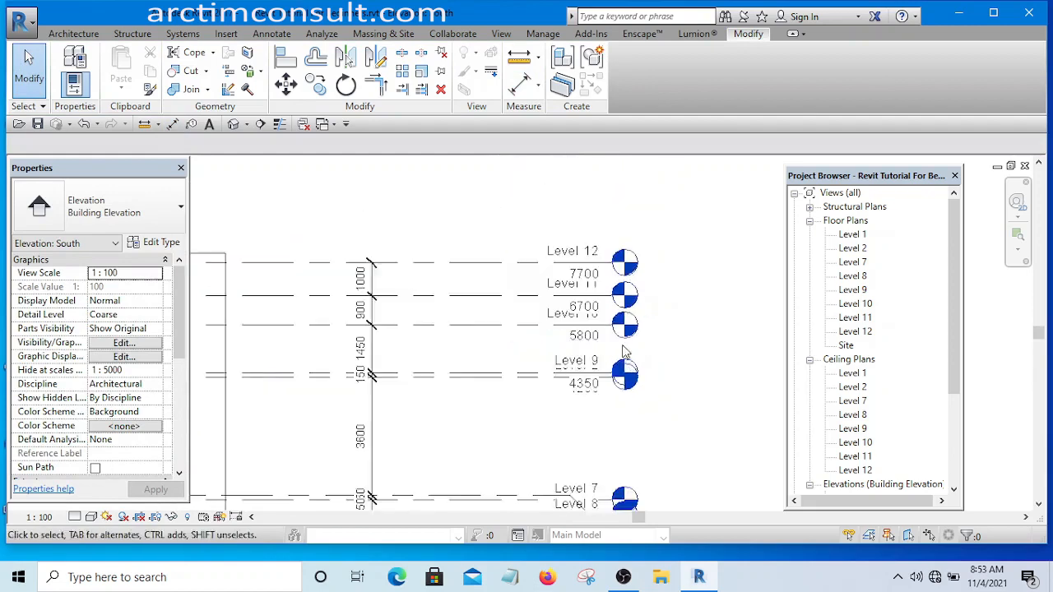
scroll(529, 346, "up", 4)
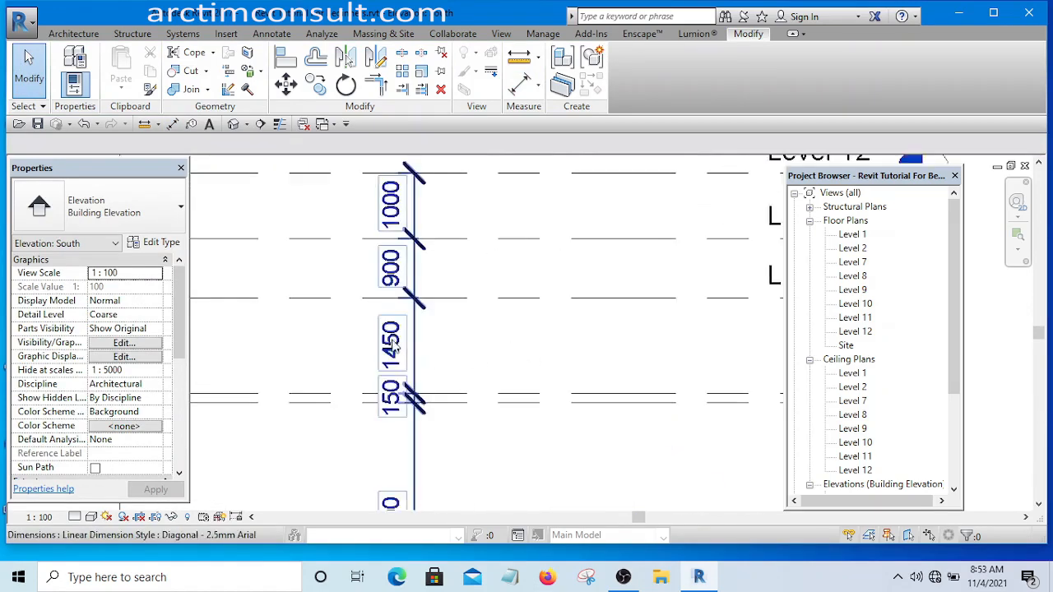
scroll(387, 345, "down", 2)
scroll(384, 354, "up", 3)
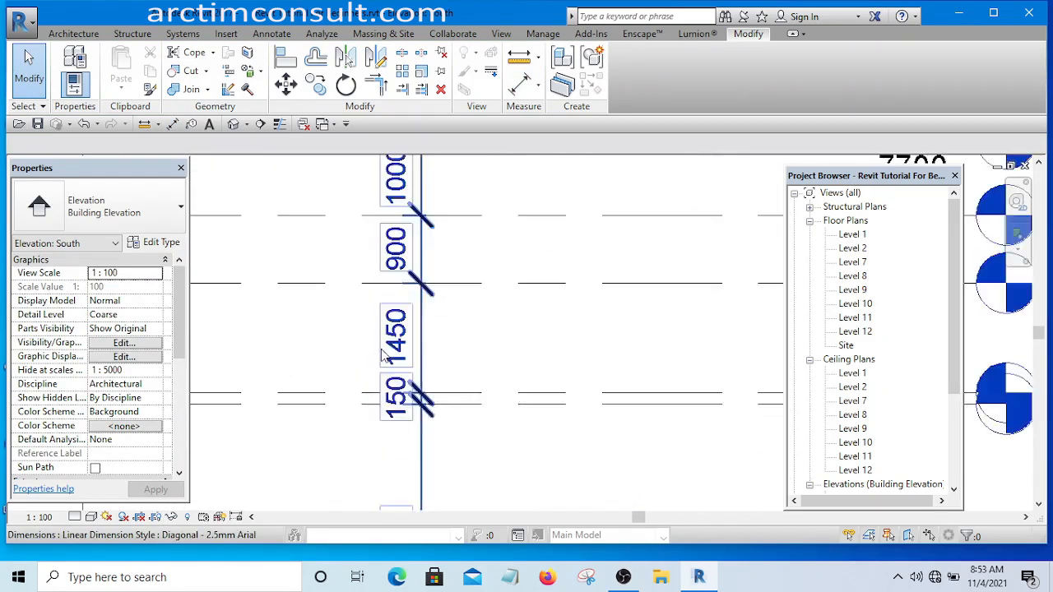
scroll(393, 358, "down", 5)
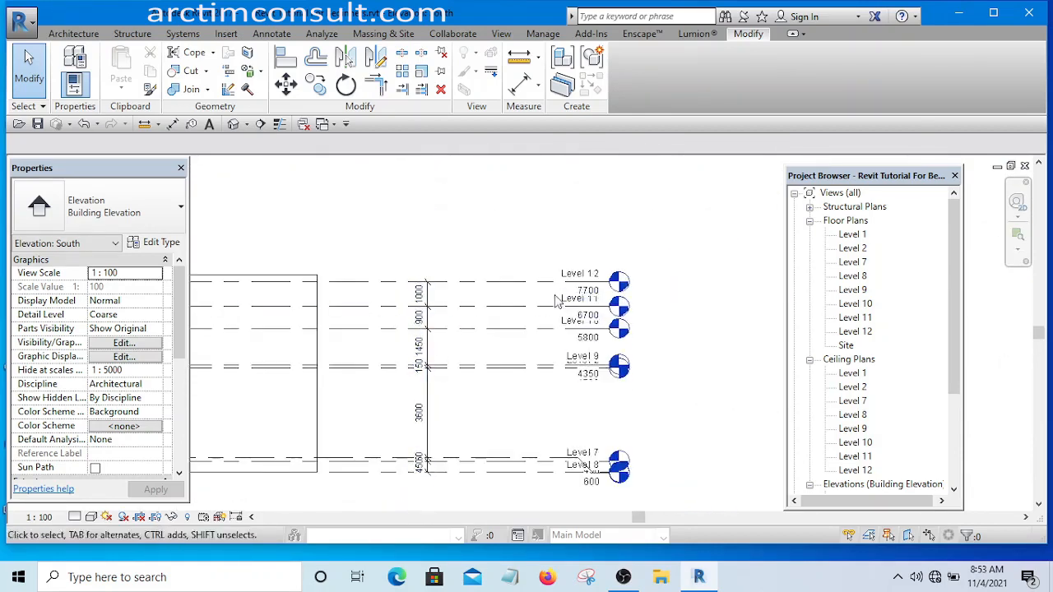
Step: Move Levels 10, 11 and 12 together straight up by 3900, above the wall
left_click_drag(555, 212, 502, 342)
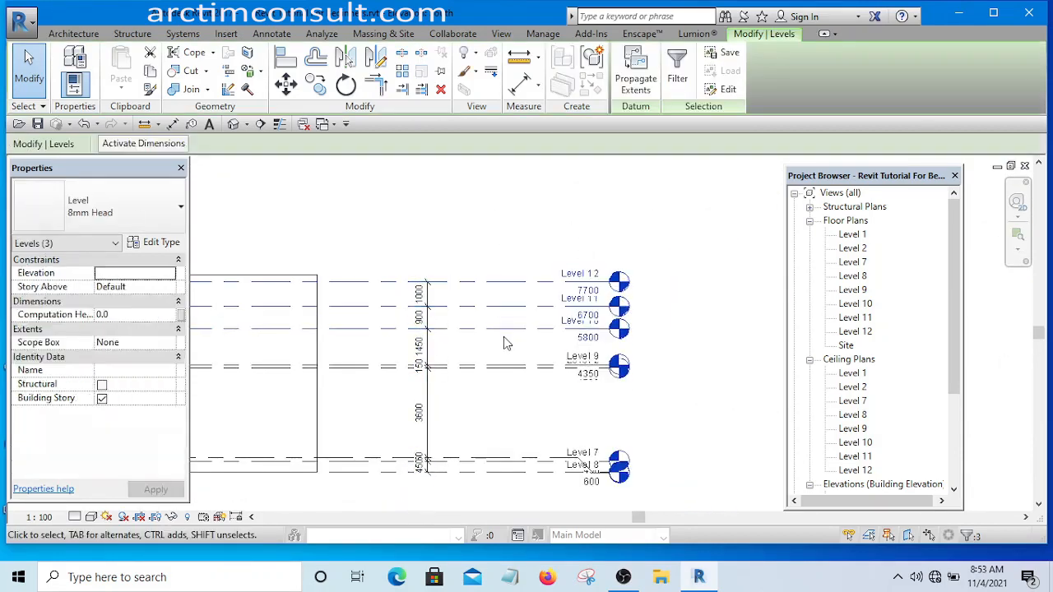
left_click(286, 86)
left_click(516, 282)
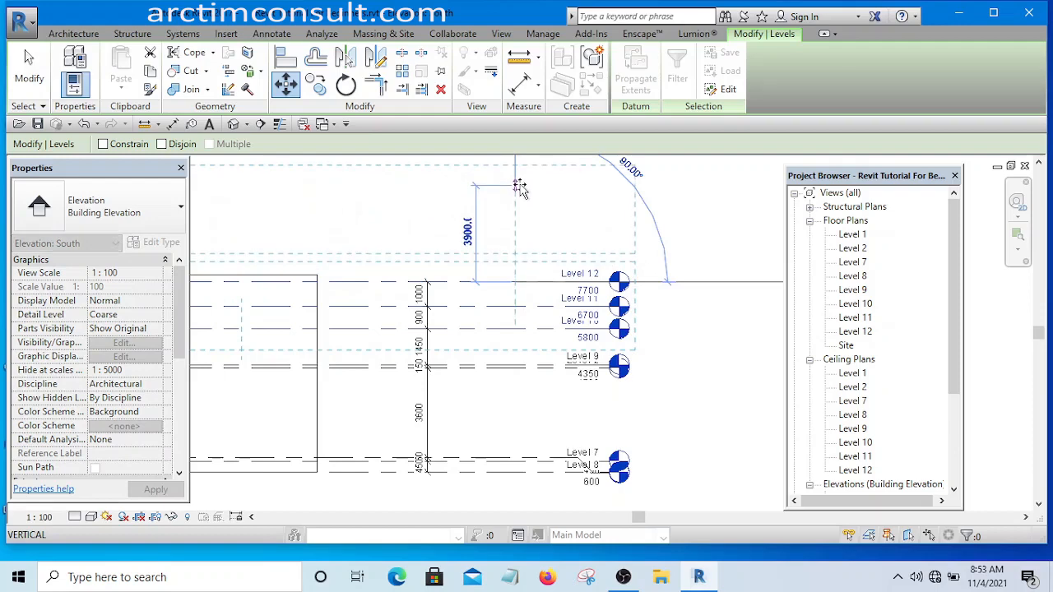
left_click(519, 184)
left_click(544, 323)
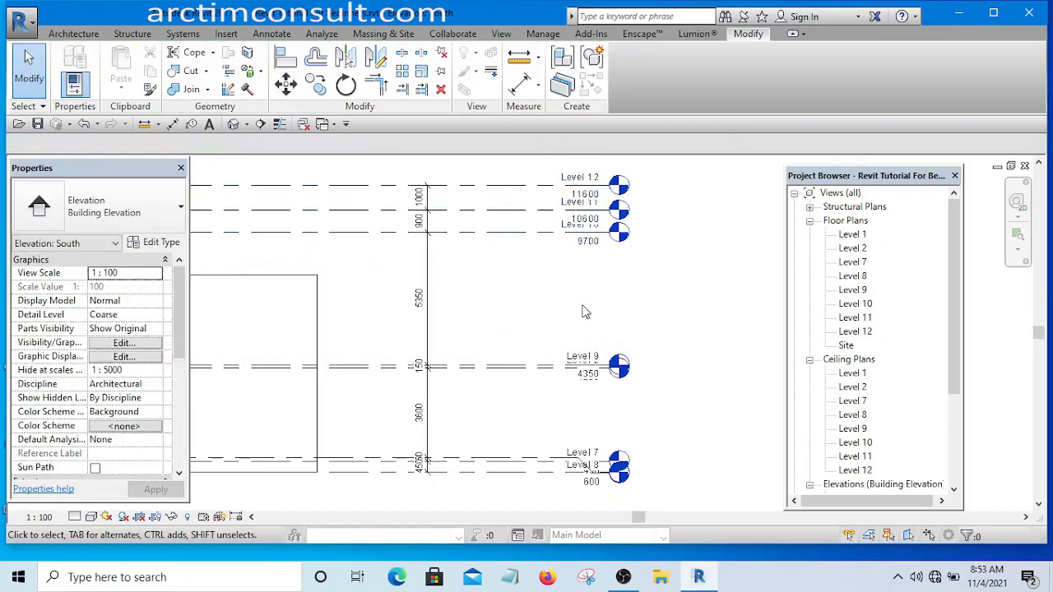
mouse_move(582, 311)
middle_mouse_down()
mouse_move(637, 305)
mouse_move(583, 324)
middle_mouse_up()
scroll(537, 353, "up", 3)
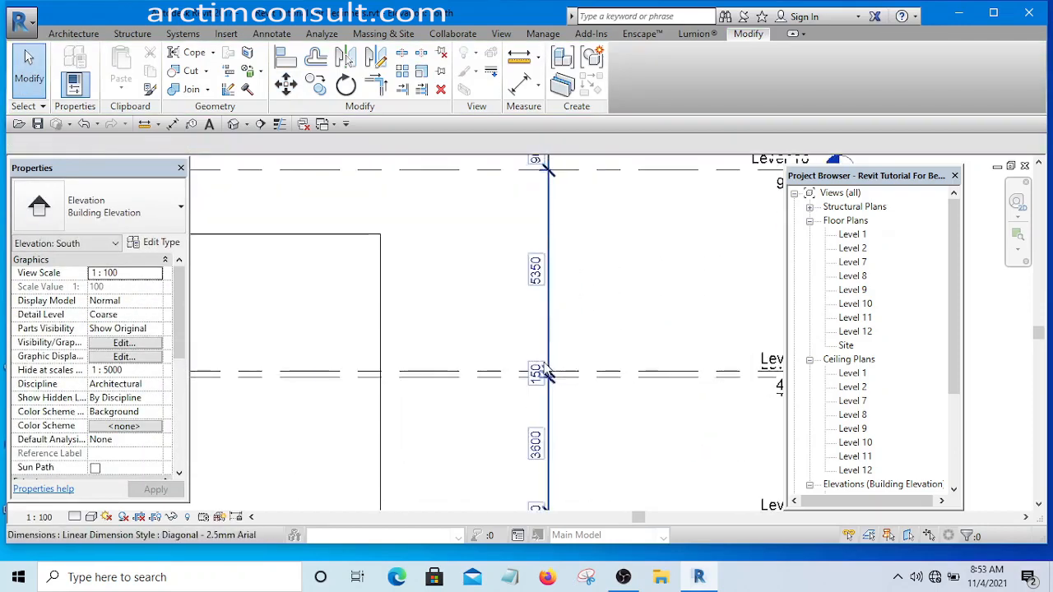
middle_click_drag(548, 372, 504, 426)
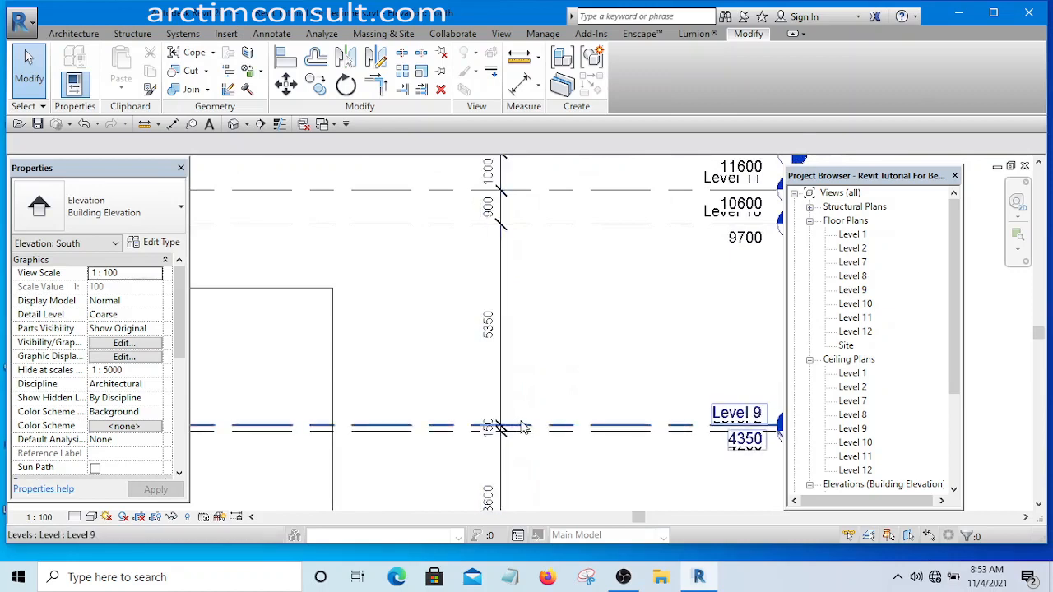
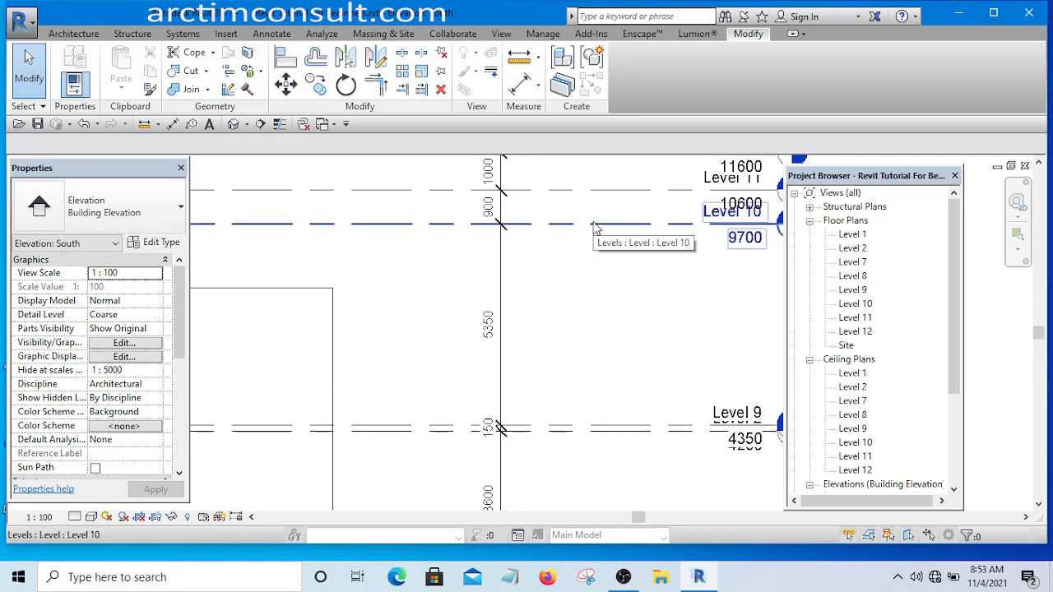
Step: Set the spacing between Level 9 and Level 10 to 3600 by adjusting Level 10
left_click(618, 230)
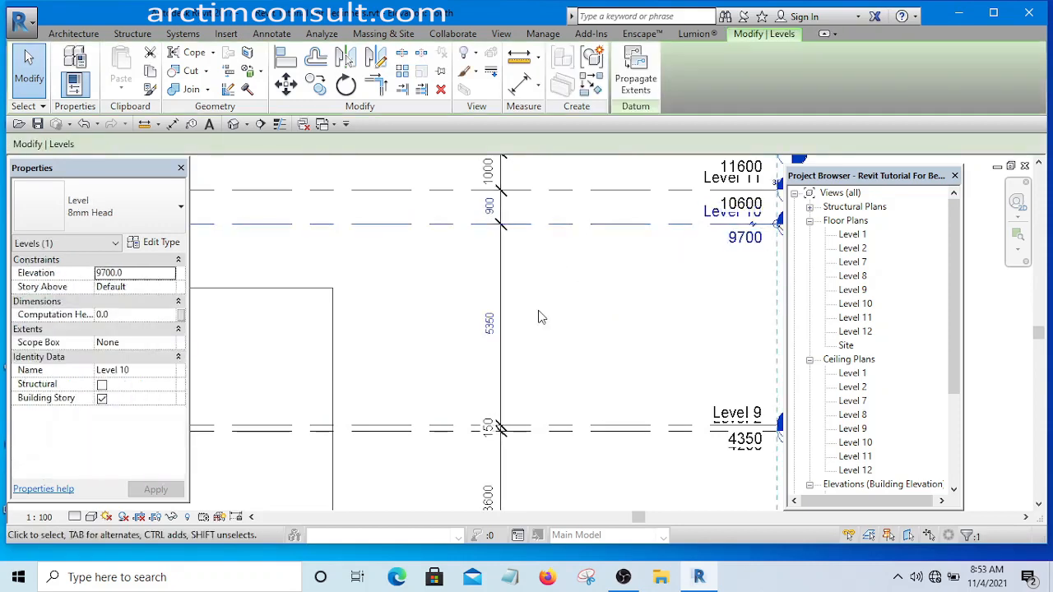
left_click(613, 263)
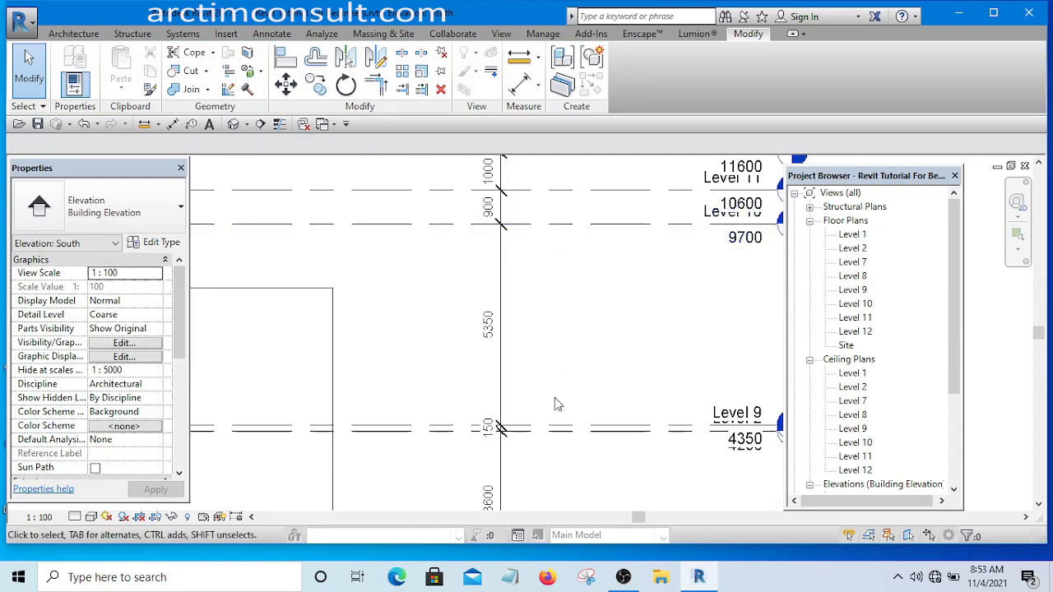
left_click(609, 230)
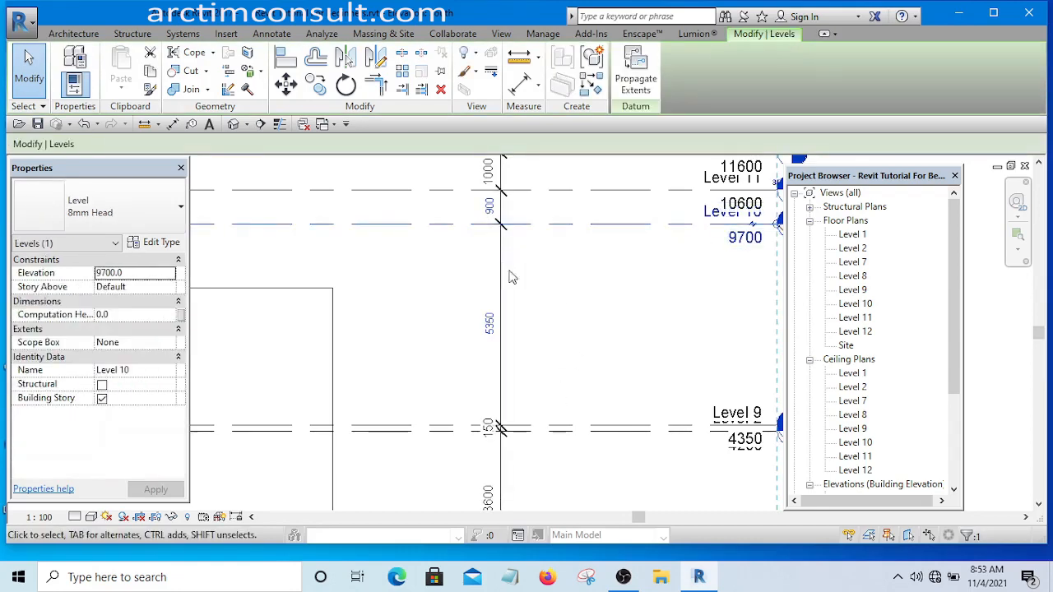
left_click(596, 280)
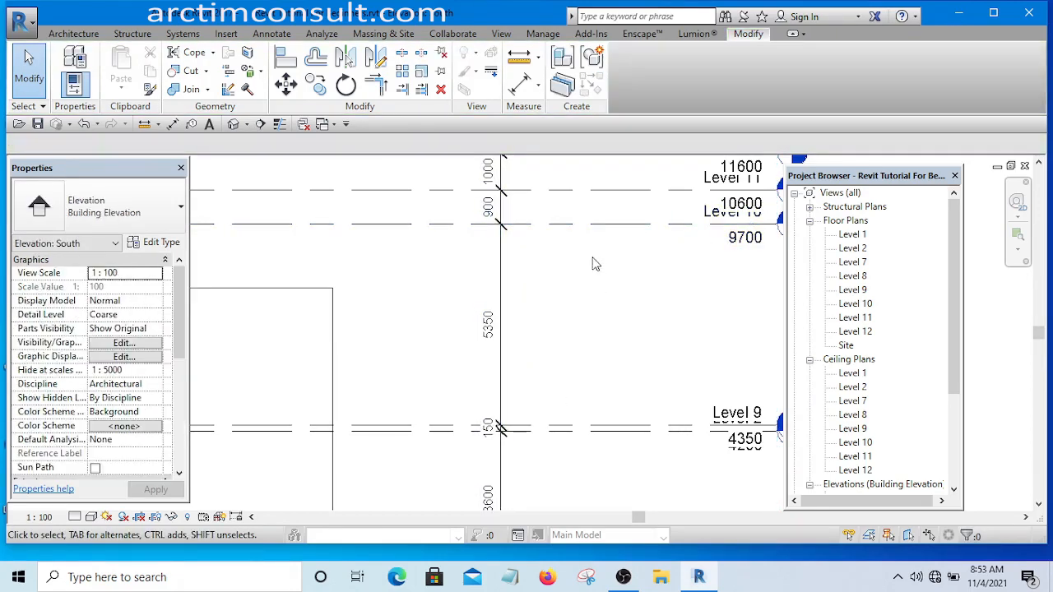
left_click(595, 231)
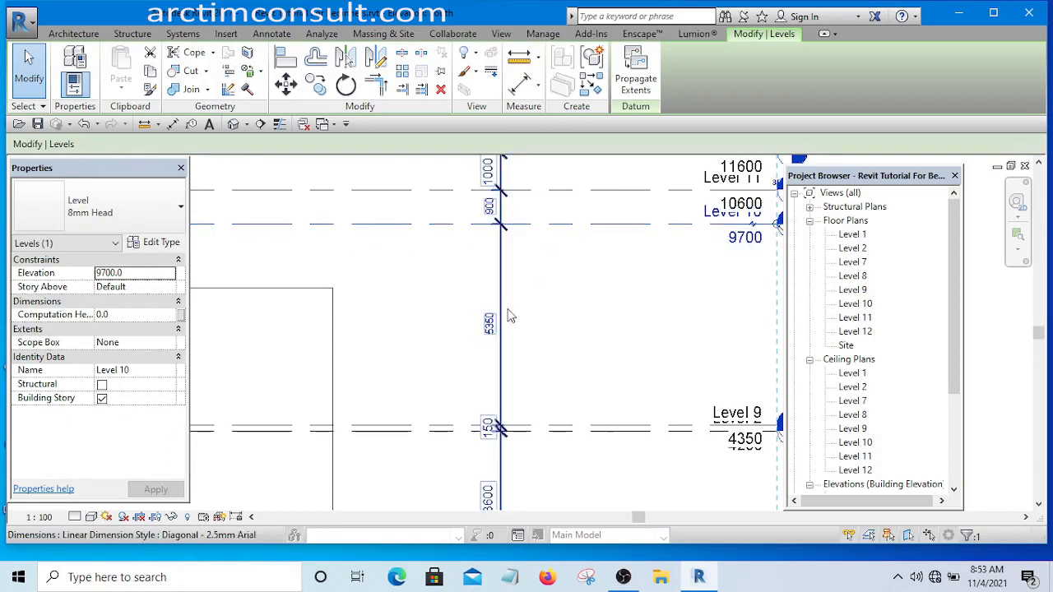
scroll(489, 326, "up", 5)
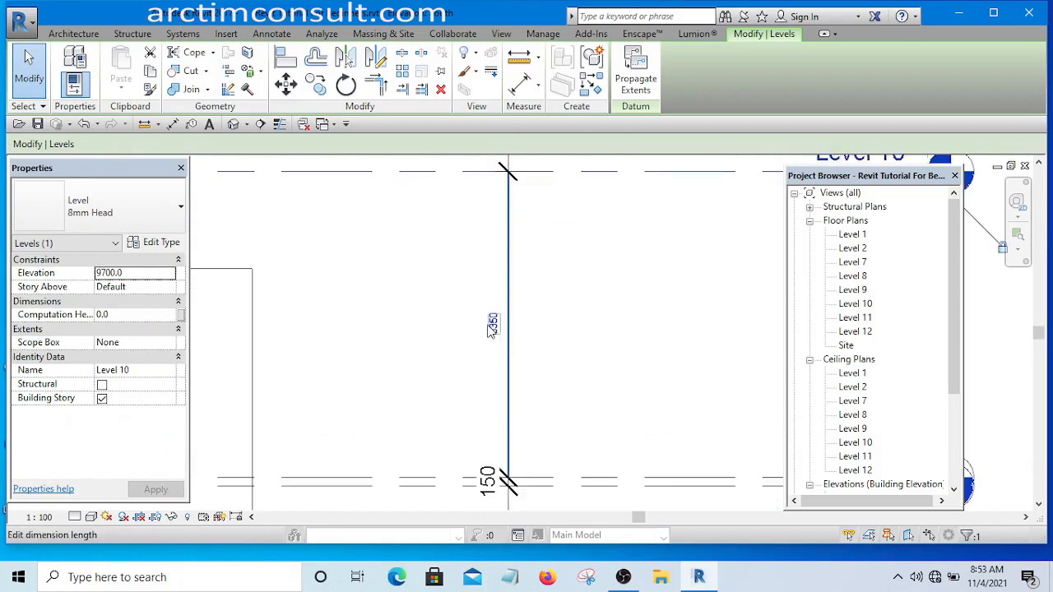
scroll(485, 353, "down", 3)
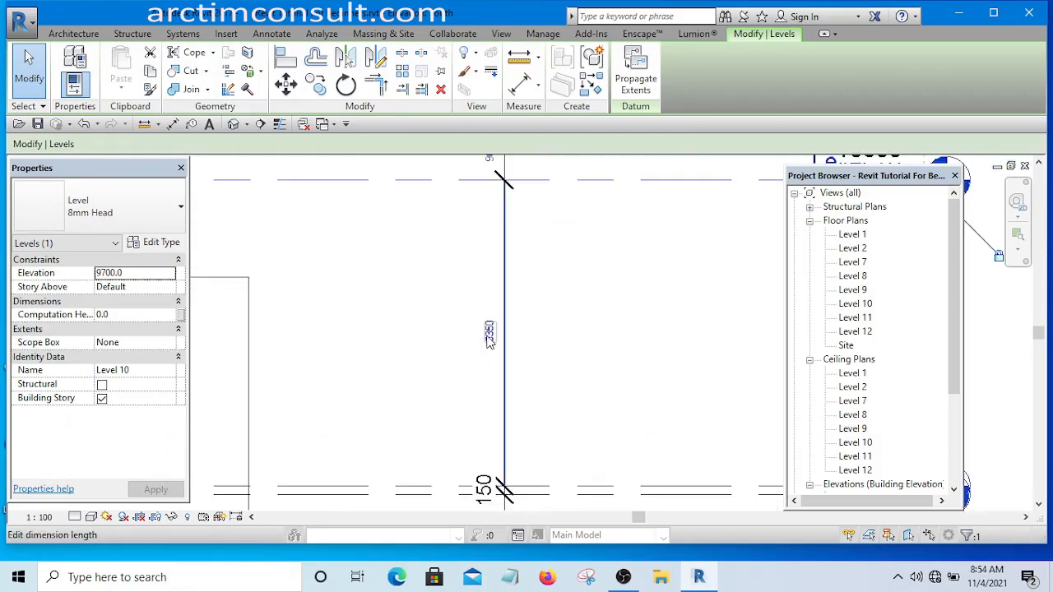
scroll(502, 355, "up", 3)
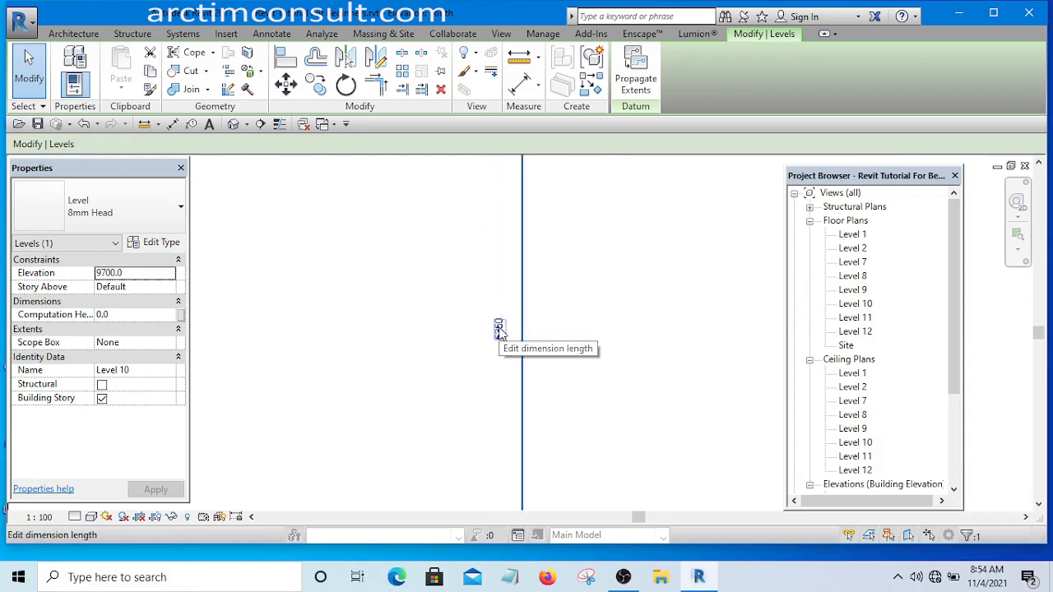
left_click(500, 330)
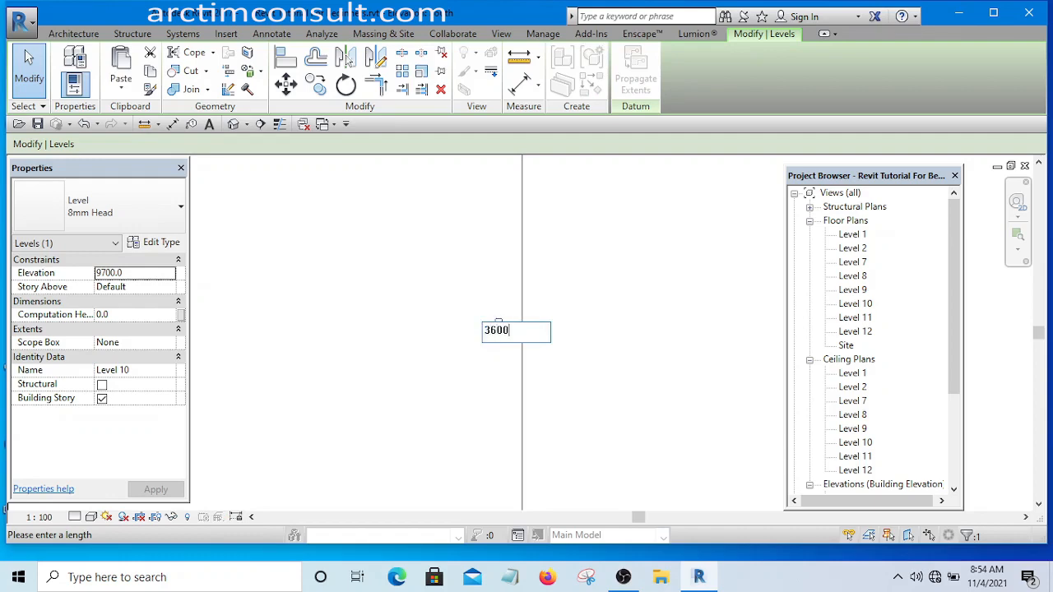
key("Return")
scroll(503, 332, "down", 4)
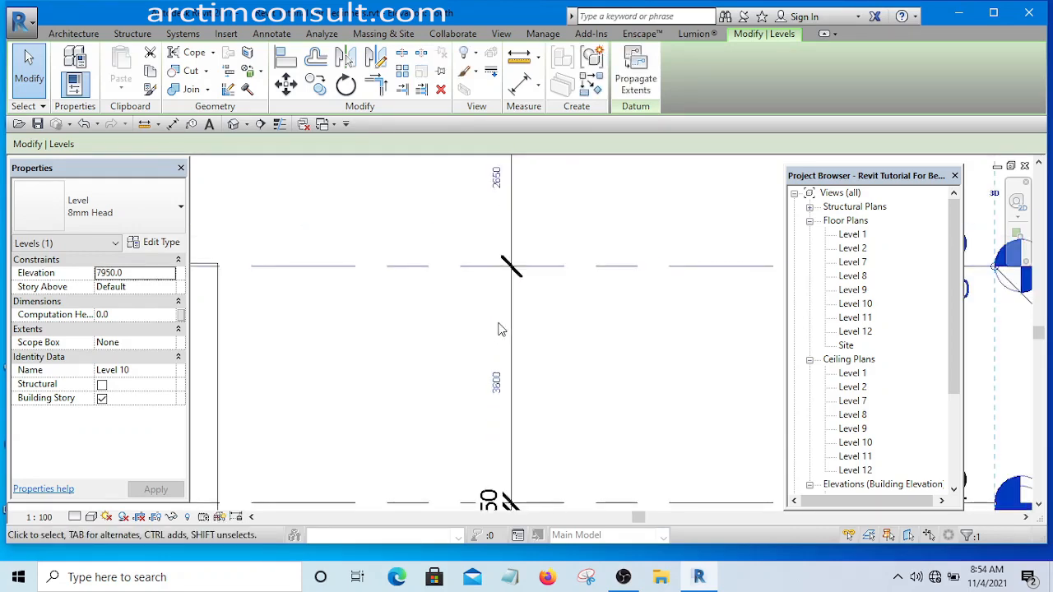
scroll(492, 305, "up", 2)
scroll(460, 305, "up", 3)
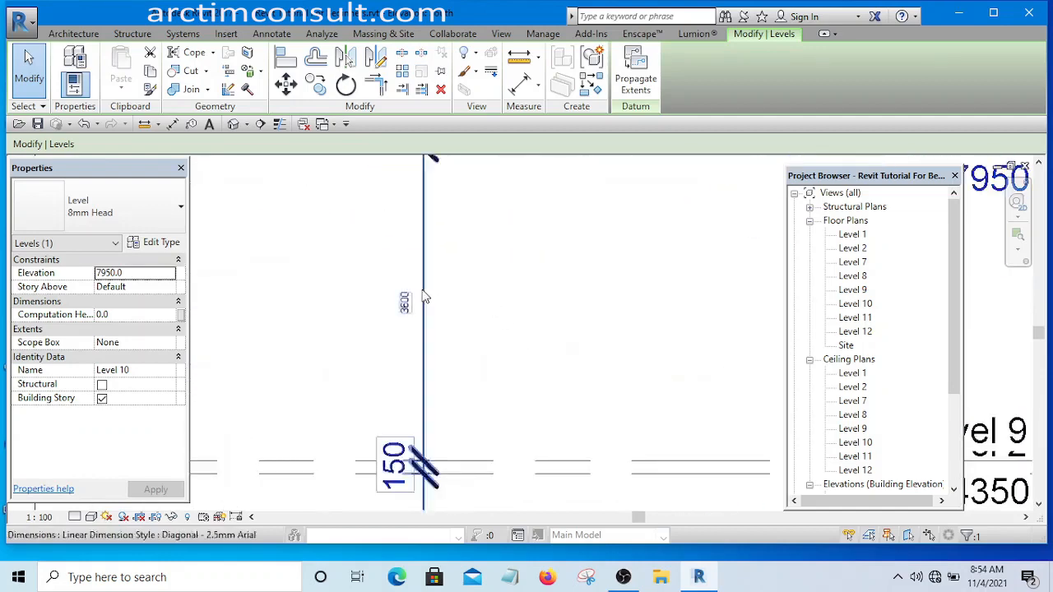
scroll(399, 333, "down", 5)
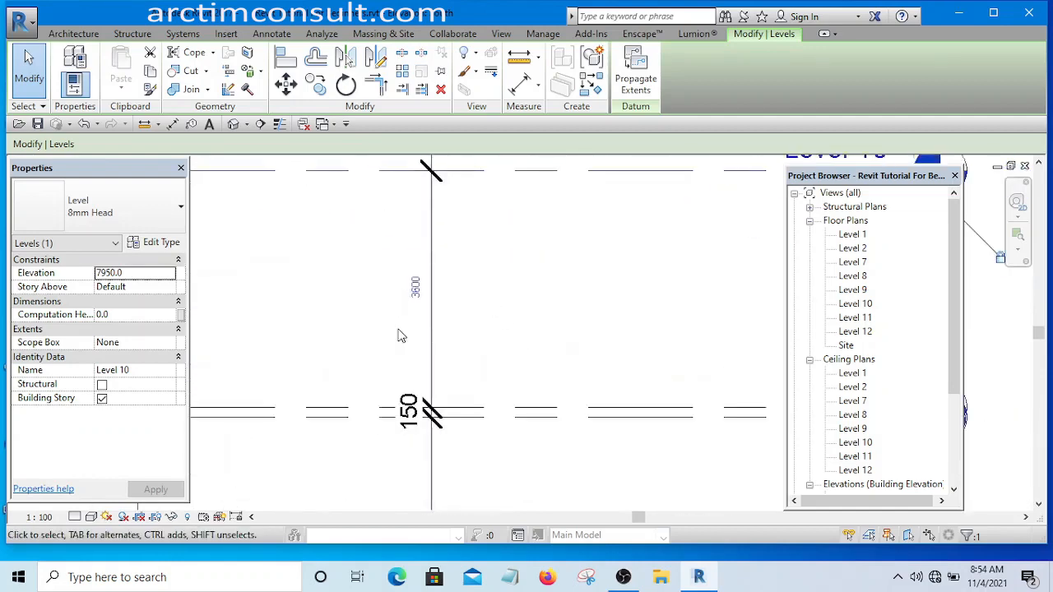
left_click(481, 331)
Step: Set the spacing between Level 10 and Level 11 to 150 by adjusting Level 11, and clear the selection
scroll(430, 320, "up", 3)
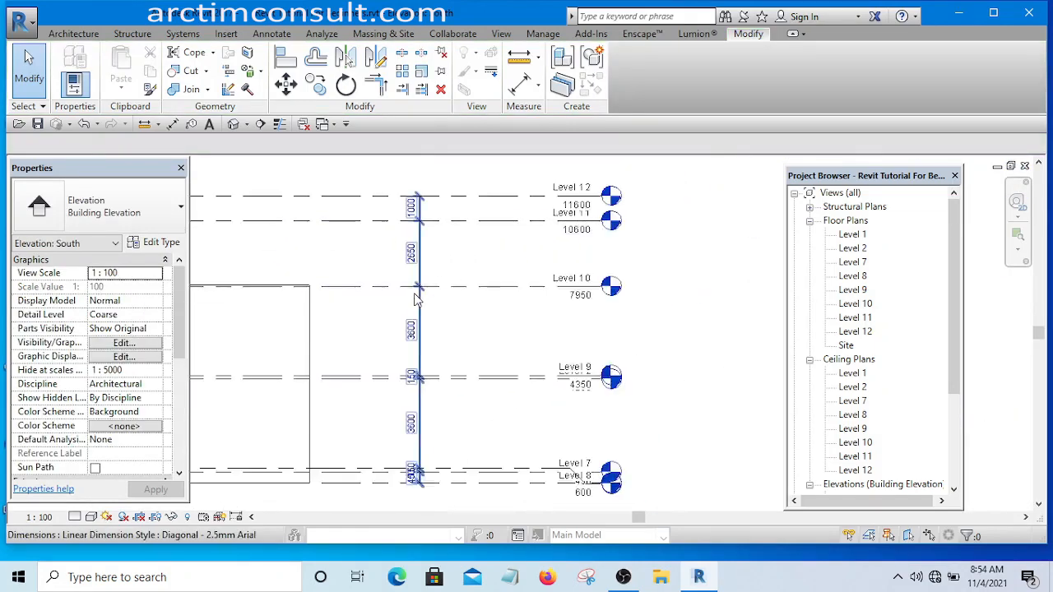
scroll(416, 315, "down", 2)
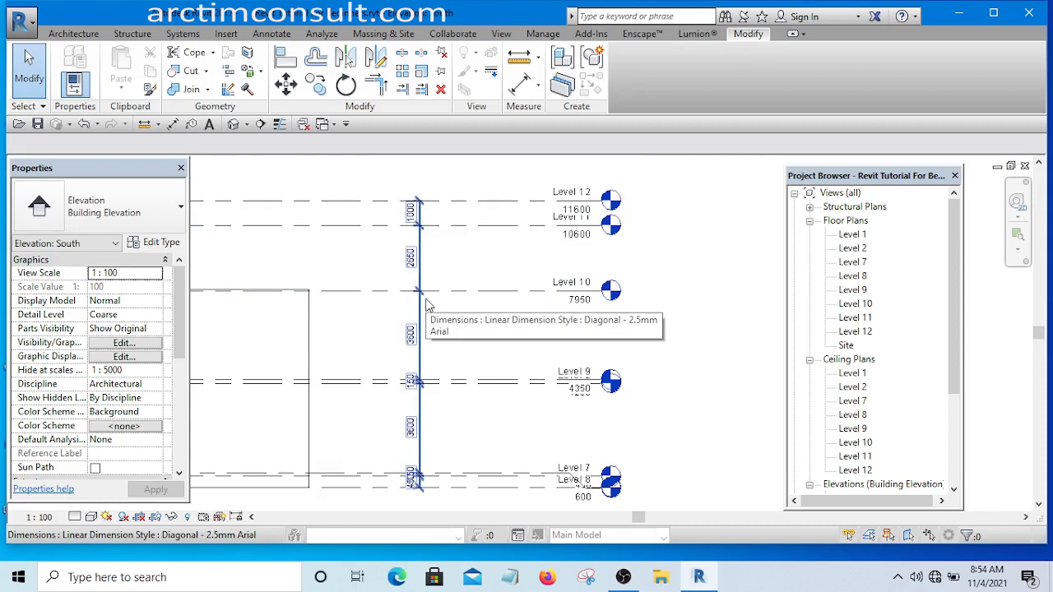
scroll(411, 313, "up", 3)
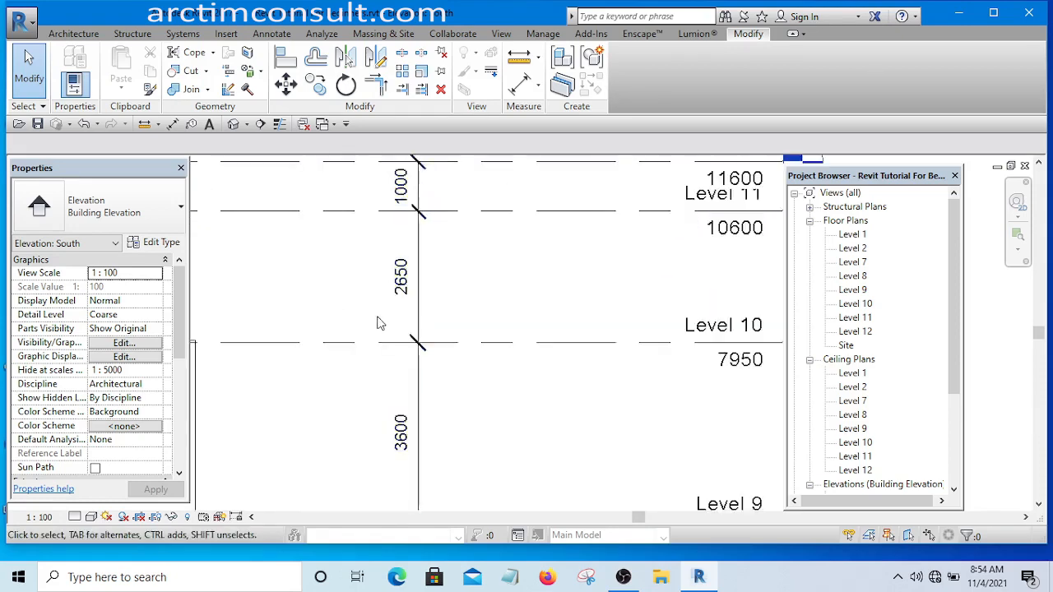
scroll(437, 320, "down", 5)
scroll(427, 301, "up", 2)
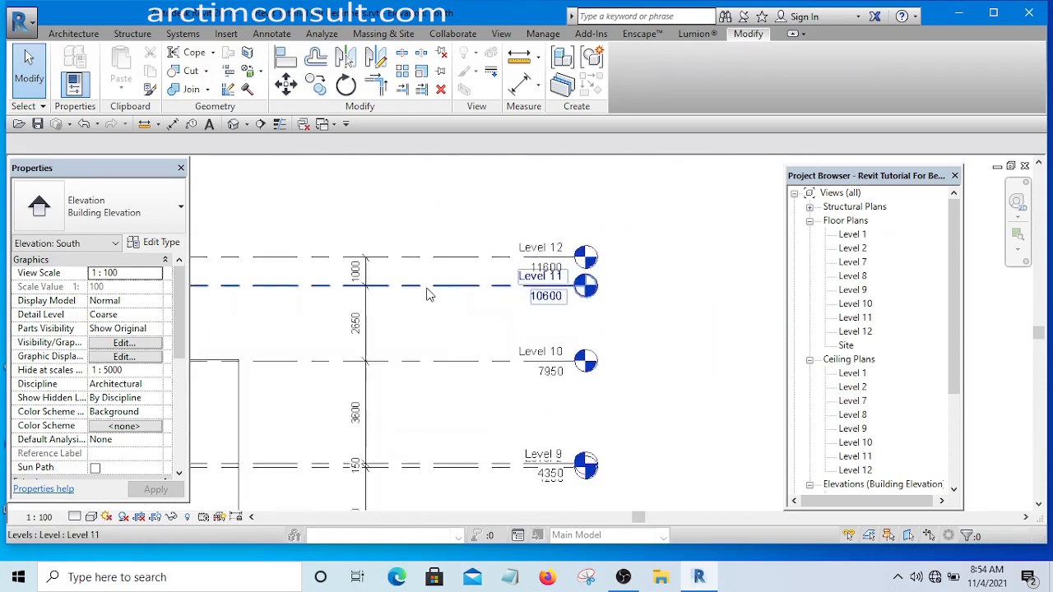
left_click(428, 294)
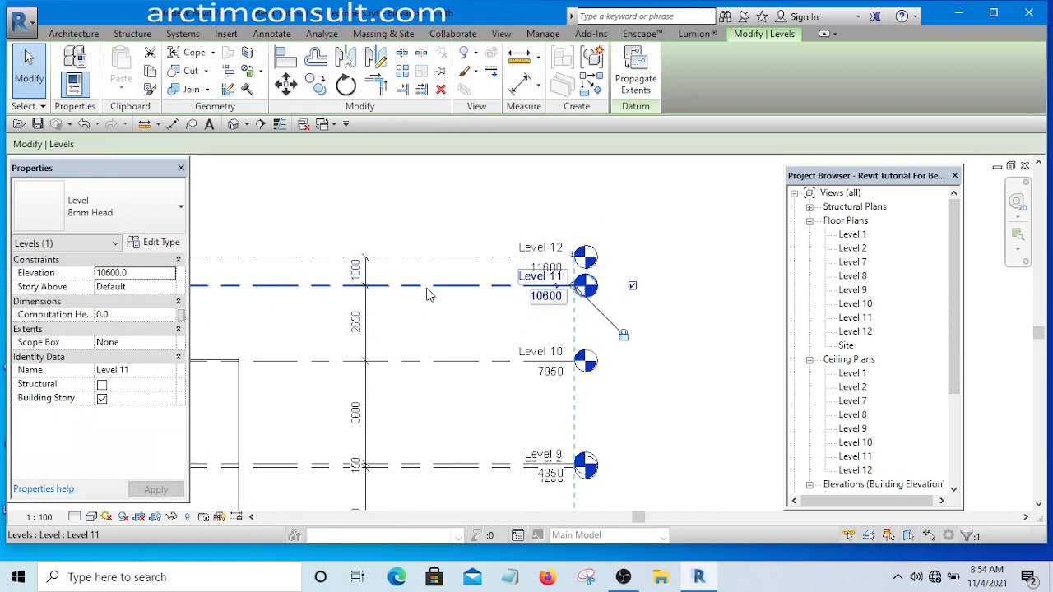
left_click(356, 325)
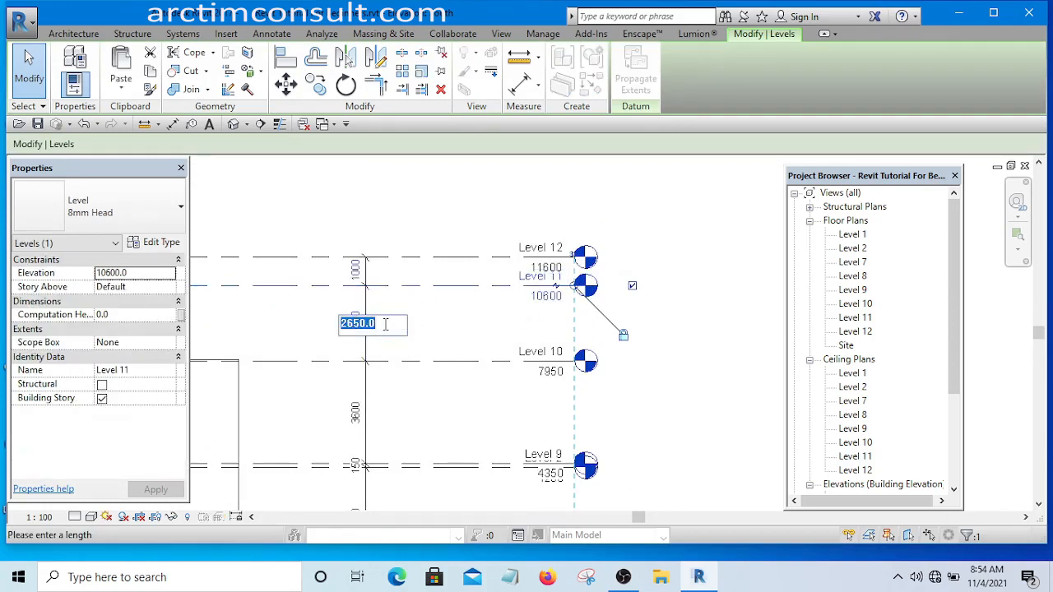
type("150")
key("Return")
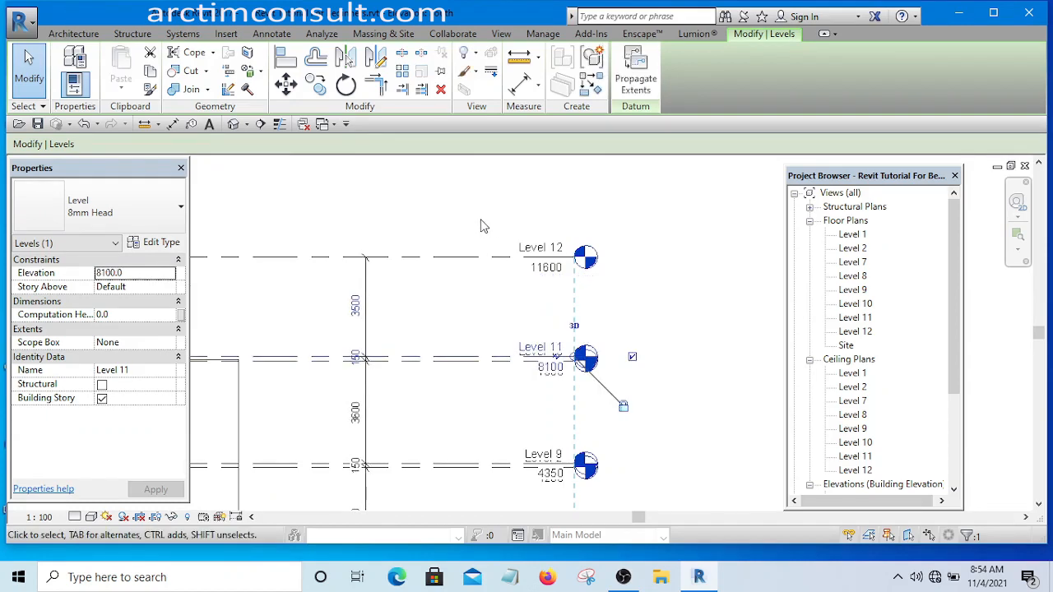
left_click(468, 309)
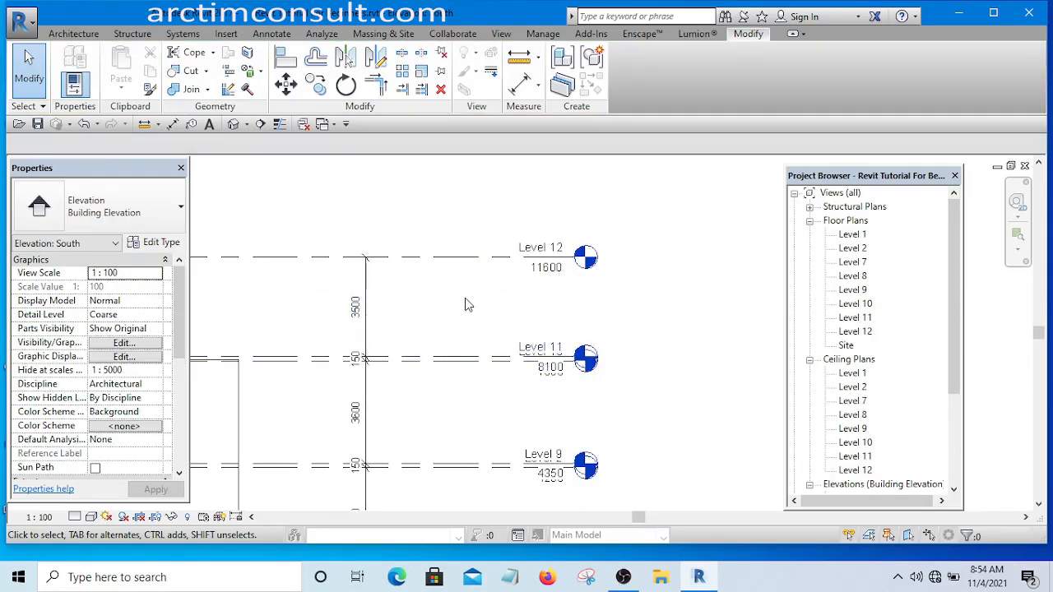
Step: Examine the dimensioned level stack and how the top of the wall lines up with Levels 10 and 11
scroll(464, 305, "down", 3)
scroll(456, 375, "up", 2)
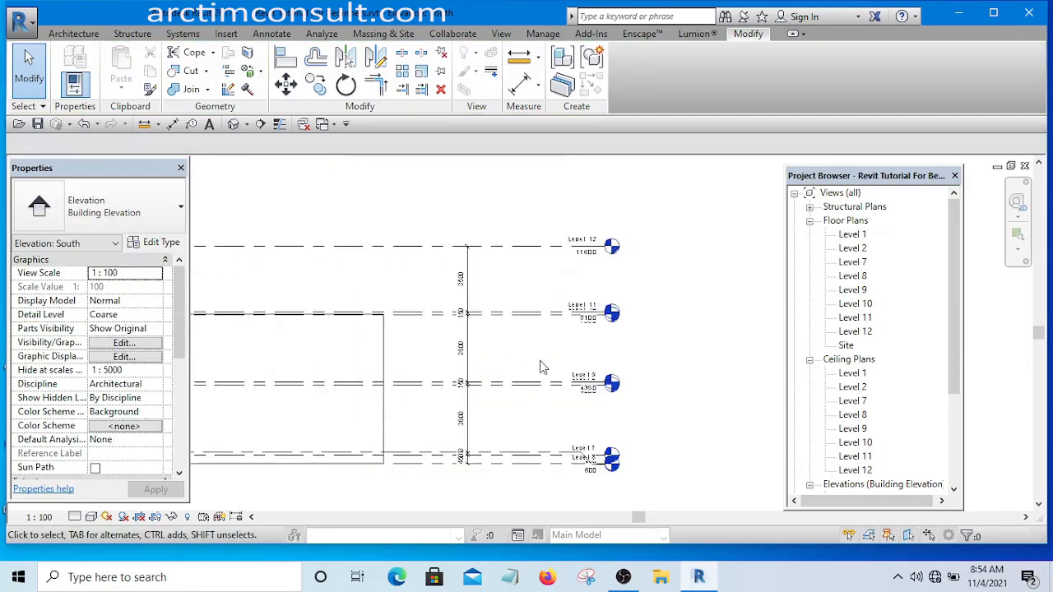
scroll(526, 369, "up", 1)
scroll(444, 360, "up", 1)
scroll(473, 415, "up", 1)
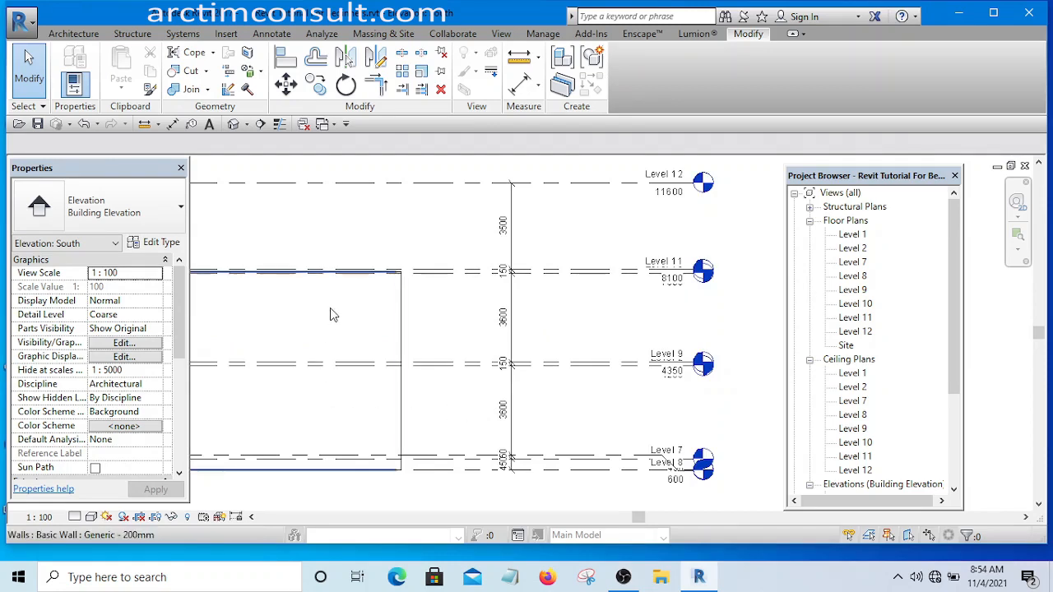
middle_click_drag(396, 326, 402, 387)
scroll(472, 293, "up", 1)
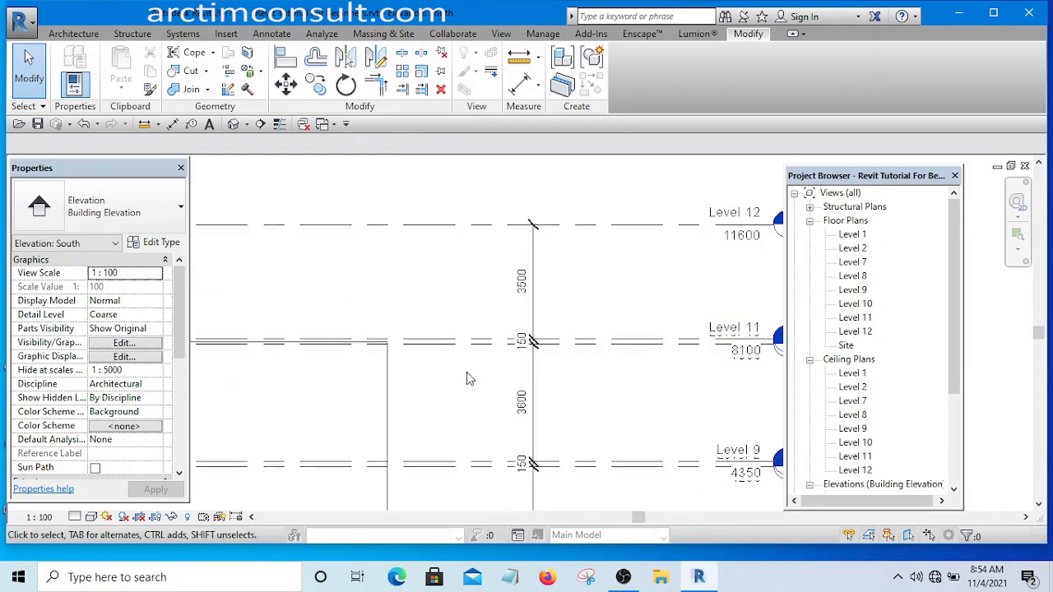
scroll(456, 369, "down", 2)
scroll(470, 343, "up", 4)
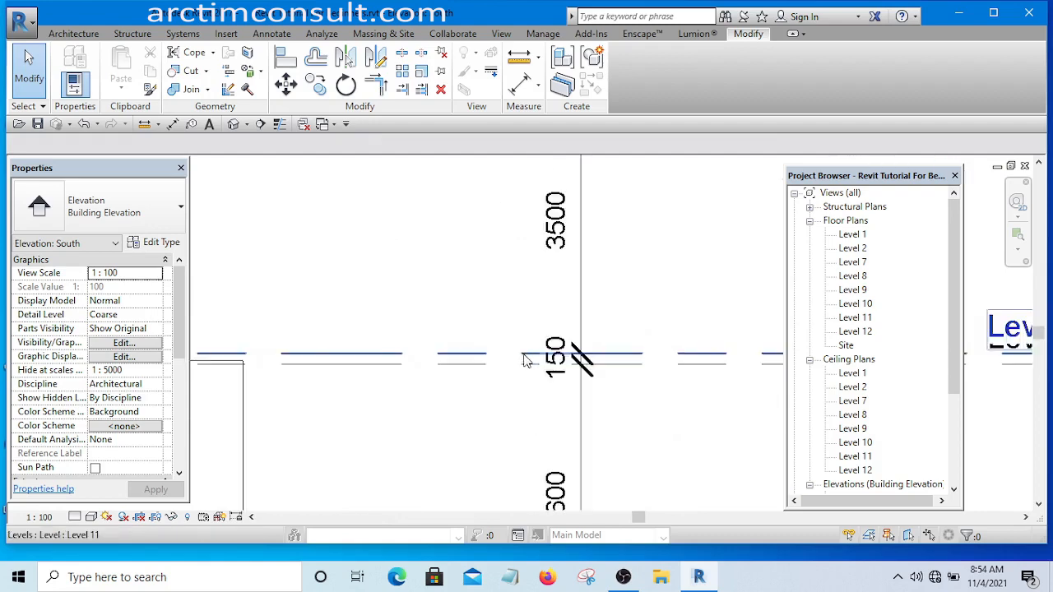
scroll(526, 360, "down", 5)
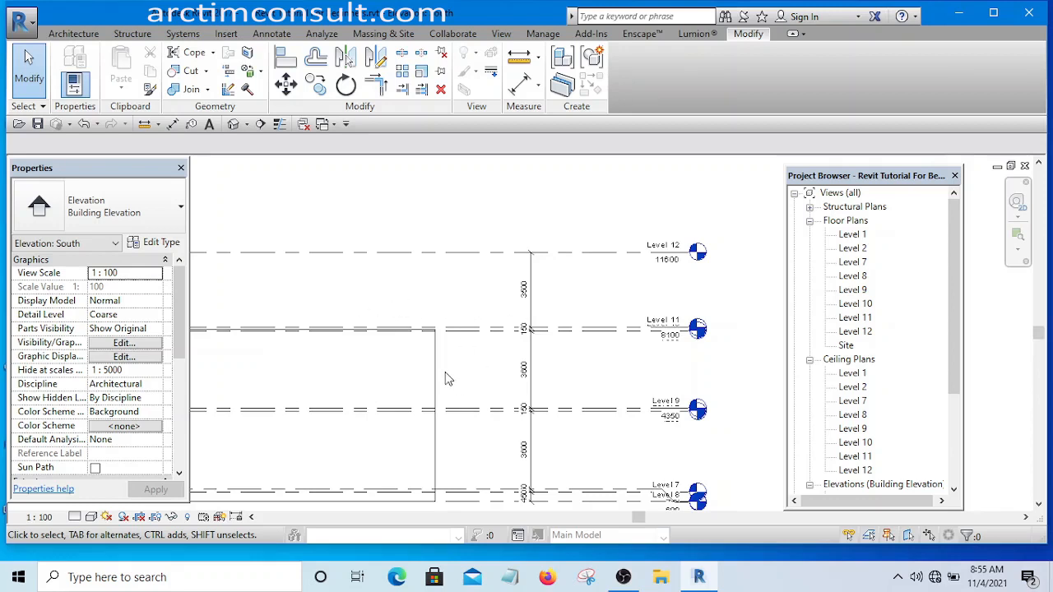
middle_click_drag(445, 372, 491, 377)
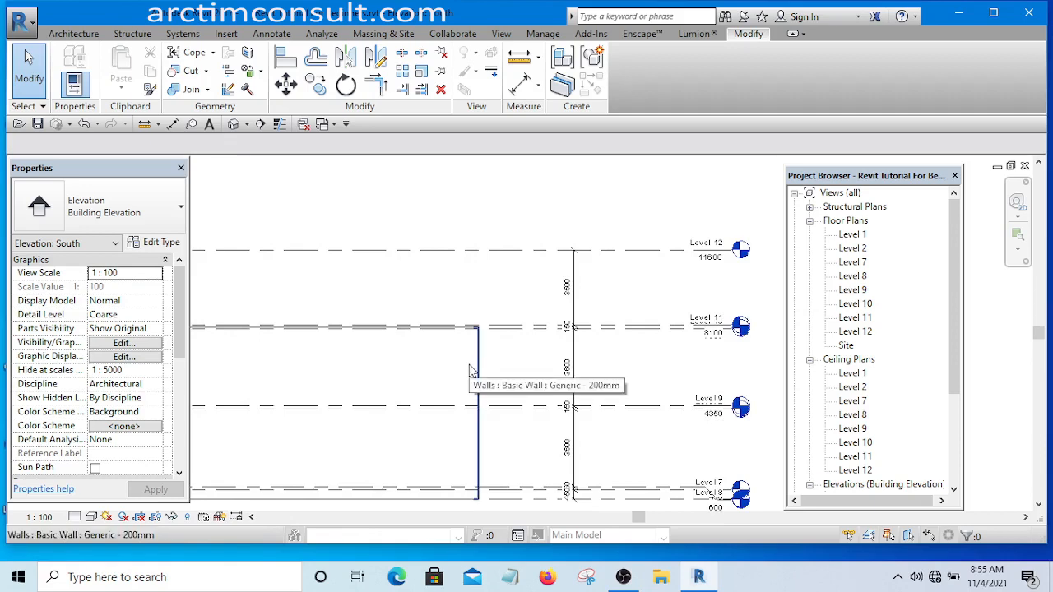
scroll(504, 271, "up", 1)
scroll(501, 270, "up", 1)
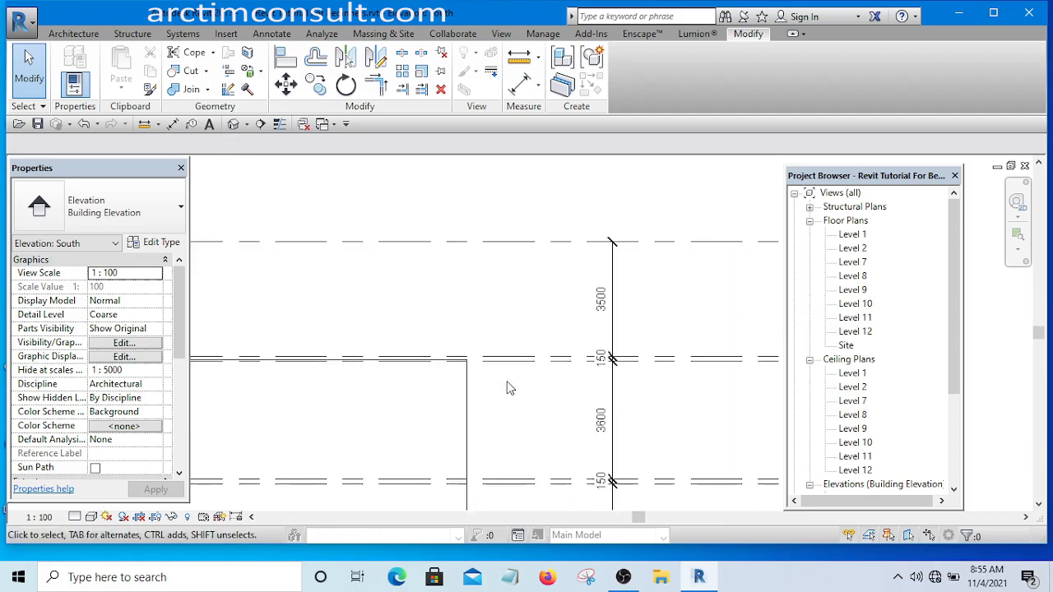
scroll(508, 378, "down", 3)
scroll(518, 366, "up", 2)
scroll(547, 371, "up", 2)
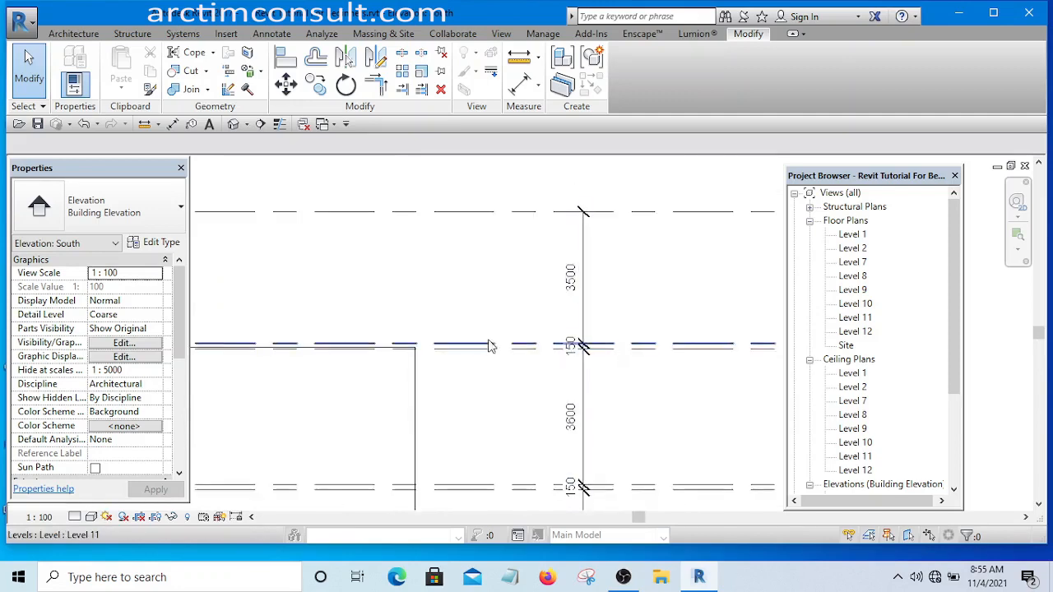
scroll(573, 359, "down", 3)
scroll(579, 363, "up", 2)
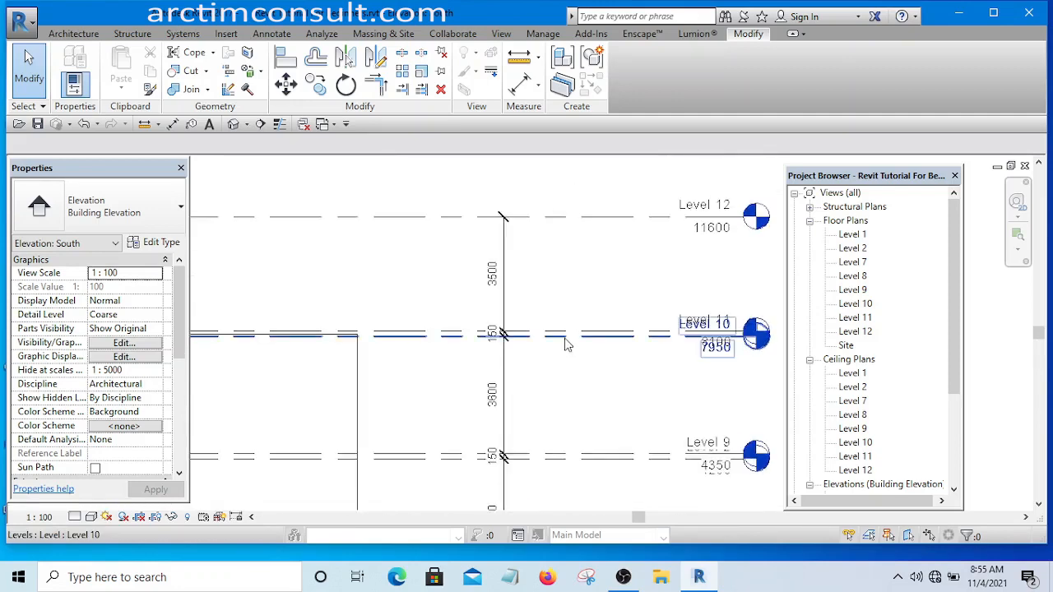
scroll(567, 359, "up", 1)
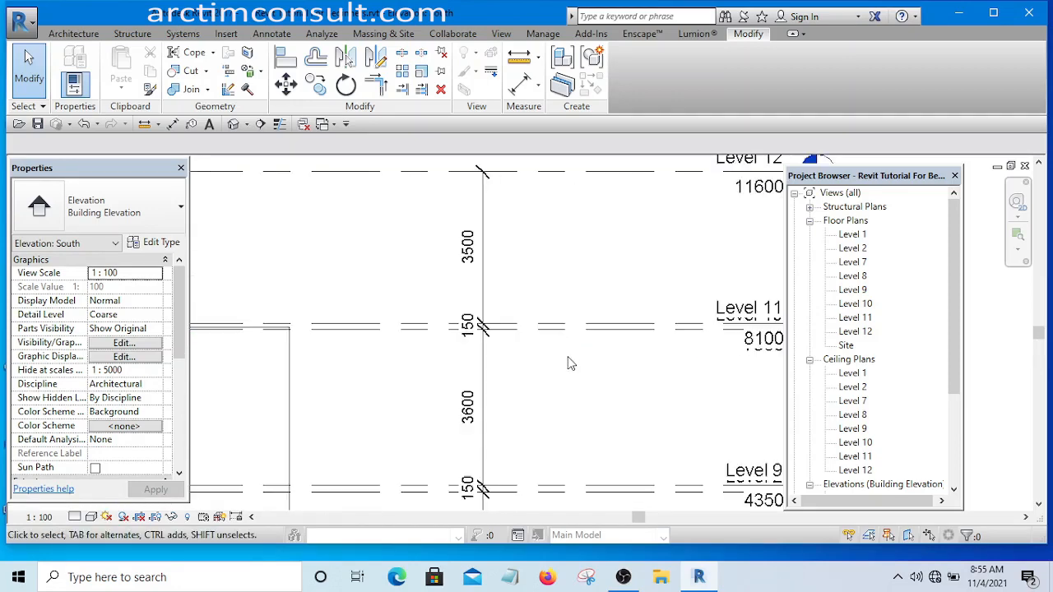
Step: Delete Level 11 just above the top of the wall and accept the removal of its associated views
scroll(510, 362, "down", 3)
scroll(518, 357, "up", 4)
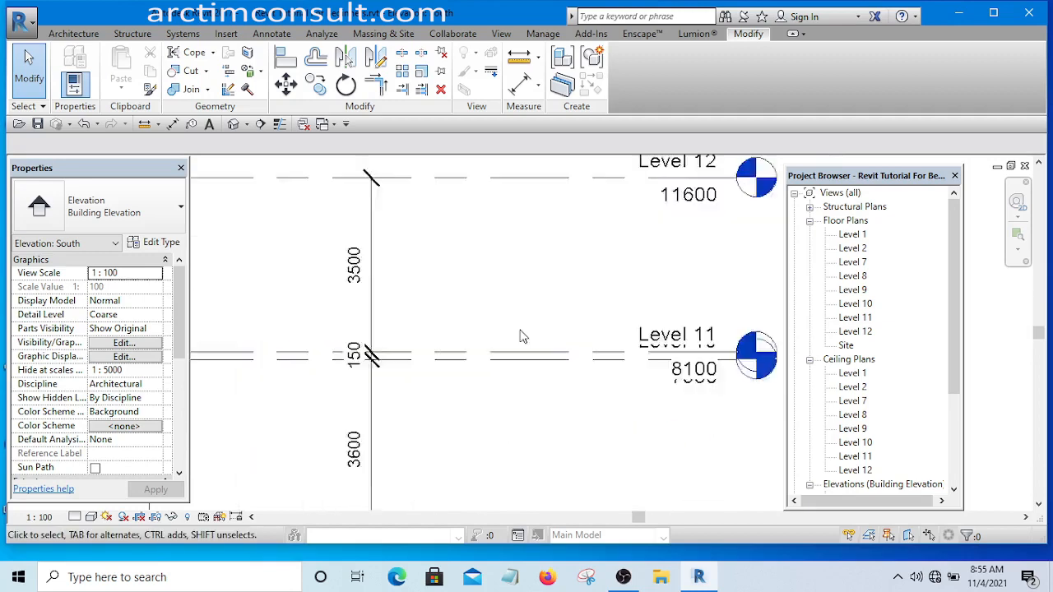
left_click(508, 358)
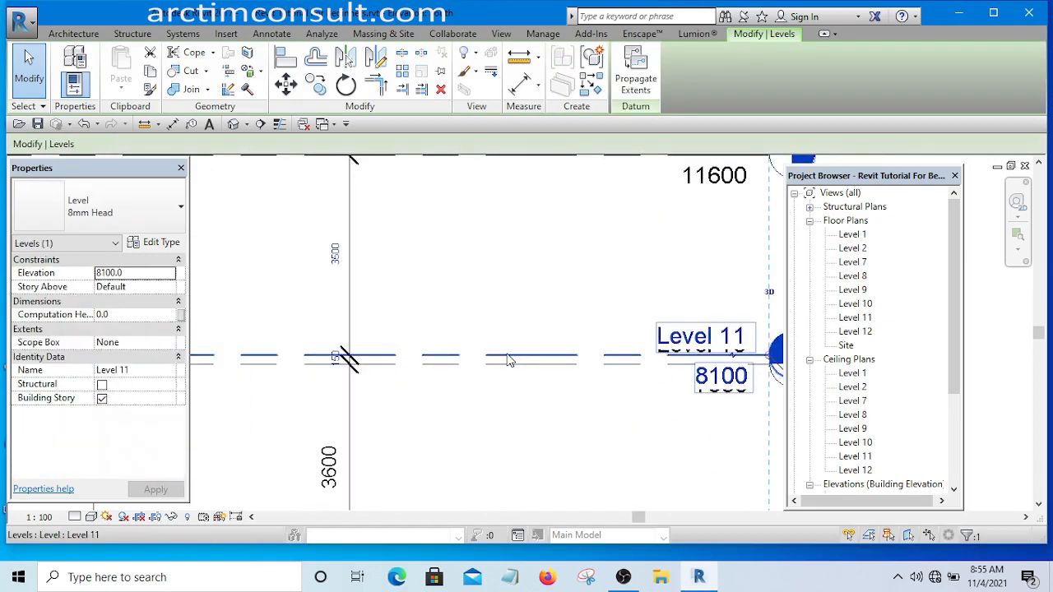
scroll(481, 287, "down", 2)
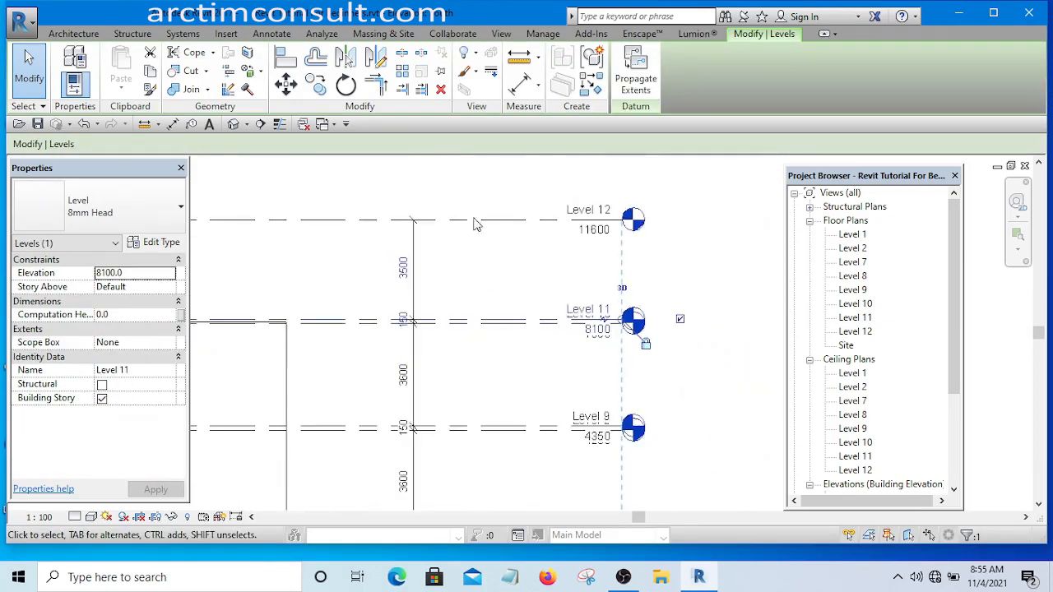
left_click(442, 91)
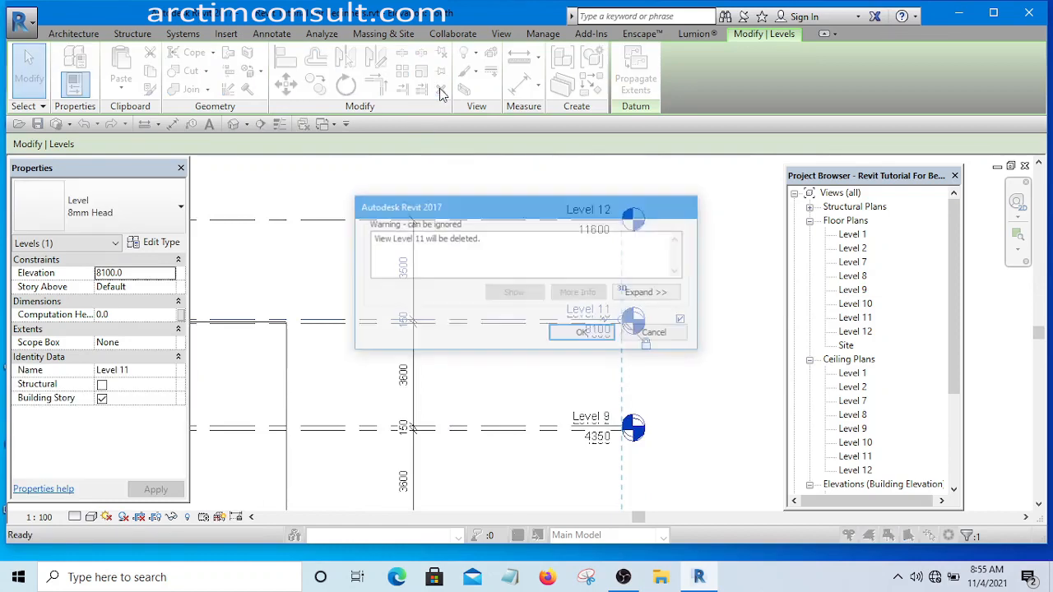
left_click(587, 333)
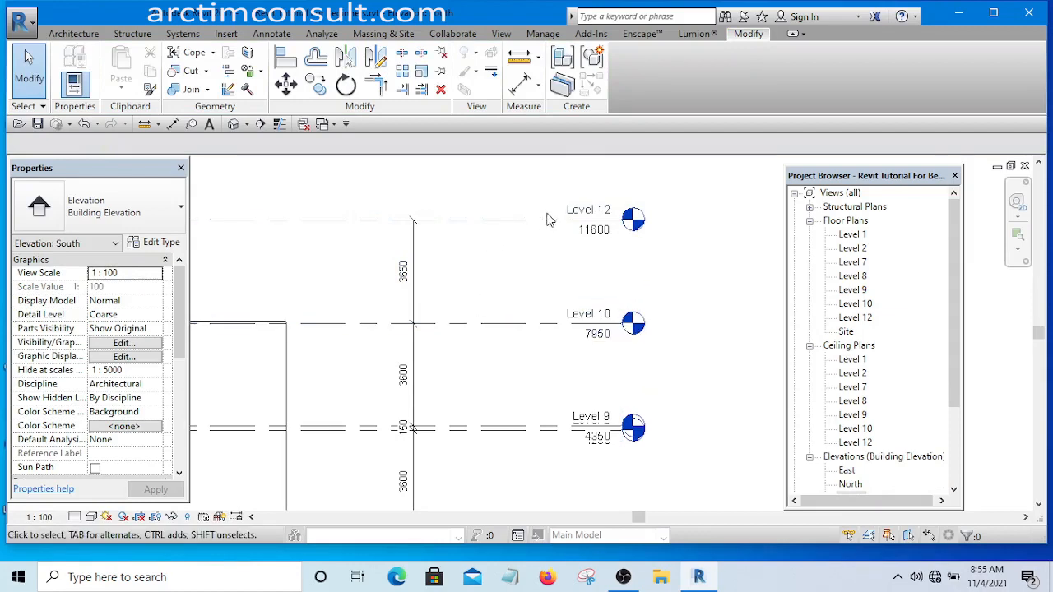
Step: Examine the remaining level stack against the wall, from the closely spaced Levels 7 and 8 up to Level 12
scroll(514, 214, "down", 3)
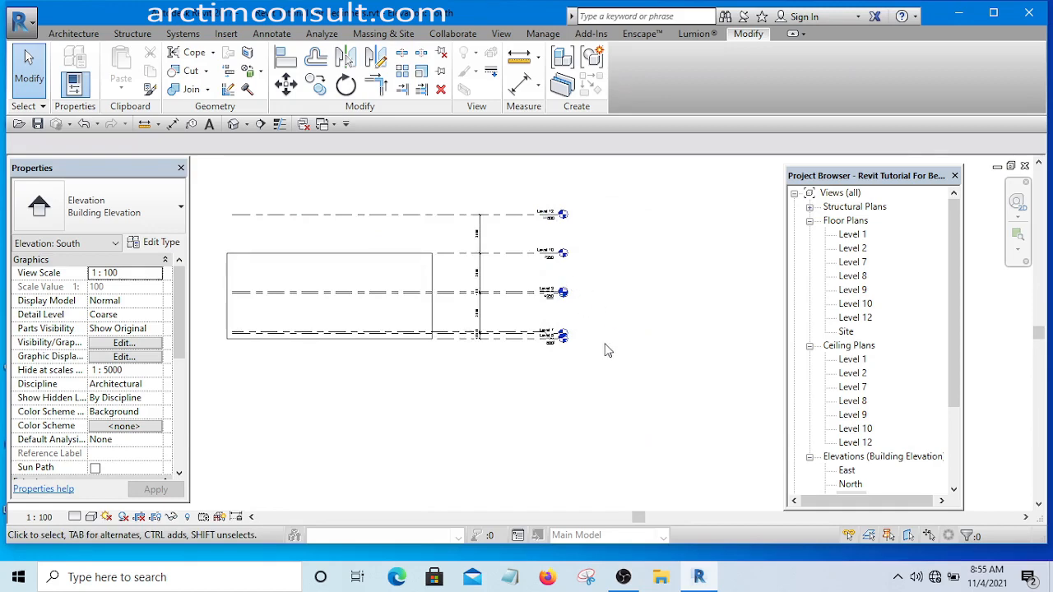
scroll(546, 338, "up", 5)
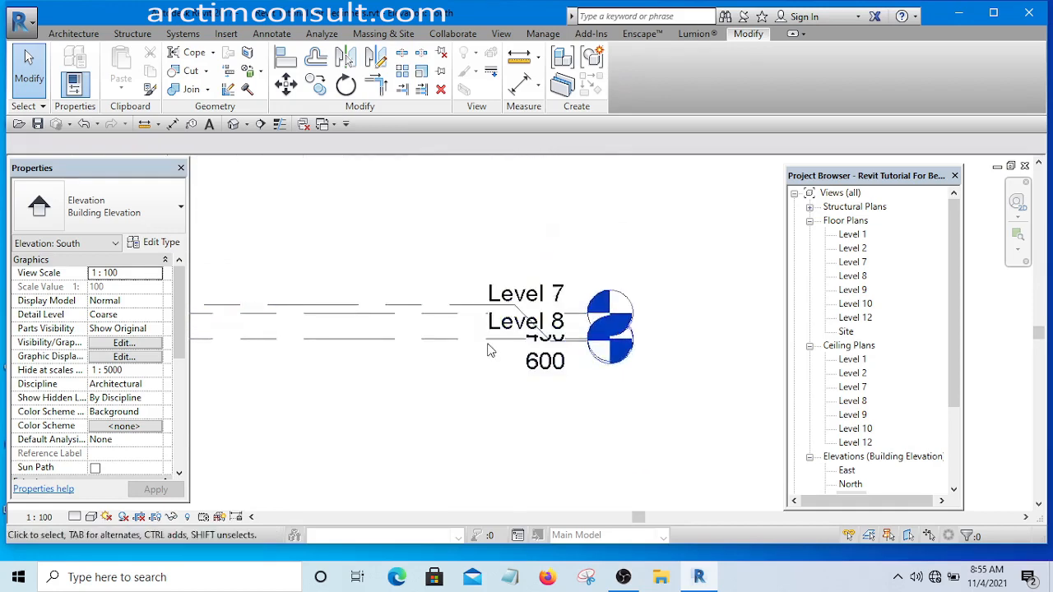
scroll(497, 304, "down", 4)
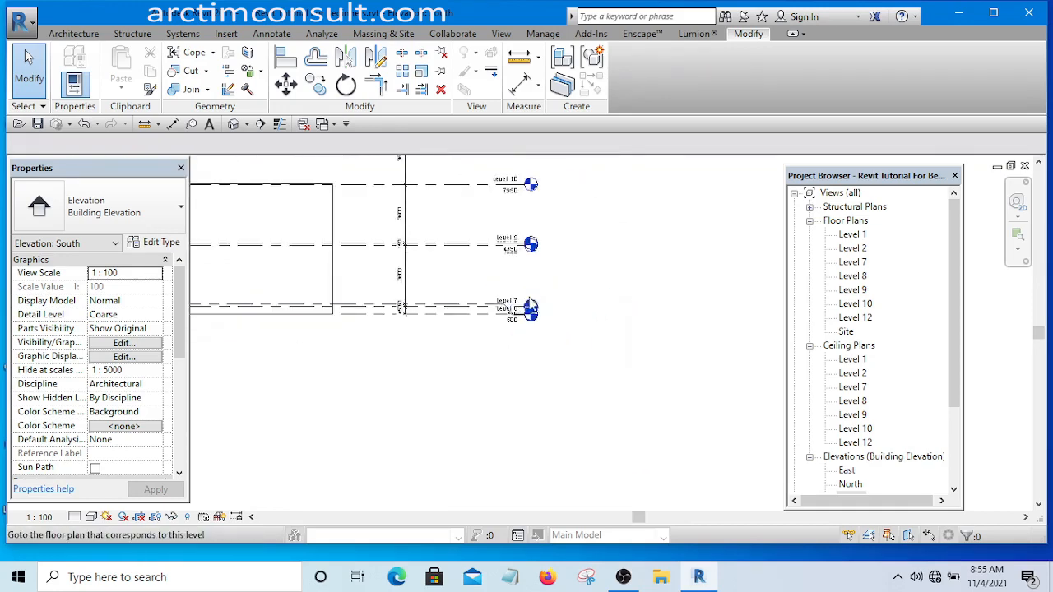
scroll(547, 280, "down", 1)
middle_click_drag(554, 265, 540, 324)
scroll(439, 235, "up", 4)
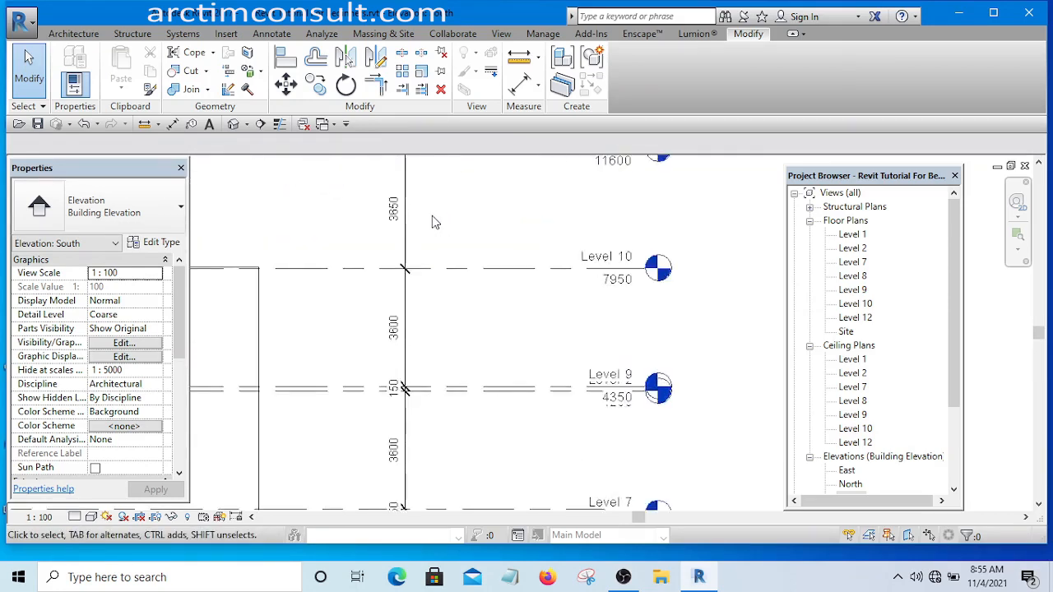
scroll(465, 235, "down", 5)
middle_click_drag(469, 238, 427, 319)
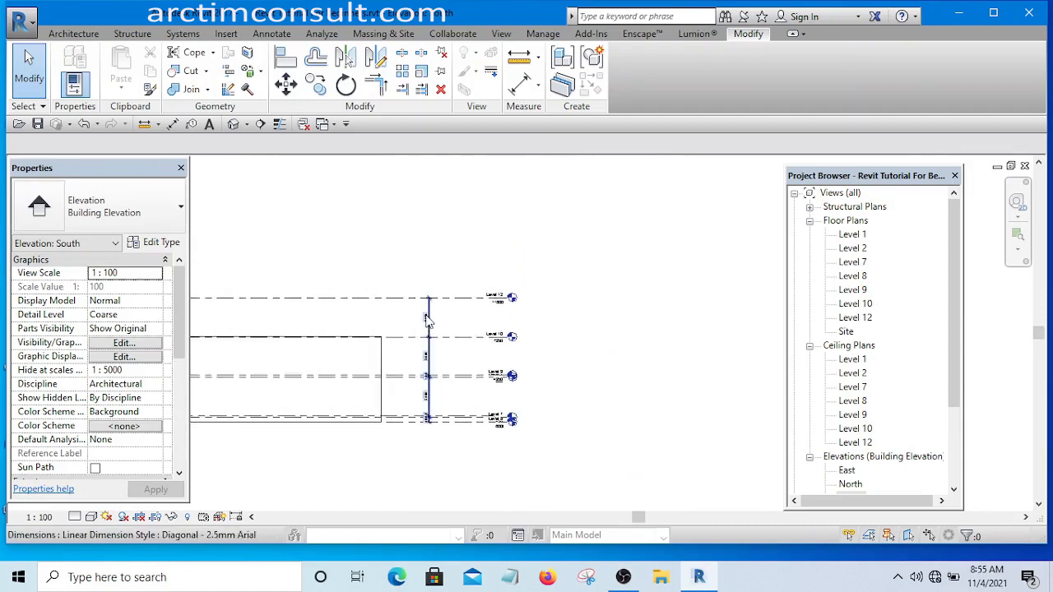
Step: Set the spacing between Level 10 and Level 12 to 5000 by adjusting Level 12, and clear the selection
scroll(427, 320, "up", 8)
scroll(416, 284, "down", 3)
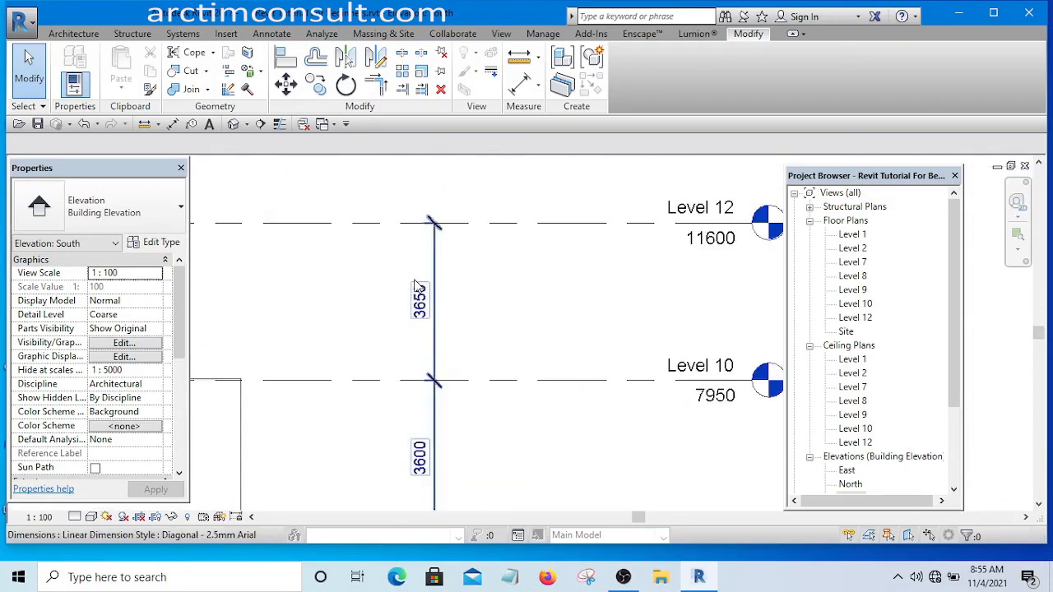
scroll(415, 283, "down", 3)
scroll(427, 287, "up", 6)
scroll(519, 301, "down", 4)
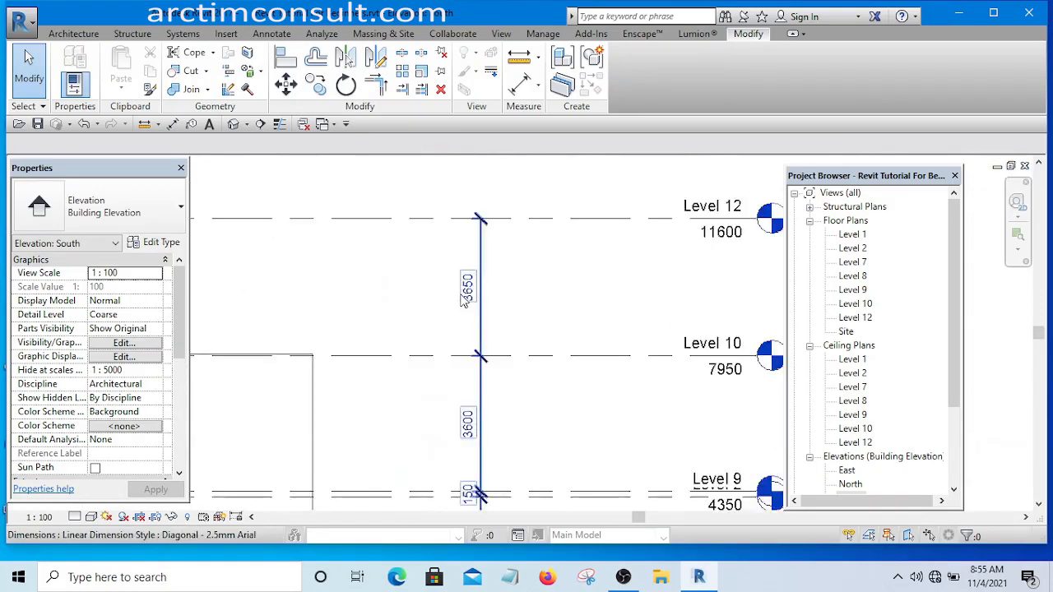
scroll(464, 301, "down", 3)
left_click_drag(563, 202, 523, 304)
scroll(475, 294, "up", 4)
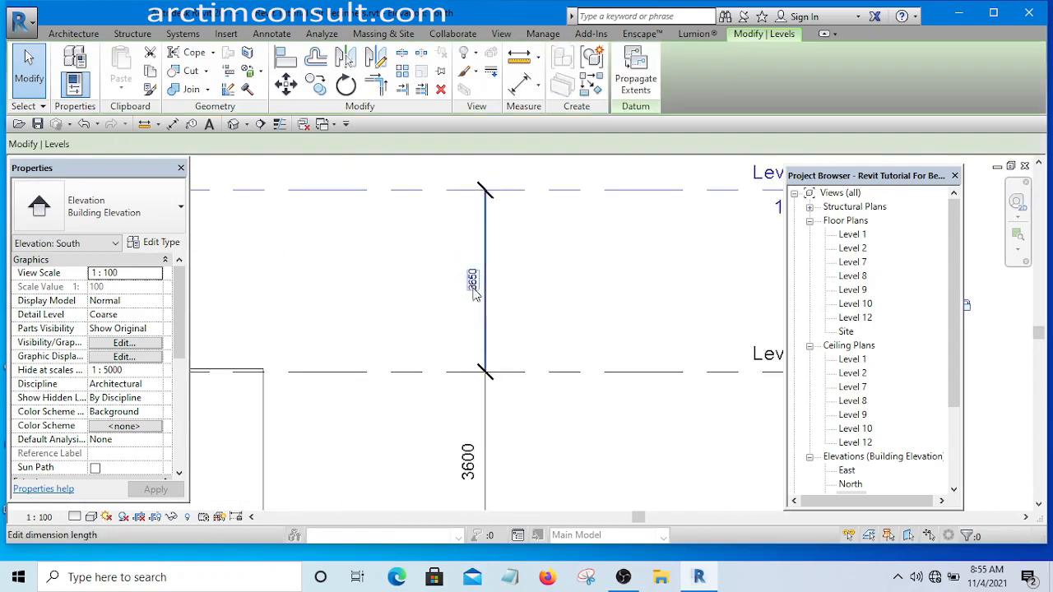
left_click(473, 288)
type("5")
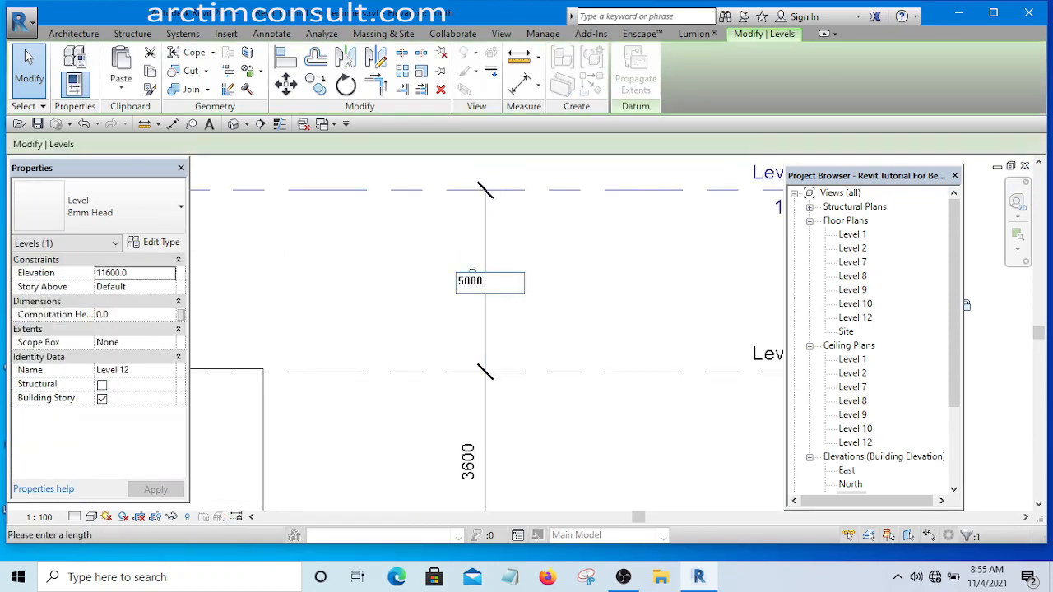
type("000")
key("Return")
key("Escape")
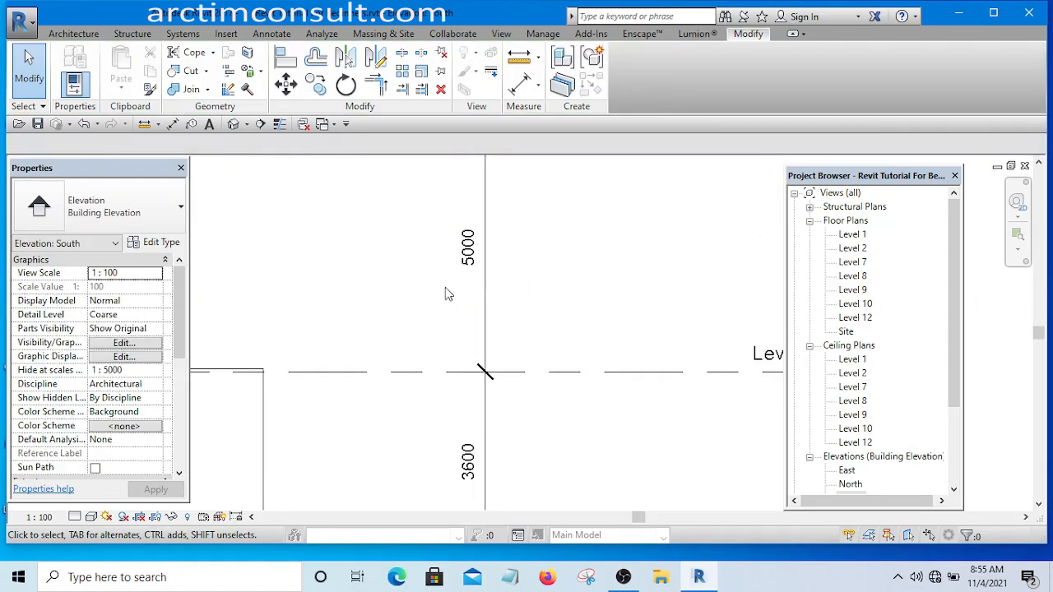
Step: Inspect the overlapping level heads of Levels 7 and 8, and the level names and elevations up to Level 10
scroll(445, 294, "down", 5)
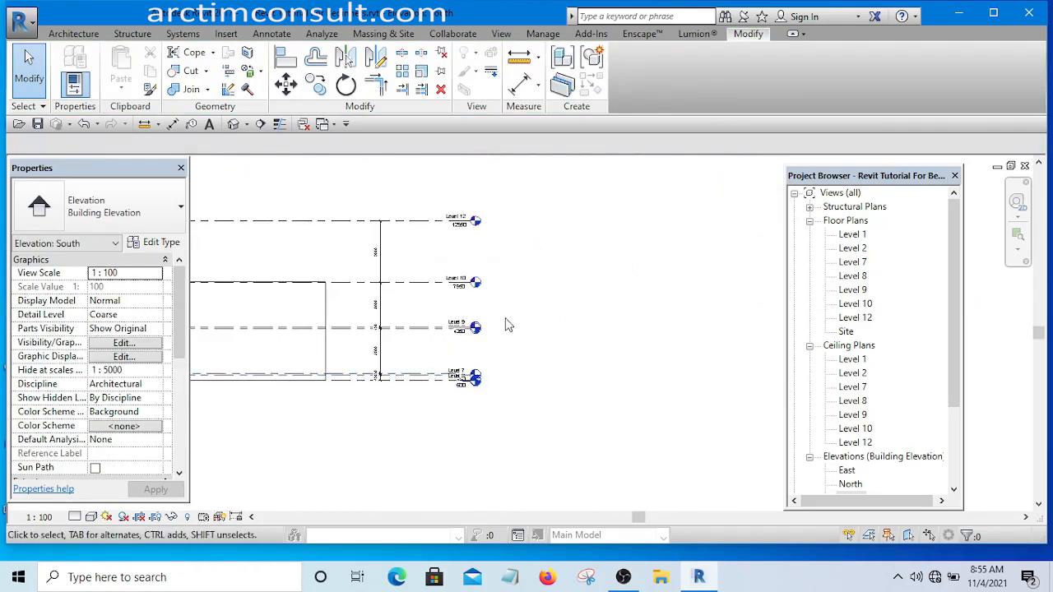
scroll(502, 333, "up", 6)
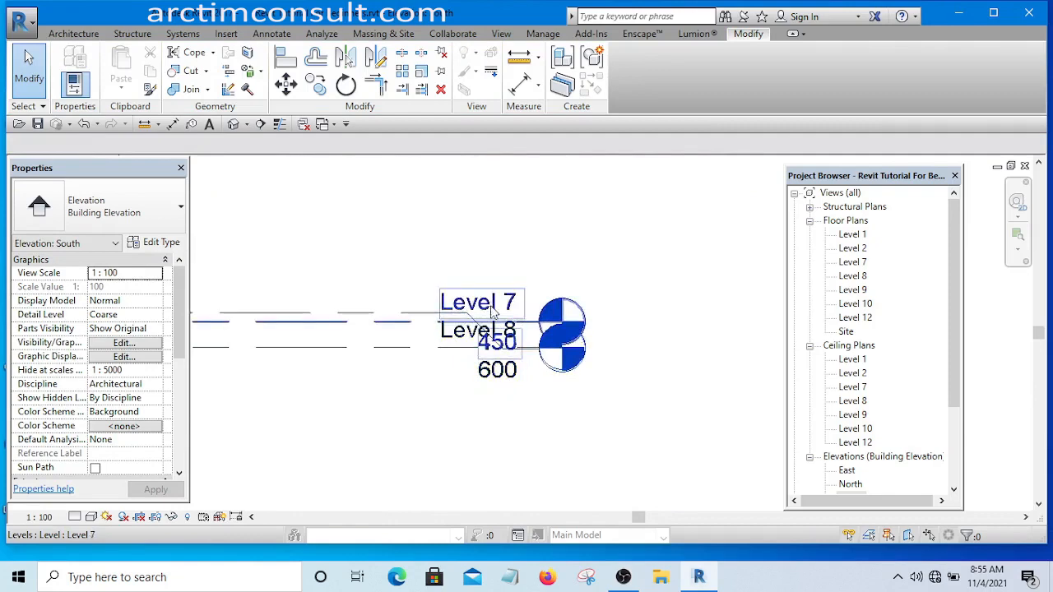
scroll(492, 306, "down", 3)
scroll(491, 307, "up", 5)
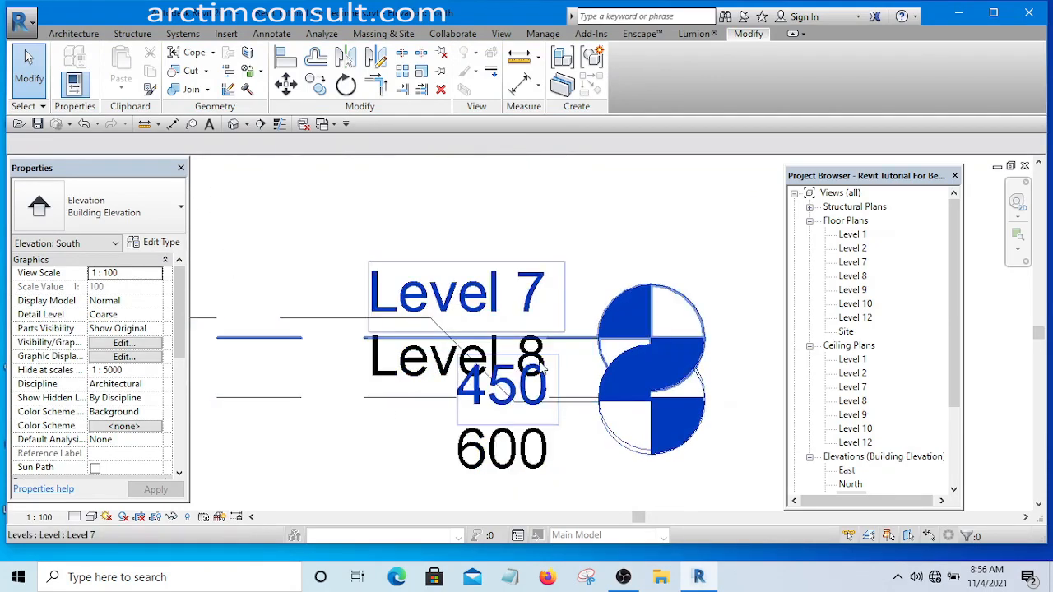
middle_click_drag(540, 324, 533, 456)
scroll(529, 440, "down", 5)
scroll(488, 272, "up", 2)
middle_click_drag(488, 272, 504, 416)
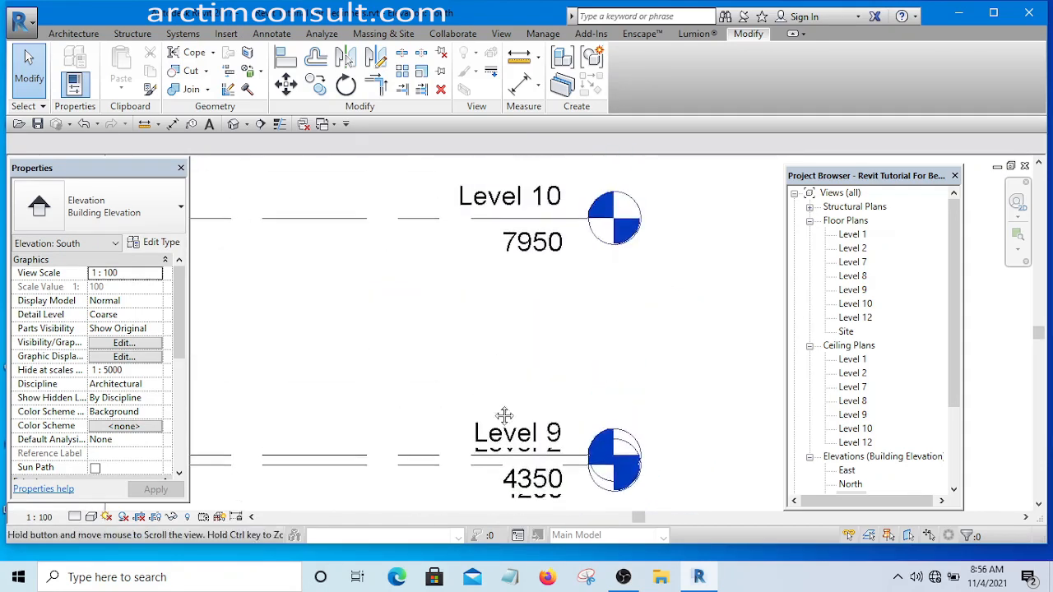
Step: Examine the level lines and heads in the South elevation, from Level 12 down to Levels 7 and 8
scroll(516, 308, "down", 4)
scroll(588, 321, "up", 3)
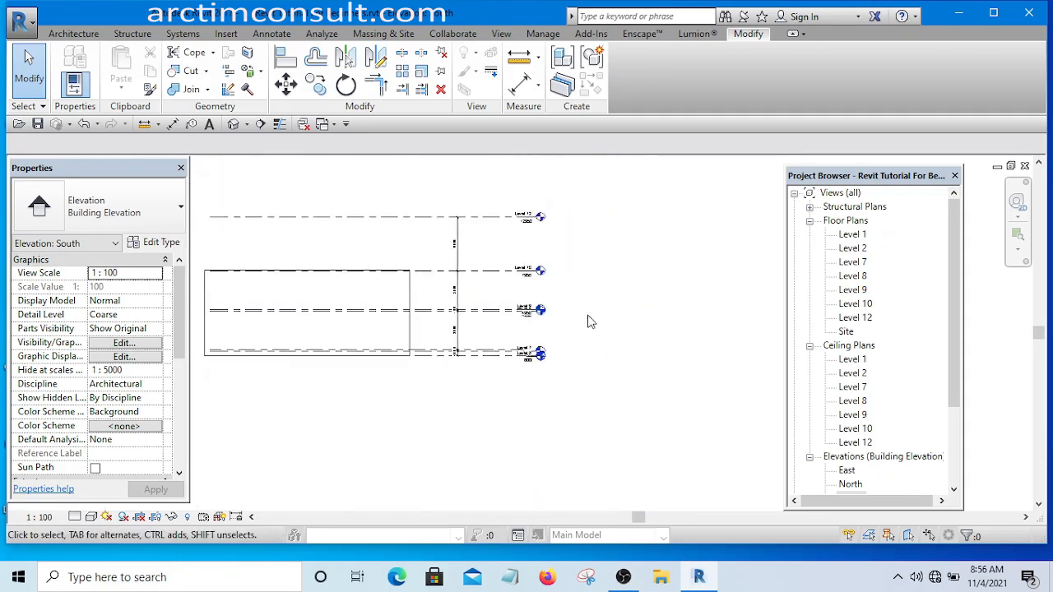
scroll(544, 367, "down", 2)
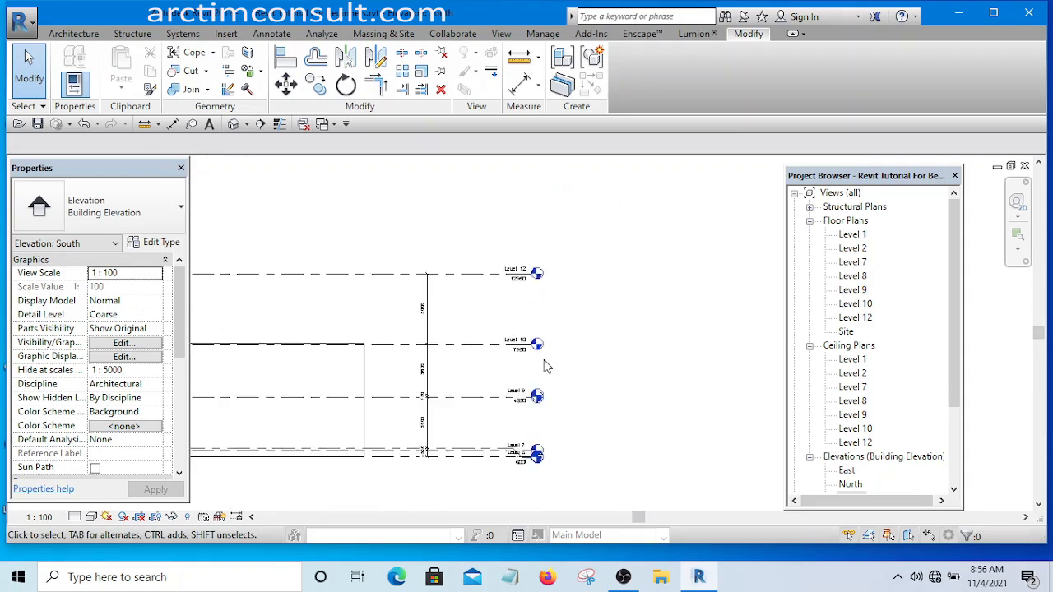
middle_click_drag(558, 421, 560, 359)
scroll(535, 360, "up", 3)
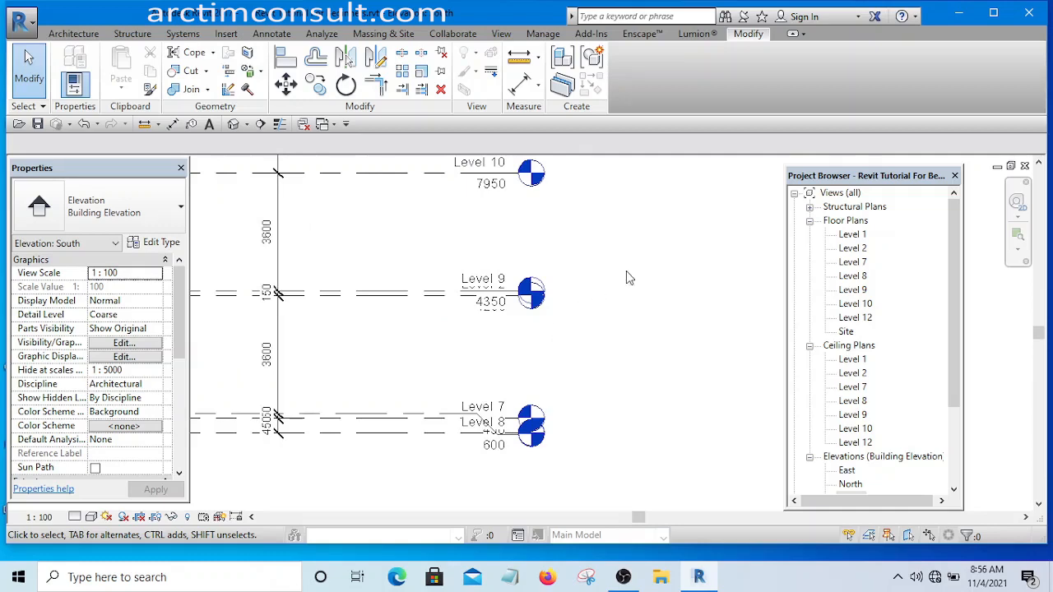
scroll(697, 248, "down", 2)
scroll(585, 343, "up", 2)
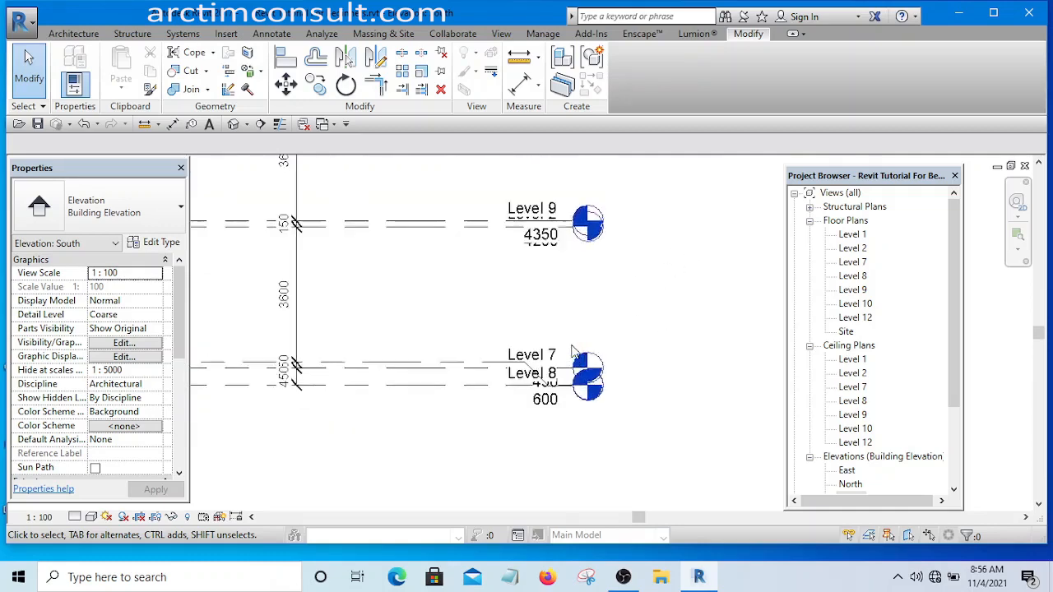
scroll(712, 245, "down", 4)
scroll(713, 312, "up", 1)
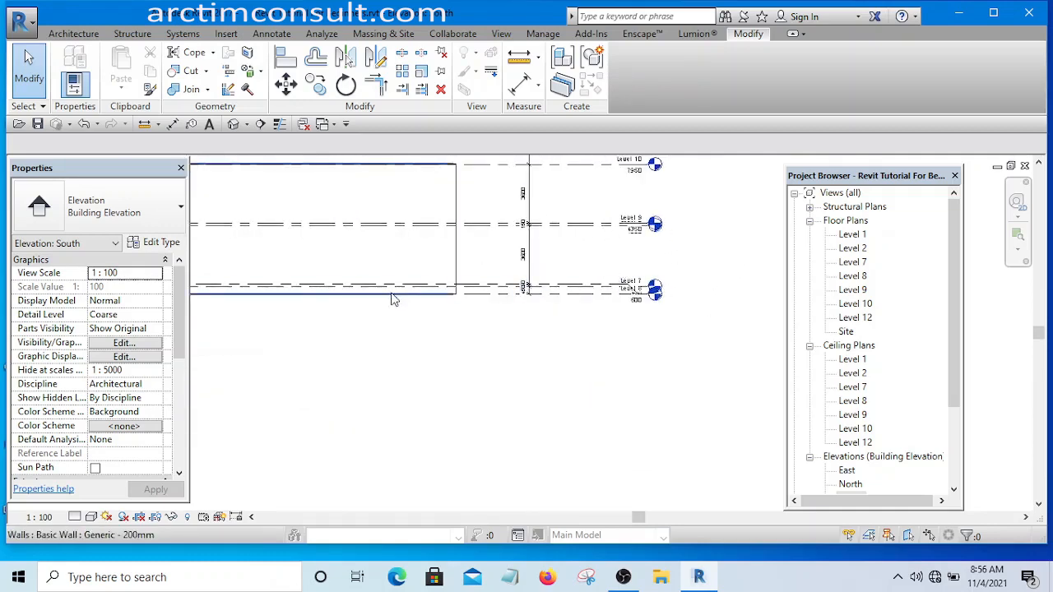
scroll(429, 287, "up", 3)
scroll(481, 287, "up", 2)
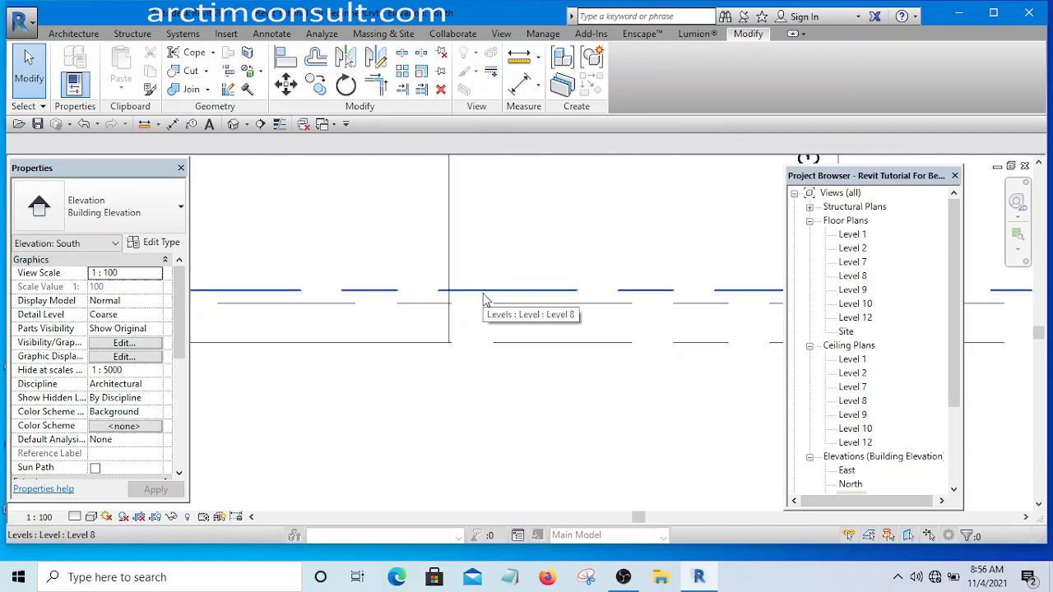
scroll(485, 300, "down", 3)
scroll(536, 291, "up", 4)
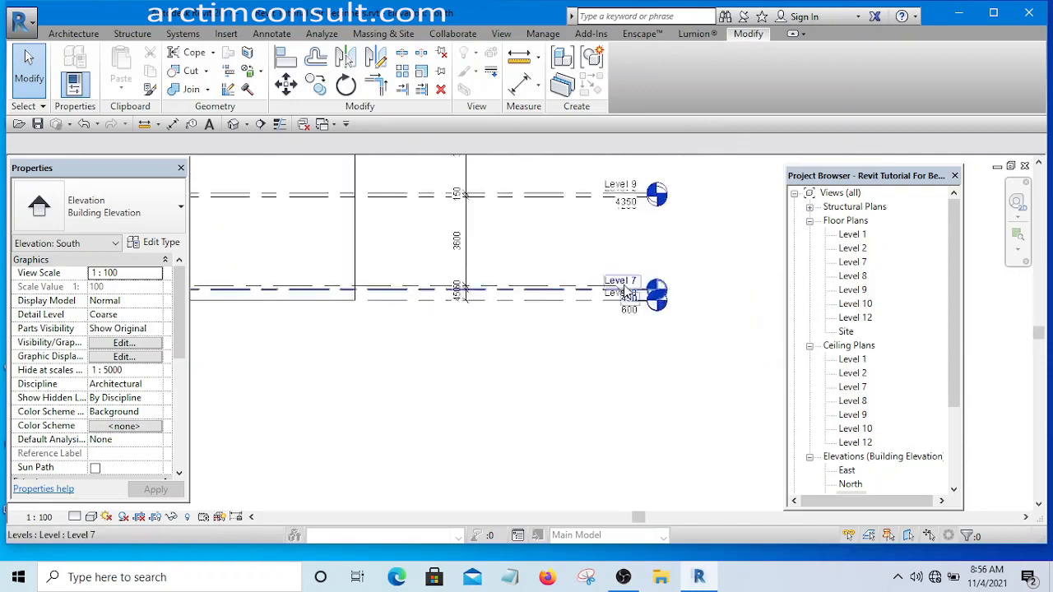
Step: Rename Level 7 as Ground Floor Plan and rename its corresponding views as well
scroll(536, 291, "up", 1)
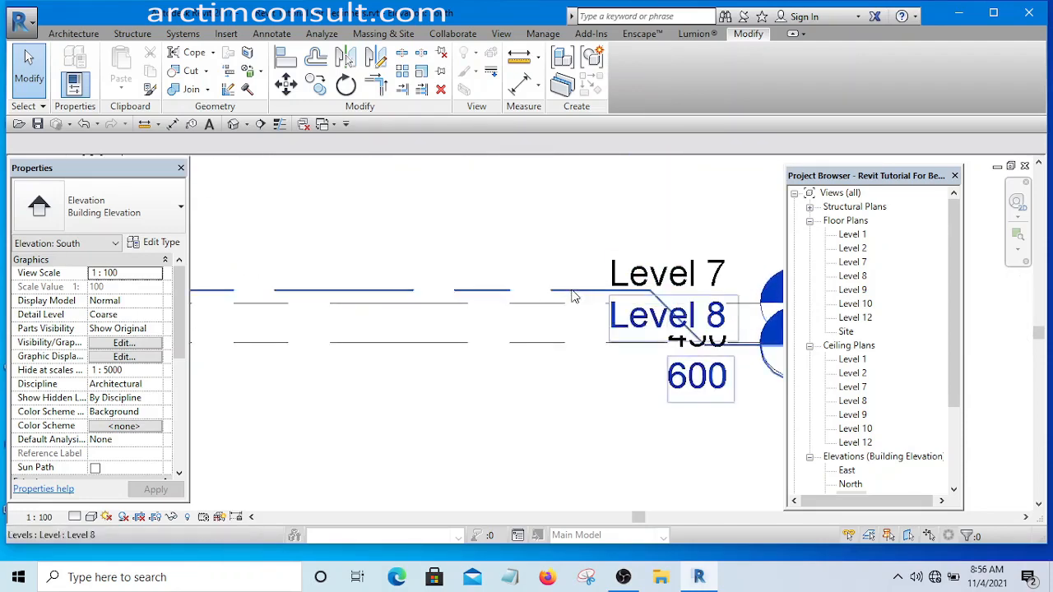
scroll(444, 251, "down", 2)
scroll(526, 272, "up", 4)
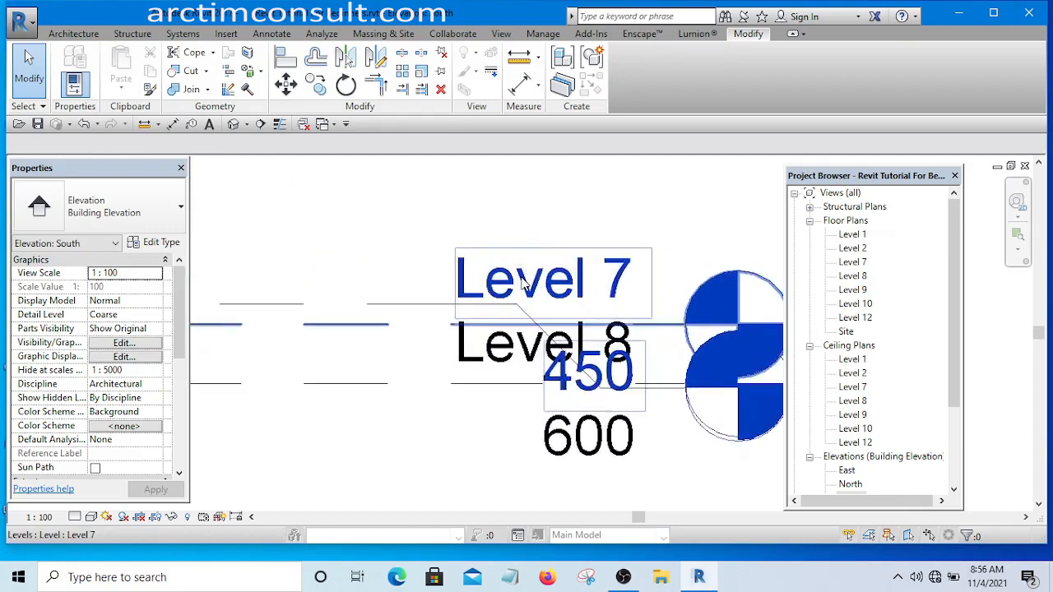
left_click(543, 281)
left_click(618, 283)
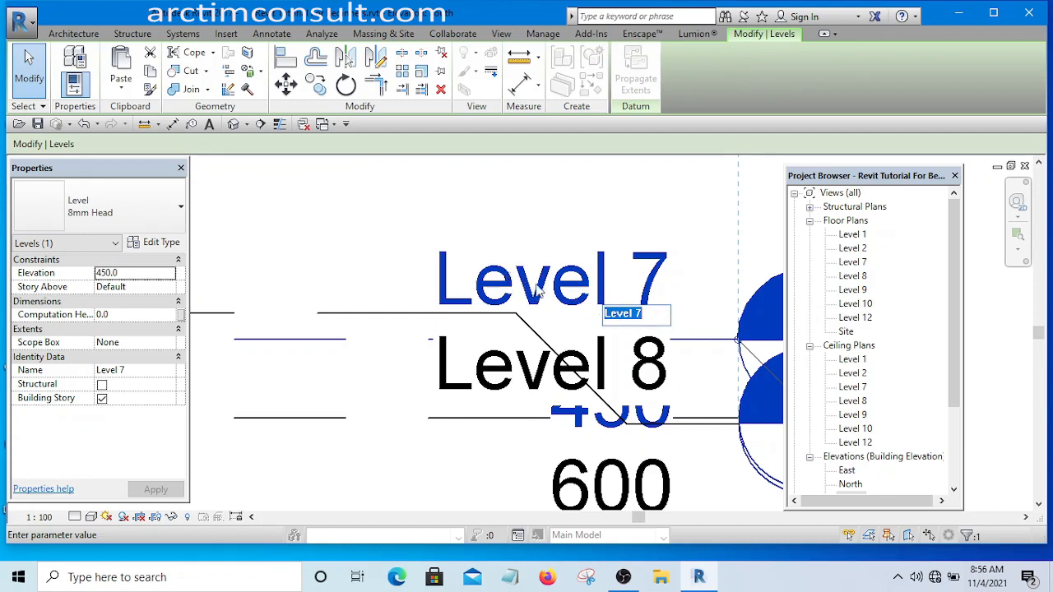
left_click_drag(655, 315, 611, 309)
type("Gr")
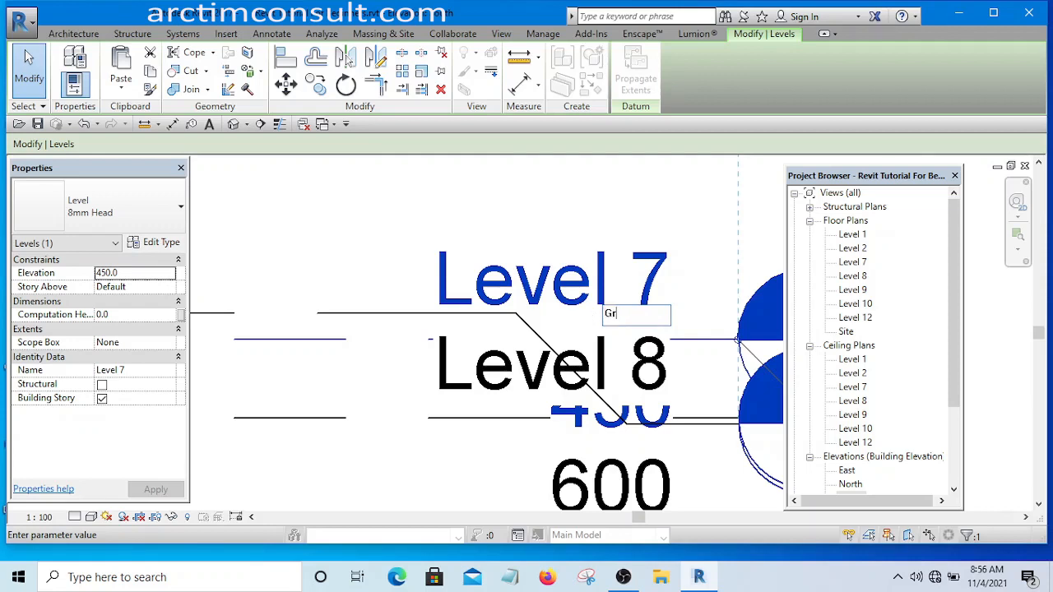
type("ound")
type(" Floor Plan")
left_click(321, 208)
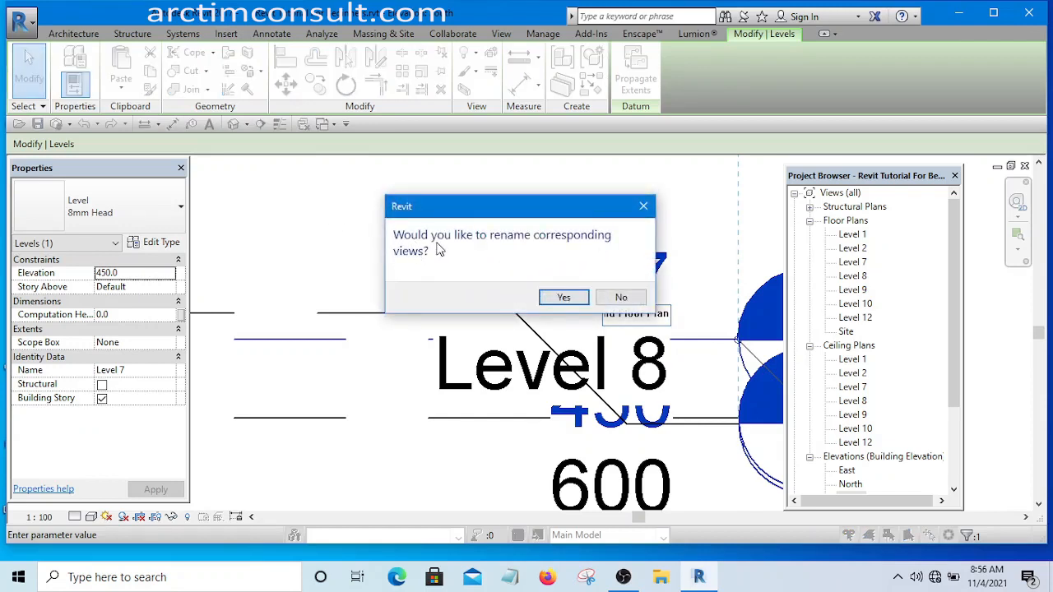
left_click(567, 297)
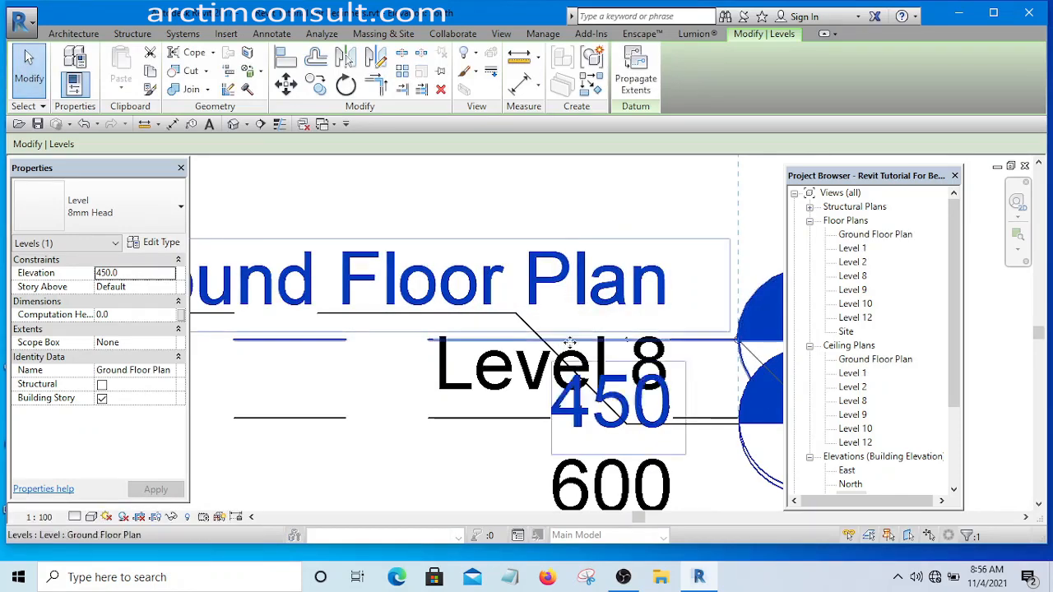
Step: View the Ground Floor Plan floor plan and return to the South elevation
double_click(861, 235)
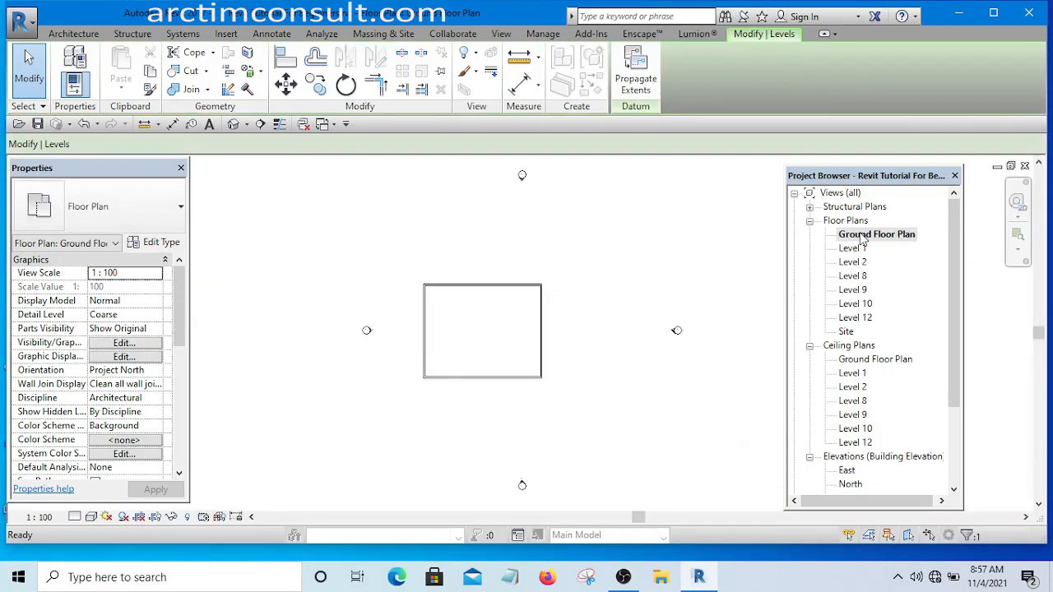
scroll(491, 332, "up", 3)
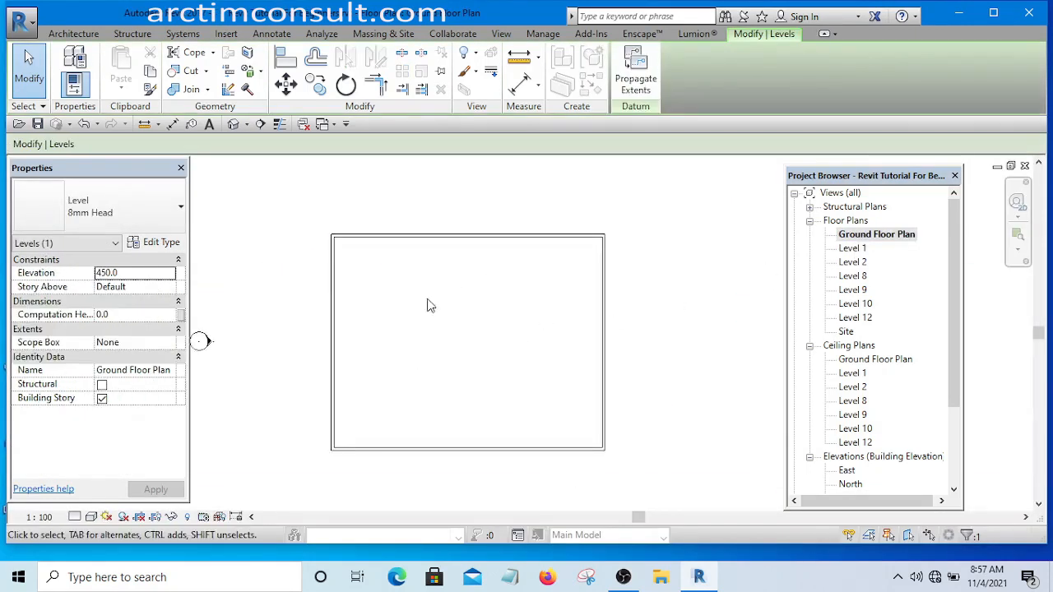
scroll(430, 296, "down", 2)
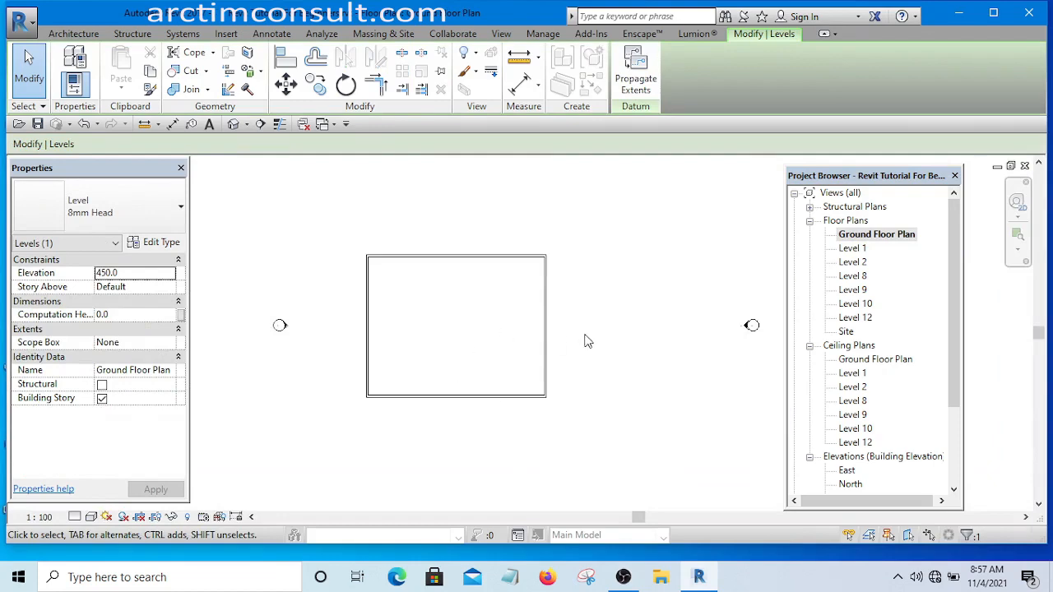
left_click_drag(955, 311, 967, 437)
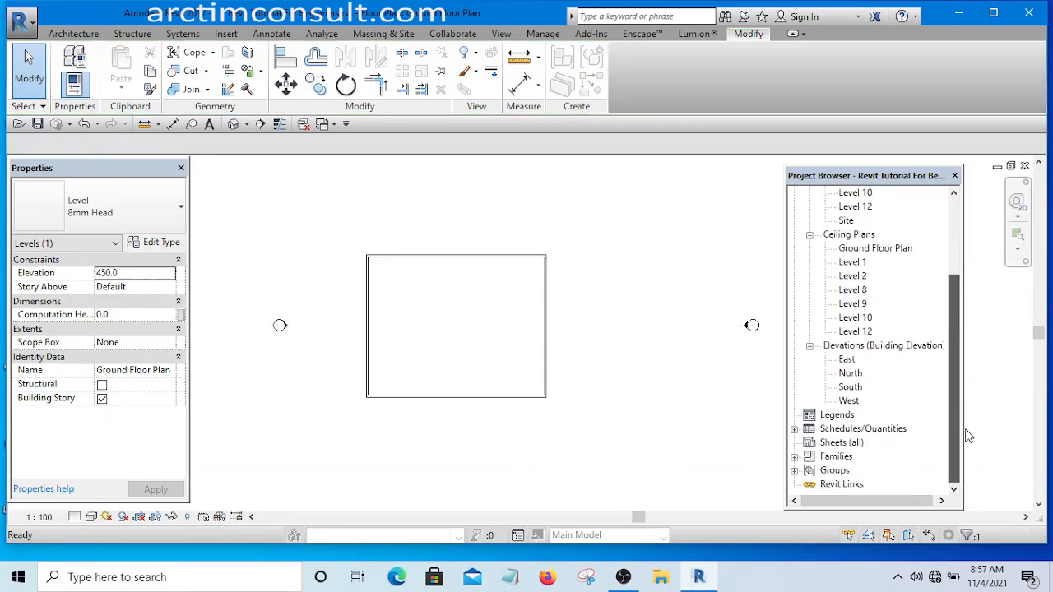
double_click(850, 386)
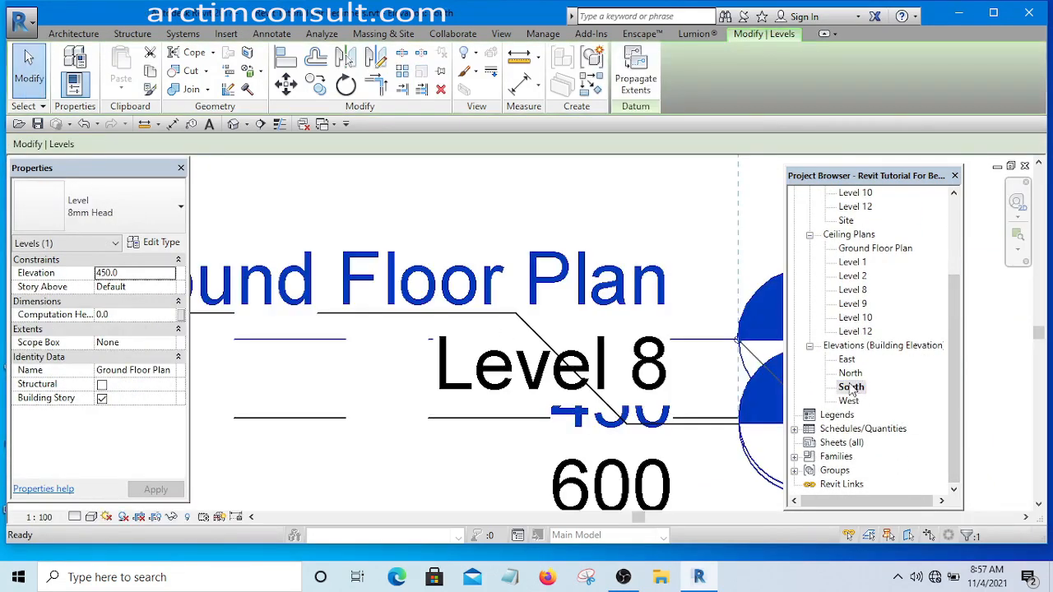
Step: Inspect the overlapping heads of Level 9 and Level 2 in the South elevation
scroll(608, 296, "down", 5)
middle_click_drag(610, 292, 621, 377)
scroll(563, 329, "up", 6)
scroll(617, 354, "down", 2)
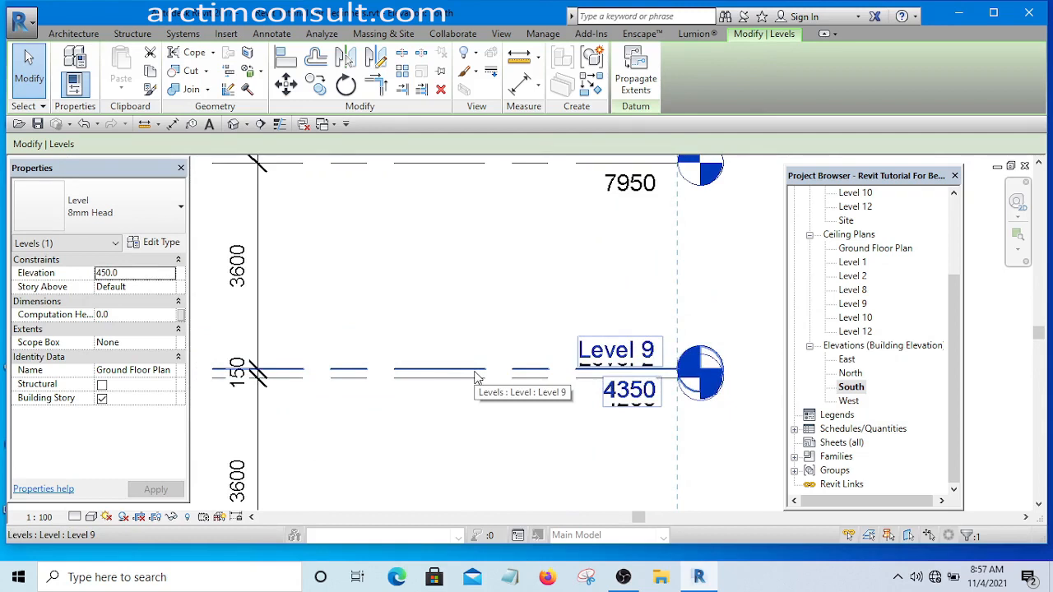
left_click(527, 374)
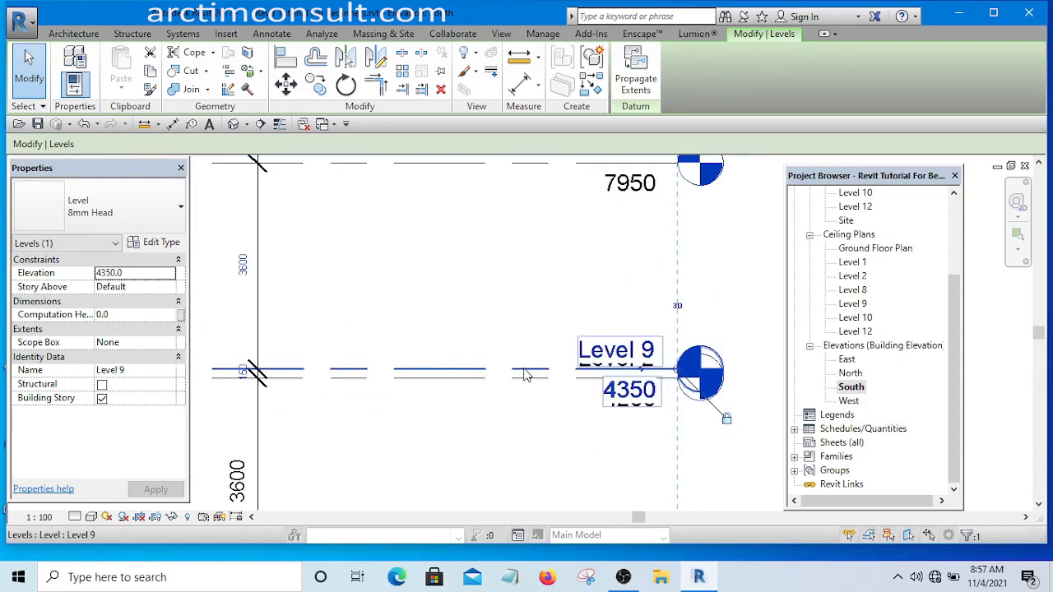
scroll(609, 347, "up", 3)
scroll(609, 347, "up", 2)
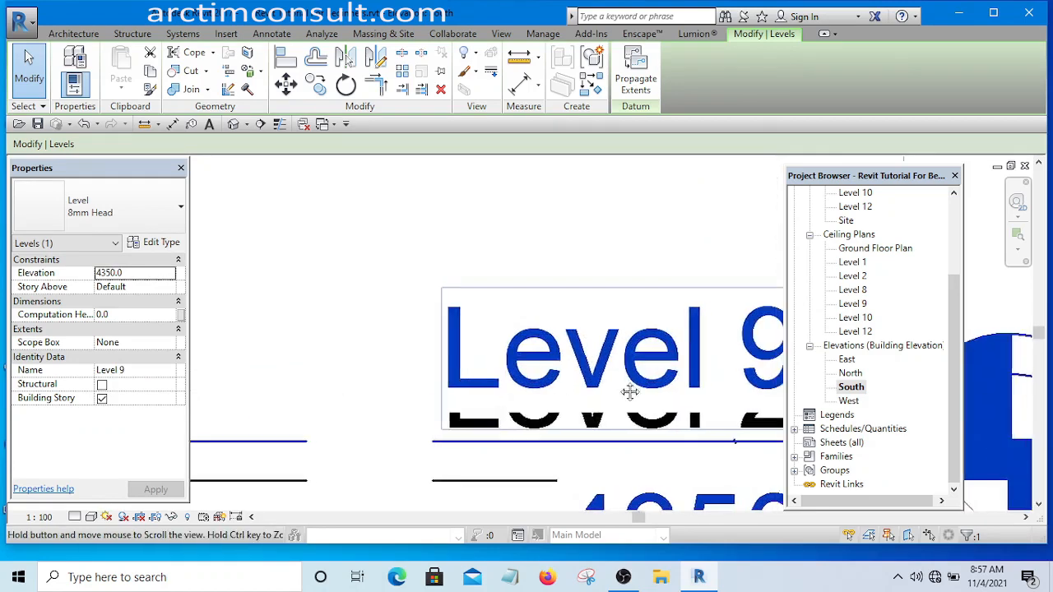
scroll(625, 362, "up", 2)
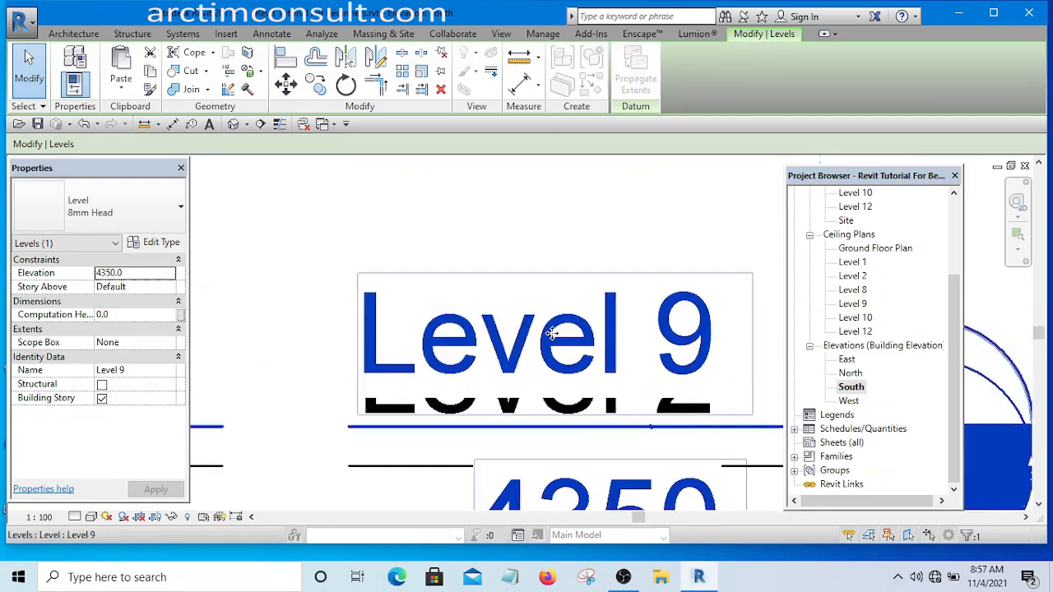
scroll(552, 339, "down", 4)
left_click(510, 272)
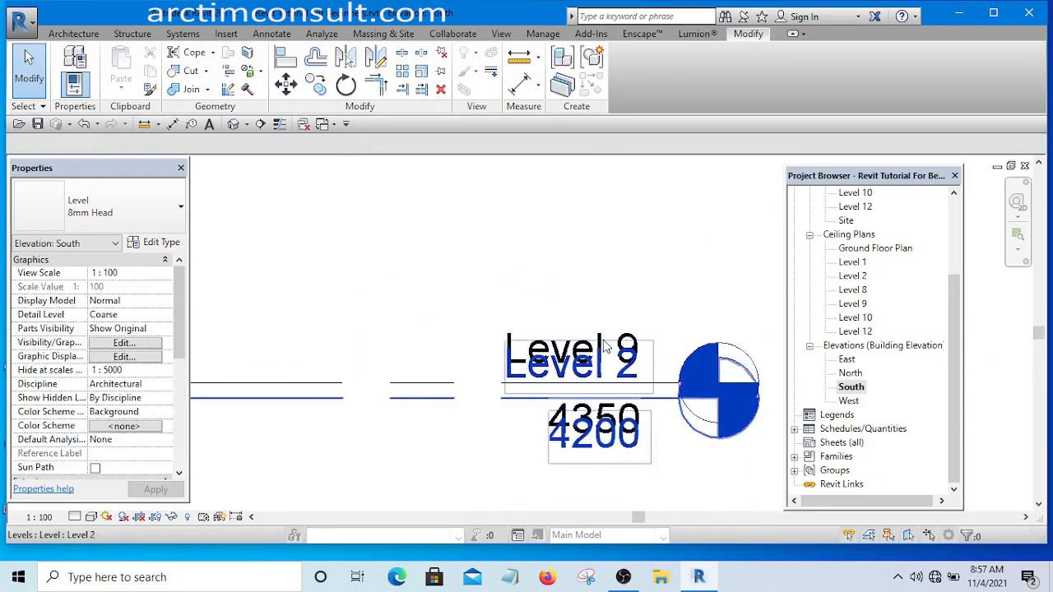
scroll(541, 345, "up", 3)
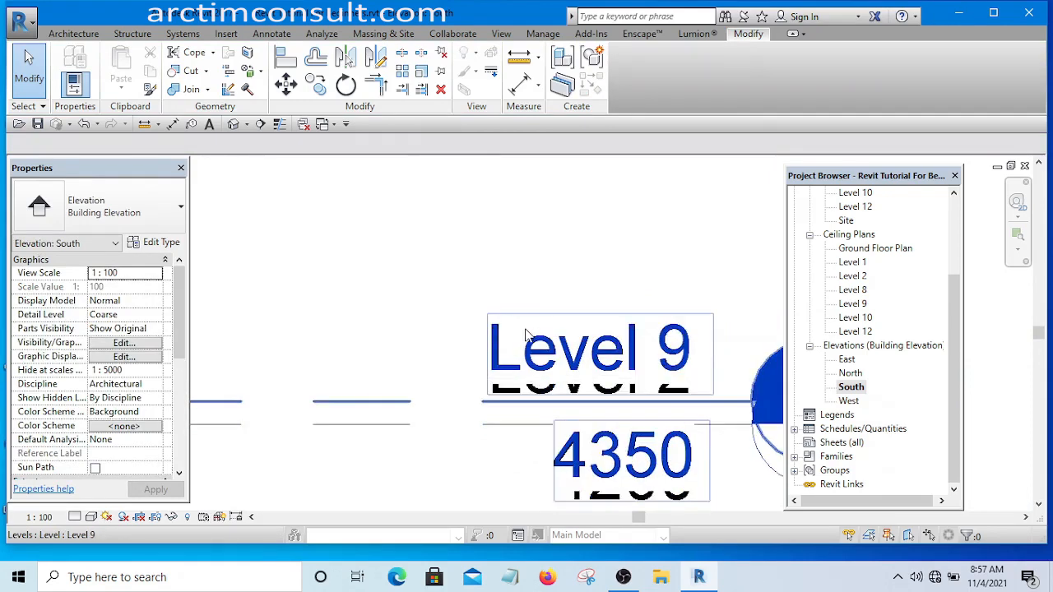
left_click(527, 338)
scroll(528, 333, "down", 4)
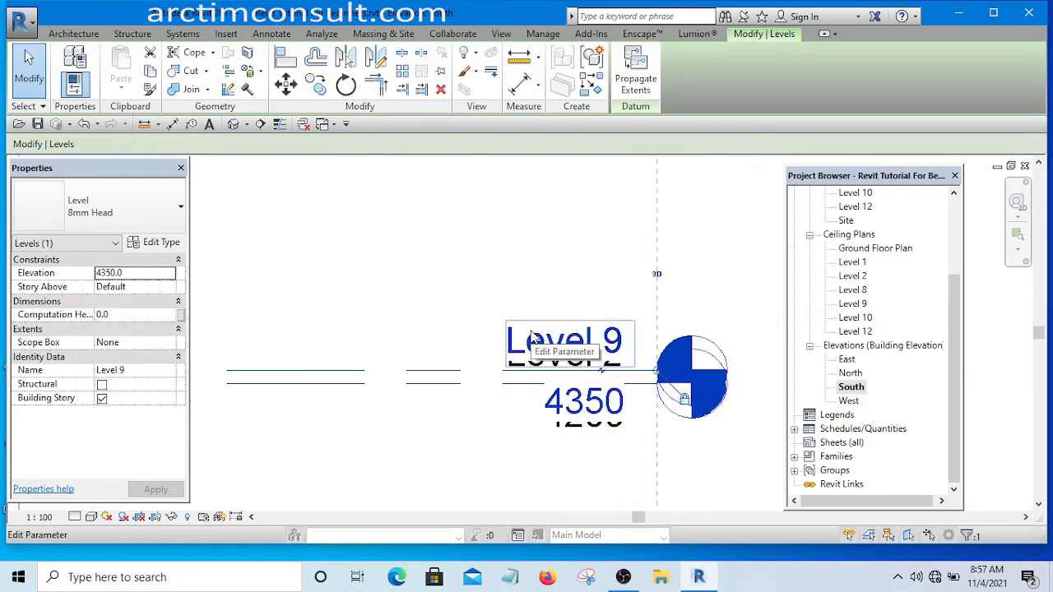
left_click(718, 275)
scroll(560, 339, "up", 3)
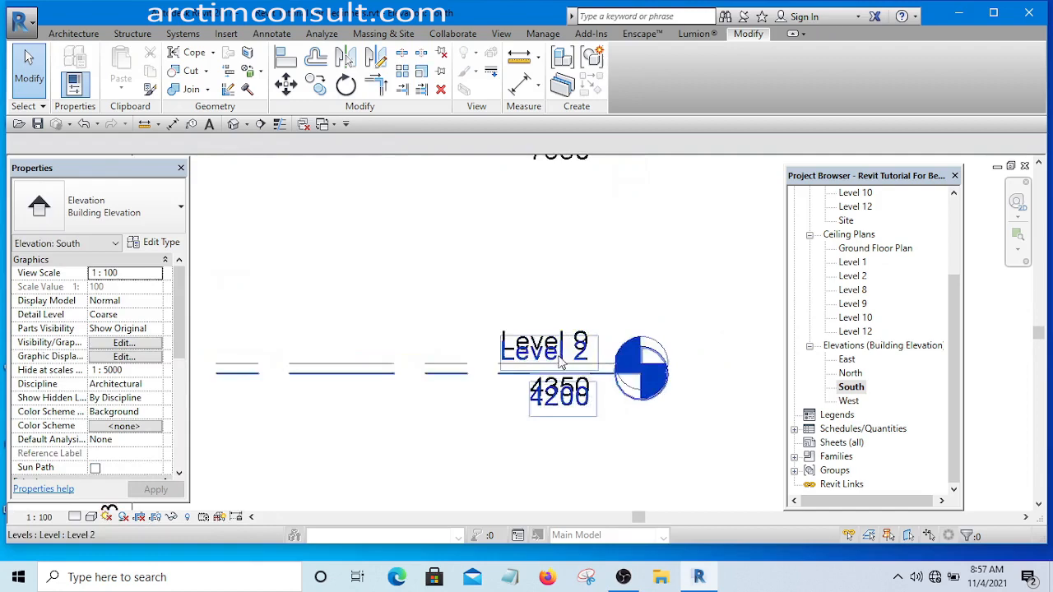
Step: Add an elbow to the Level 9 line next to its level head
left_click(393, 372)
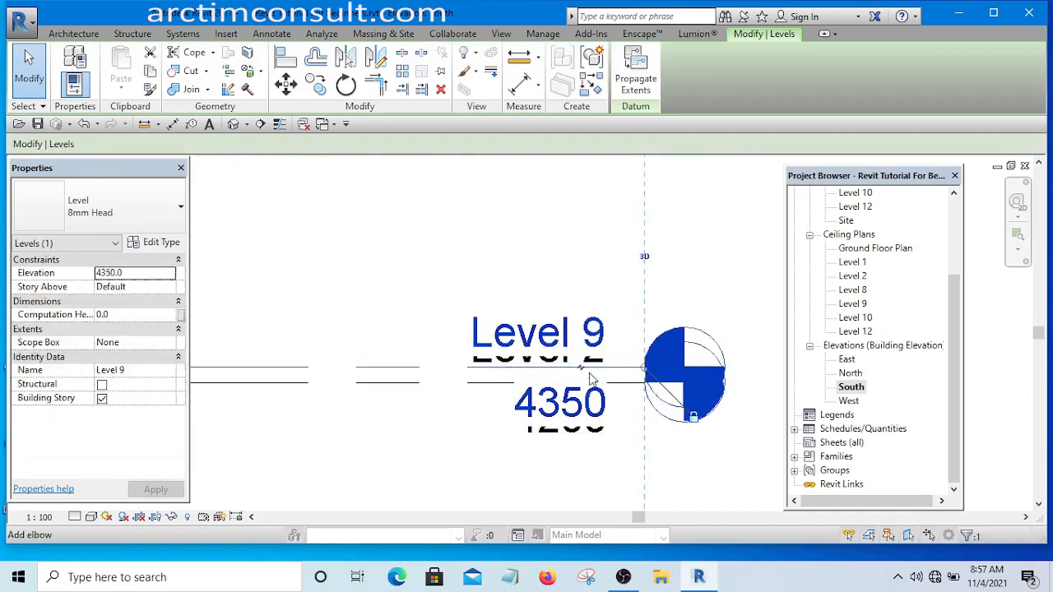
scroll(581, 375, "up", 2)
scroll(580, 375, "up", 3)
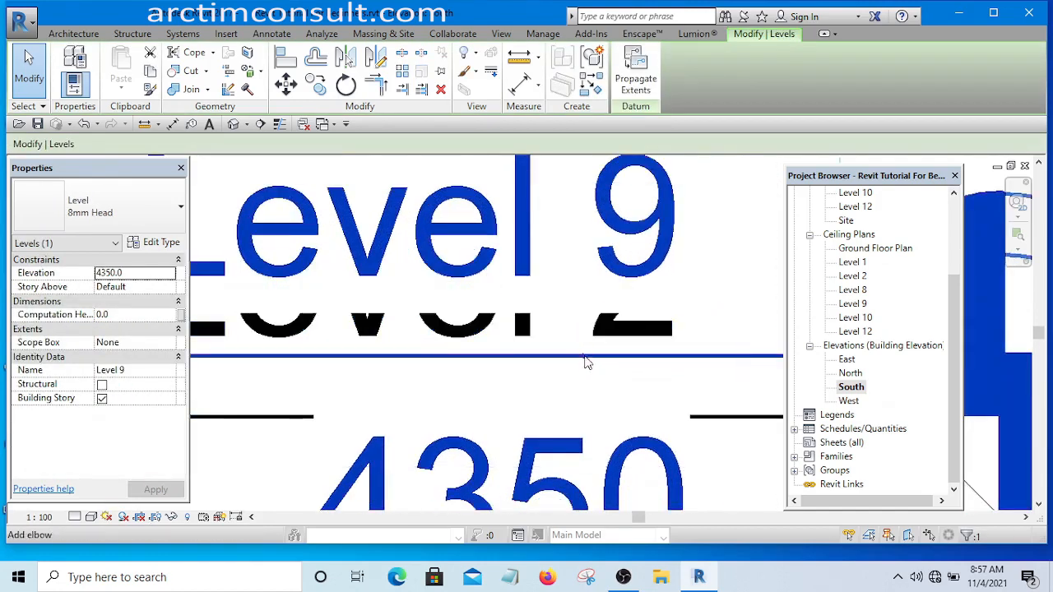
scroll(583, 365, "down", 3)
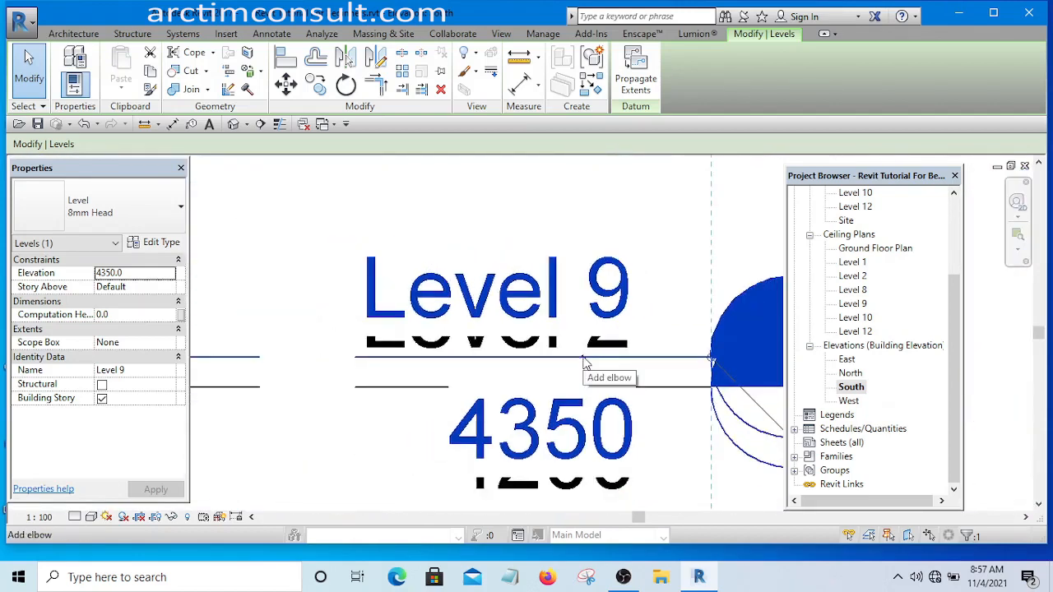
left_click(583, 357)
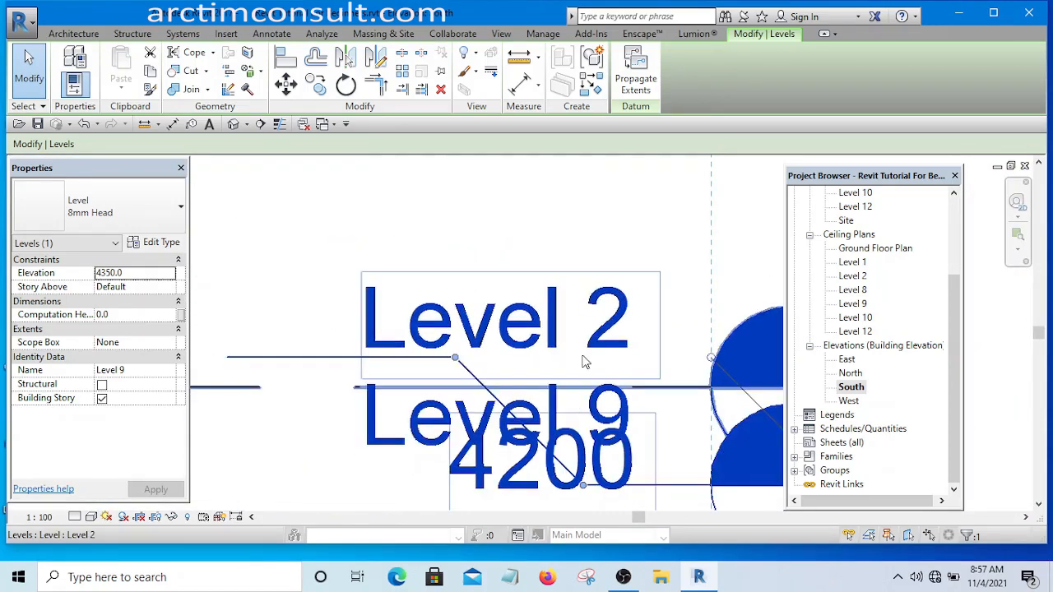
Step: Move the head end of Level 9's elbow upward so its head and labels sit clear above Level 2
scroll(581, 353, "down", 3)
scroll(588, 408, "up", 2)
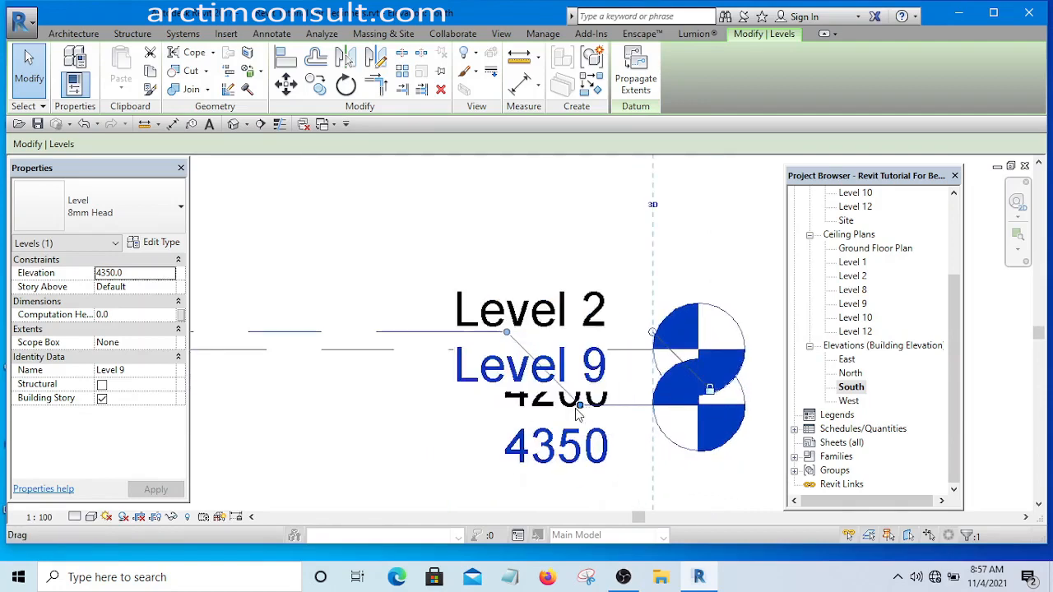
left_click_drag(581, 414, 614, 187)
middle_click_drag(633, 286, 623, 411)
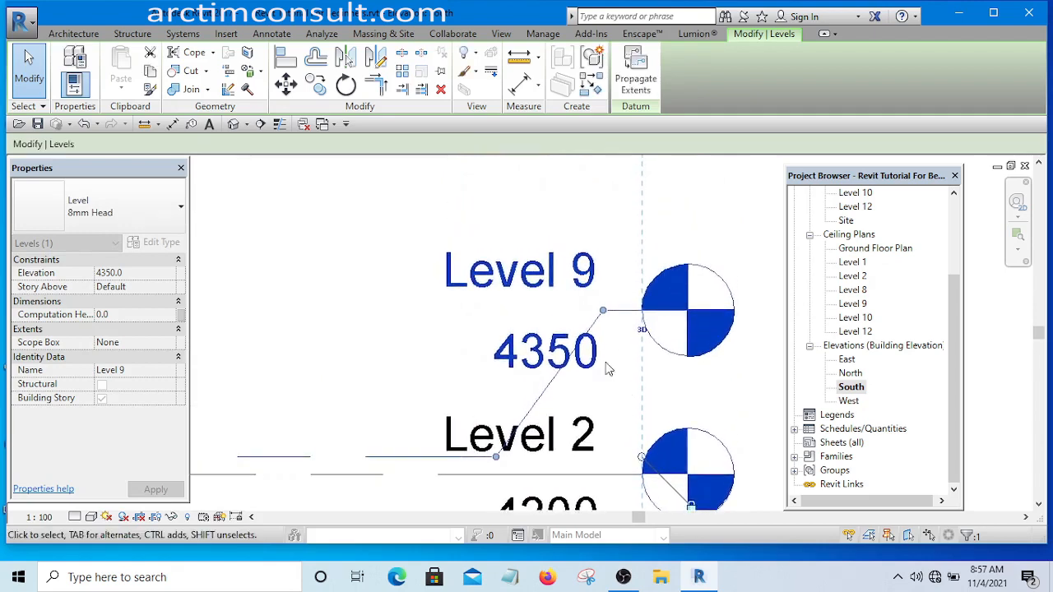
scroll(584, 337, "down", 4)
scroll(673, 308, "up", 3)
left_click(697, 287)
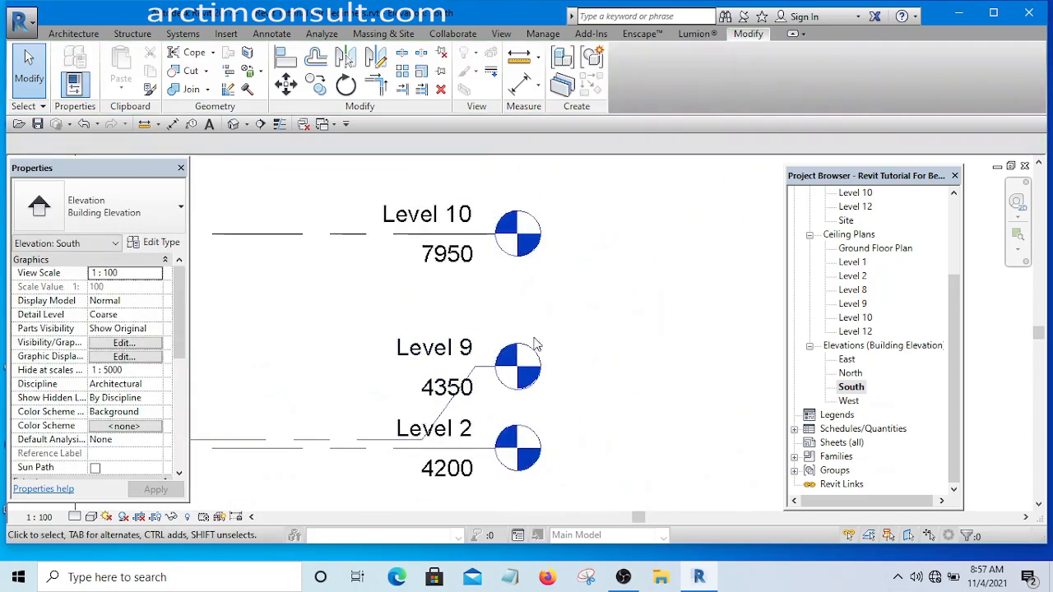
Step: Rename Level 9 as "First Floor Plan" and rename its corresponding views
scroll(411, 375, "up", 3)
left_click(480, 306)
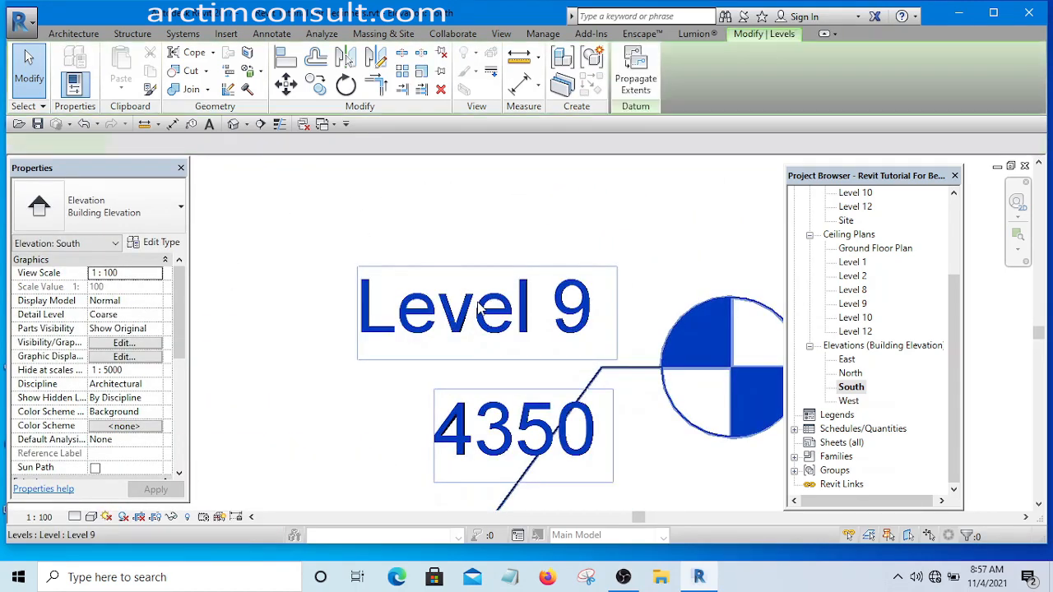
left_click(480, 306)
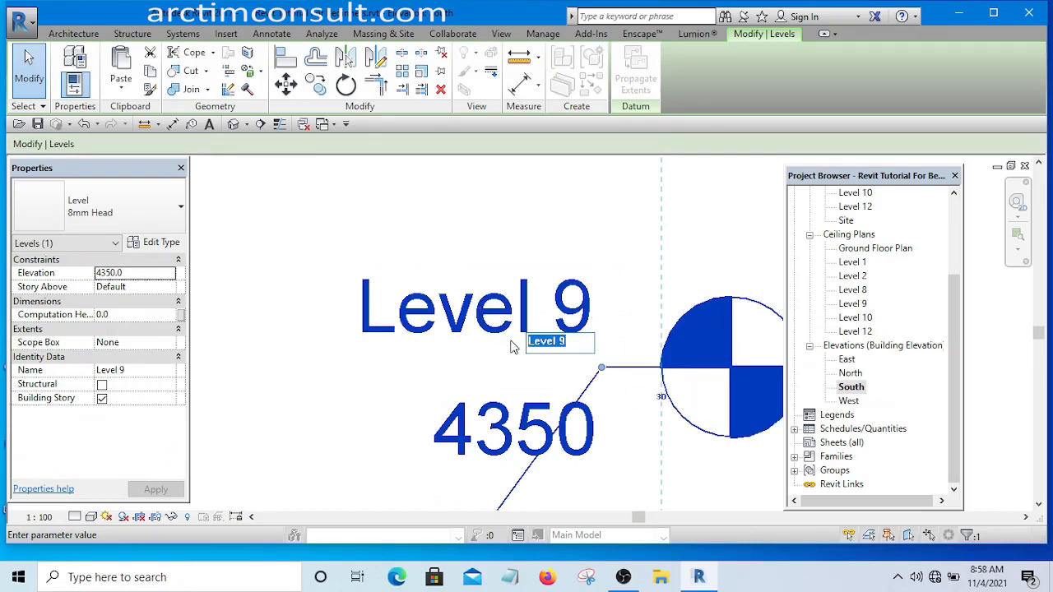
type("First Floor")
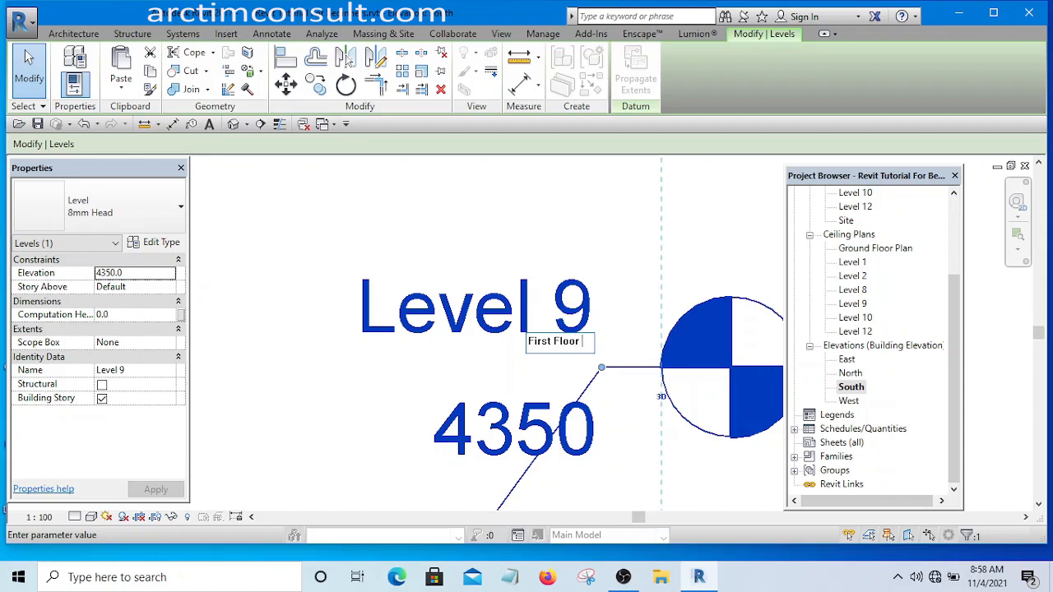
type(" Plan")
left_click(265, 255)
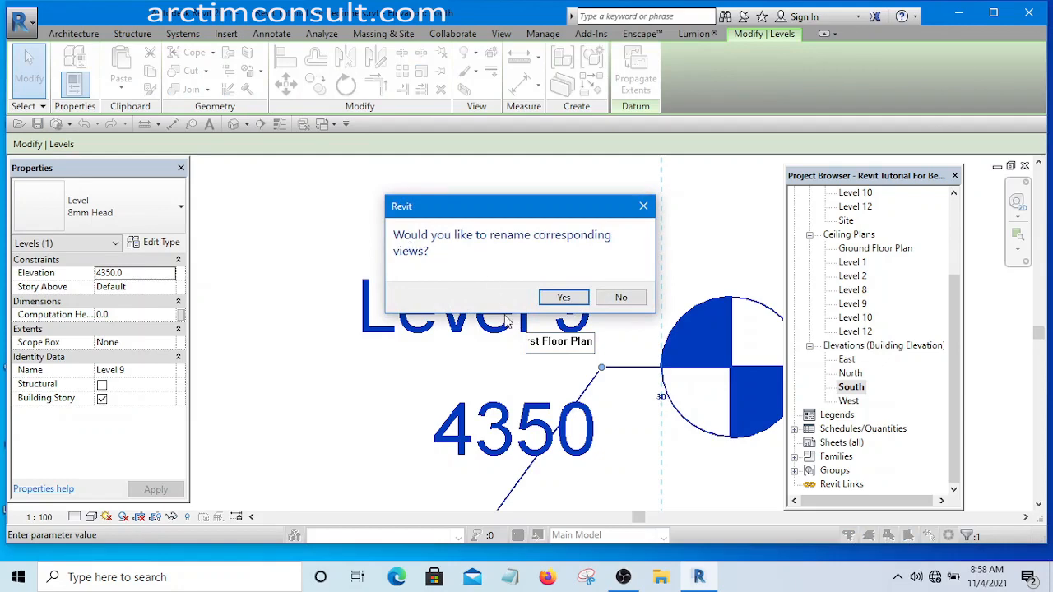
left_click(561, 297)
scroll(574, 300, "down", 2)
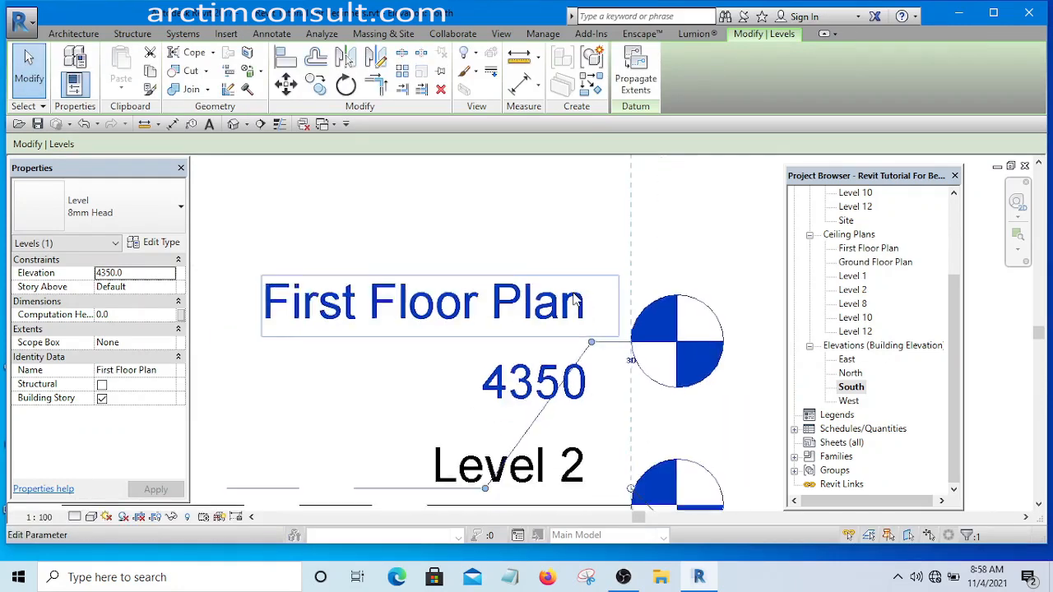
scroll(574, 300, "down", 2)
scroll(962, 296, "up", 1)
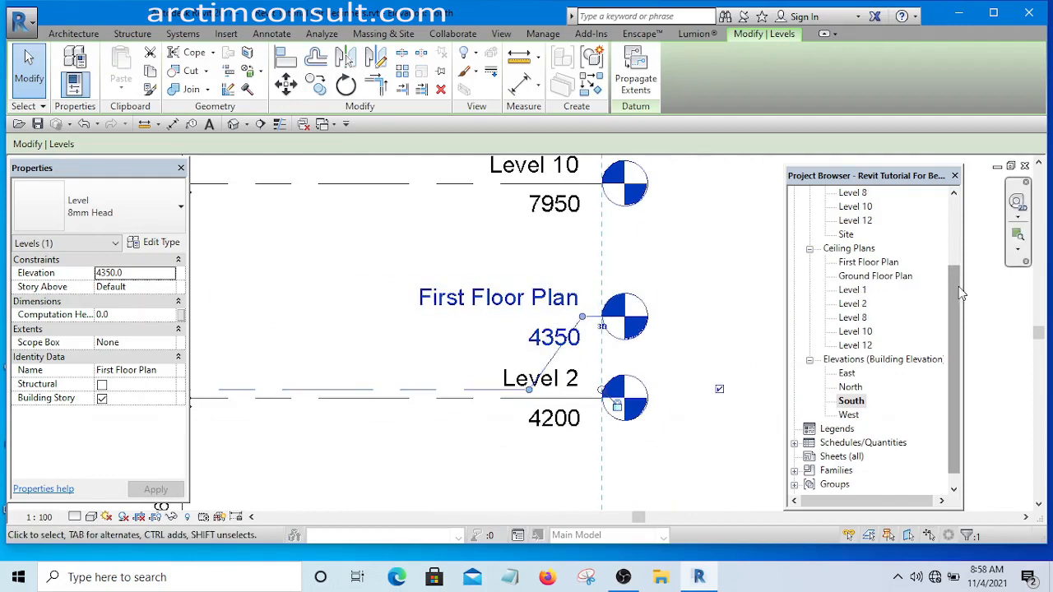
left_click_drag(956, 289, 949, 188)
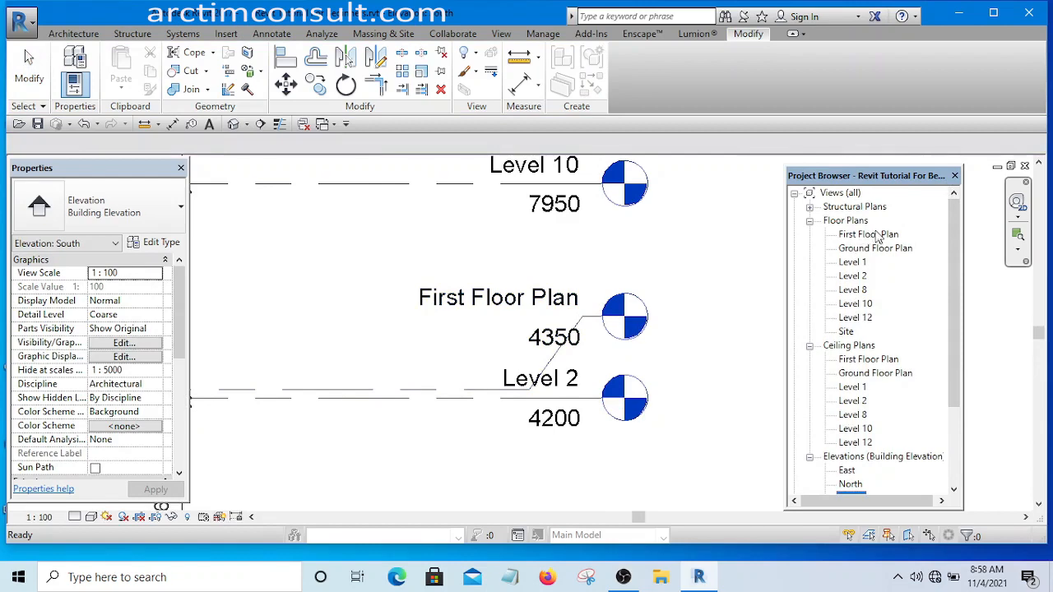
Step: Rename Level 10 as "Ceiling Level" and rename its corresponding views
scroll(634, 240, "down", 3)
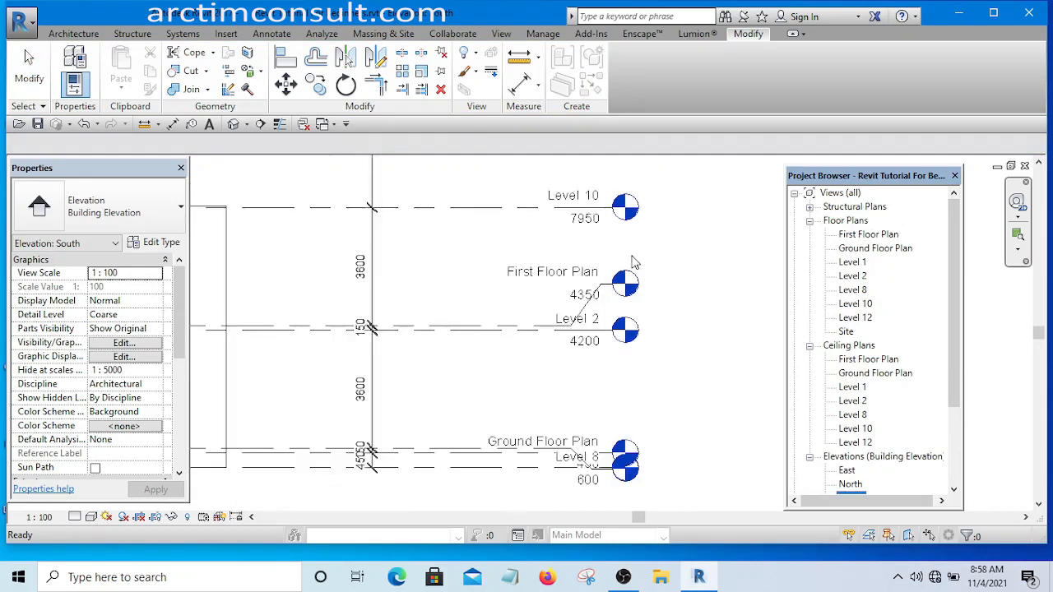
left_click(662, 288)
scroll(575, 280, "up", 6)
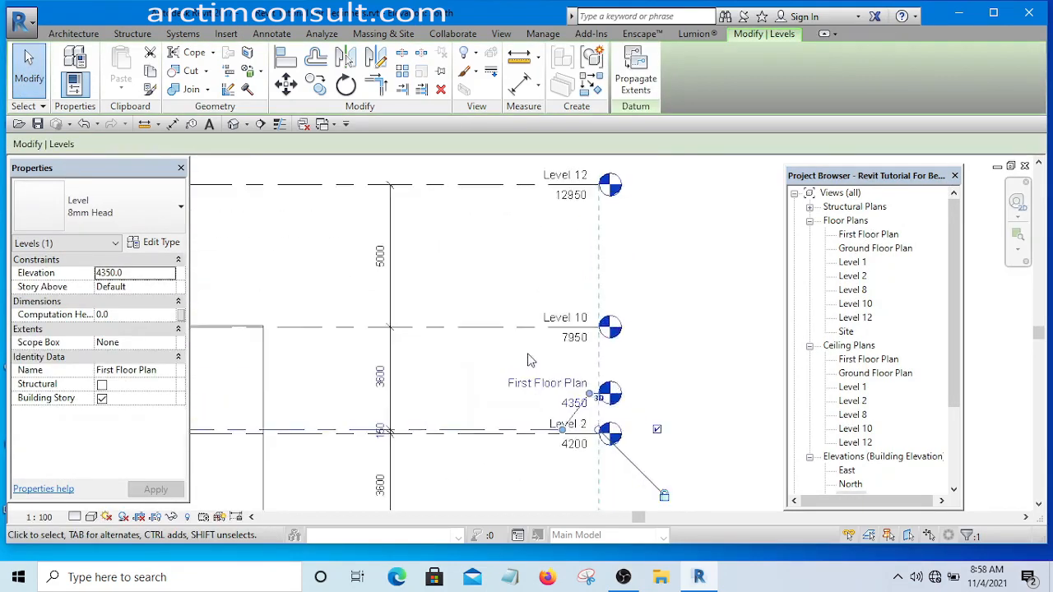
scroll(467, 301, "down", 2)
scroll(507, 268, "up", 2)
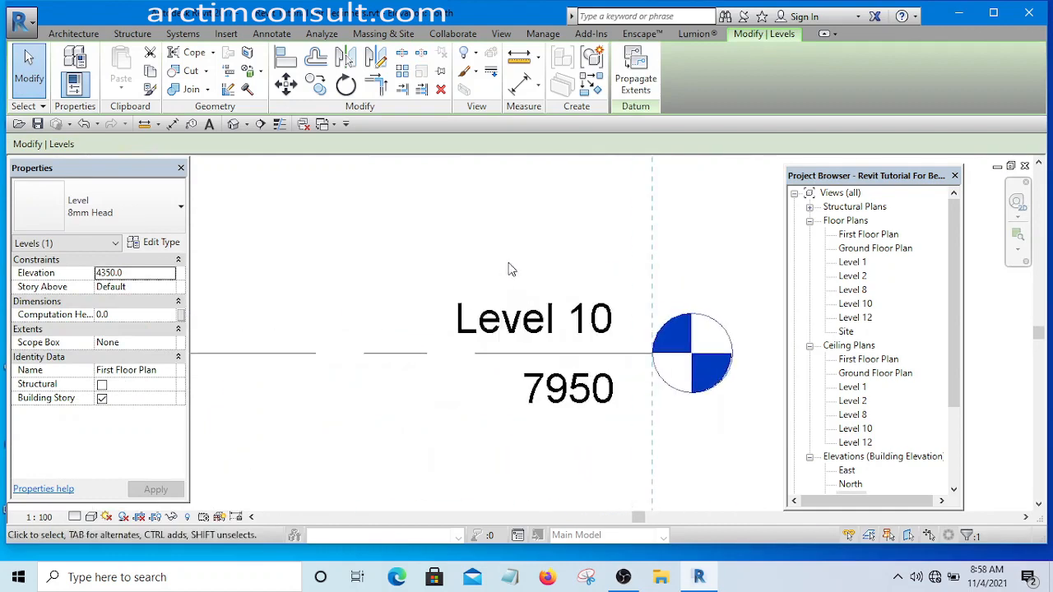
left_click(523, 321)
left_click(531, 325)
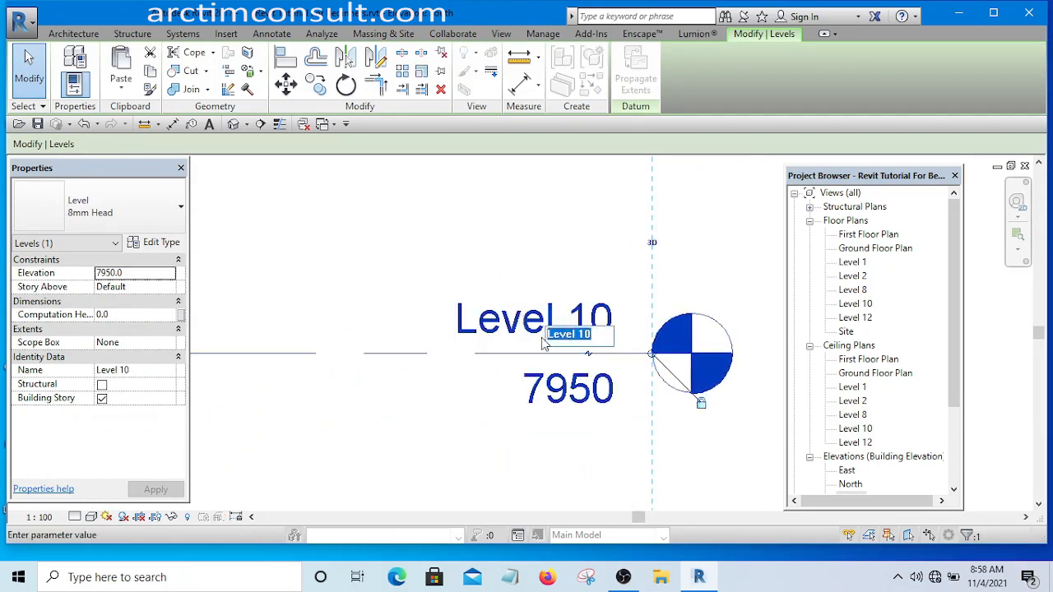
type("Ceili")
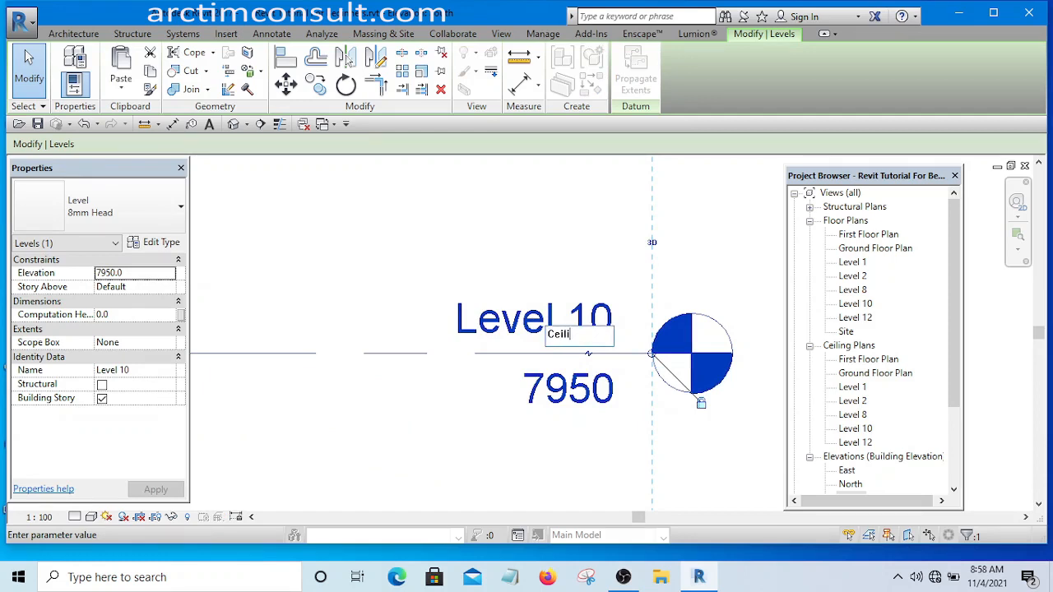
type("ng Level")
left_click(425, 225)
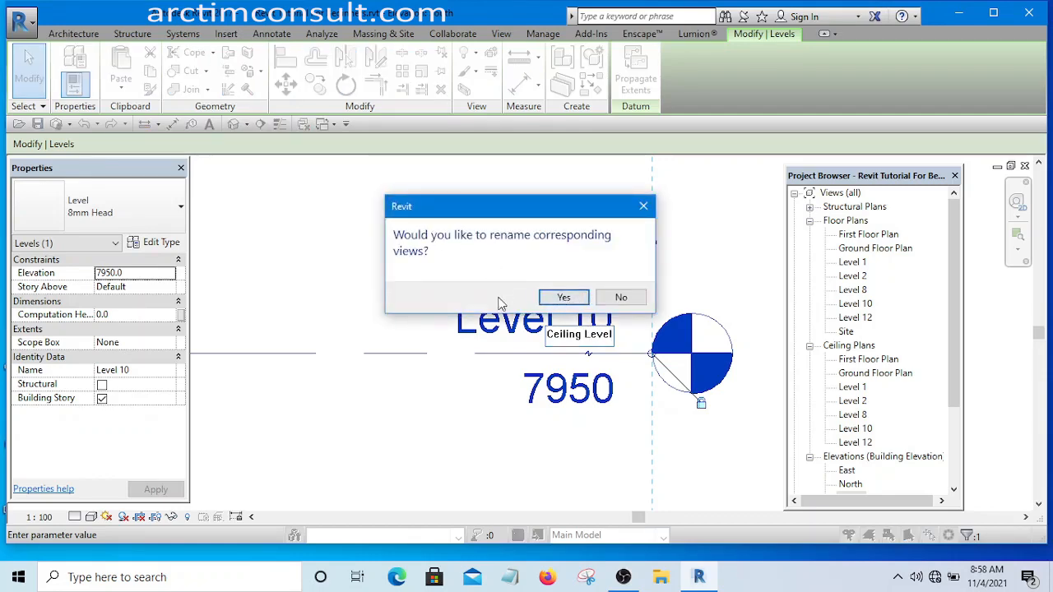
left_click(564, 298)
Step: Rename Level 12 as "Roof Level" and rename its corresponding views
scroll(519, 328, "down", 5)
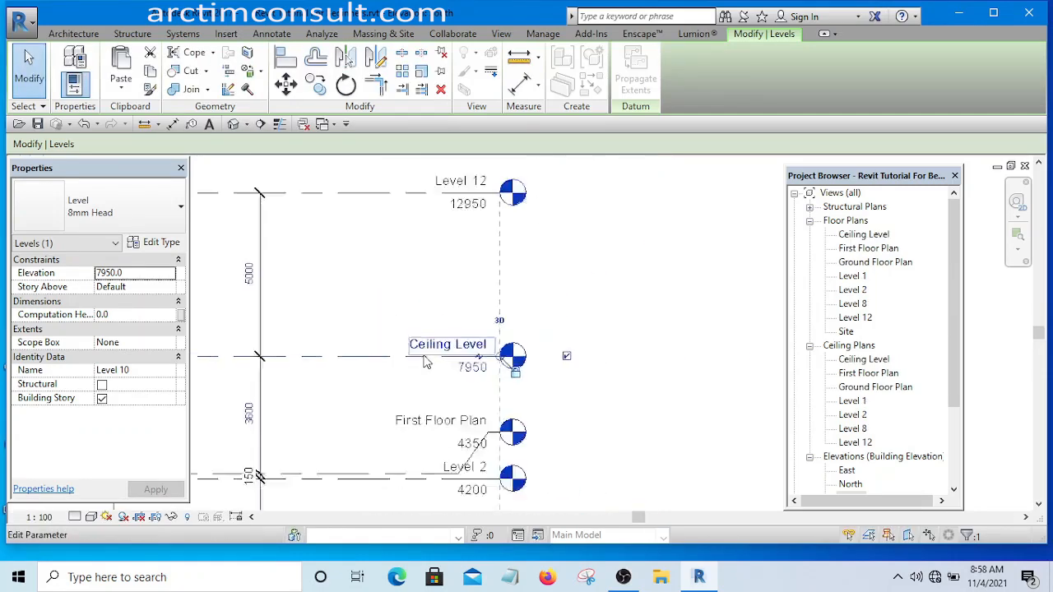
middle_click_drag(565, 282, 681, 341)
scroll(592, 325, "up", 5)
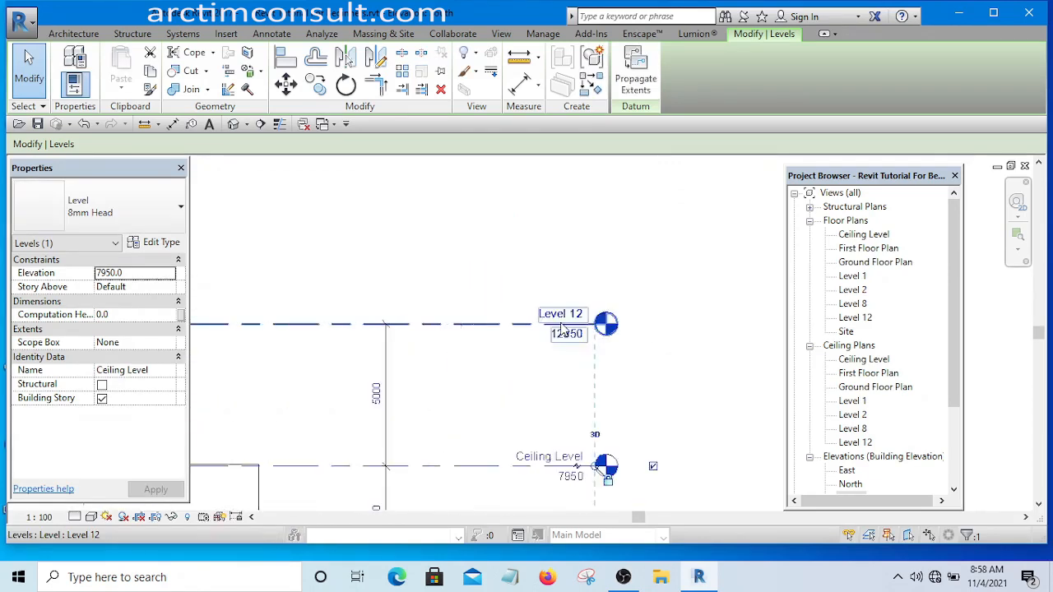
scroll(549, 298, "down", 3)
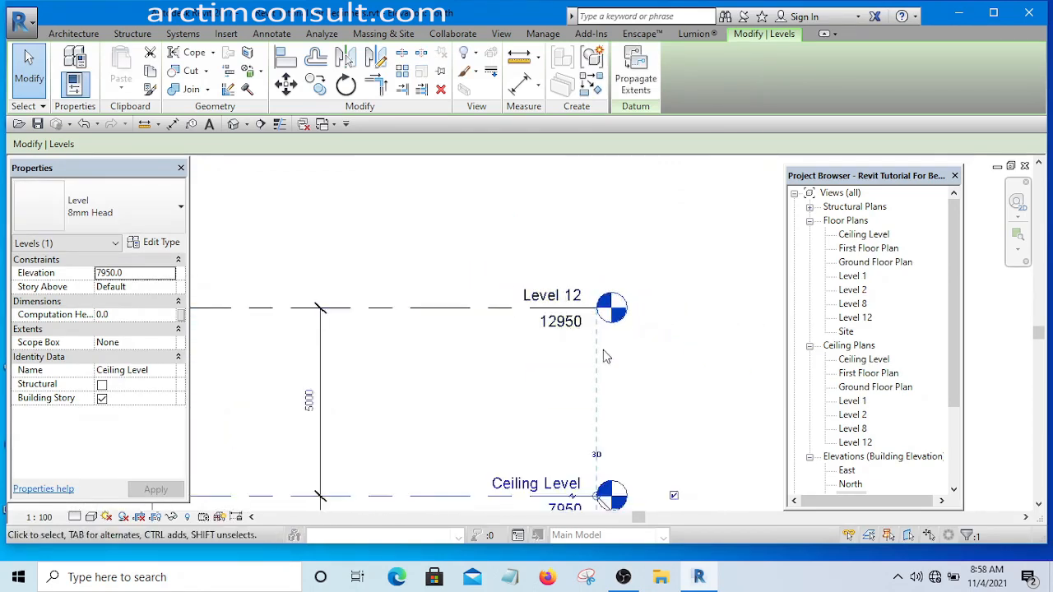
left_click(431, 308)
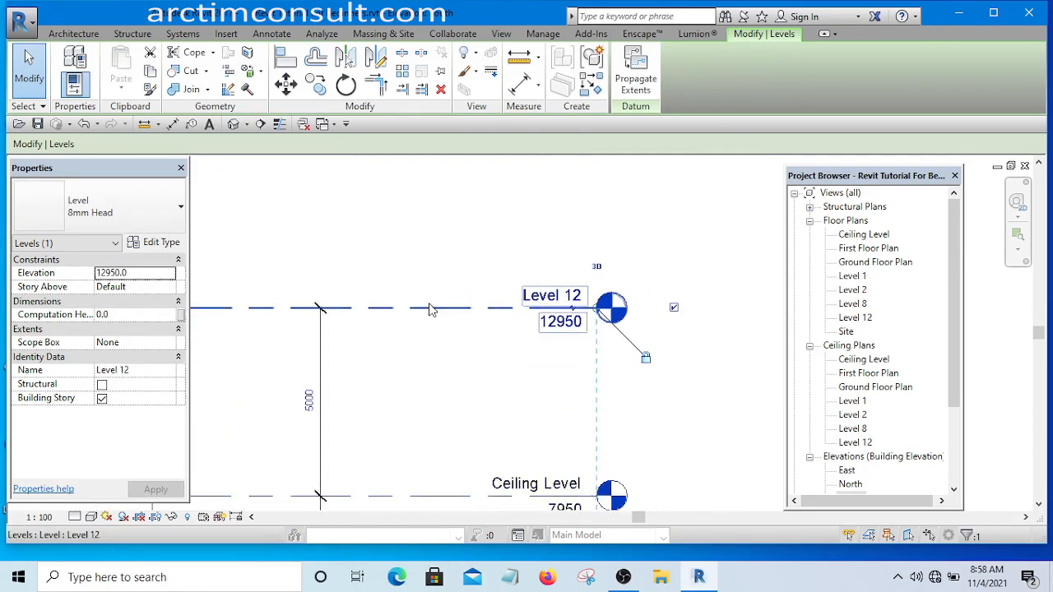
scroll(531, 295, "up", 3)
left_click(543, 300)
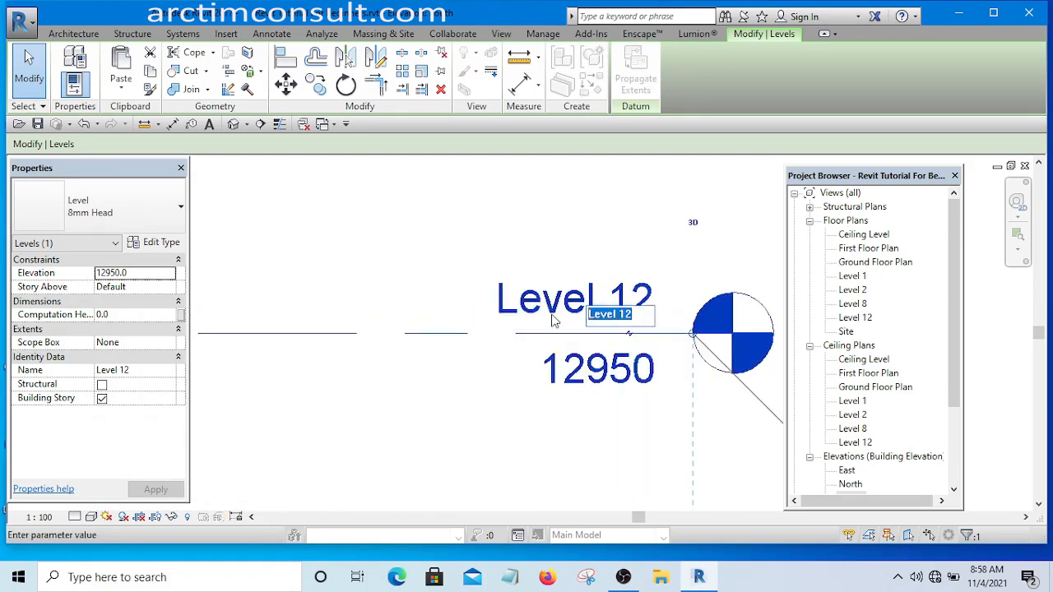
type("Roof")
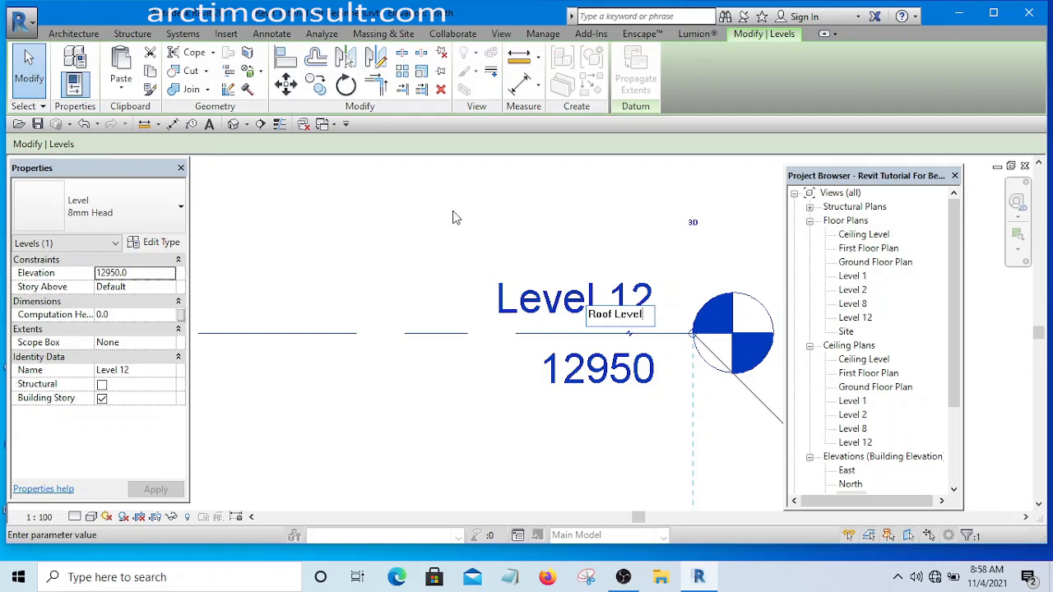
type(" Level")
key("Return")
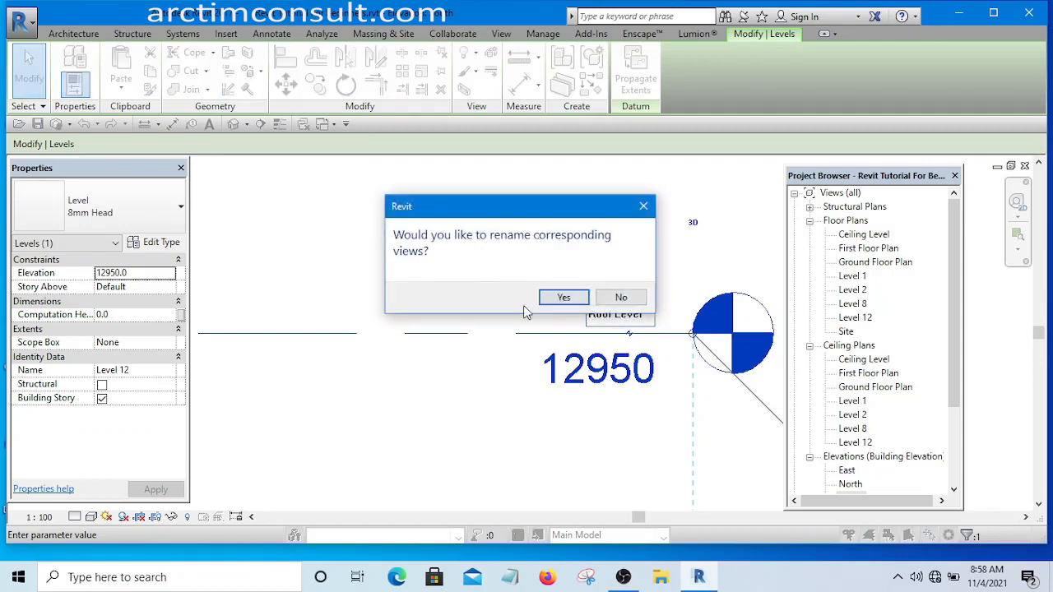
left_click(564, 298)
left_click(413, 381)
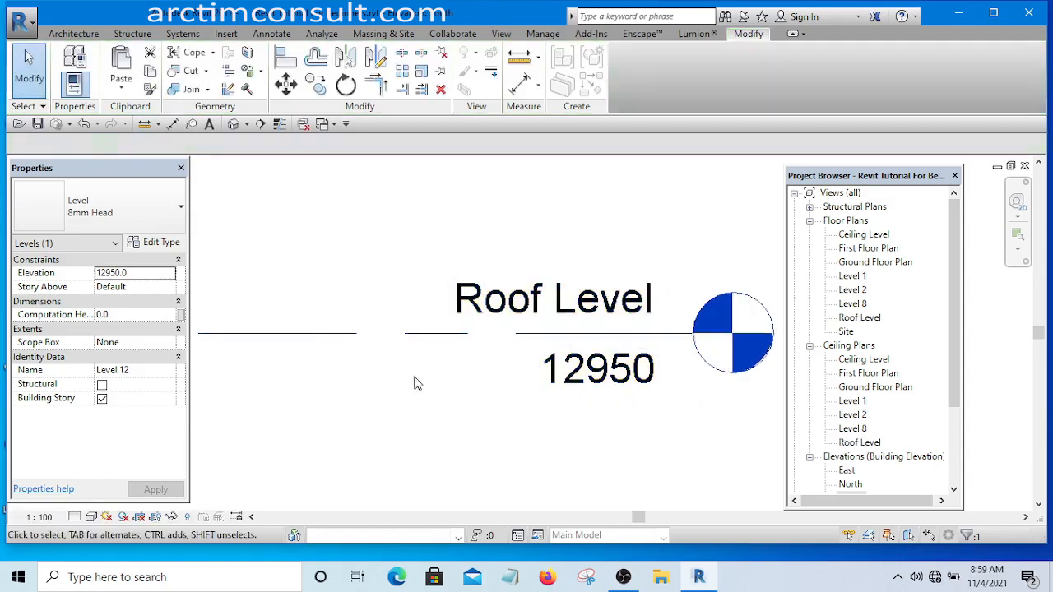
Step: Review the plan views listed in the project browser and the level lines across the building in the South elevation
scroll(625, 263, "down", 5)
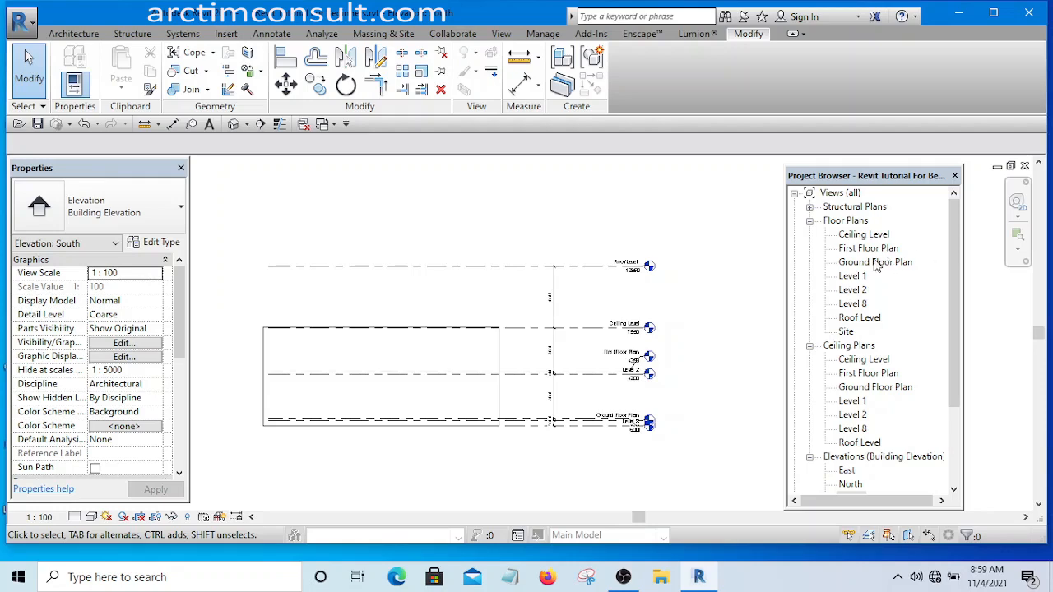
left_click_drag(952, 273, 948, 337)
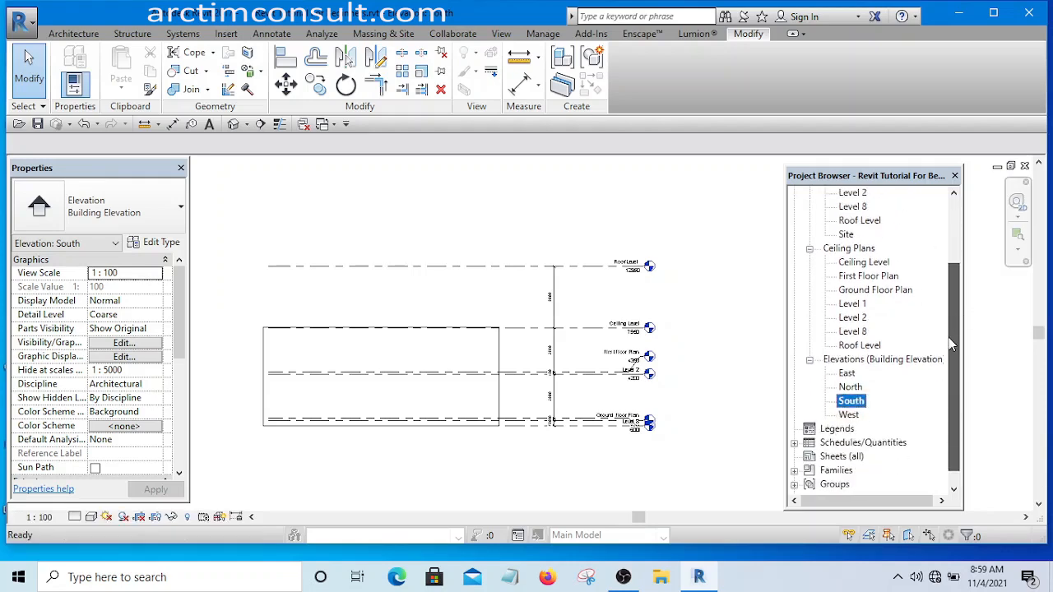
scroll(602, 274, "down", 3)
scroll(574, 316, "up", 6)
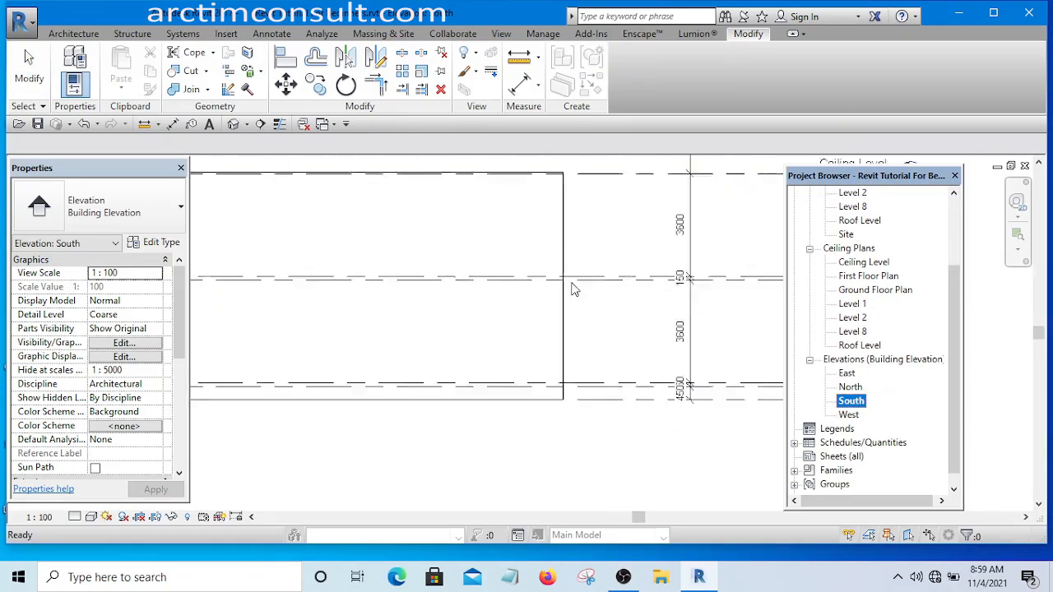
scroll(658, 290, "down", 3)
scroll(537, 266, "up", 5)
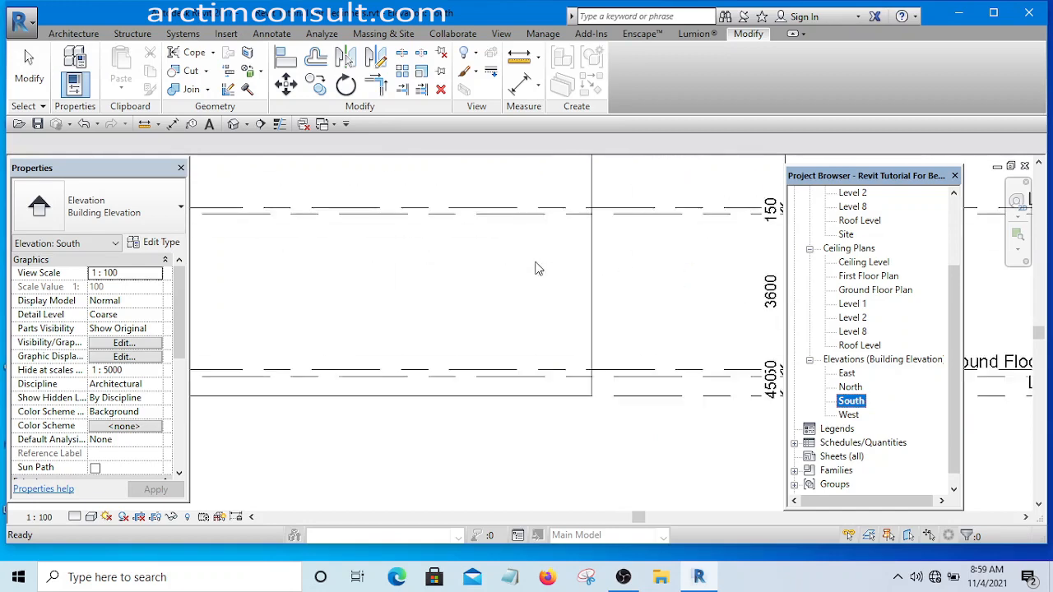
scroll(638, 288, "down", 2)
scroll(638, 288, "down", 3)
scroll(608, 264, "up", 1)
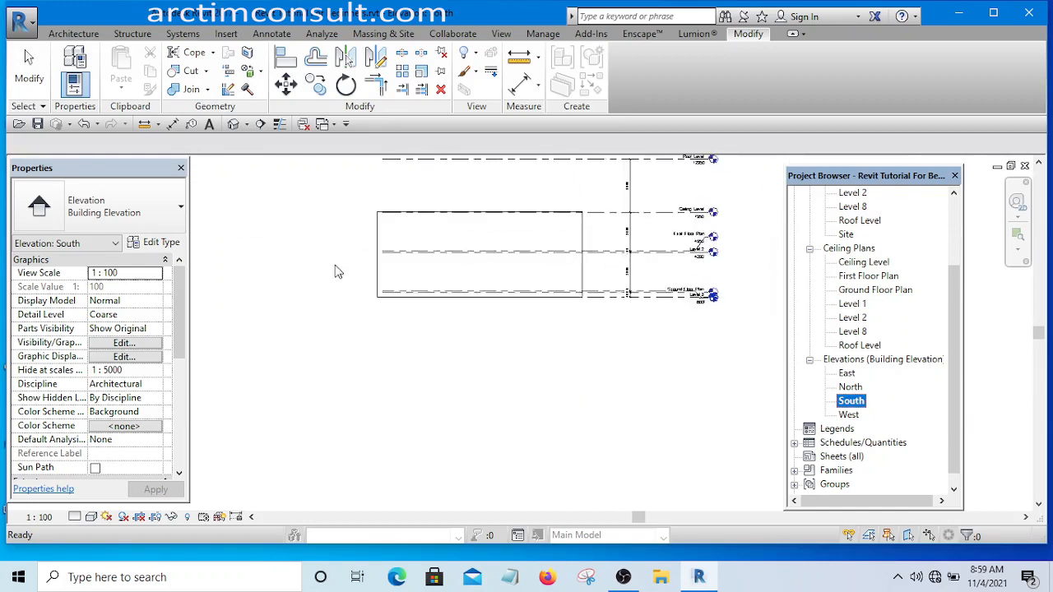
Step: Inspect the front wall's height and constraints against the Ceiling Level line in the South elevation
scroll(387, 238, "up", 1)
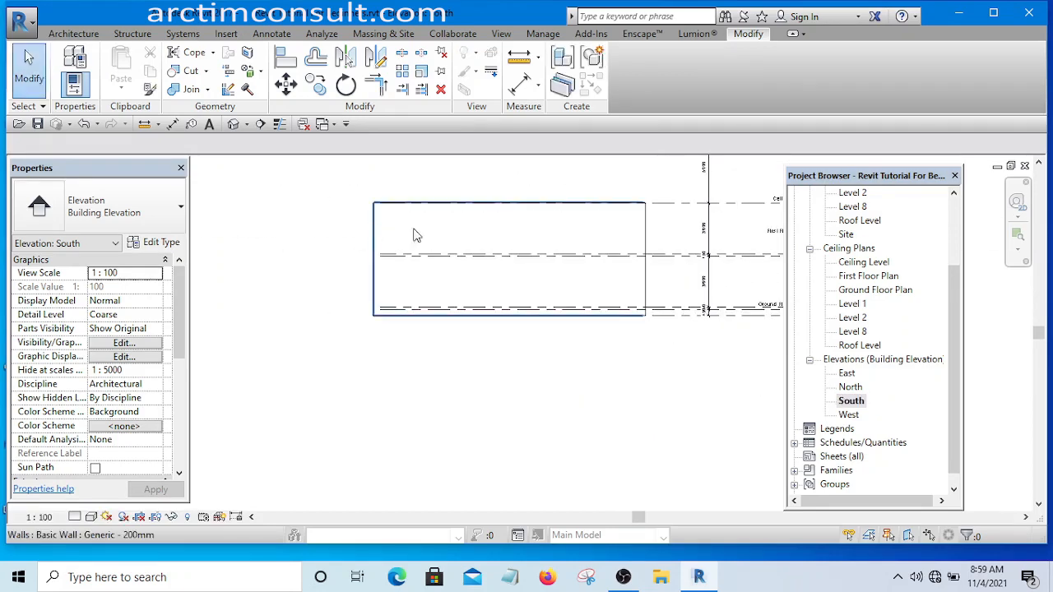
left_click(461, 235)
scroll(459, 230, "down", 2)
scroll(556, 219, "up", 2)
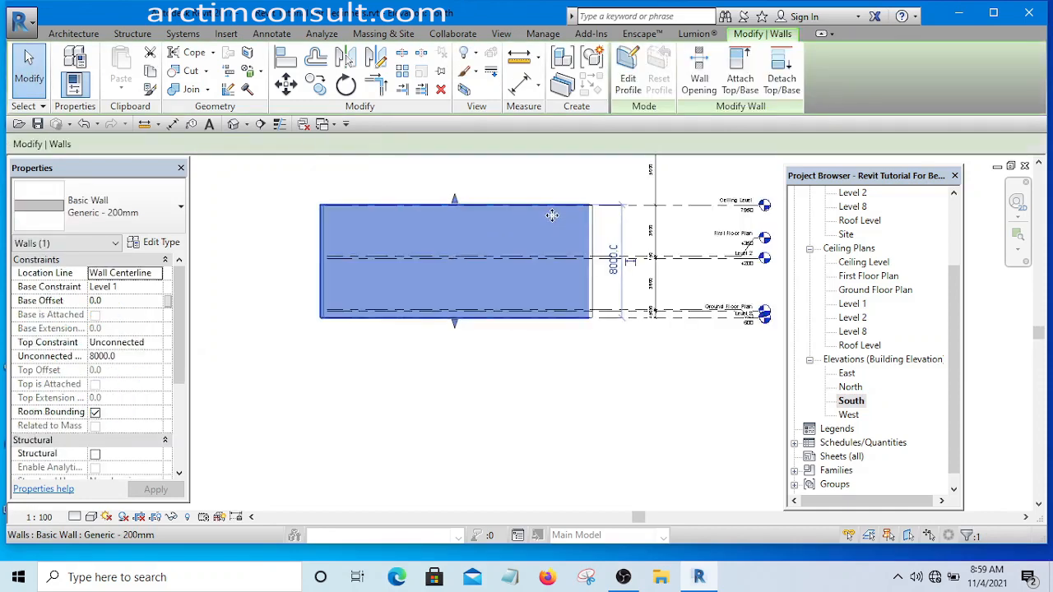
middle_click_drag(584, 227, 550, 266)
scroll(720, 282, "up", 2)
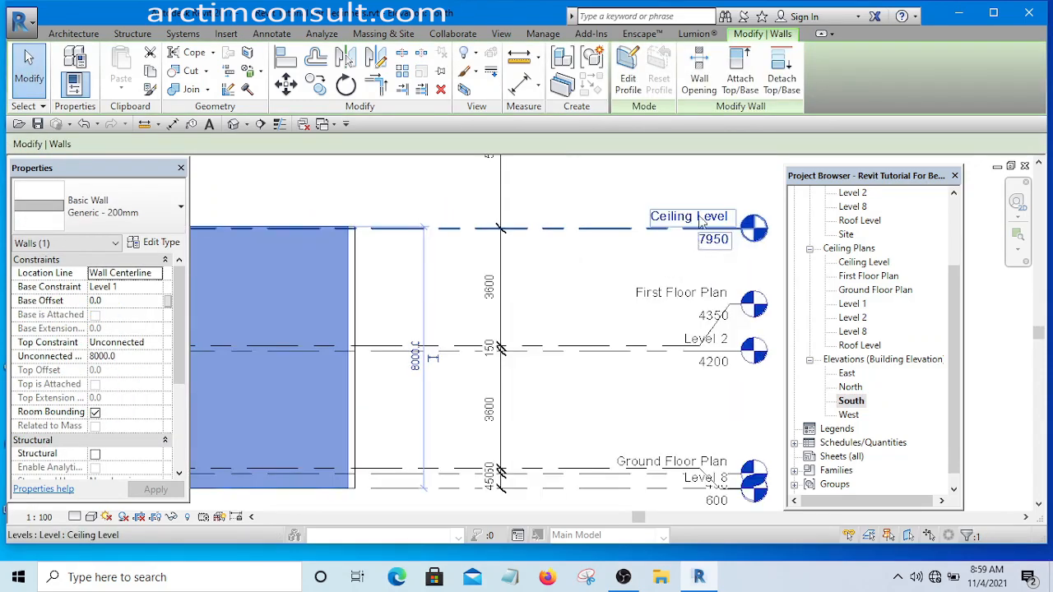
scroll(576, 275, "down", 2)
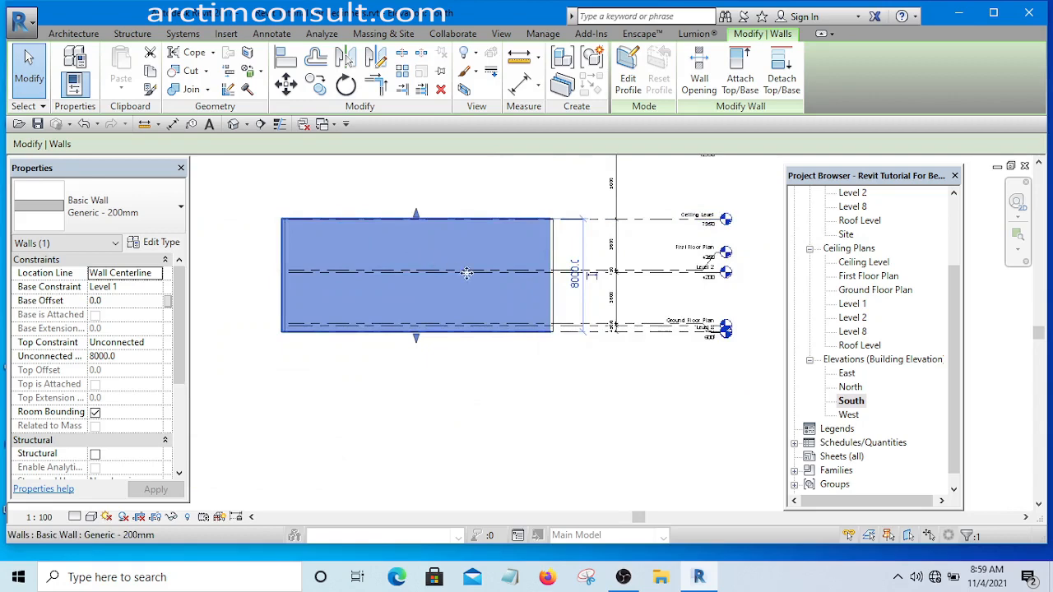
left_click(528, 382)
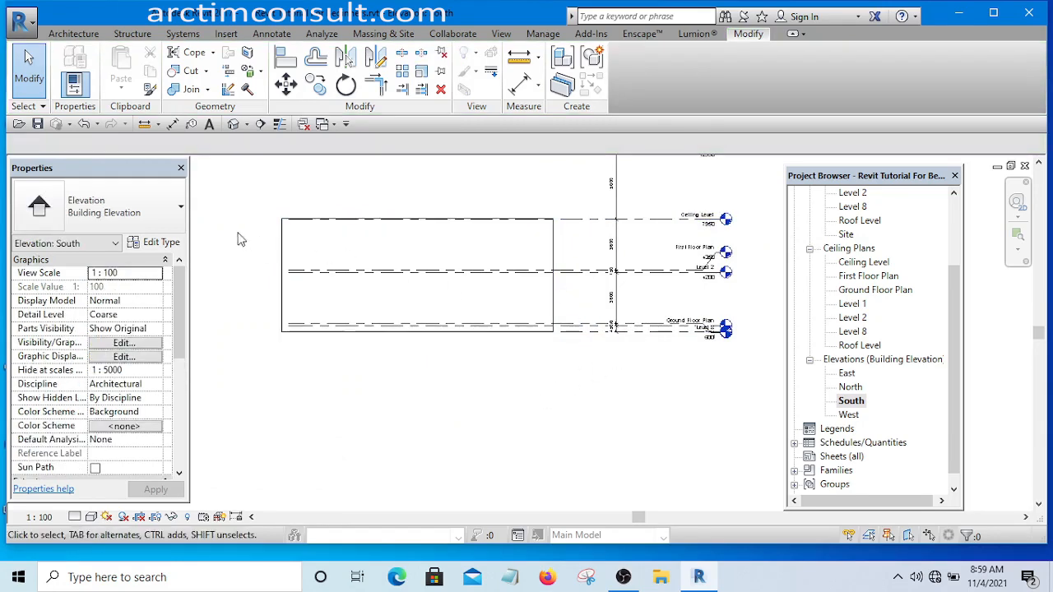
Step: Select all four walls and review the levels available for their top constraint, leaving the constraint as it is
left_click_drag(247, 192, 576, 387)
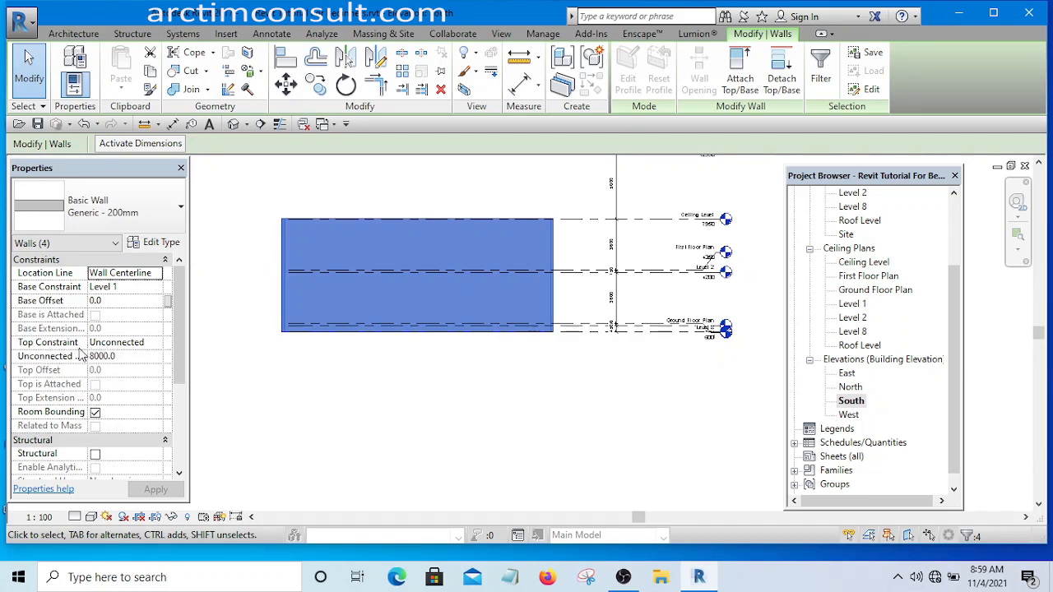
left_click(160, 345)
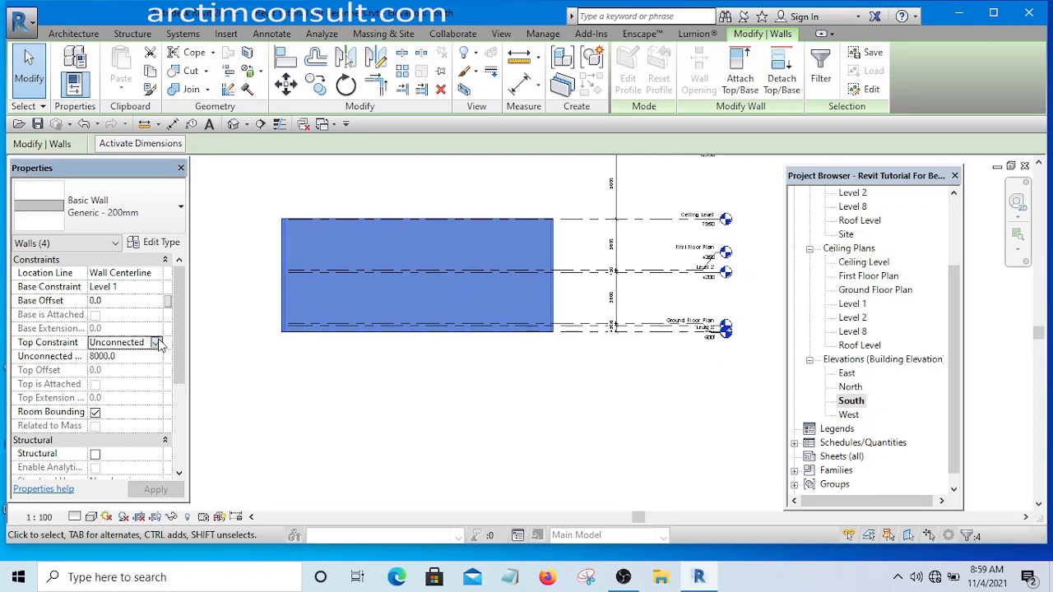
left_click(157, 343)
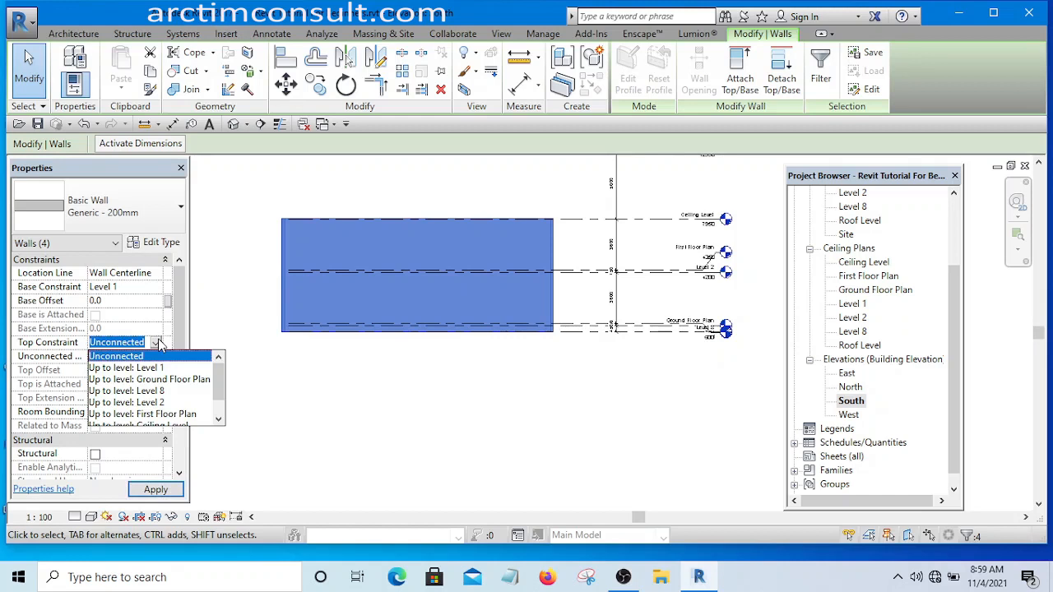
left_click(218, 419)
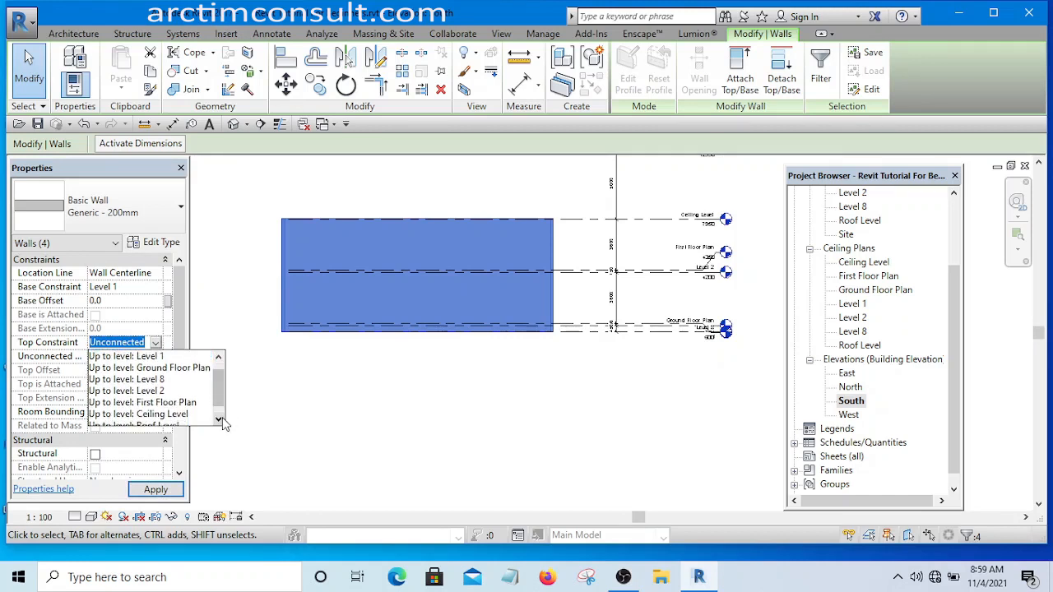
left_click(219, 420)
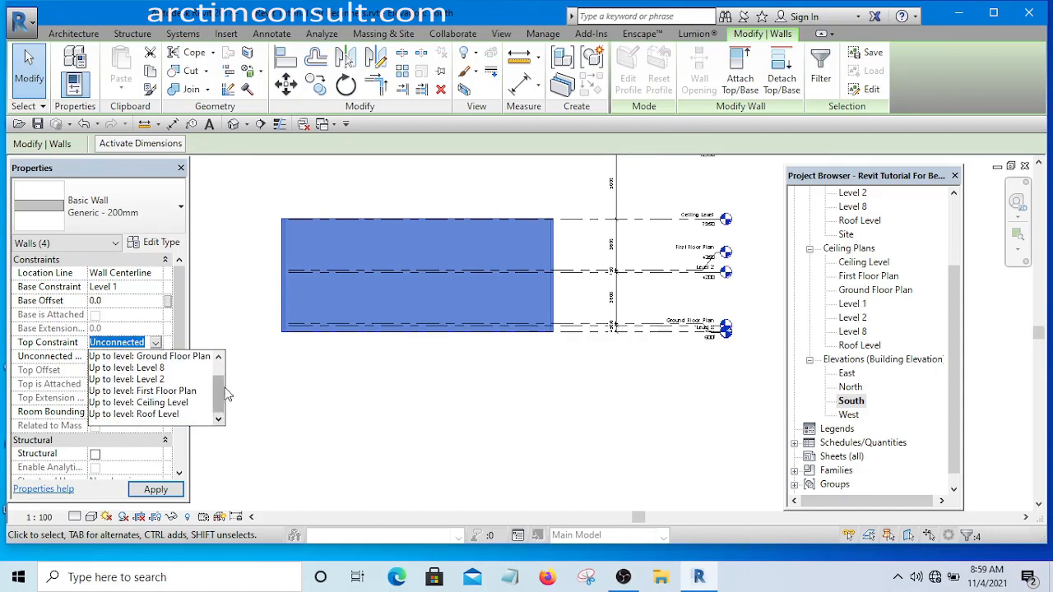
left_click(219, 359)
left_click(219, 358)
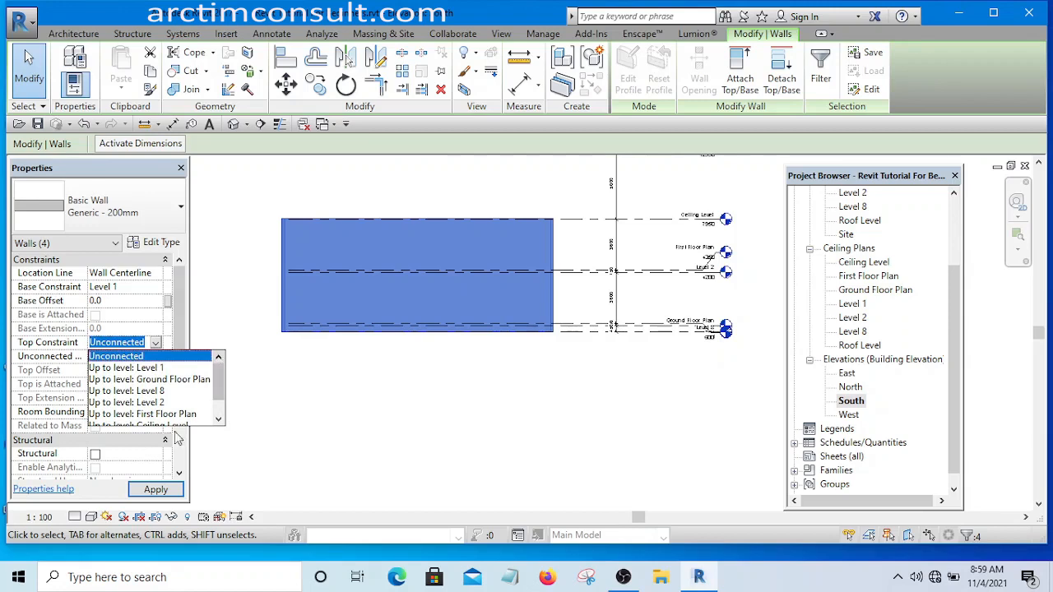
left_click(168, 485)
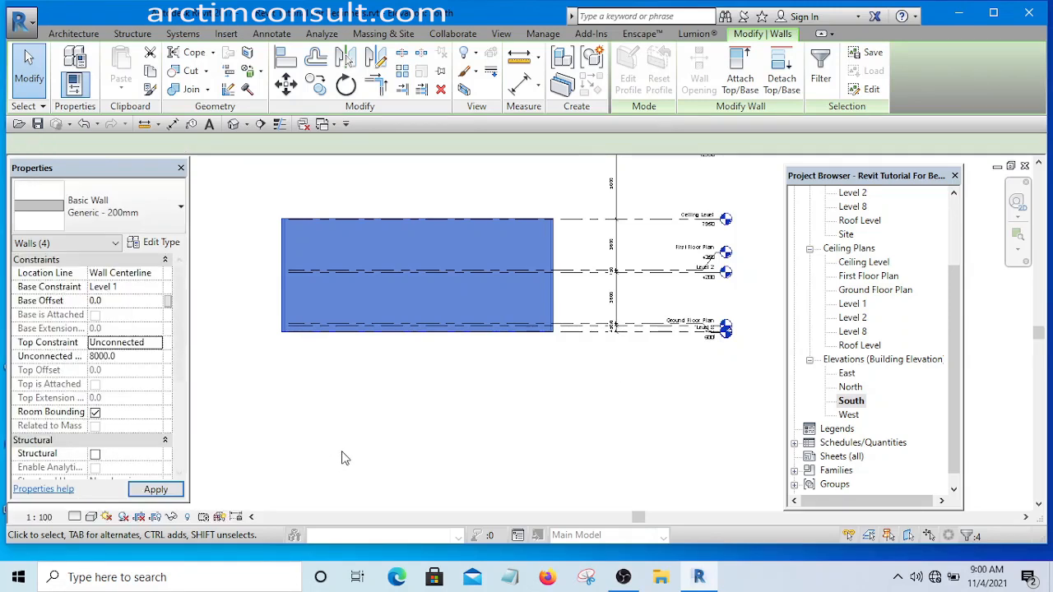
left_click(344, 458)
Step: Rename the Level 2 line at elevation 4200 as Level 4 and rename its corresponding views
scroll(699, 268, "up", 5)
scroll(674, 271, "down", 4)
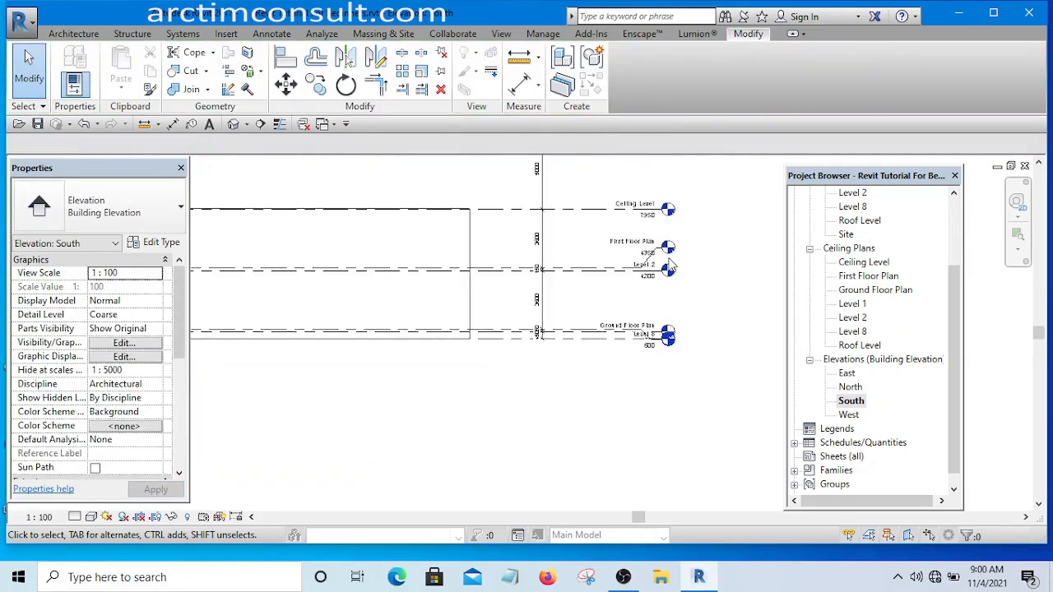
scroll(670, 265, "up", 5)
scroll(584, 349, "down", 4)
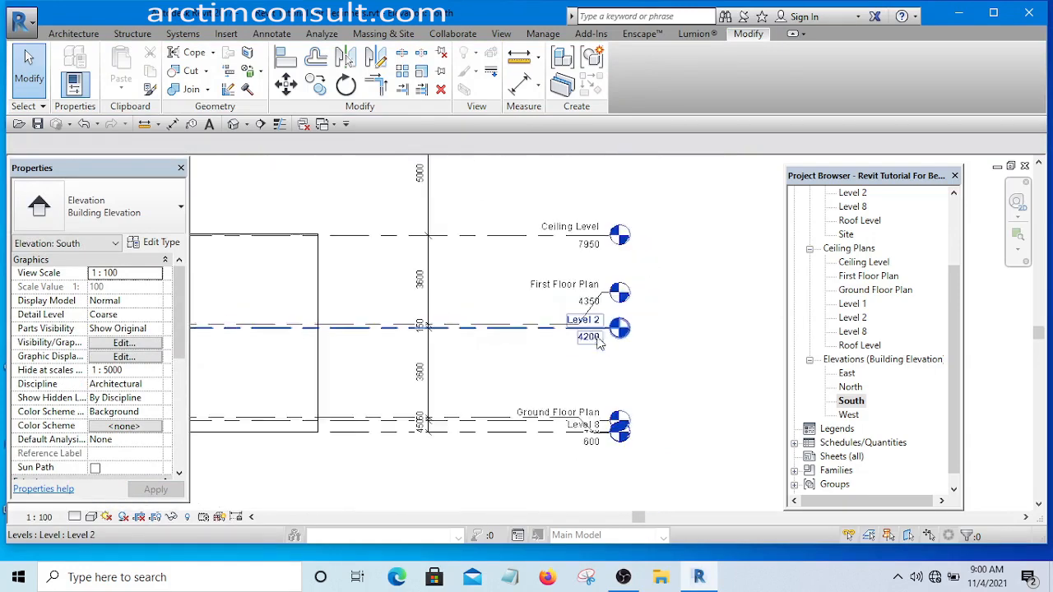
scroll(522, 334, "up", 5)
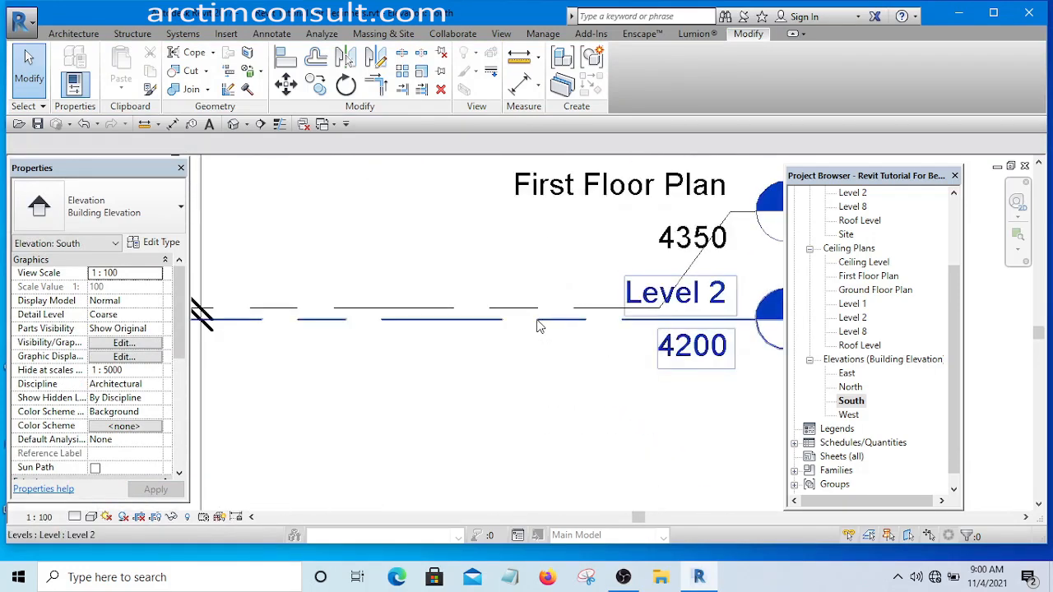
left_click(540, 321)
scroll(510, 311, "down", 4)
scroll(552, 299, "up", 5)
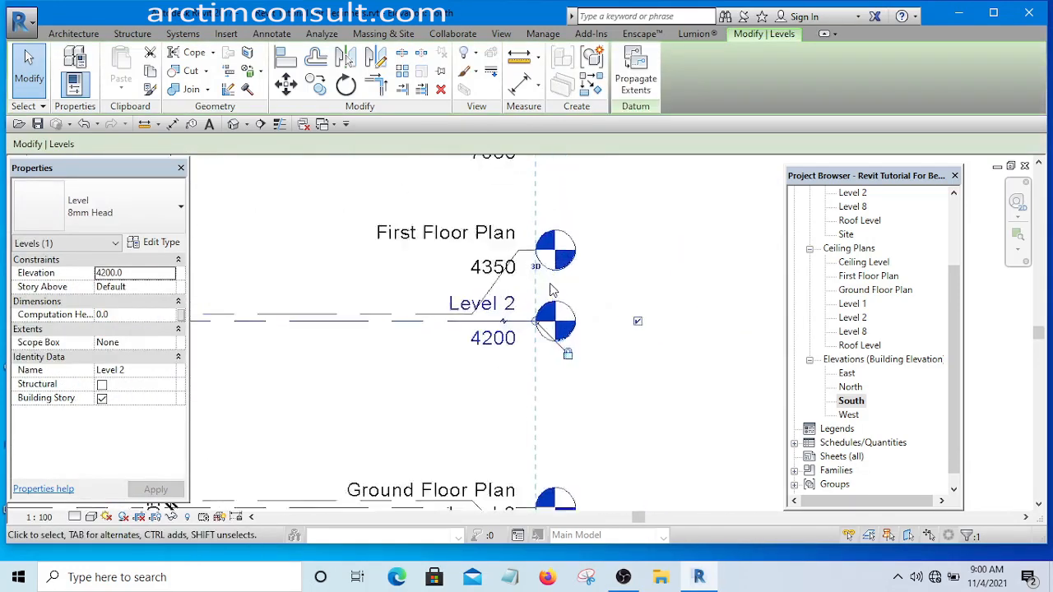
left_click(505, 315)
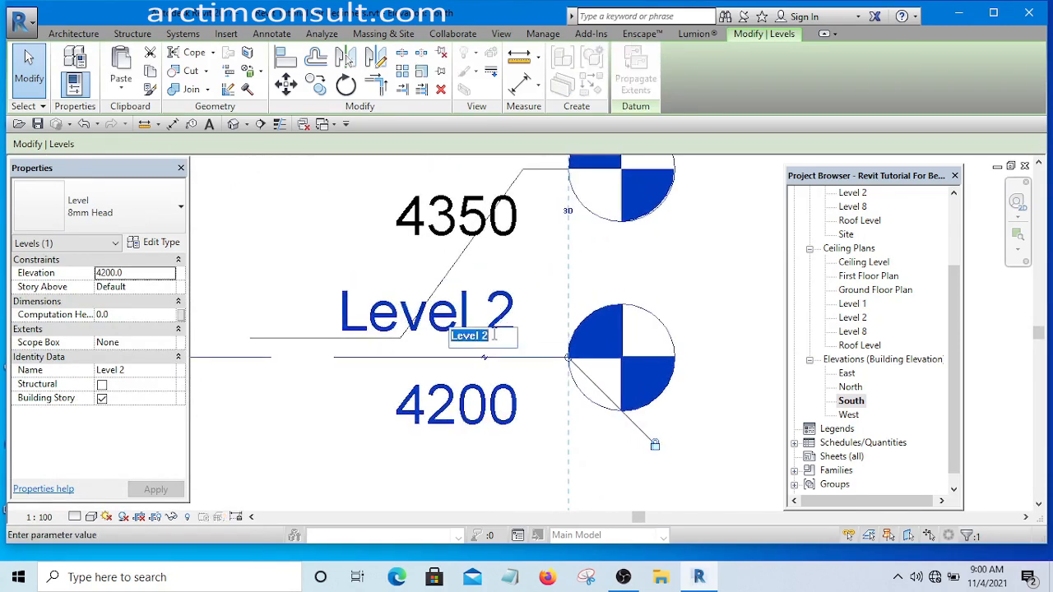
double_click(484, 336)
type("4")
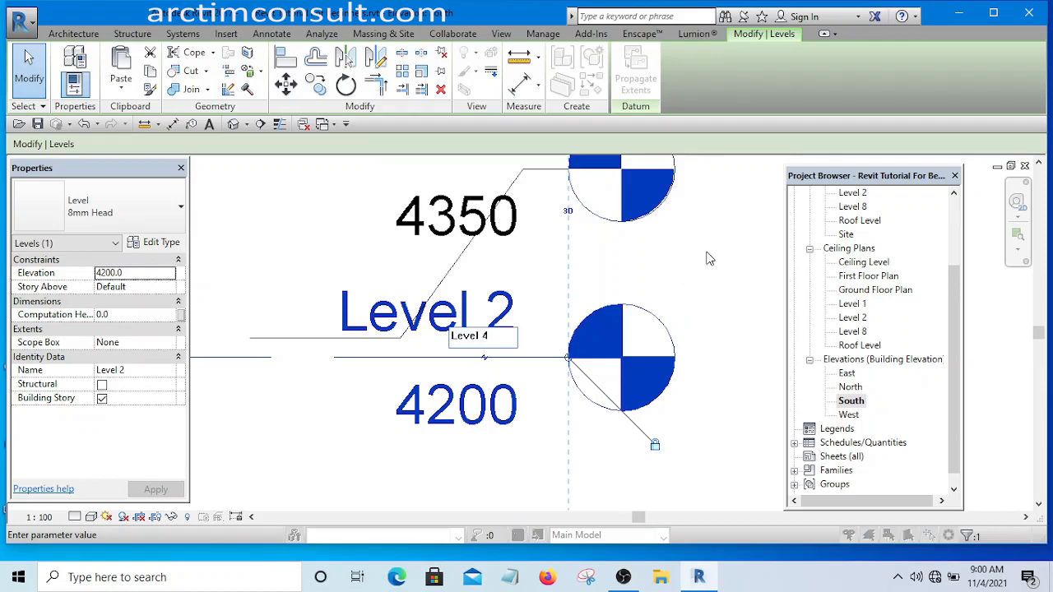
left_click(706, 253)
left_click(571, 298)
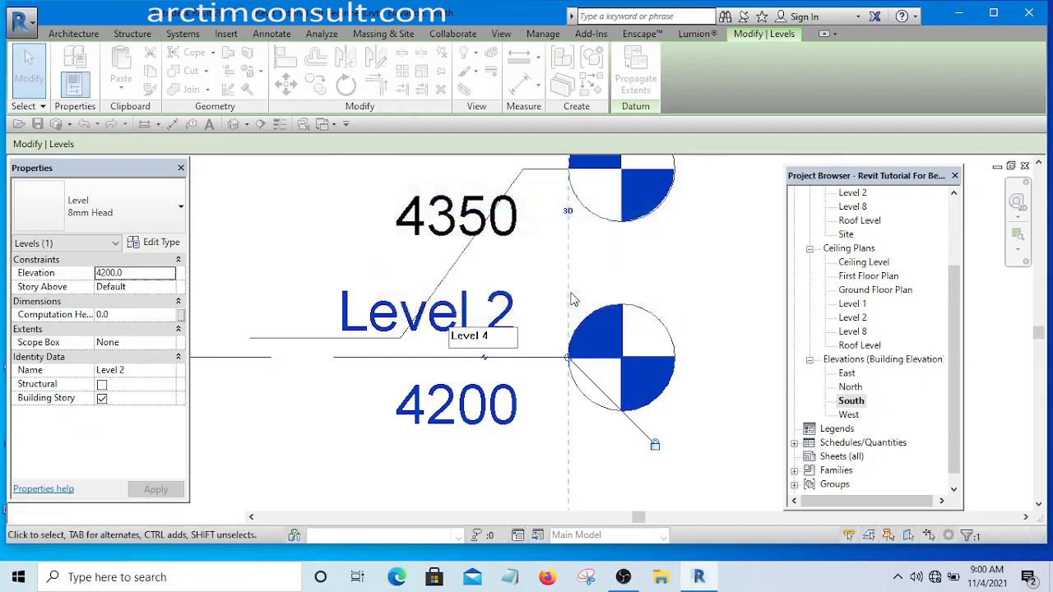
left_click(705, 236)
Step: Move the Level 8 head above the Ground Floor Plan head using its elbow, so the labels no longer overlap
scroll(704, 239, "down", 5)
scroll(629, 364, "up", 3)
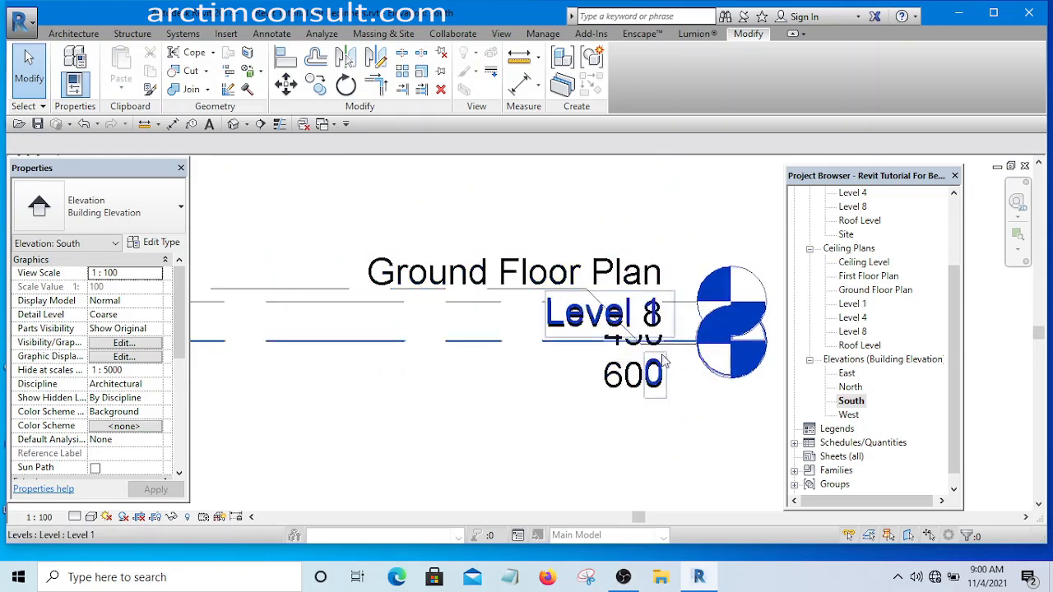
left_click(493, 280)
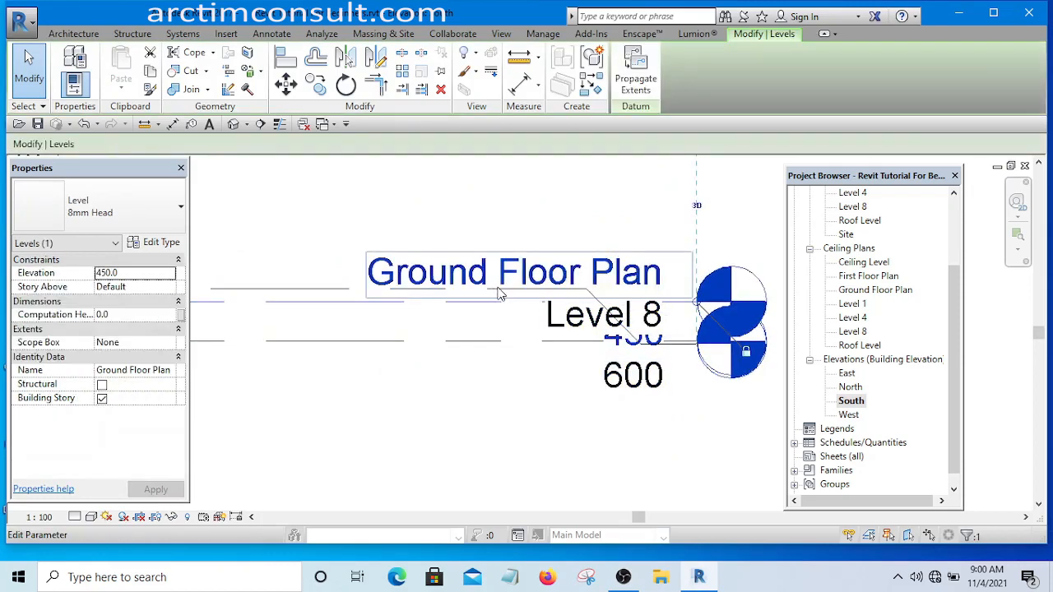
left_click(500, 289)
key("Escape")
left_click(332, 297)
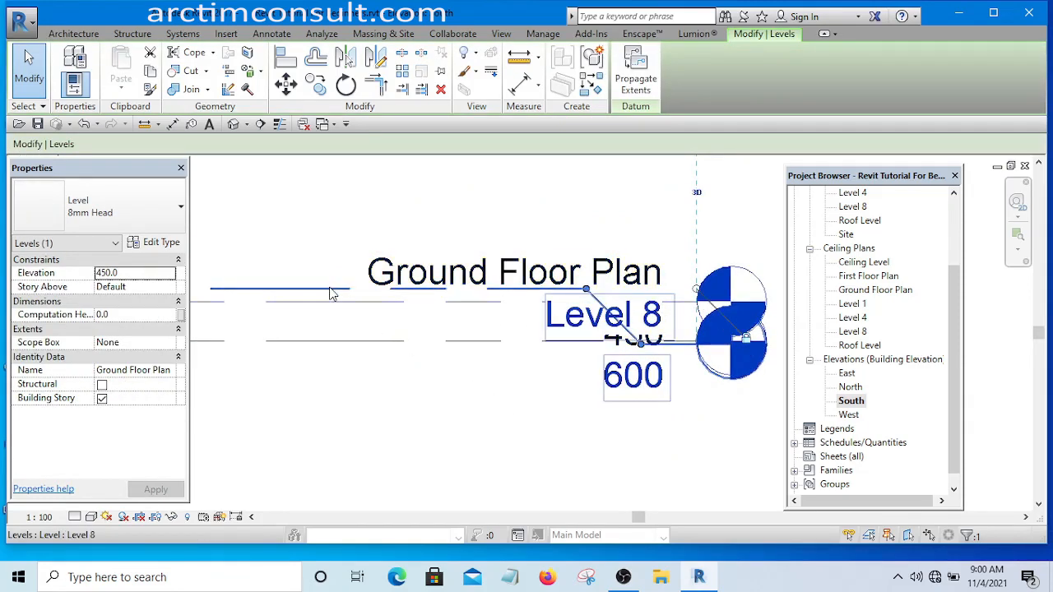
left_click_drag(642, 343, 650, 206)
left_click(462, 397)
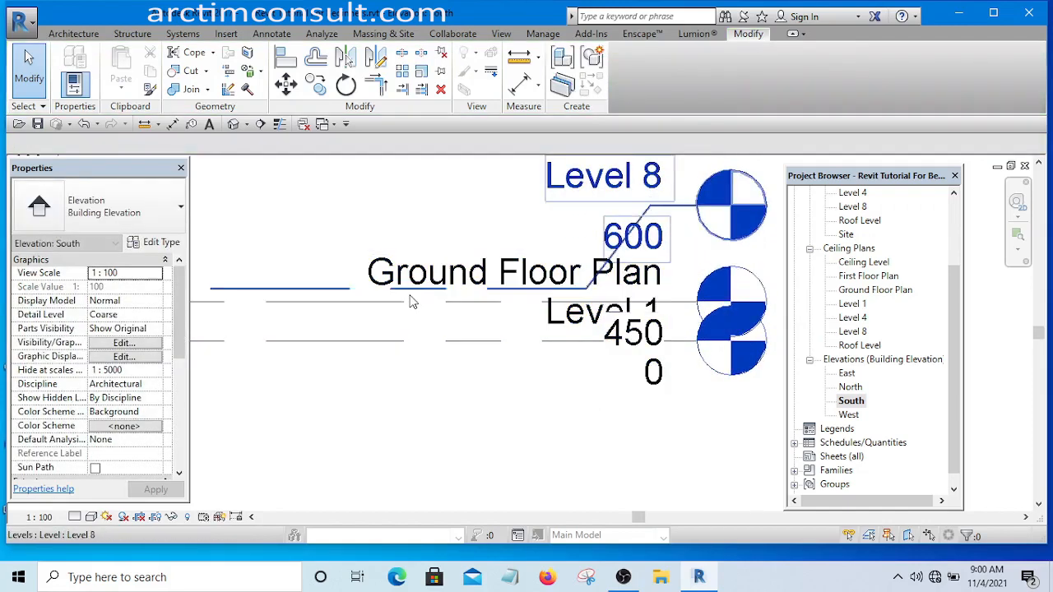
Step: Add an elbow to the Ground Floor Plan level line and move its head down below the Level 1 head
left_click(327, 308)
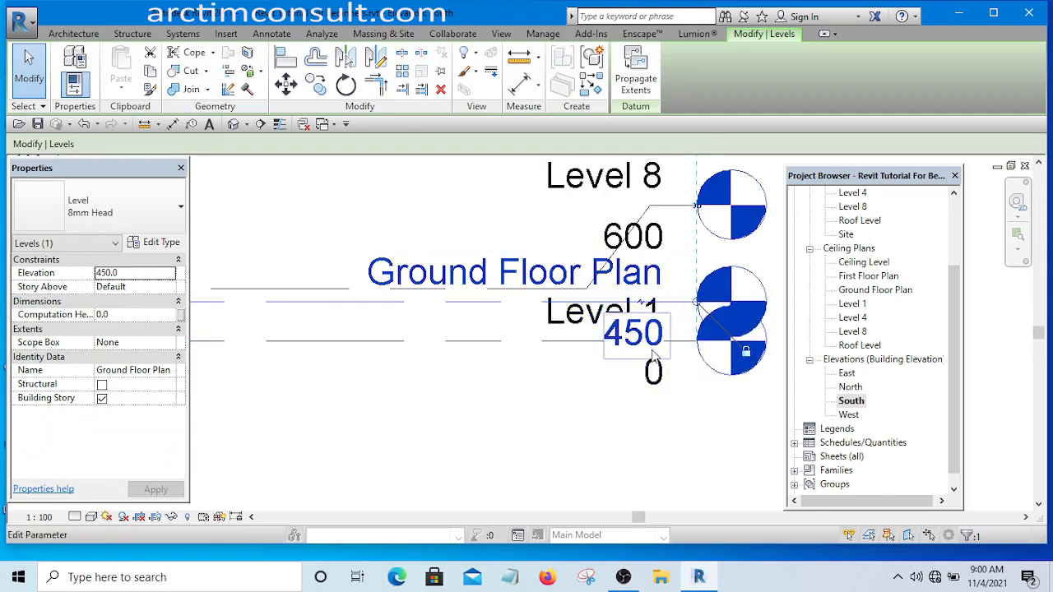
scroll(633, 321, "up", 2)
scroll(609, 296, "up", 2)
scroll(466, 328, "down", 4)
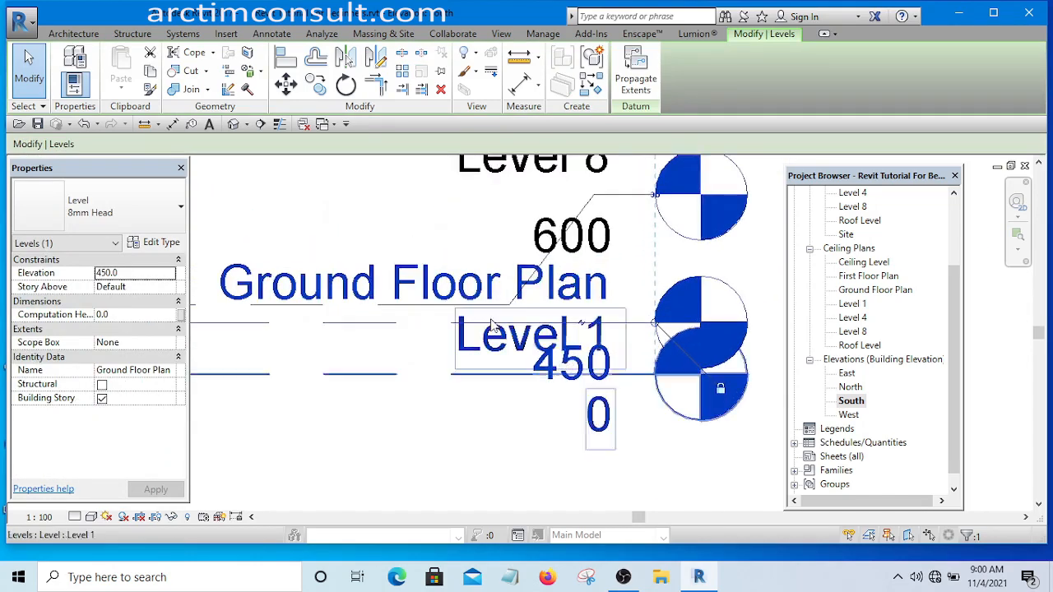
scroll(576, 362, "down", 3)
left_click(457, 415)
scroll(469, 345, "up", 3)
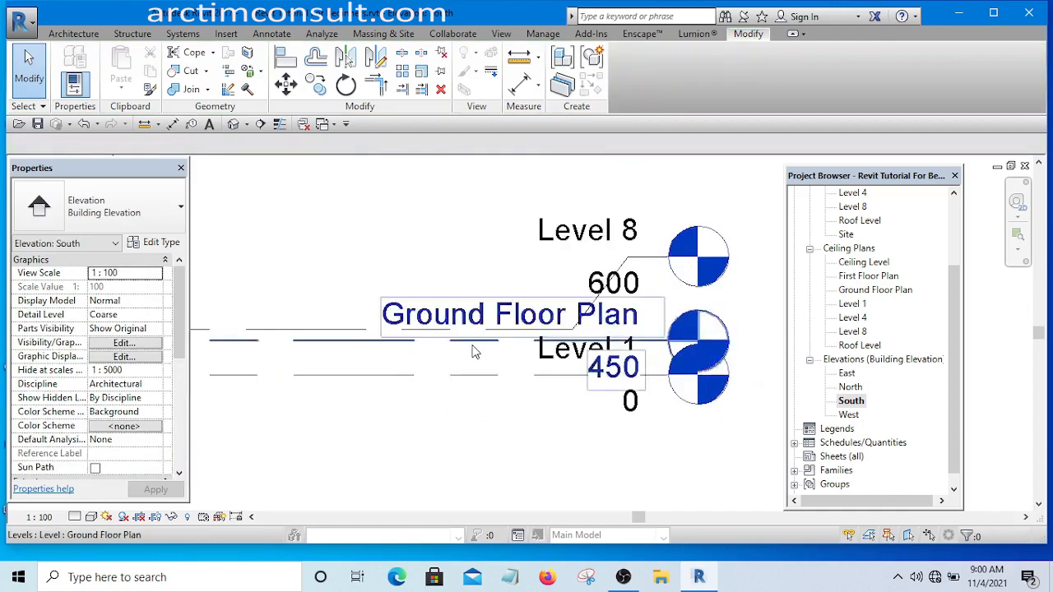
left_click(472, 343)
scroll(466, 338, "down", 2)
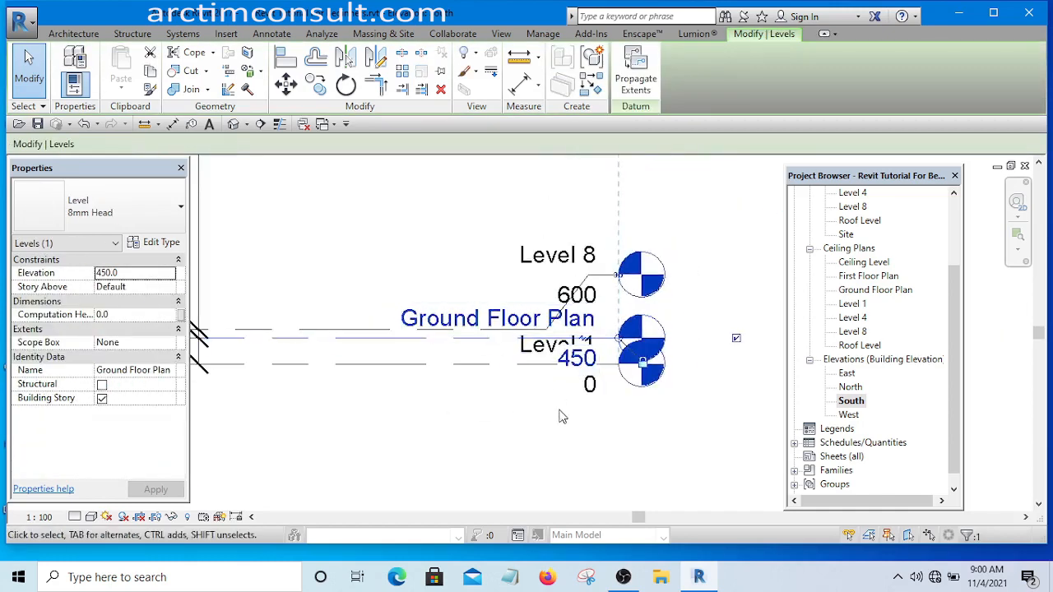
scroll(583, 312, "up", 4)
scroll(583, 311, "down", 2)
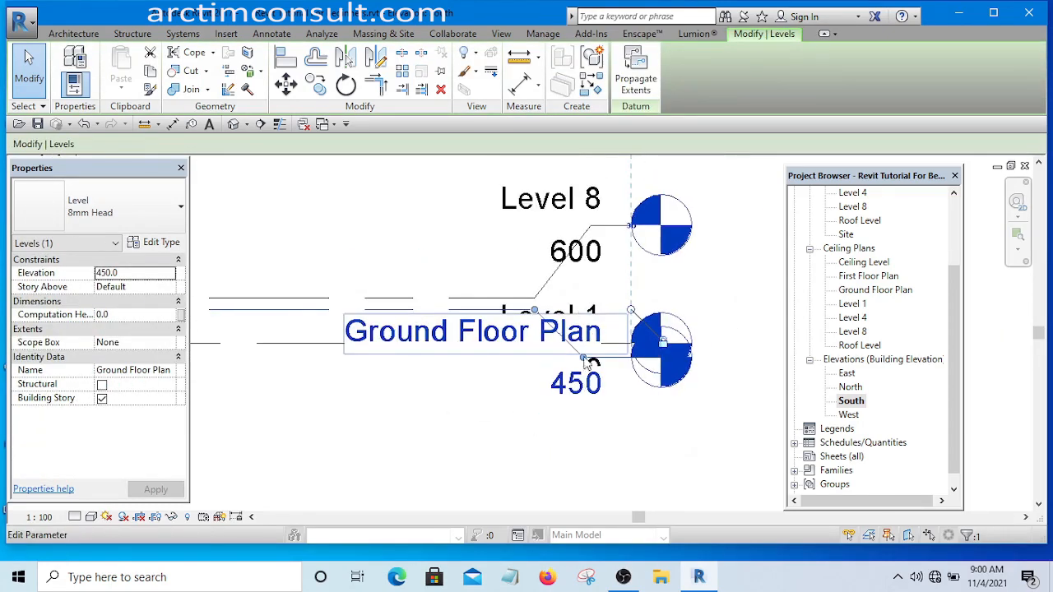
left_click_drag(583, 359, 583, 465)
left_click(740, 413)
scroll(740, 414, "down", 4)
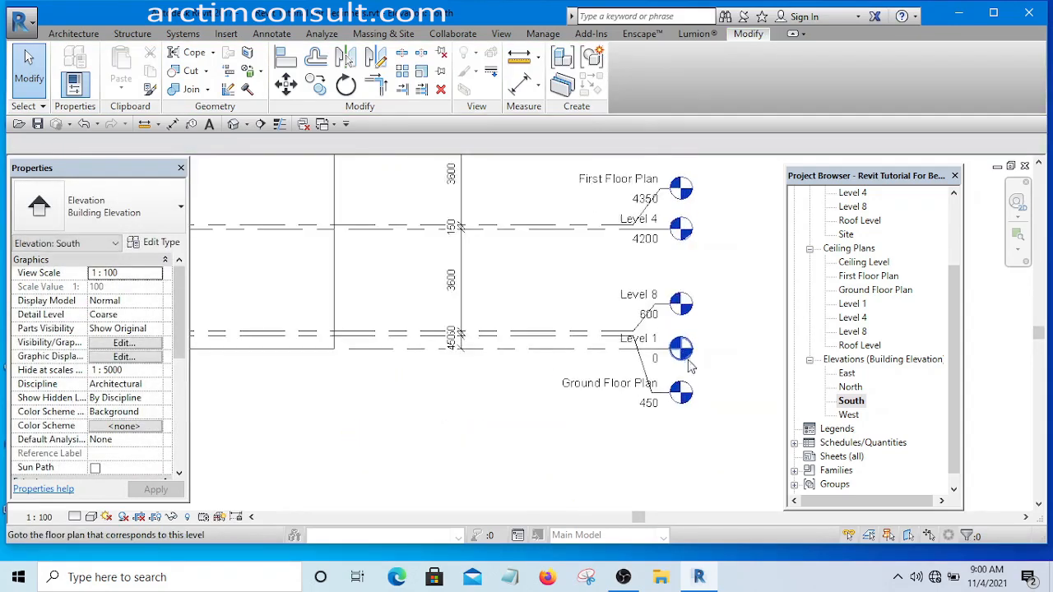
Step: Rename the Ground Floor Plan level at elevation 450 as Level 2 and rename its corresponding views
scroll(682, 360, "up", 6)
scroll(677, 365, "down", 2)
scroll(567, 300, "up", 4)
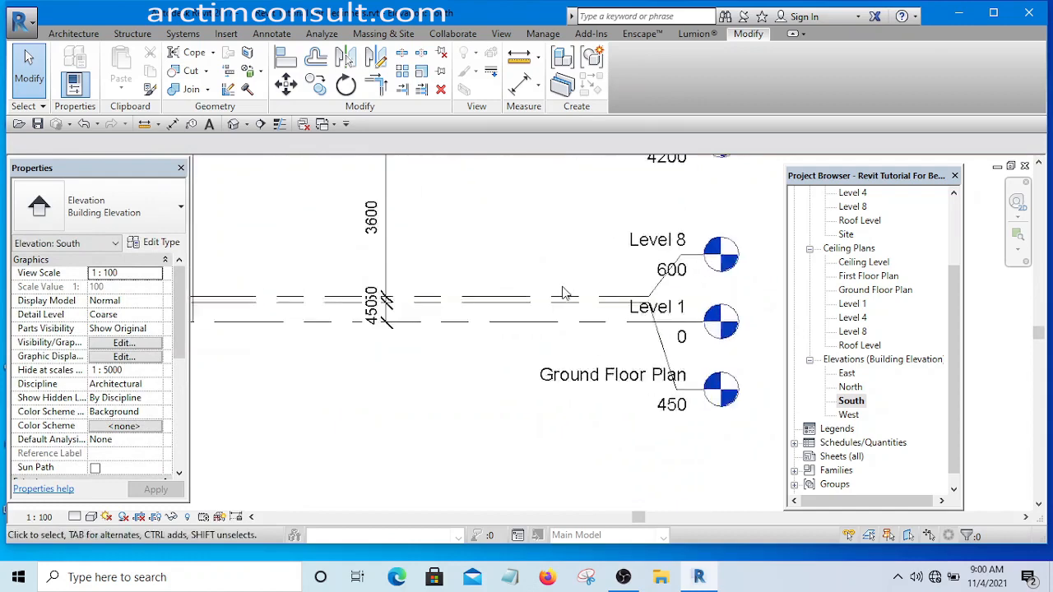
left_click(567, 306)
left_click(482, 261)
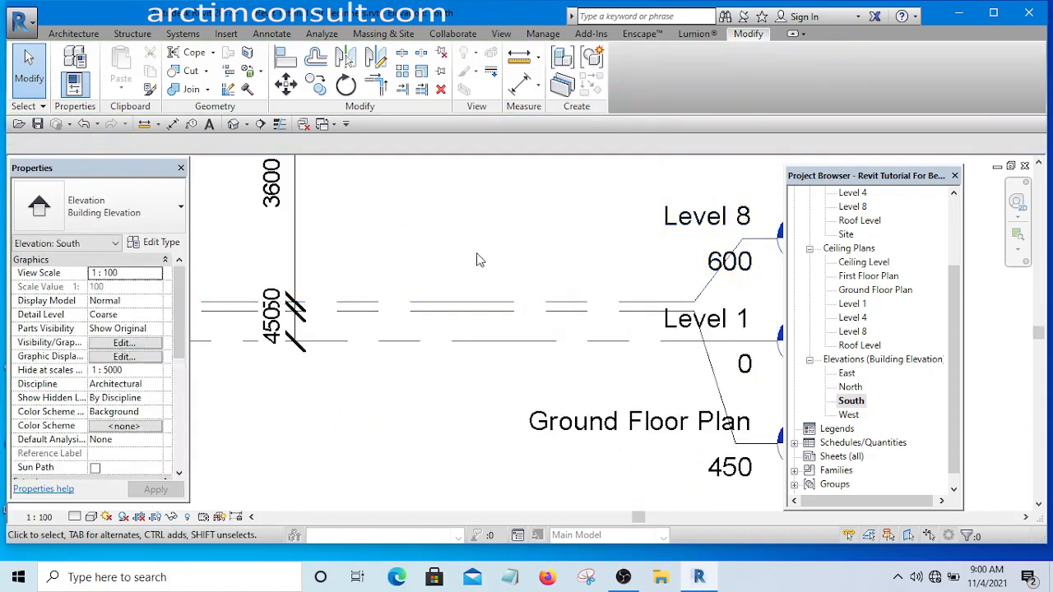
scroll(528, 358, "down", 2)
scroll(681, 380, "up", 2)
scroll(681, 380, "up", 2)
left_click(668, 347)
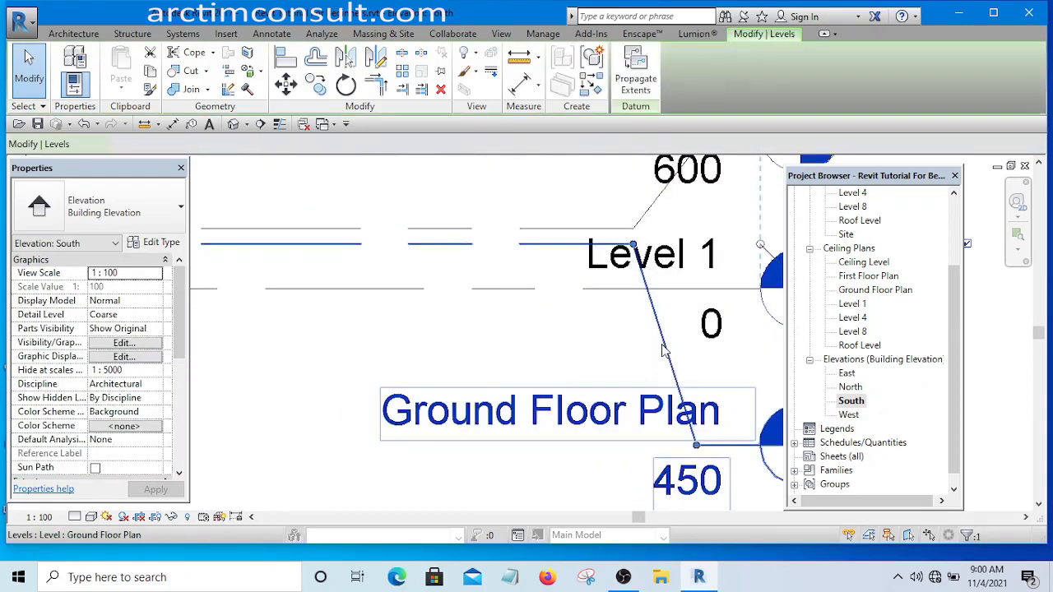
scroll(537, 367, "down", 2)
scroll(578, 403, "up", 1)
scroll(578, 403, "up", 1)
left_click(578, 402)
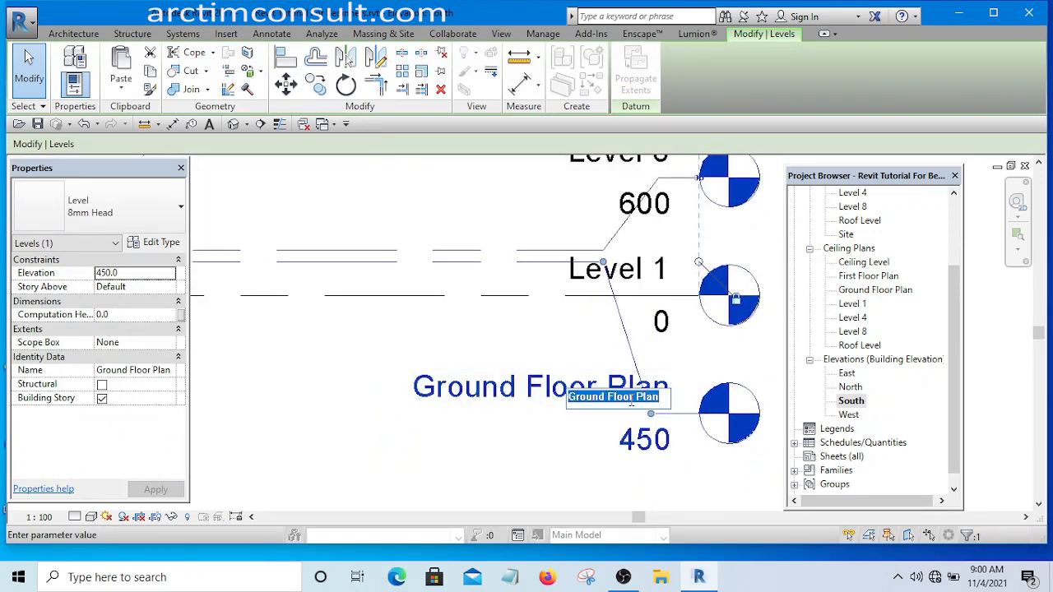
type("Level")
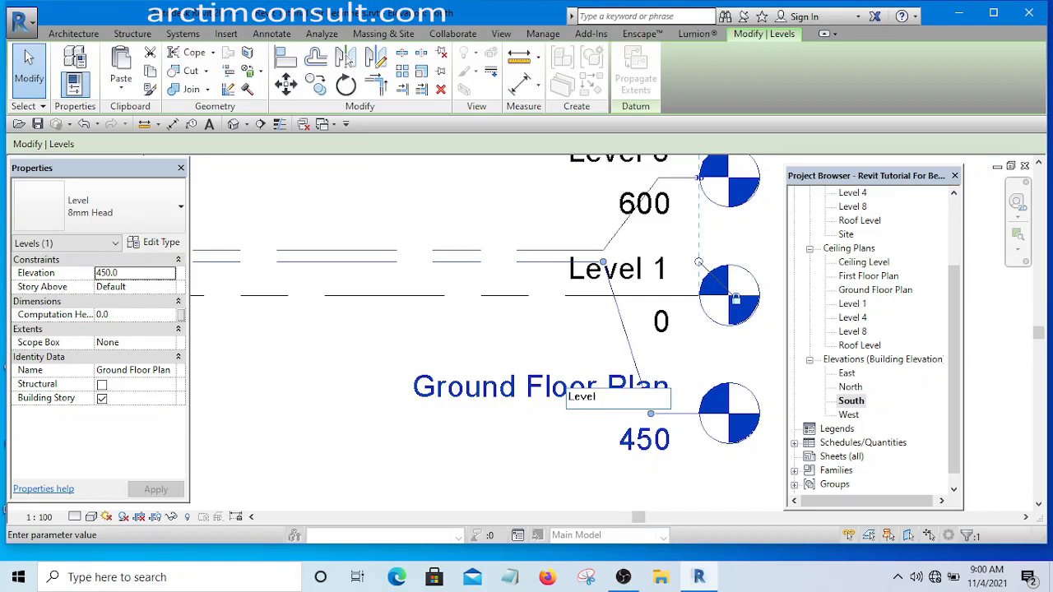
type(" 2")
key("Return")
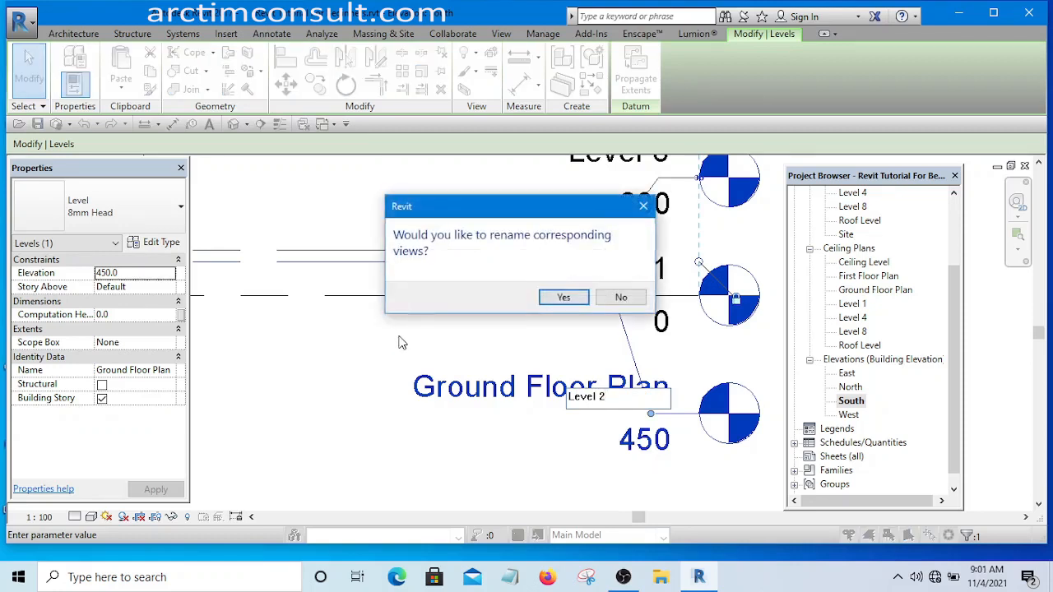
key("Return")
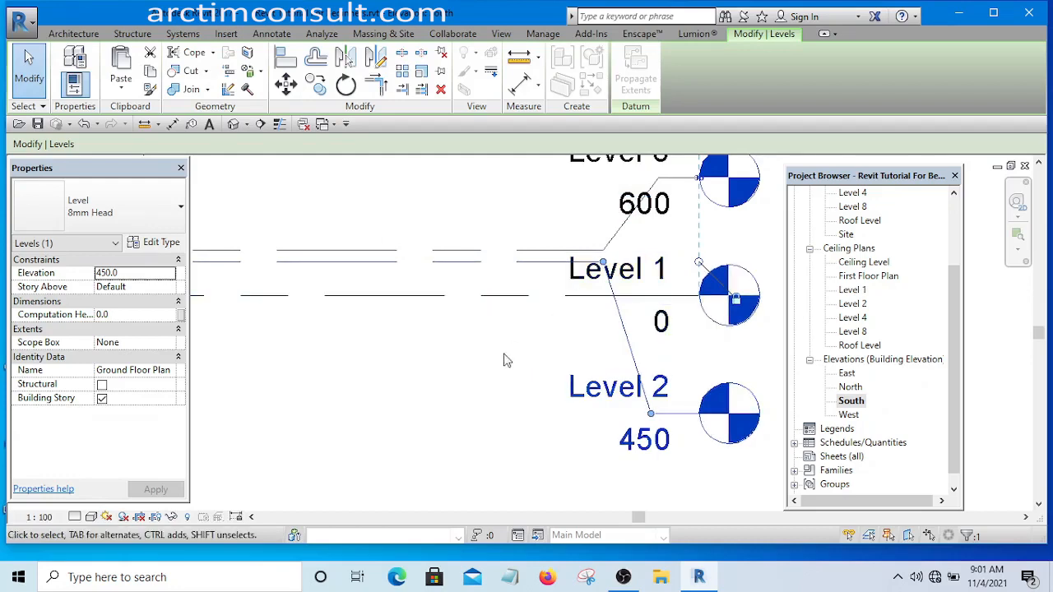
left_click(500, 307)
Step: Rename the Level 8 line at elevation 600 as Ground Floor Level and rename its corresponding views
scroll(500, 308, "down", 3)
middle_click_drag(500, 244, 475, 359)
scroll(474, 359, "up", 2)
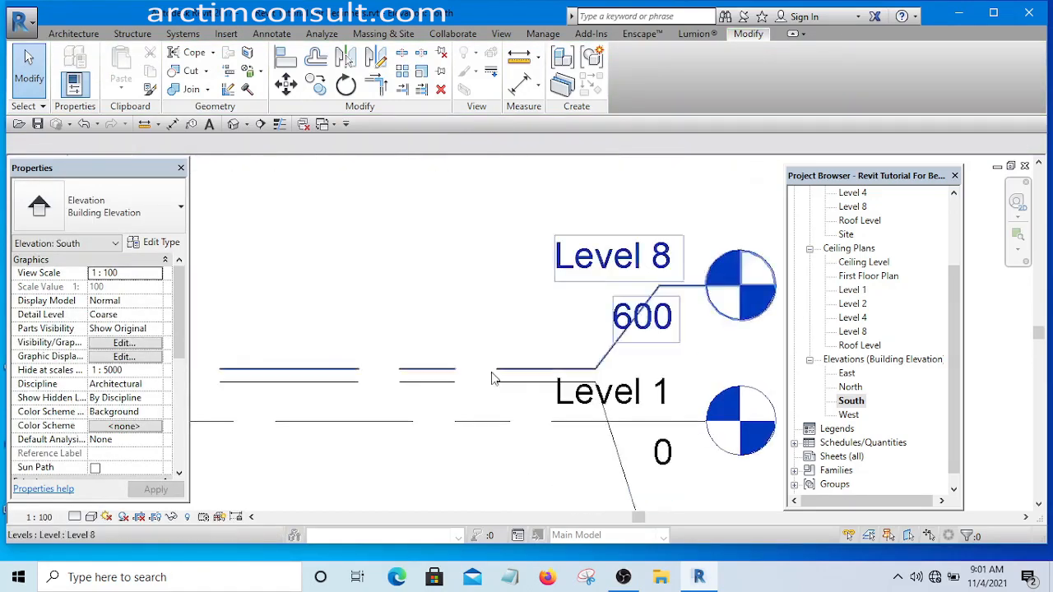
left_click(505, 372)
left_click(596, 259)
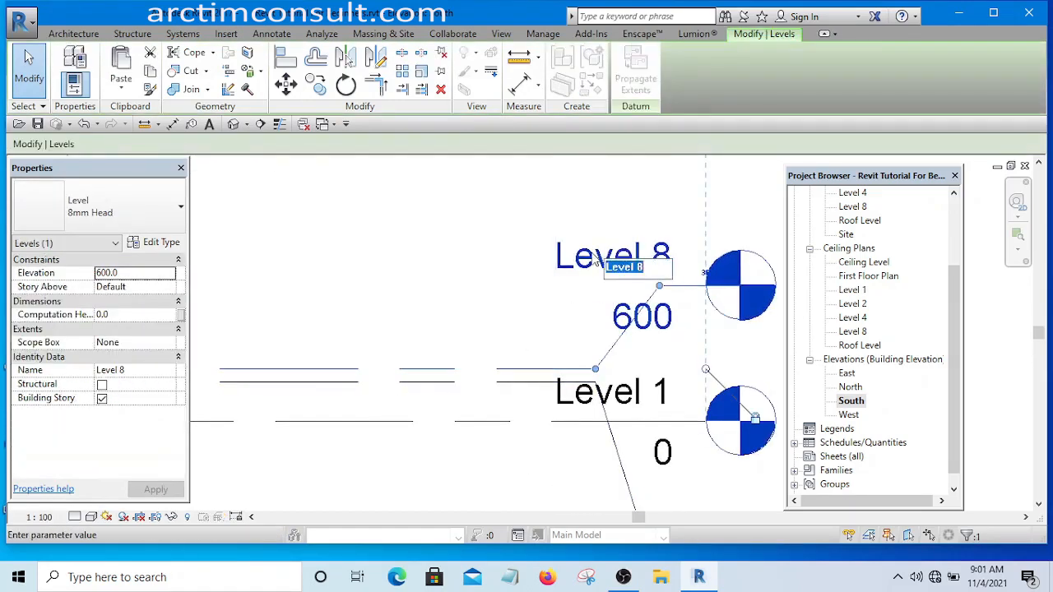
type("Ground")
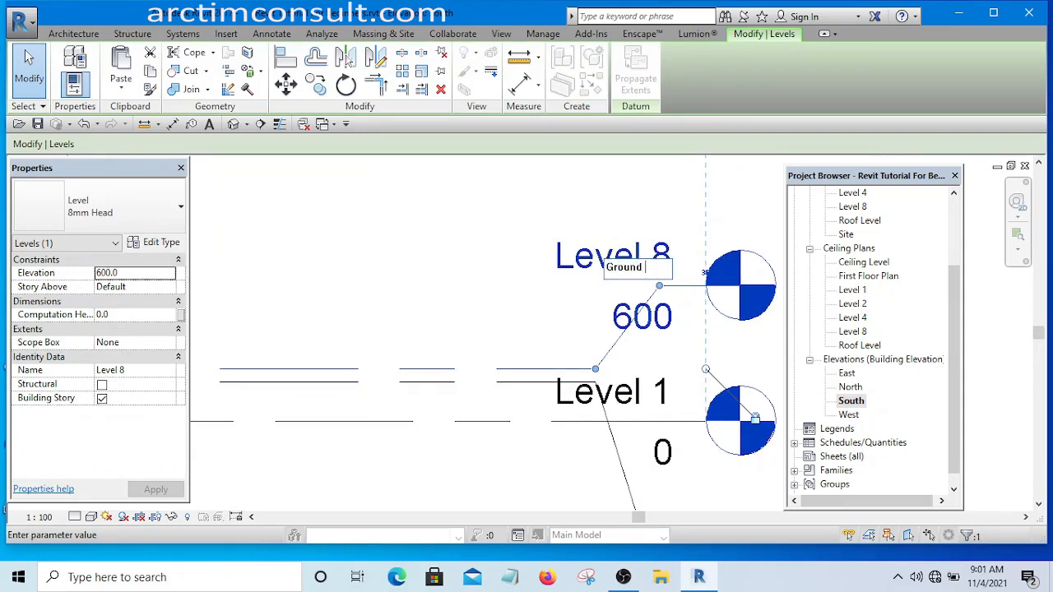
type(" Floor ")
type("Level")
key("Return")
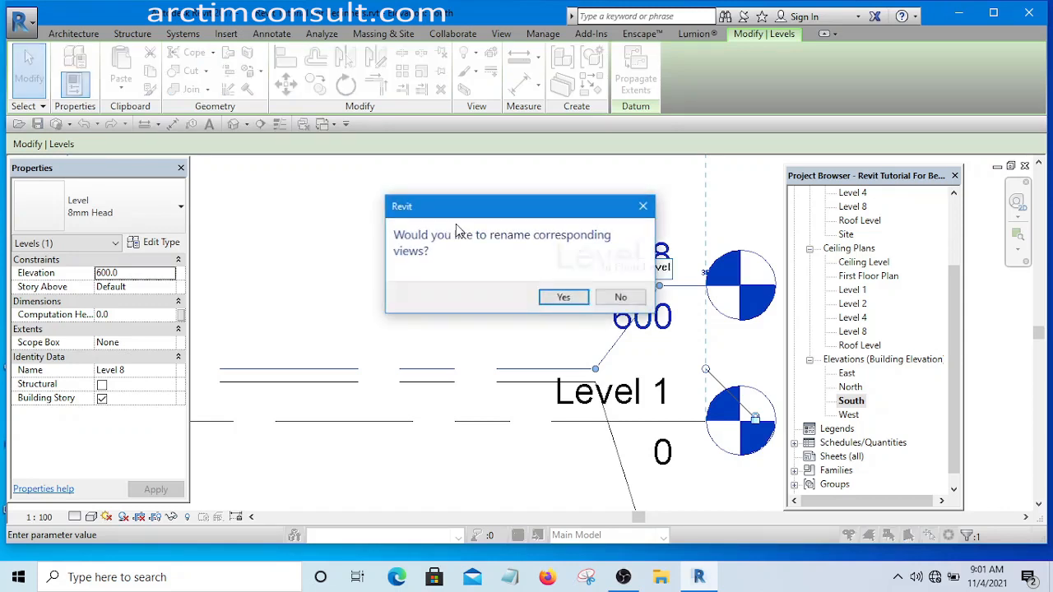
left_click(568, 299)
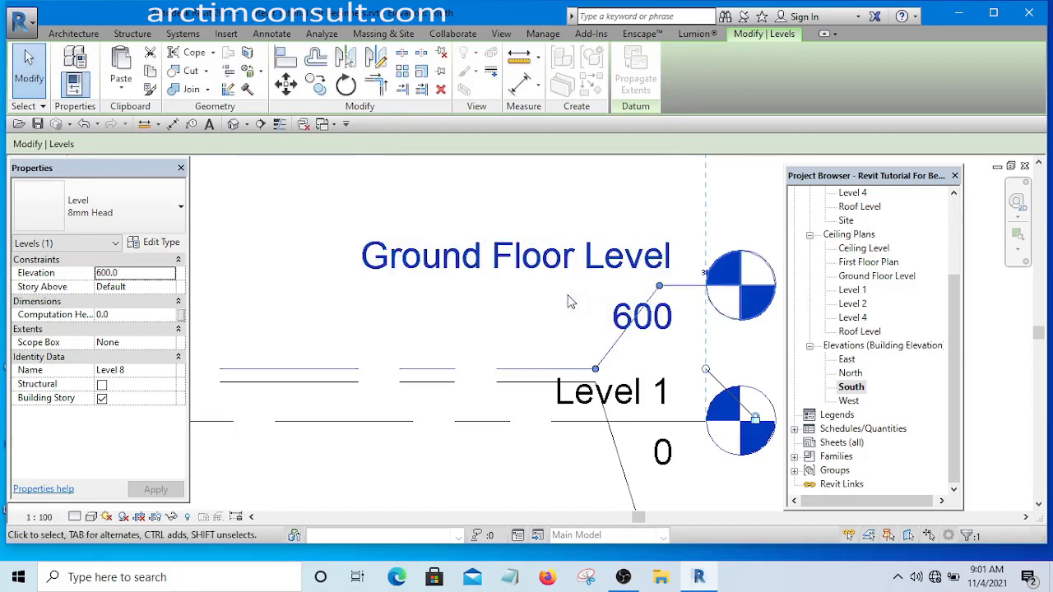
scroll(576, 272, "down", 5)
scroll(569, 267, "up", 4)
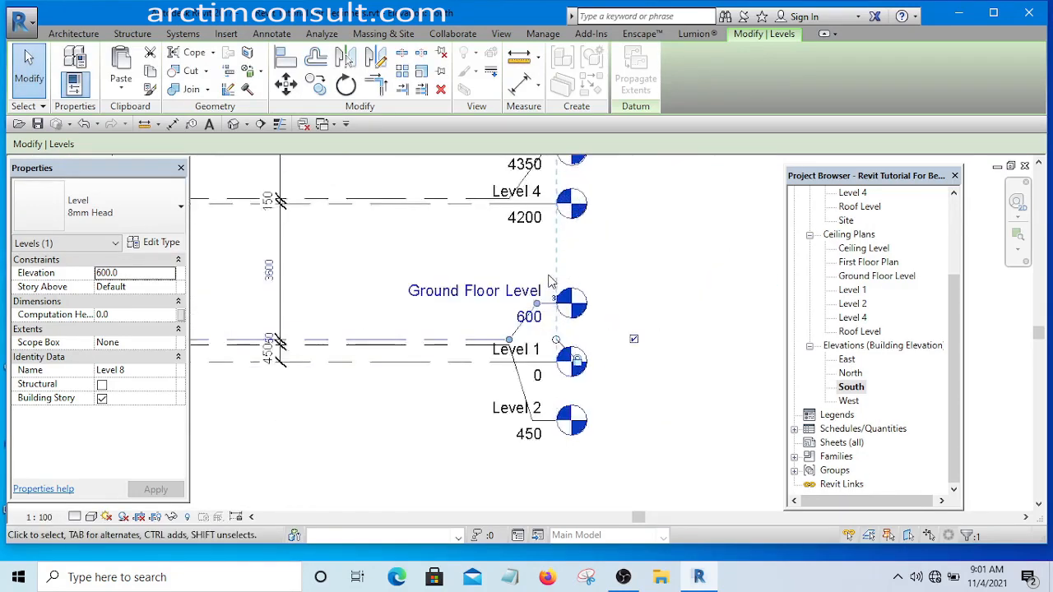
scroll(723, 259, "down", 2)
left_click(715, 249)
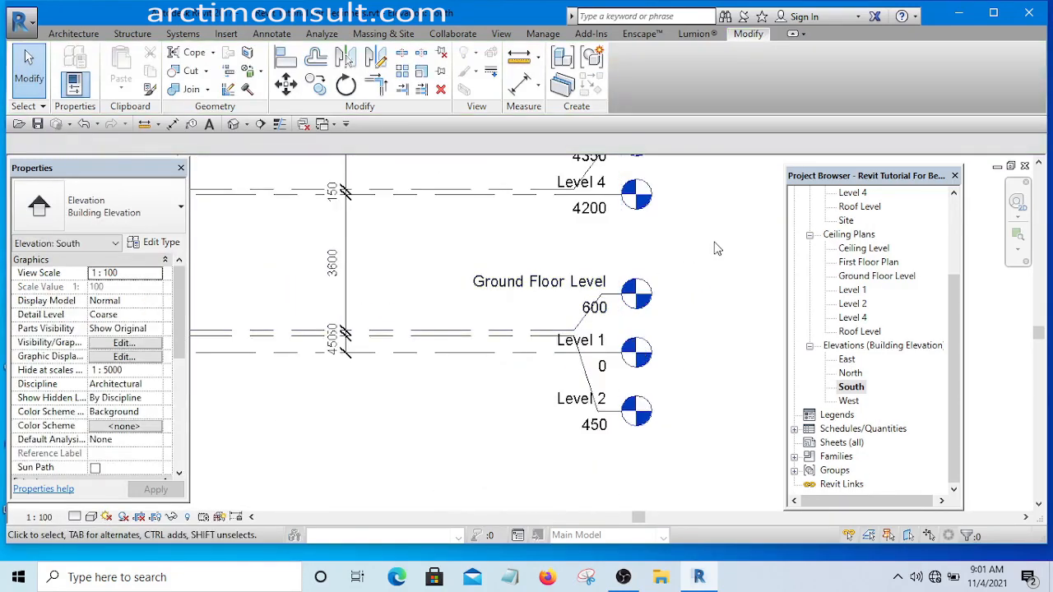
Step: Examine the level heads, the spacing between the levels and the wall height relative to them in the South elevation
middle_click_drag(714, 244, 755, 285)
scroll(715, 286, "down", 4)
scroll(657, 313, "up", 4)
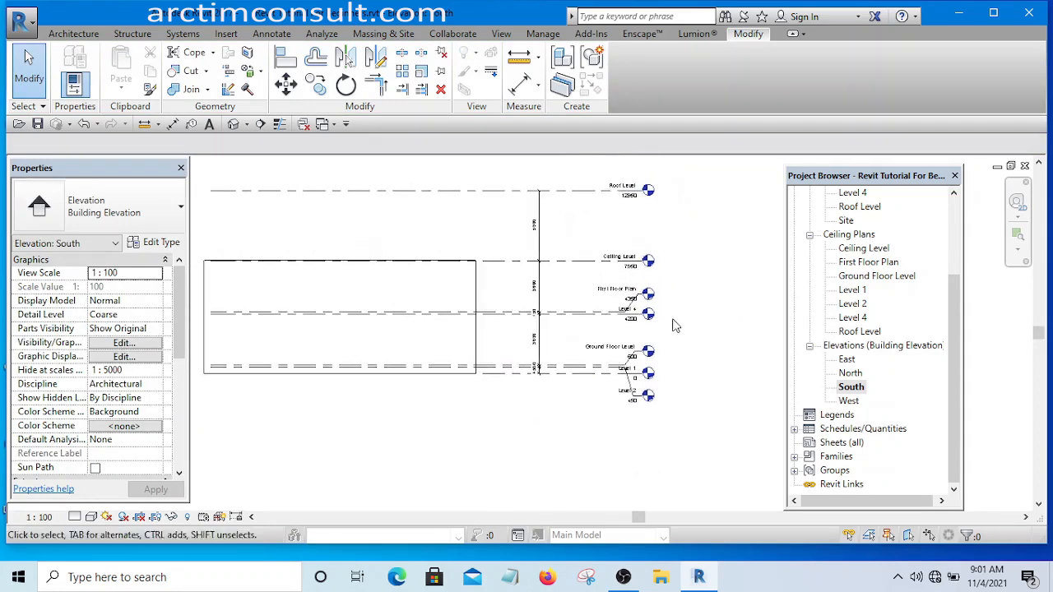
scroll(627, 282, "down", 5)
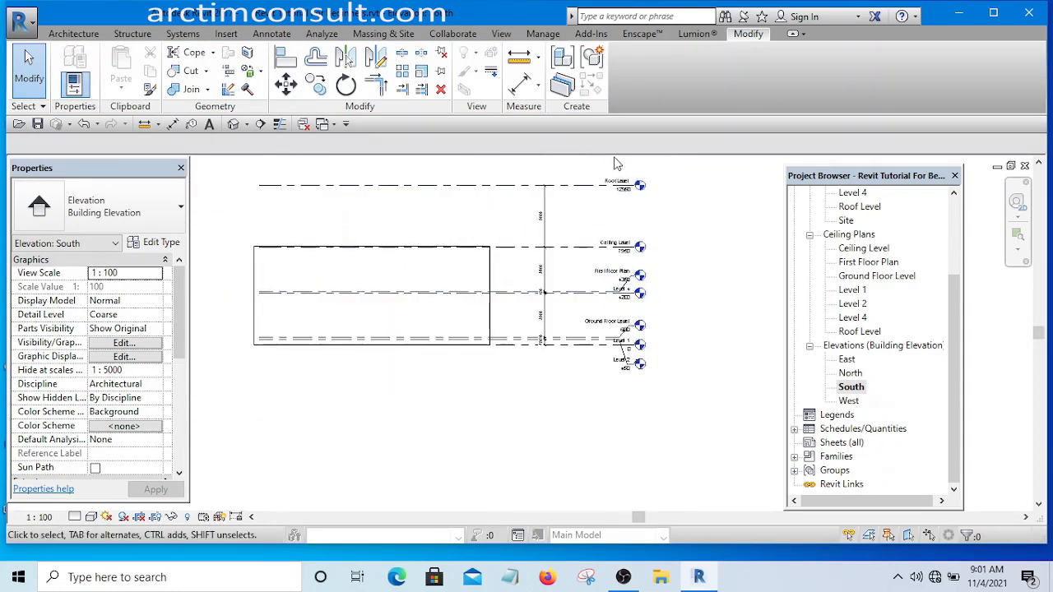
scroll(583, 312, "up", 4)
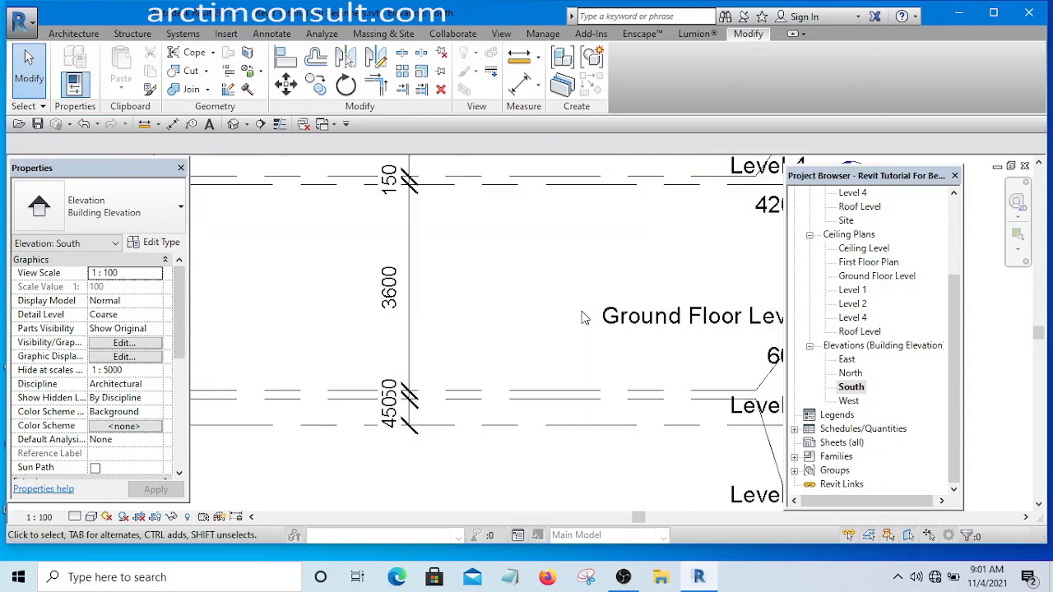
scroll(560, 311, "down", 5)
scroll(557, 312, "up", 2)
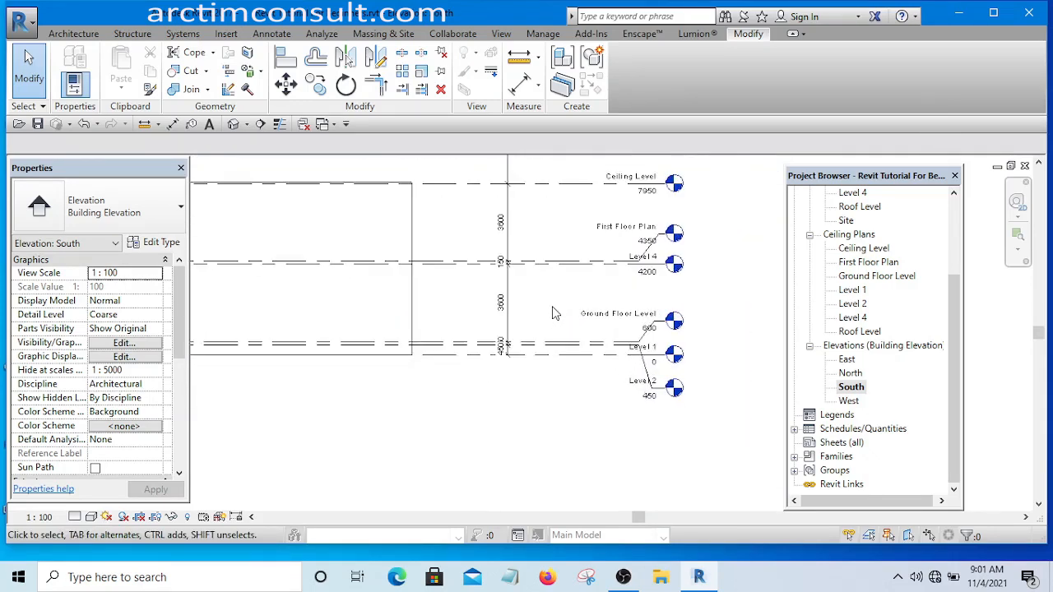
scroll(552, 313, "up", 1)
scroll(551, 306, "down", 4)
middle_click_drag(551, 307, 525, 380)
scroll(496, 380, "up", 3)
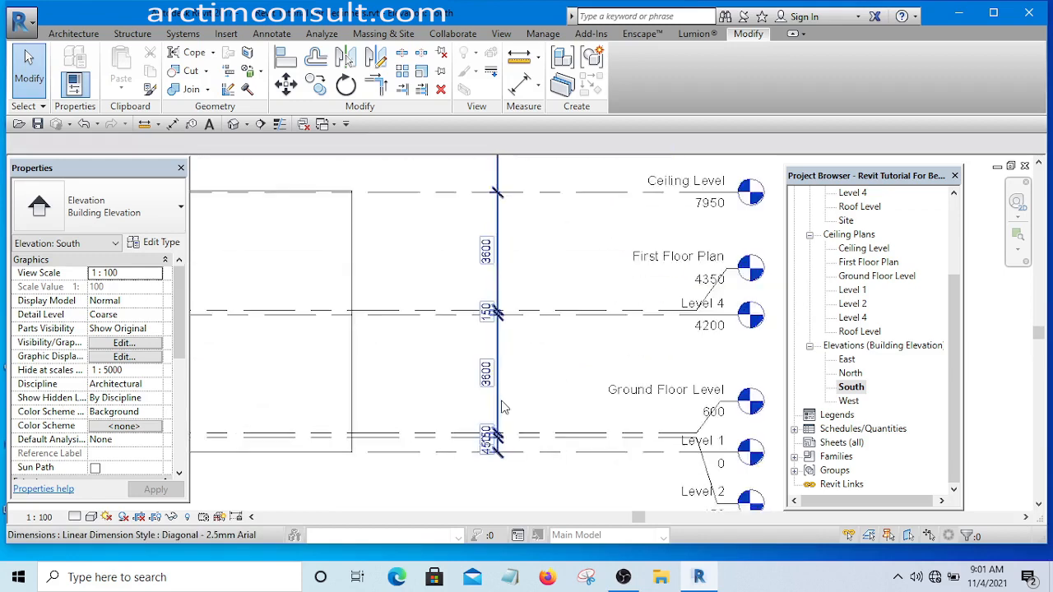
scroll(498, 345, "down", 2)
scroll(510, 353, "up", 2)
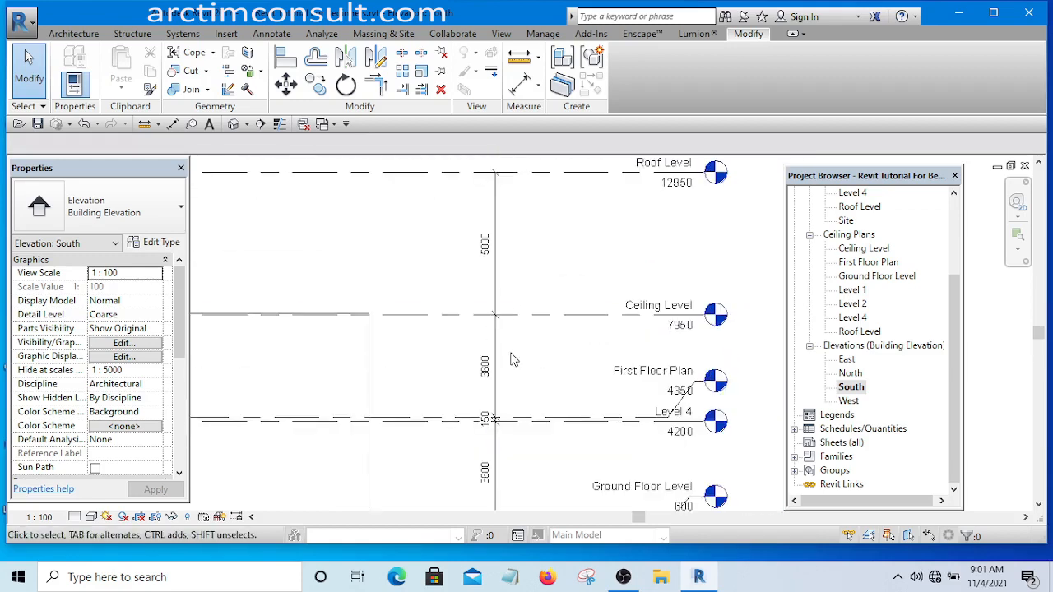
scroll(493, 364, "down", 4)
scroll(498, 366, "up", 5)
scroll(494, 344, "up", 3)
scroll(489, 329, "down", 4)
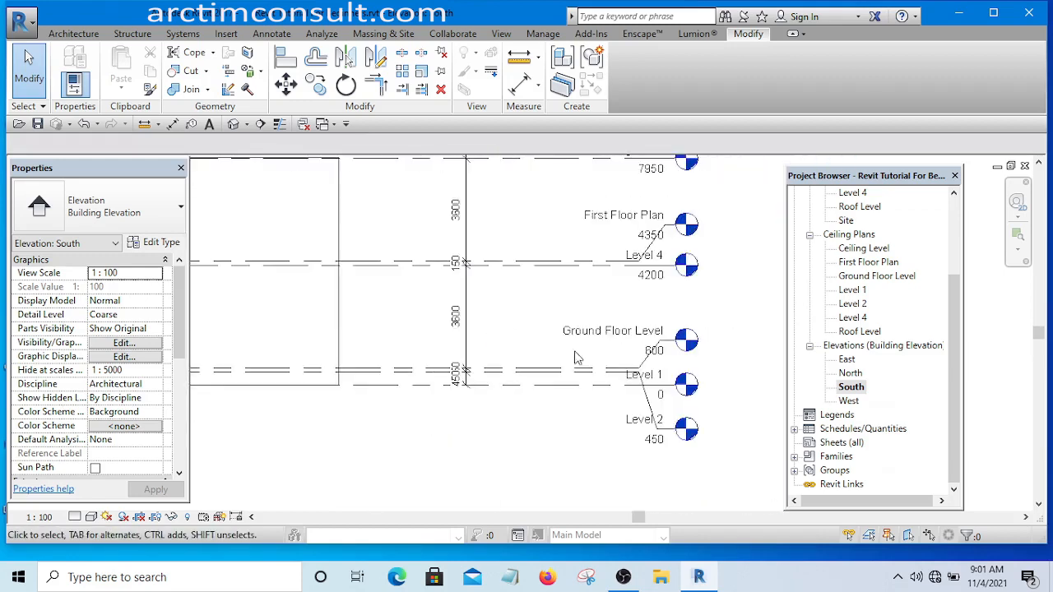
scroll(580, 359, "down", 4)
scroll(575, 386, "up", 1)
scroll(549, 313, "up", 1)
middle_click_drag(549, 312, 535, 363)
scroll(531, 371, "up", 1)
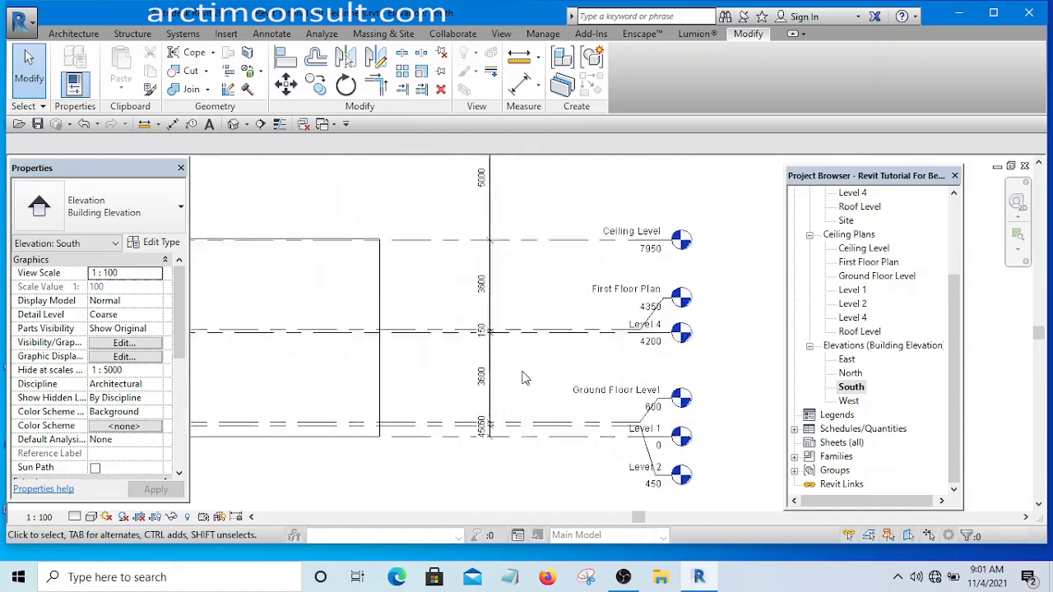
scroll(608, 394, "down", 1)
scroll(608, 395, "down", 2)
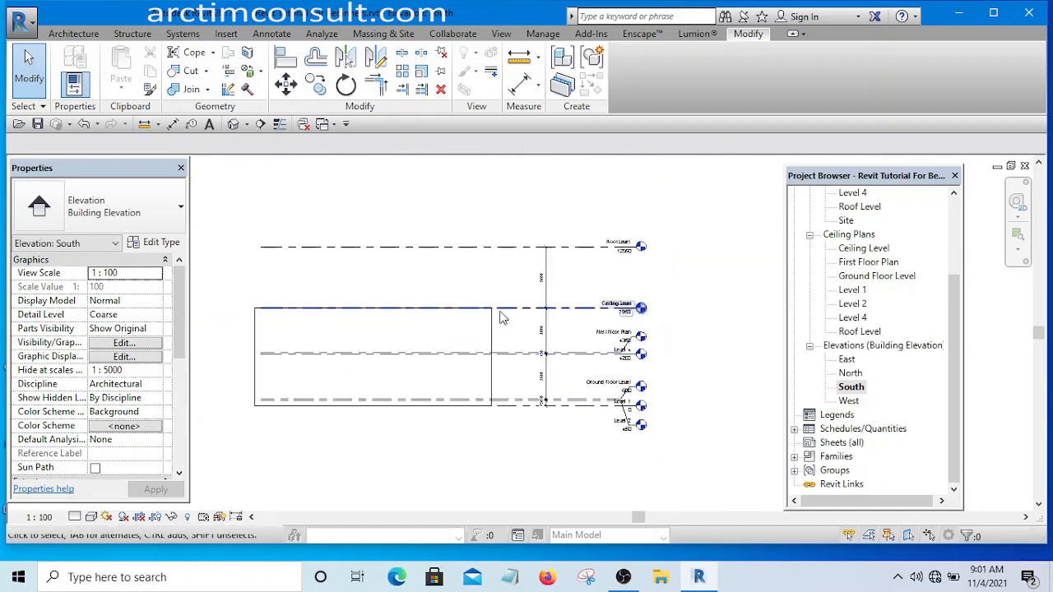
scroll(479, 372, "up", 2)
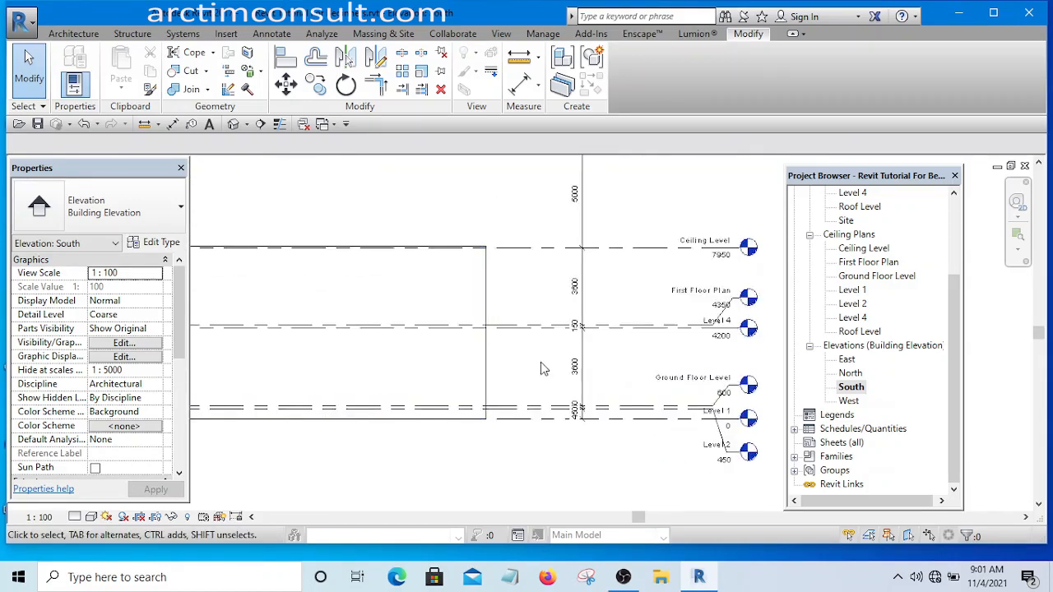
scroll(551, 368, "down", 2)
scroll(578, 370, "up", 1)
scroll(578, 370, "up", 2)
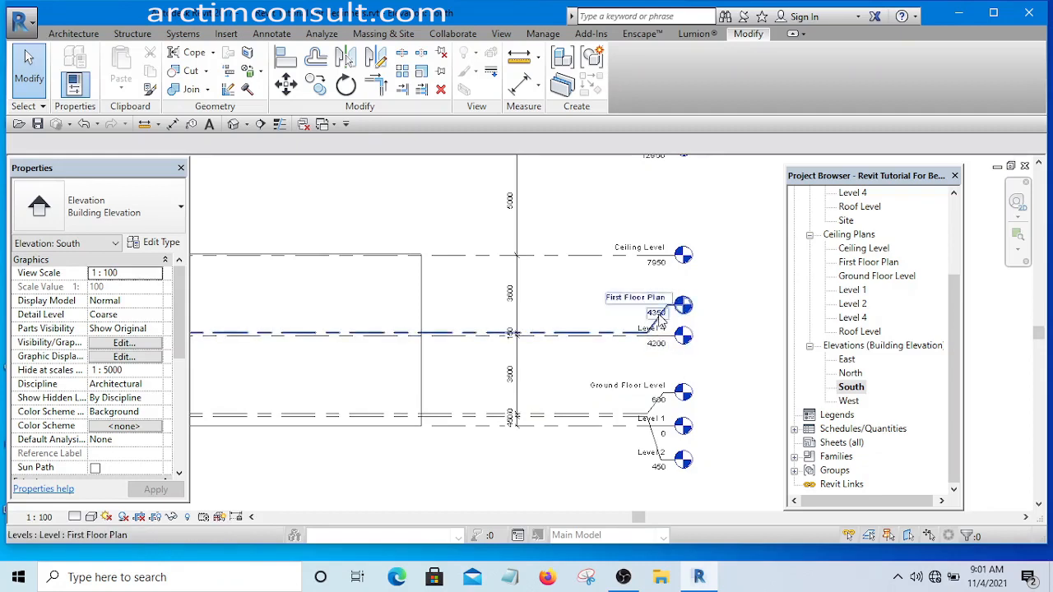
scroll(658, 317, "down", 3)
scroll(602, 341, "down", 1)
scroll(486, 374, "up", 2)
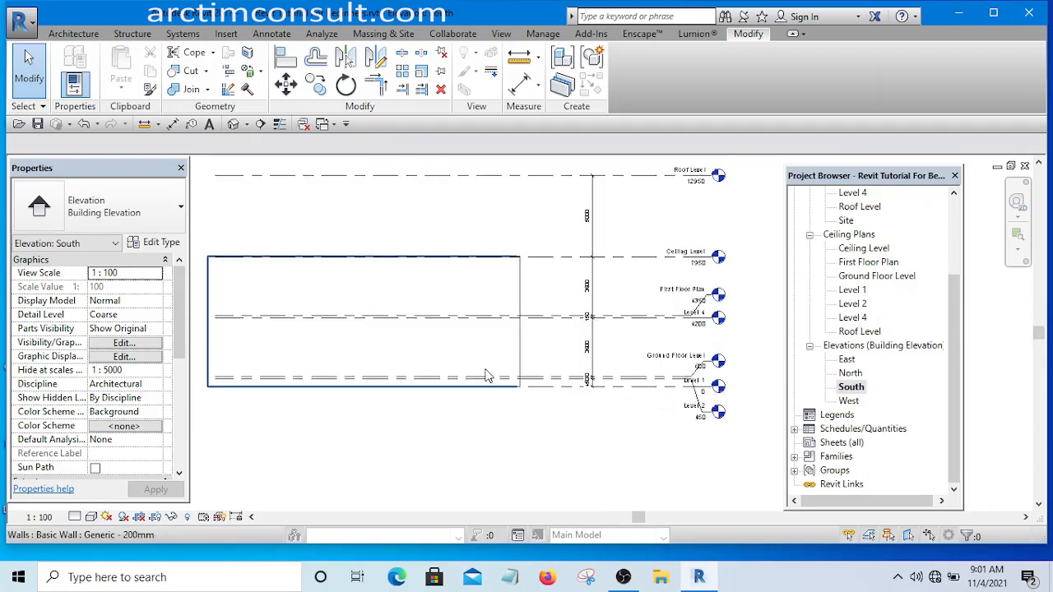
scroll(658, 365, "up", 2)
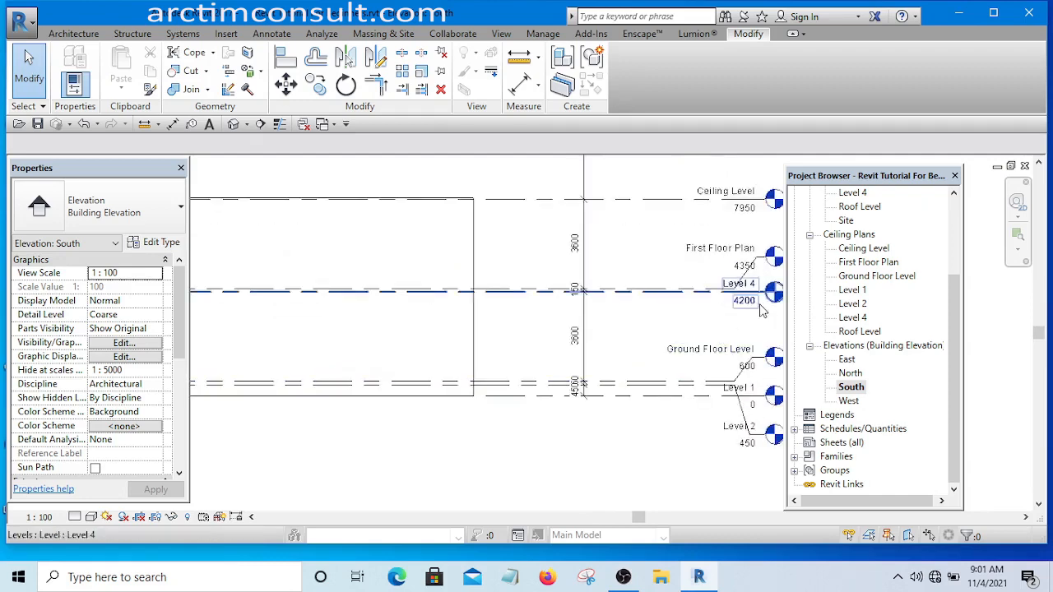
scroll(791, 296, "down", 2)
scroll(768, 292, "up", 3)
Step: Select all four walls in the South elevation and set their top constraint to Up to level: Level 4
scroll(650, 294, "down", 4)
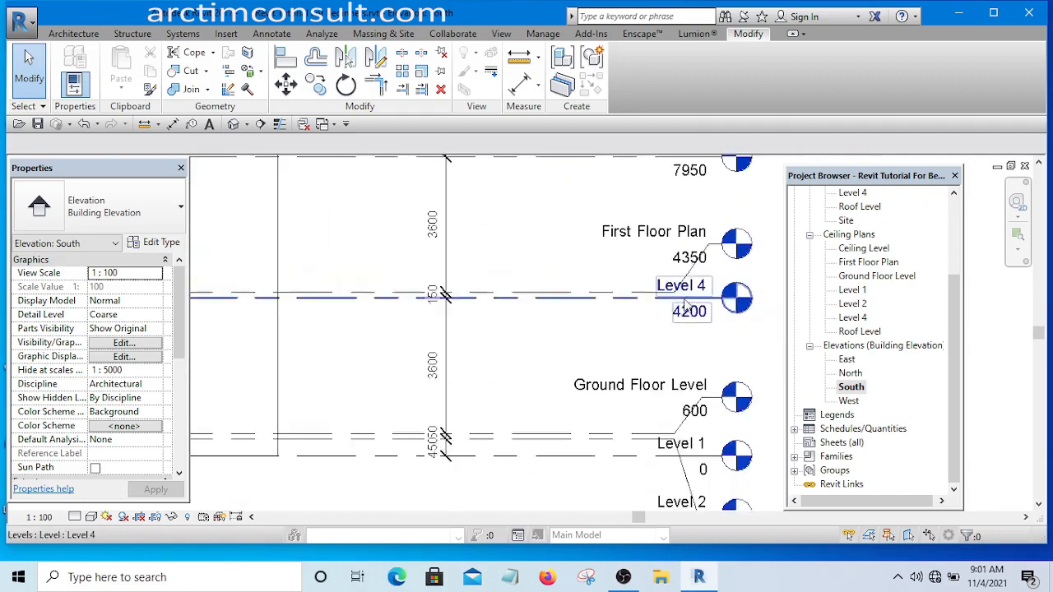
left_click_drag(283, 218, 581, 407)
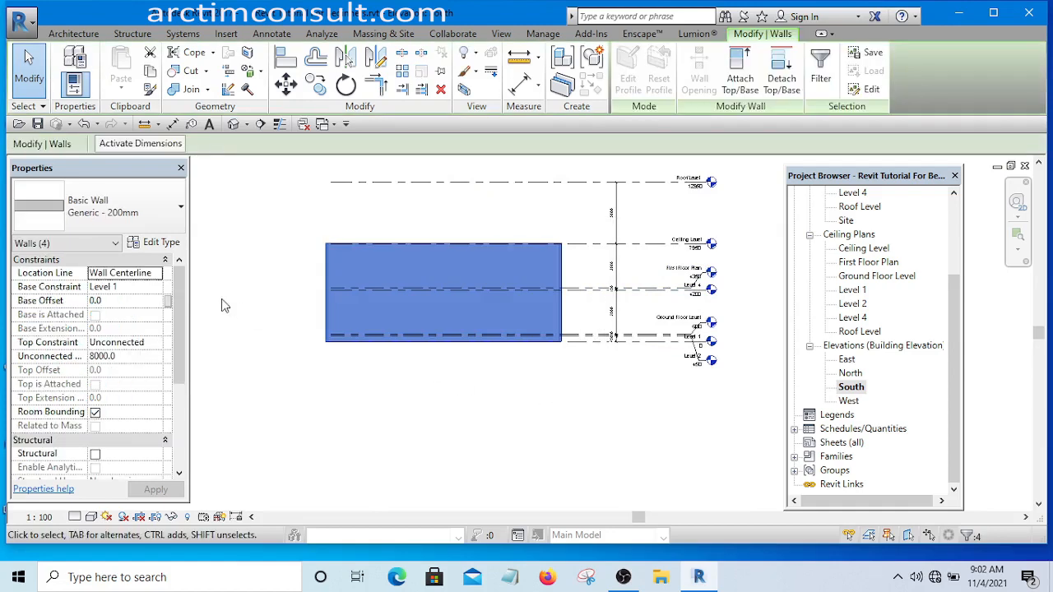
left_click(156, 343)
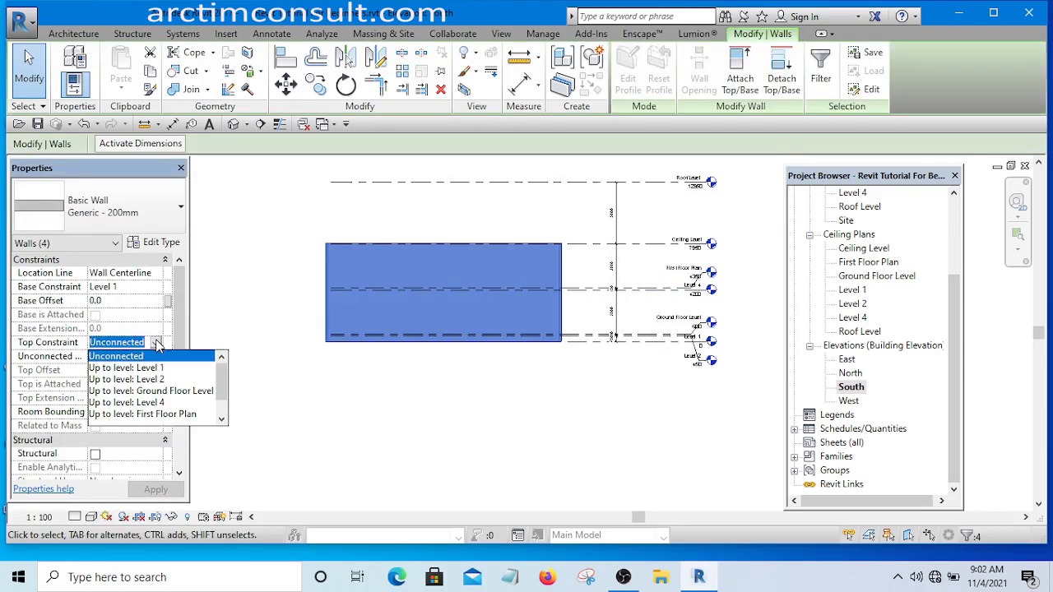
left_click(221, 420)
left_click(222, 420)
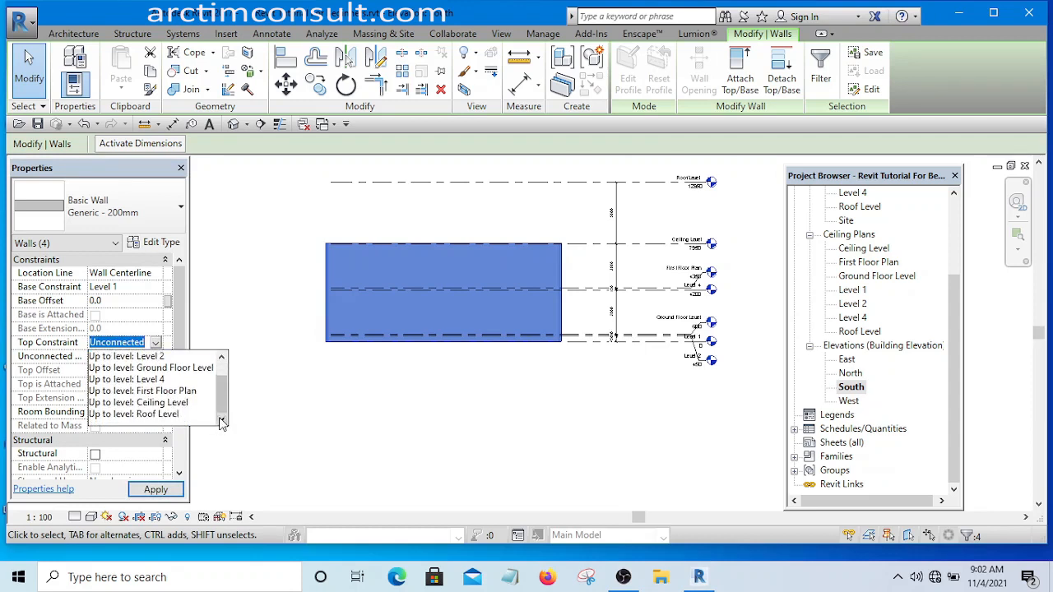
left_click(152, 380)
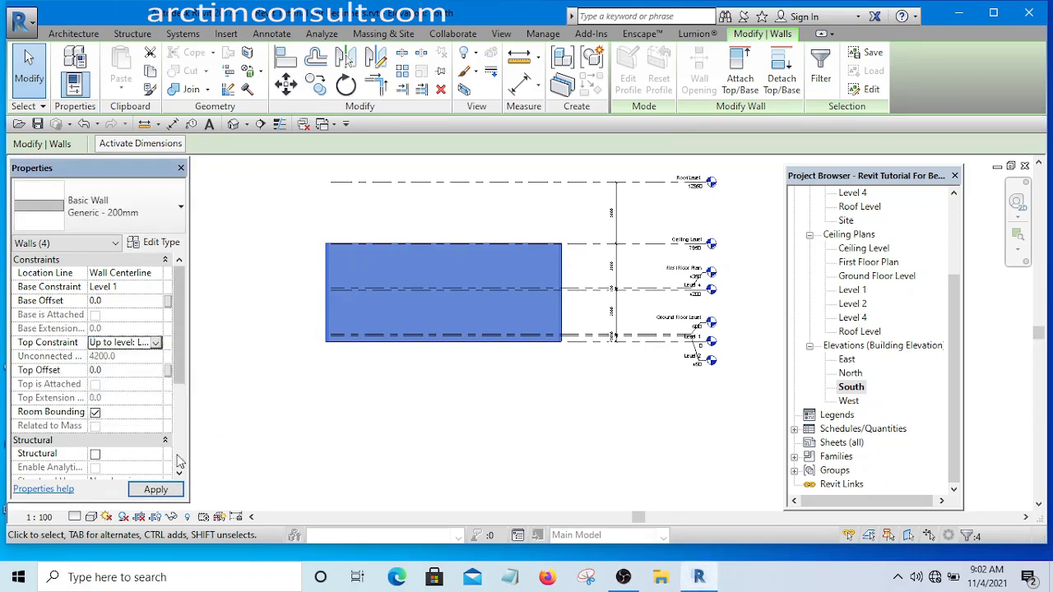
left_click(156, 489)
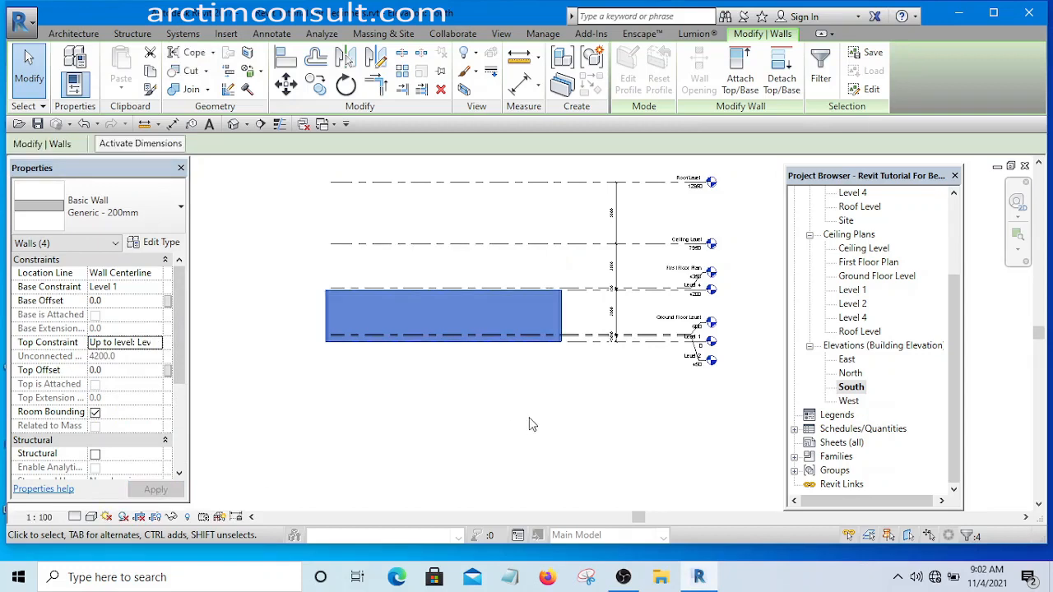
left_click(576, 307)
Step: Examine the wall tops against Level 4 and the surrounding level lines in the South elevation
scroll(576, 303, "up", 5)
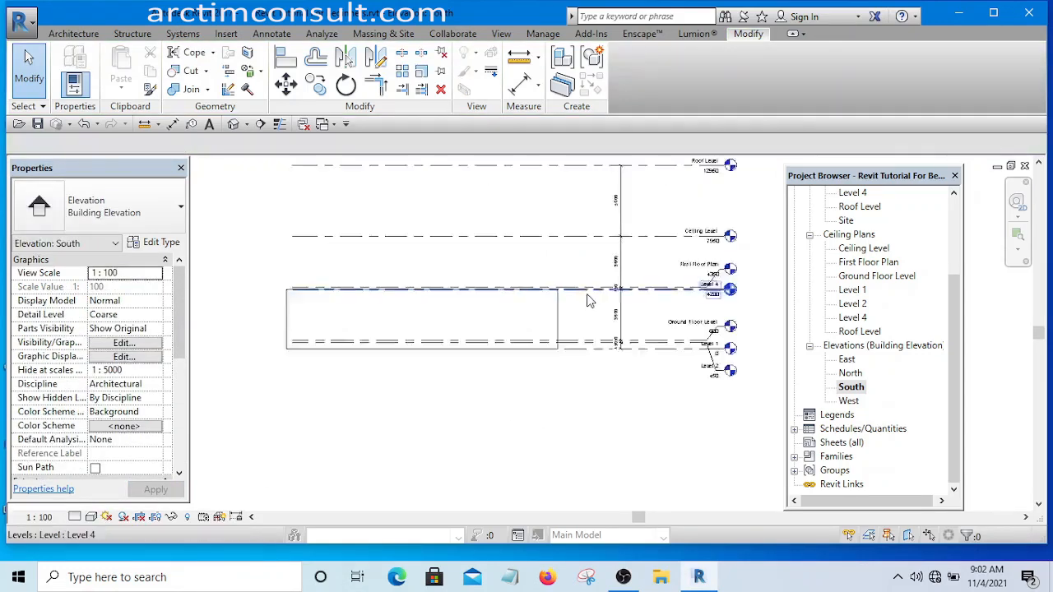
scroll(543, 263, "down", 1)
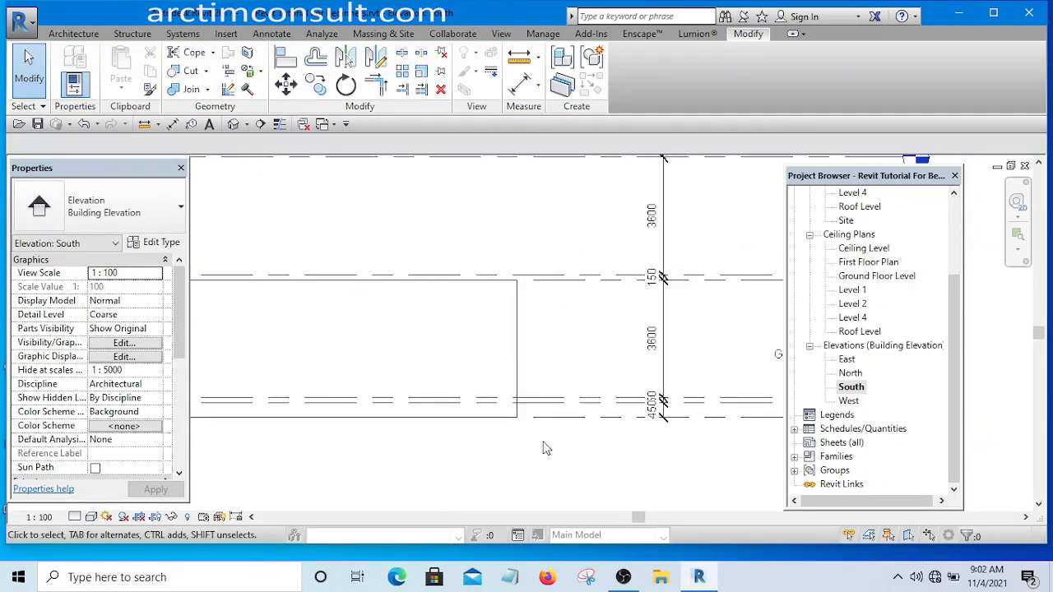
scroll(542, 279, "up", 4)
scroll(436, 287, "down", 4)
scroll(214, 362, "down", 3)
scroll(630, 321, "up", 2)
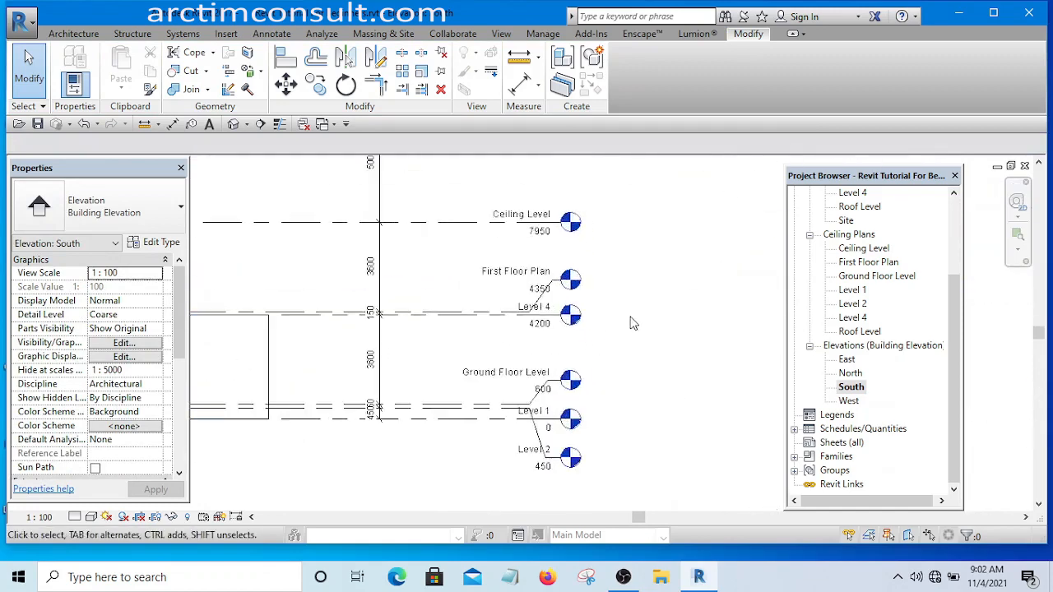
scroll(531, 341, "up", 2)
scroll(482, 318, "up", 2)
scroll(543, 345, "down", 1)
scroll(630, 346, "down", 2)
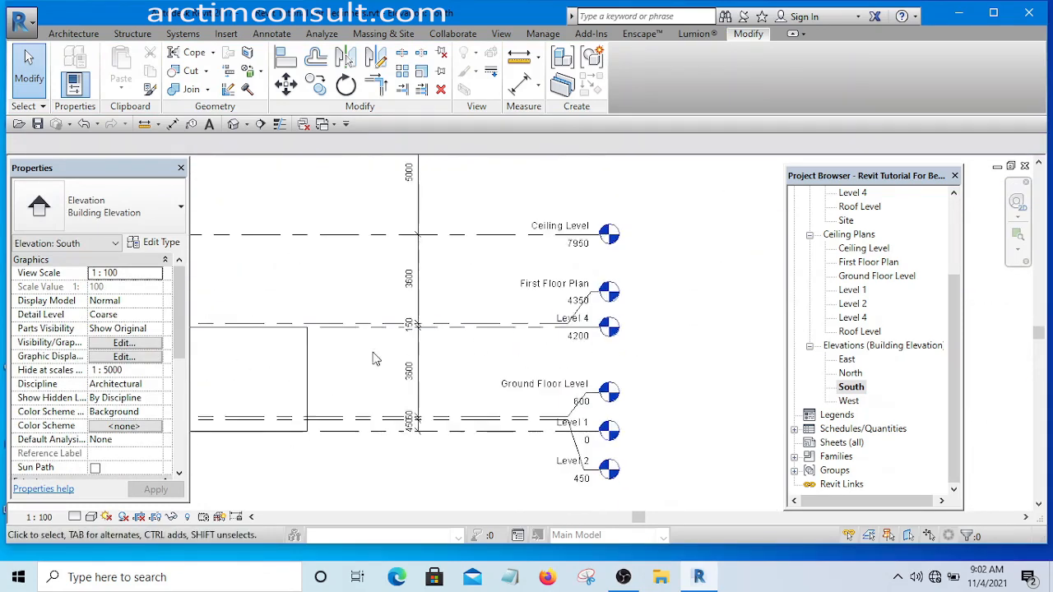
scroll(358, 346, "up", 1)
middle_click_drag(356, 370, 468, 362)
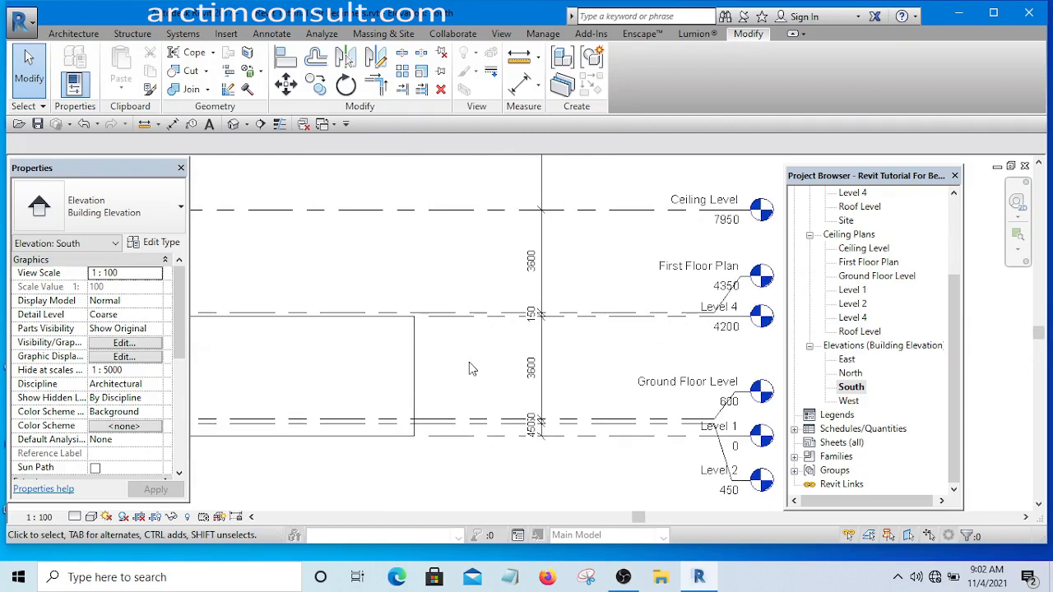
scroll(480, 301, "down", 3)
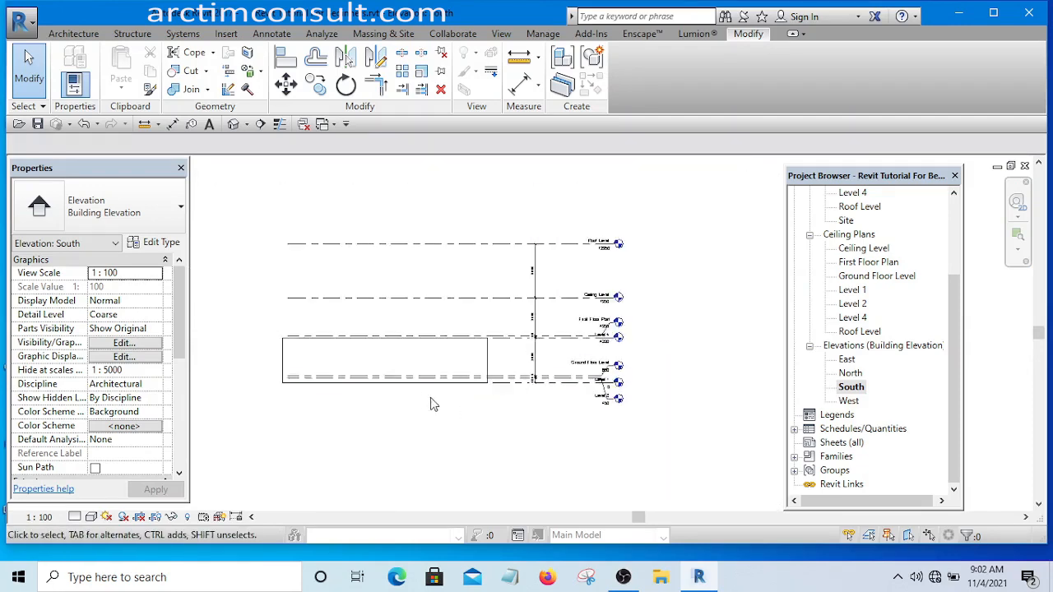
Step: Open the Ground Floor Level floor plan view
middle_click_drag(431, 400, 420, 423)
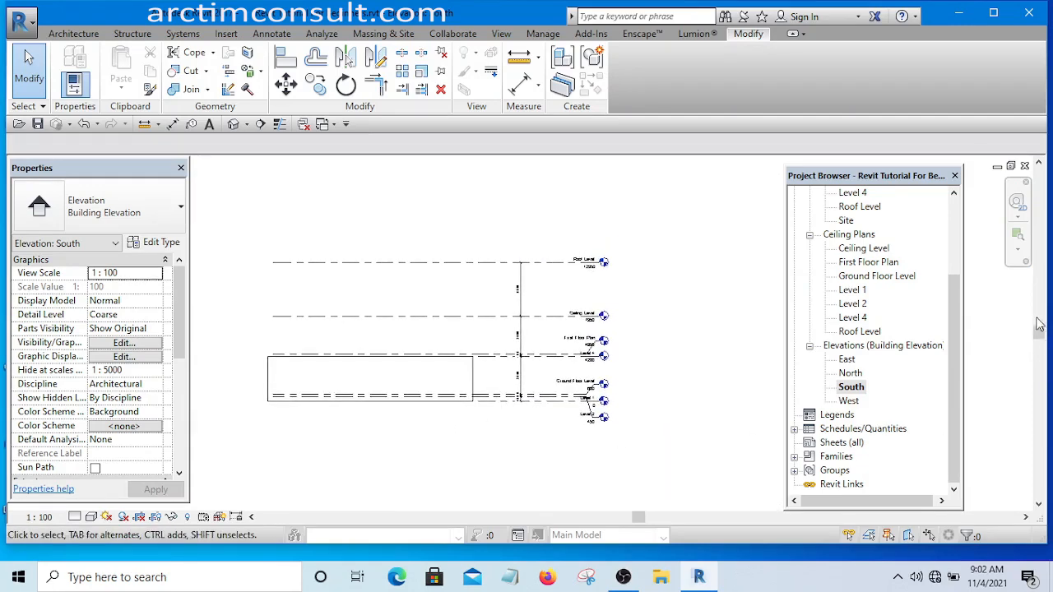
scroll(957, 247, "up", 3)
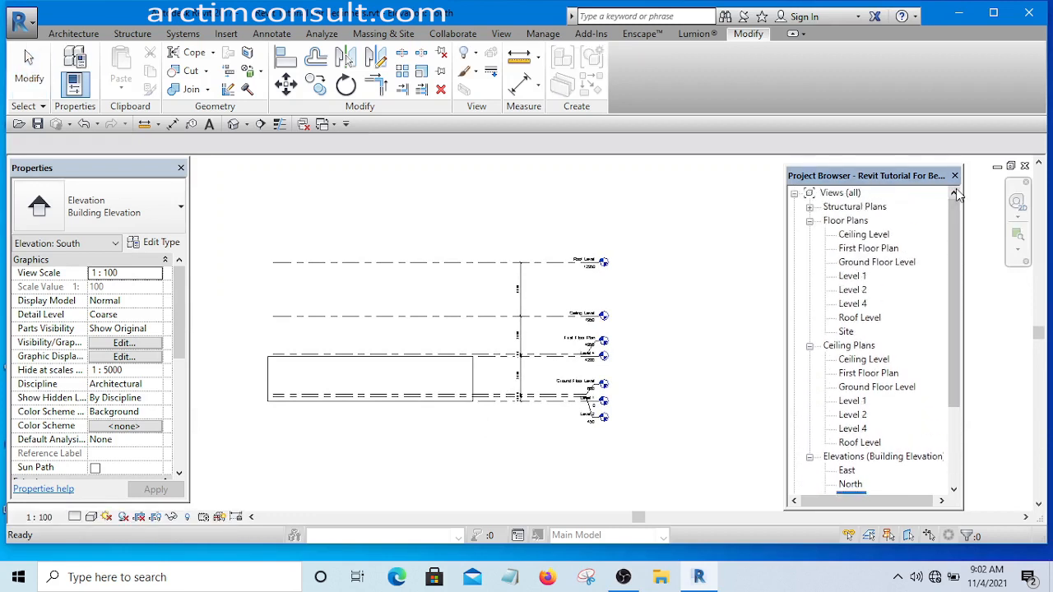
double_click(882, 263)
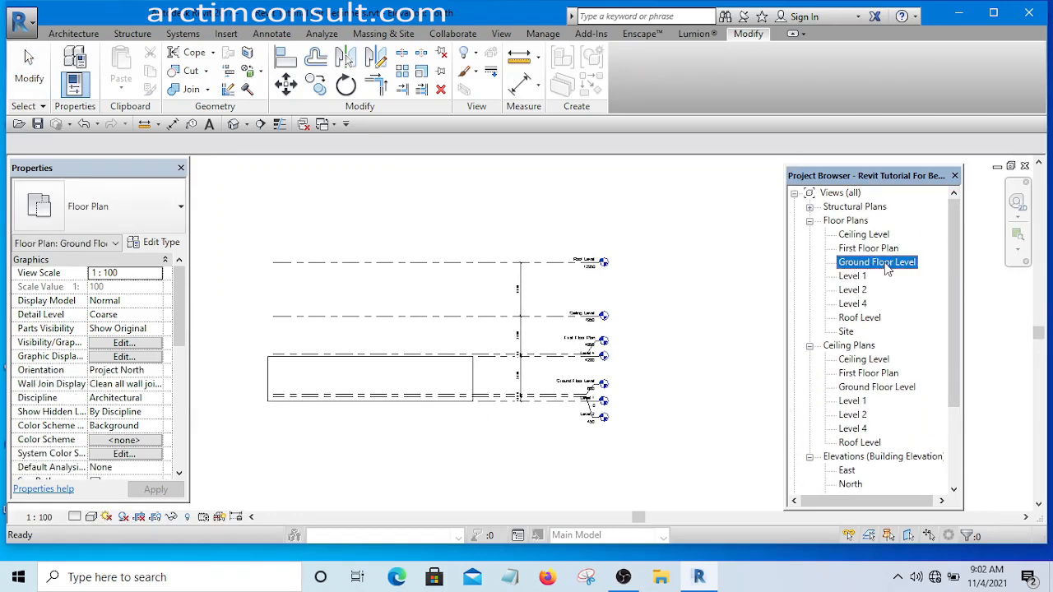
Step: Examine the rectangular wall layout and the west wall's properties in the Ground Floor Level plan
scroll(504, 329, "up", 5)
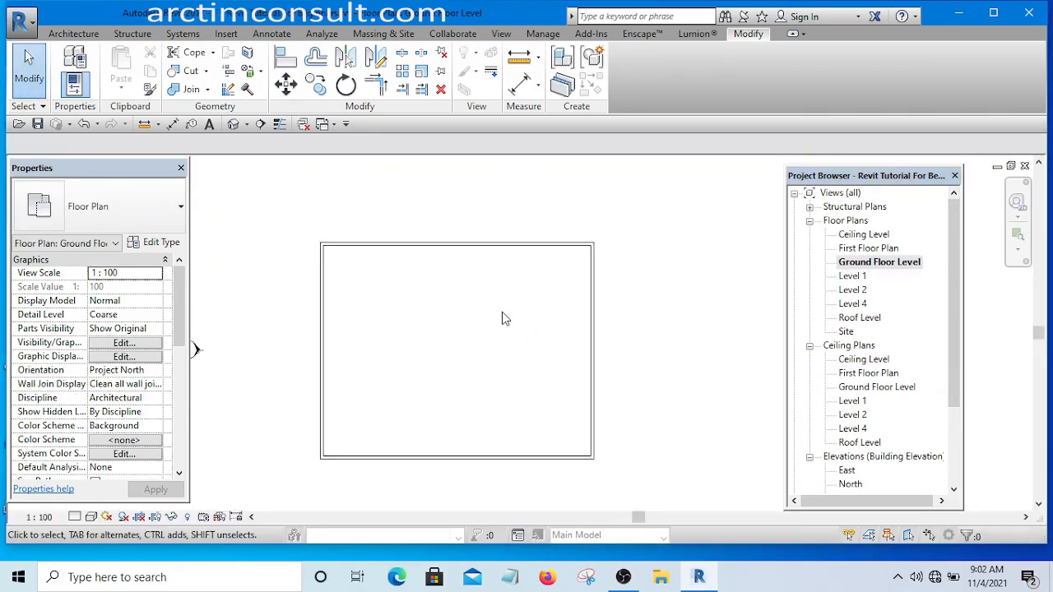
scroll(573, 324, "down", 3)
scroll(614, 337, "up", 1)
scroll(488, 371, "up", 1)
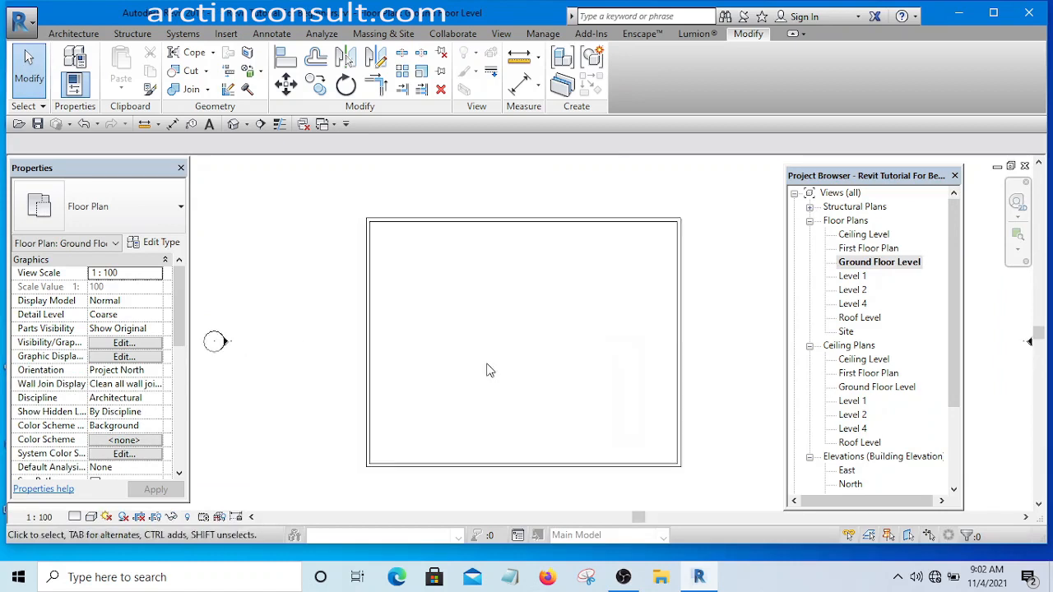
scroll(400, 237, "up", 2)
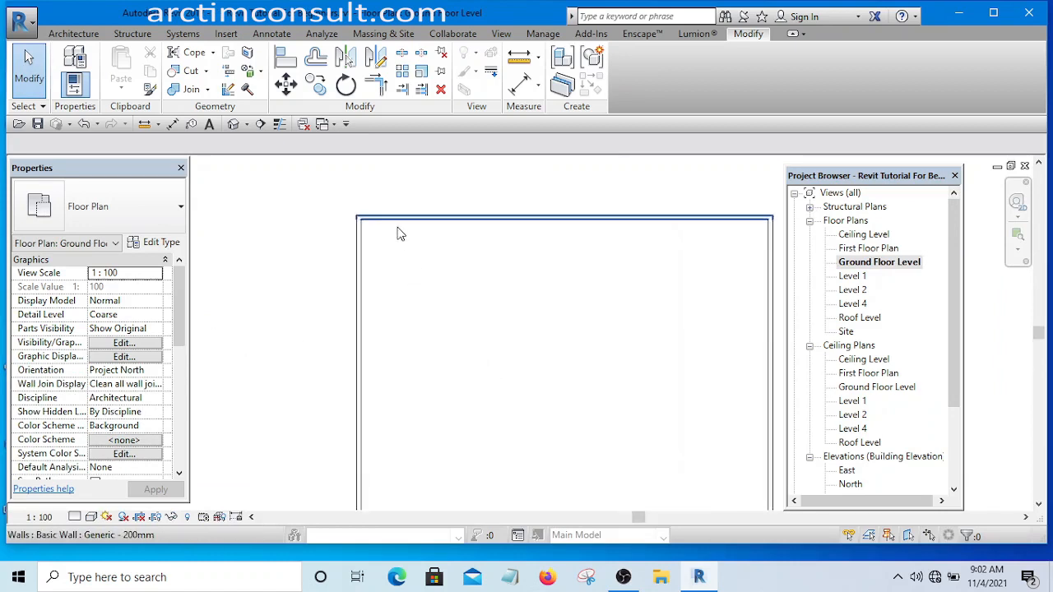
scroll(333, 278, "down", 2)
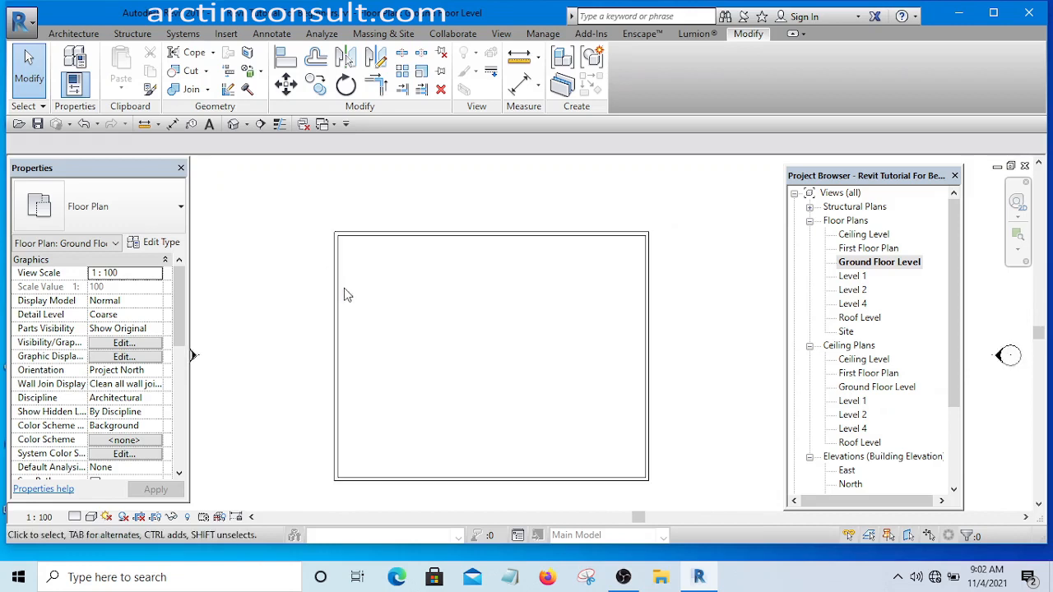
left_click(335, 296)
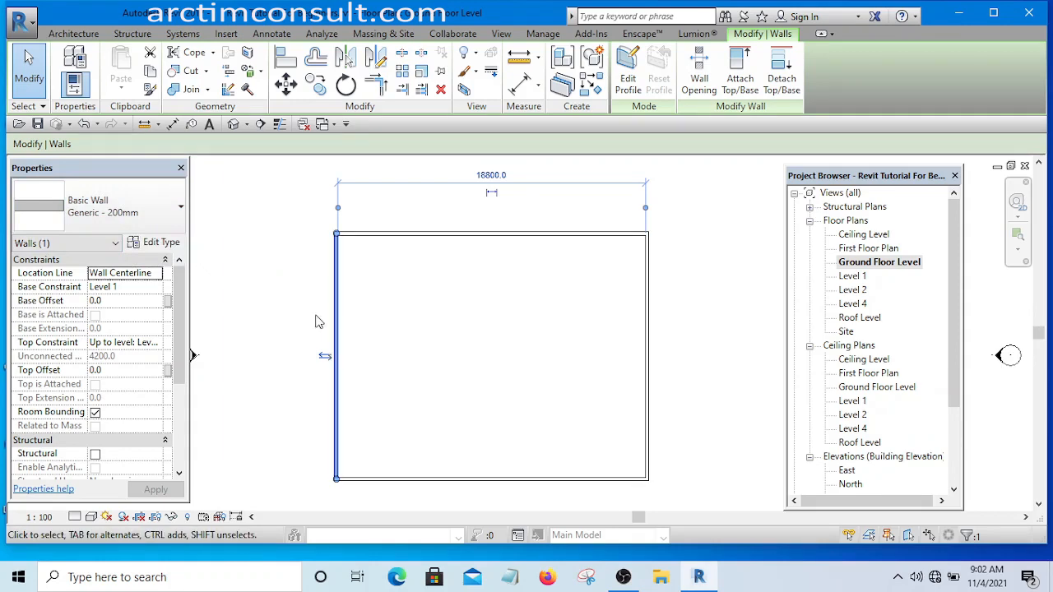
left_click(381, 315)
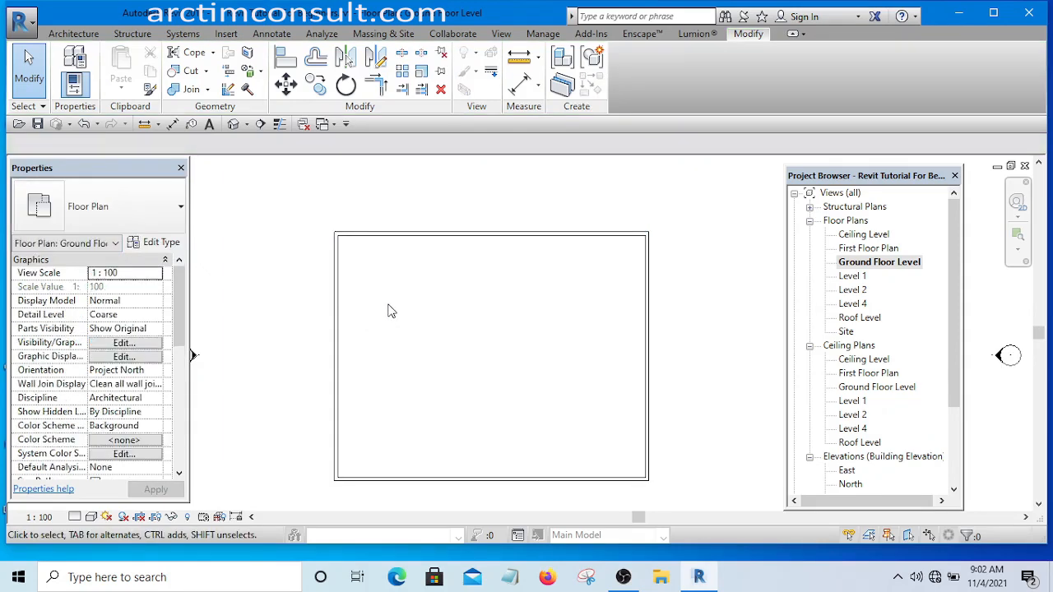
scroll(333, 311, "up", 5)
scroll(355, 299, "down", 4)
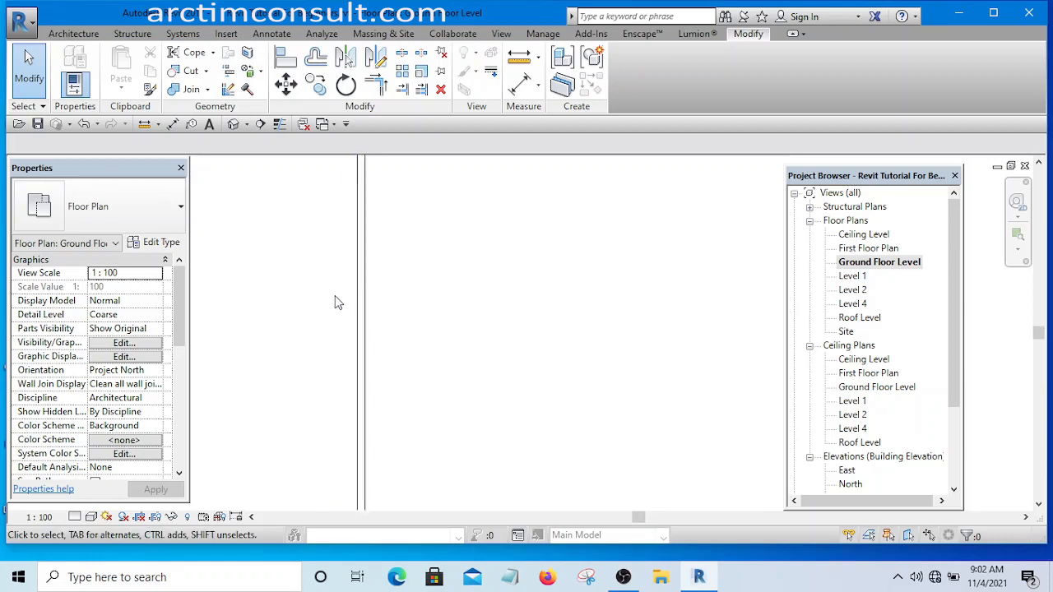
scroll(354, 300, "up", 5)
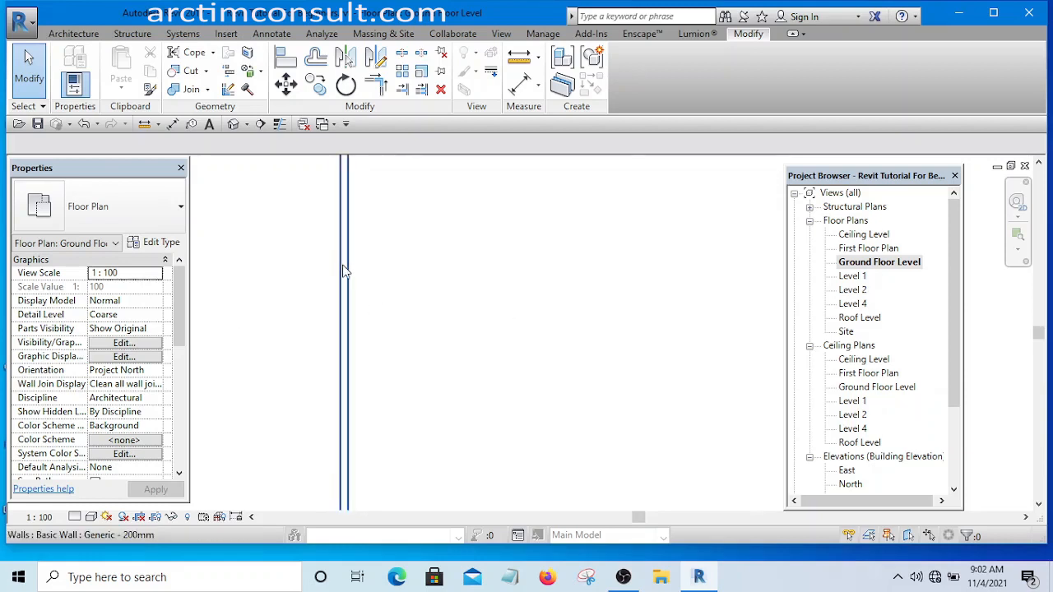
scroll(354, 273, "down", 4)
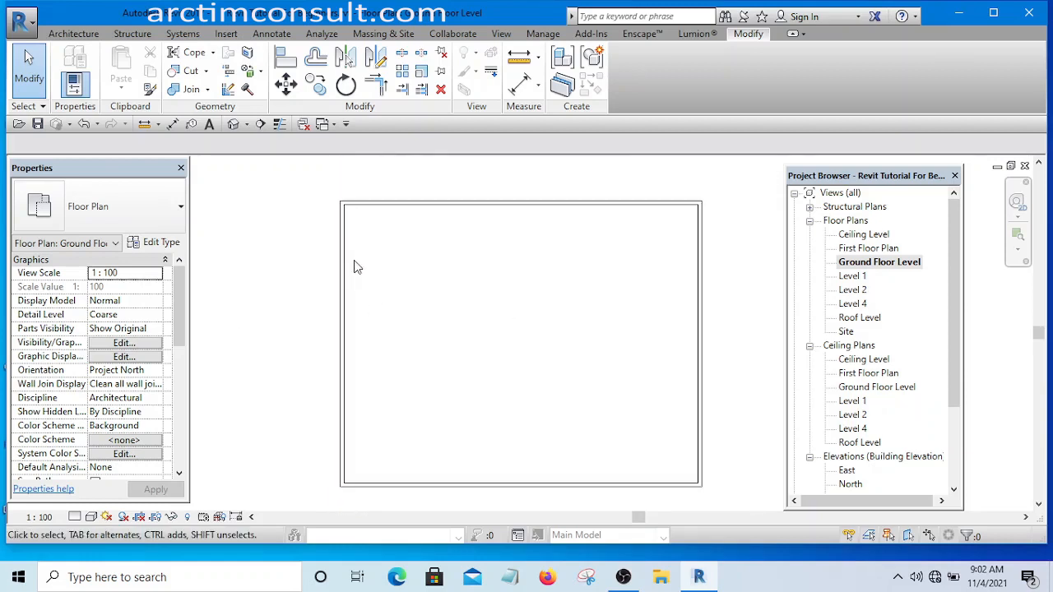
scroll(362, 296, "up", 4)
scroll(324, 284, "down", 5)
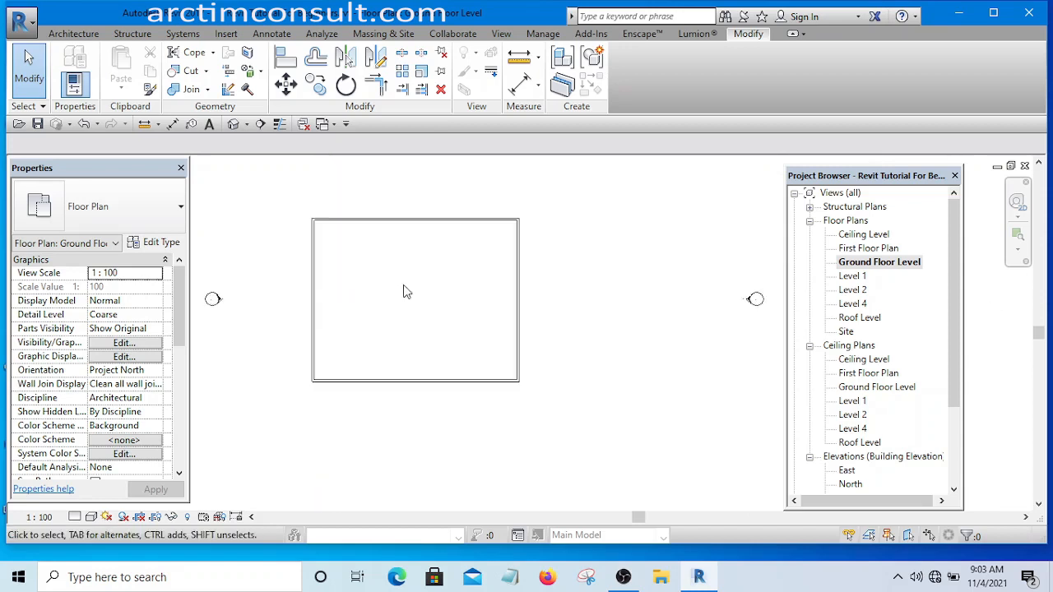
scroll(321, 279, "up", 5)
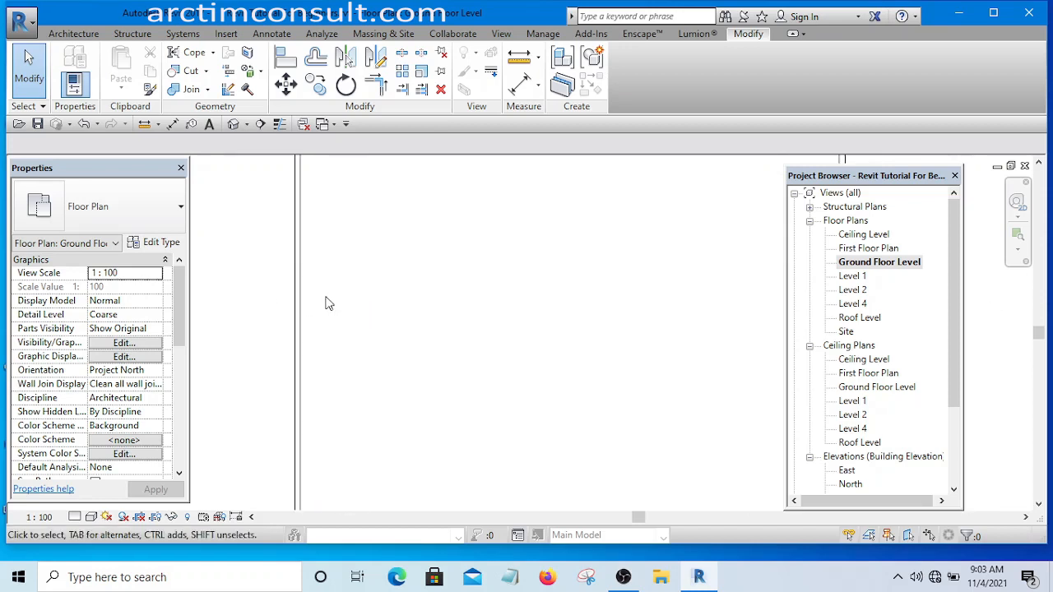
scroll(329, 297, "down", 5)
scroll(338, 289, "up", 5)
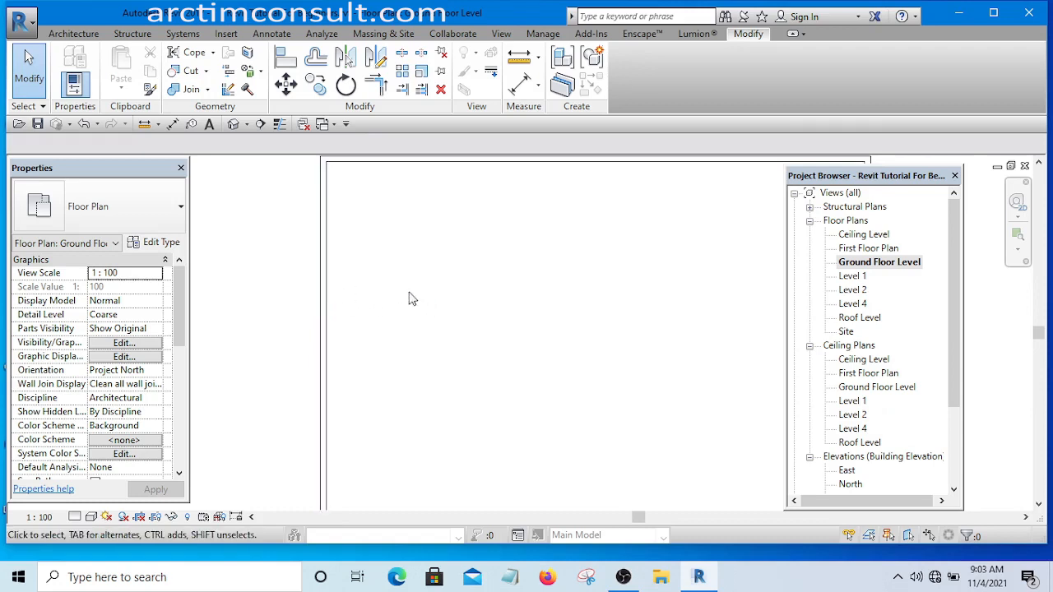
scroll(404, 299, "down", 5)
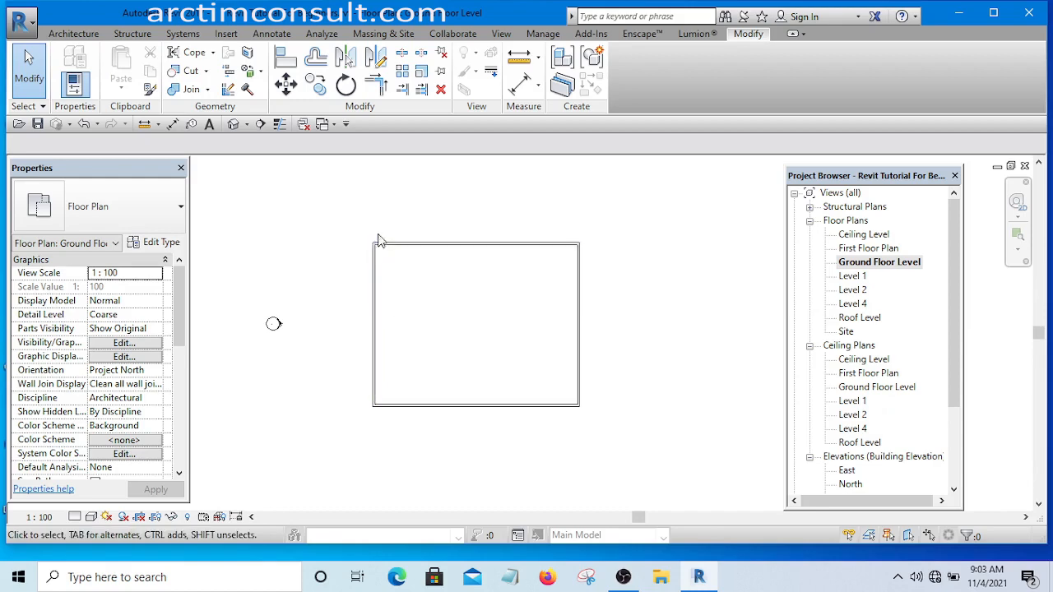
Step: Select the north wall and duplicate its Generic - 200mm type as a new wall type named 225 wall
scroll(386, 232, "up", 3)
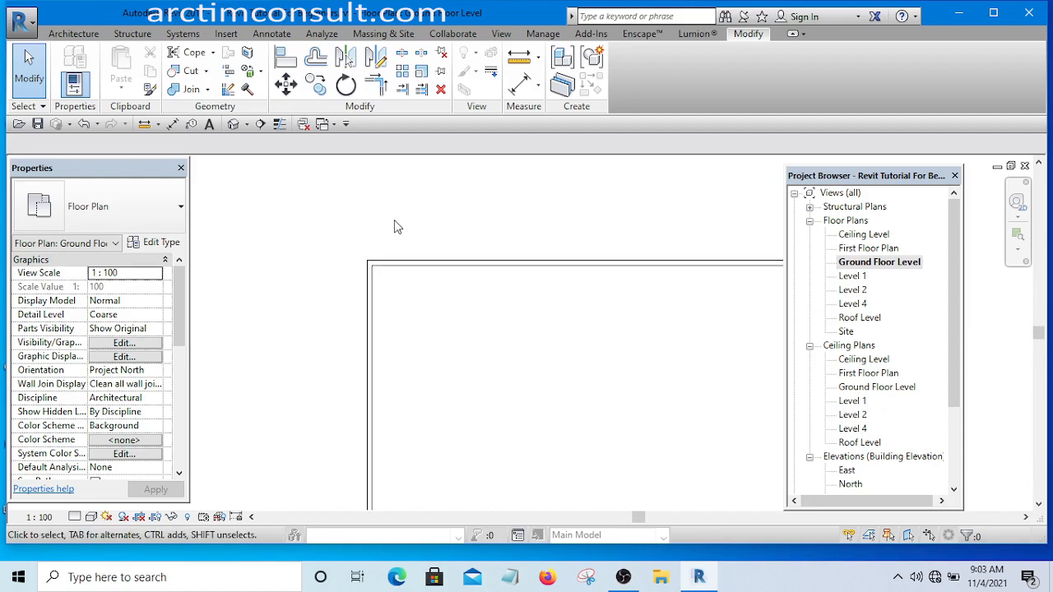
left_click(466, 264)
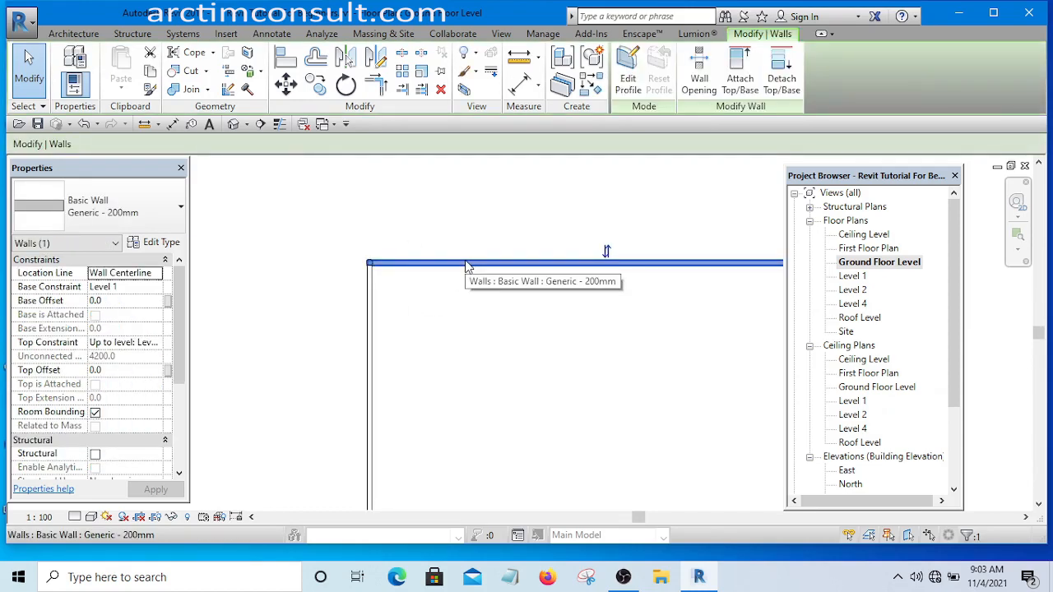
left_click(156, 242)
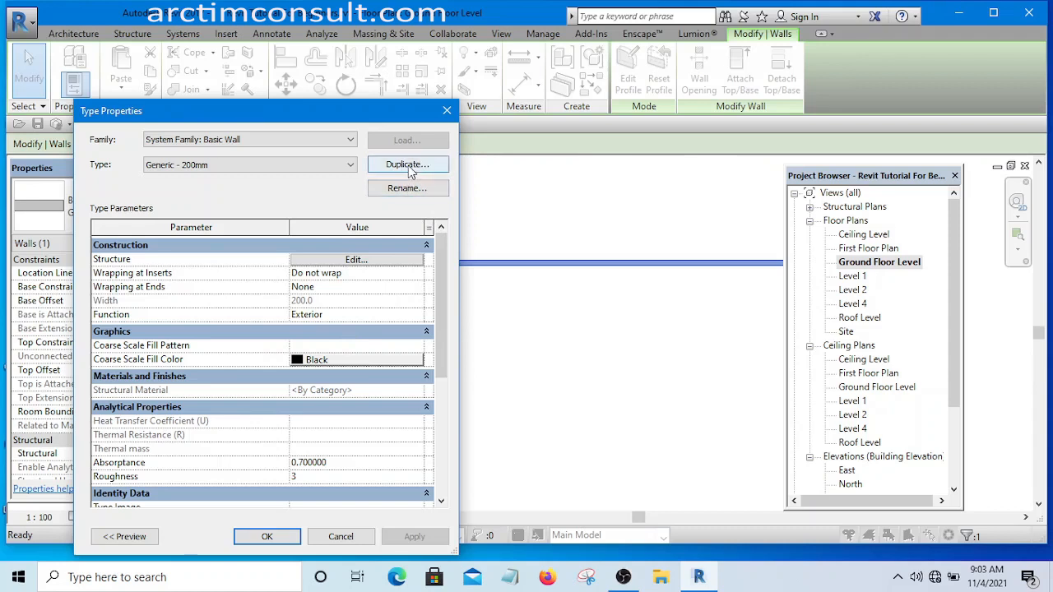
left_click(407, 165)
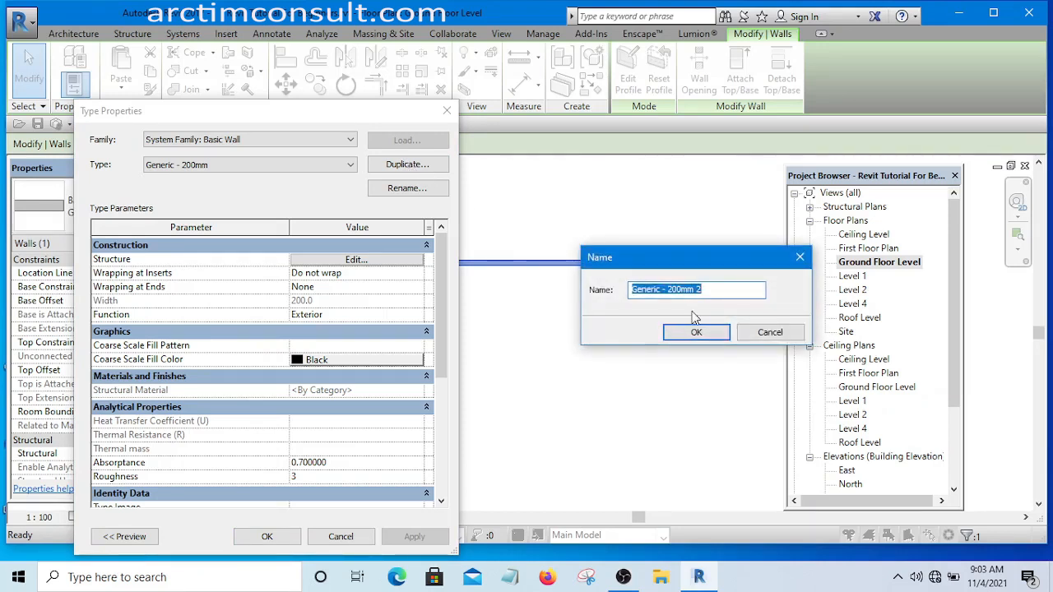
left_click_drag(717, 289, 616, 287)
type("22")
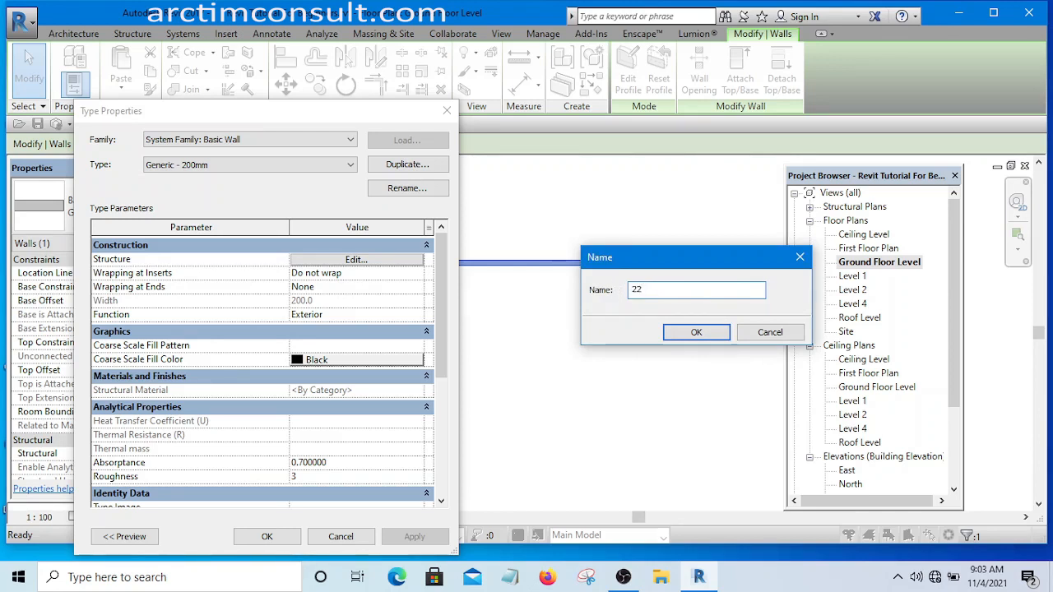
type("5 wall")
left_click(695, 333)
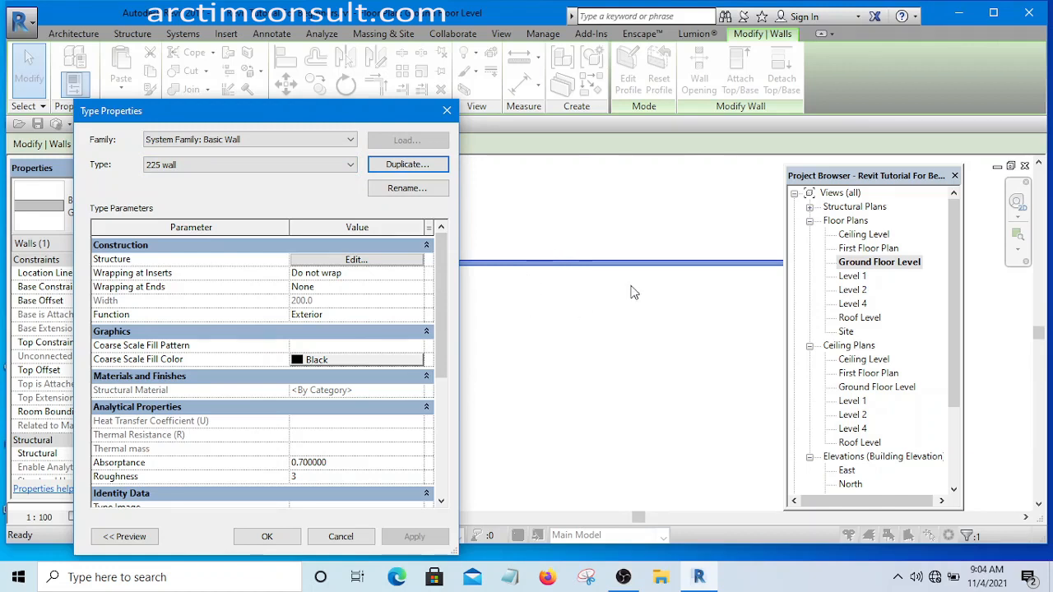
Step: Edit the structure of the 225 wall type and set its Structure [1] layer thickness to 225
left_click(352, 261)
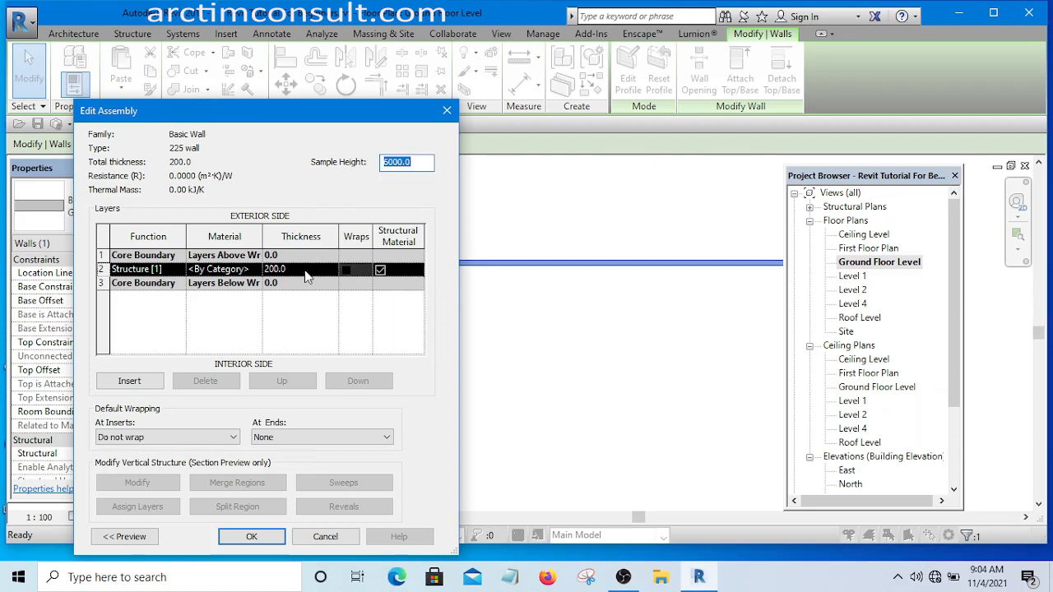
left_click(304, 265)
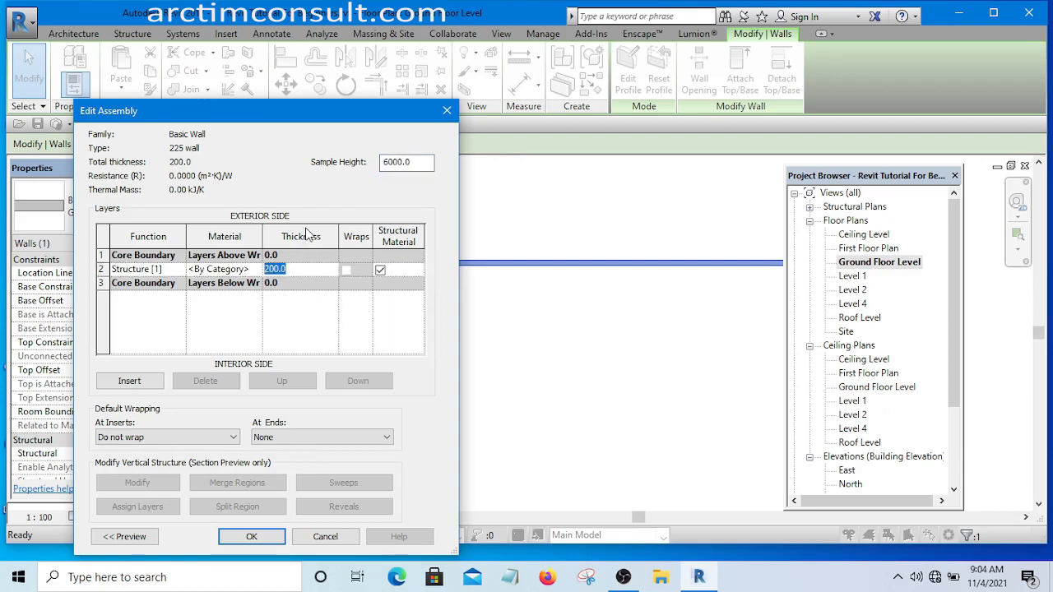
left_click_drag(297, 269, 274, 269)
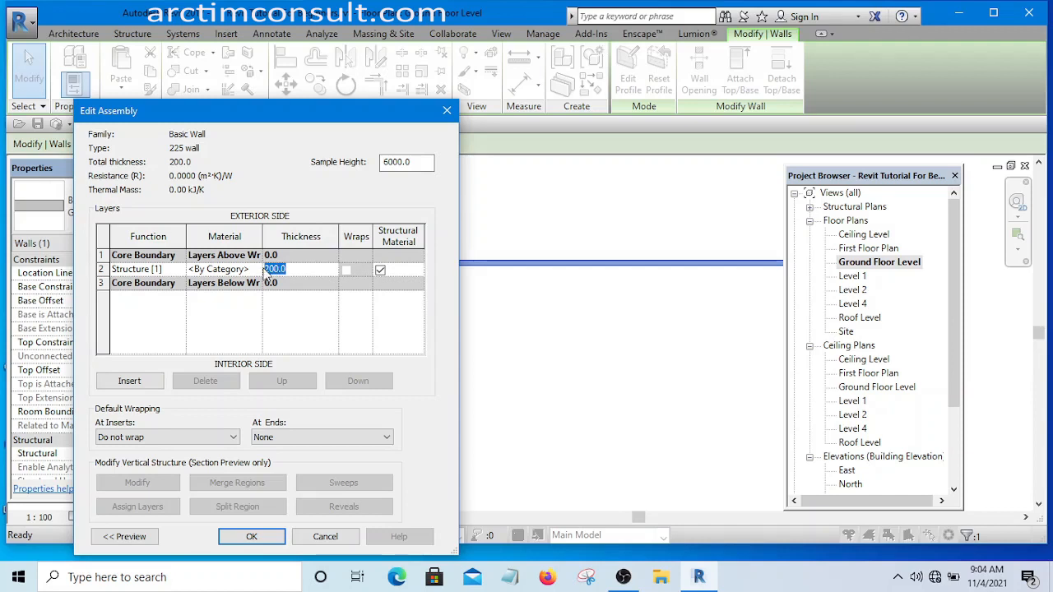
type("225")
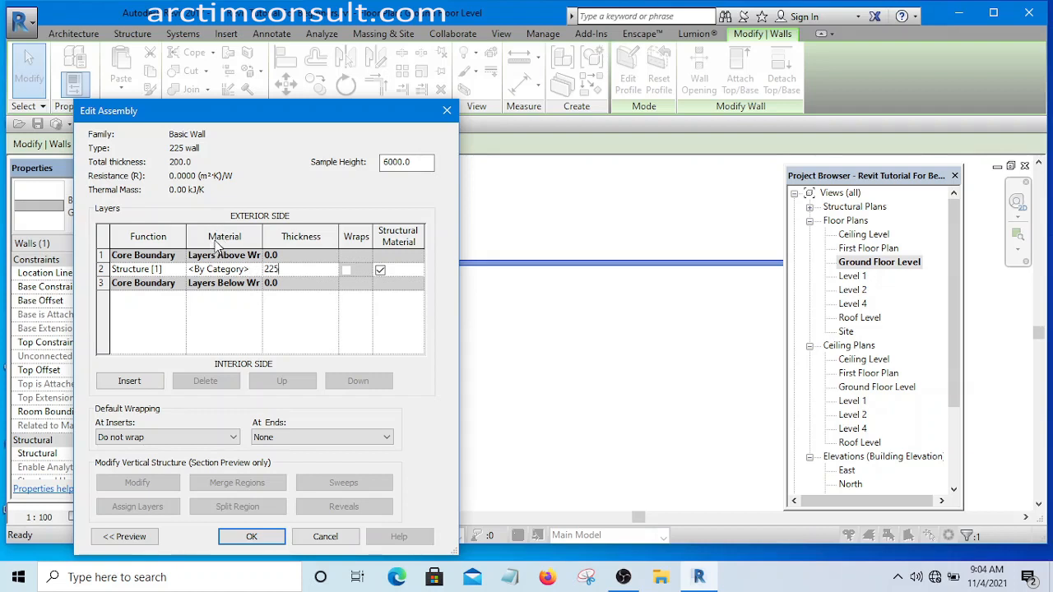
Step: Open the material selection for the Structure [1] layer and browse the project materials to the render finishes
left_click(258, 275)
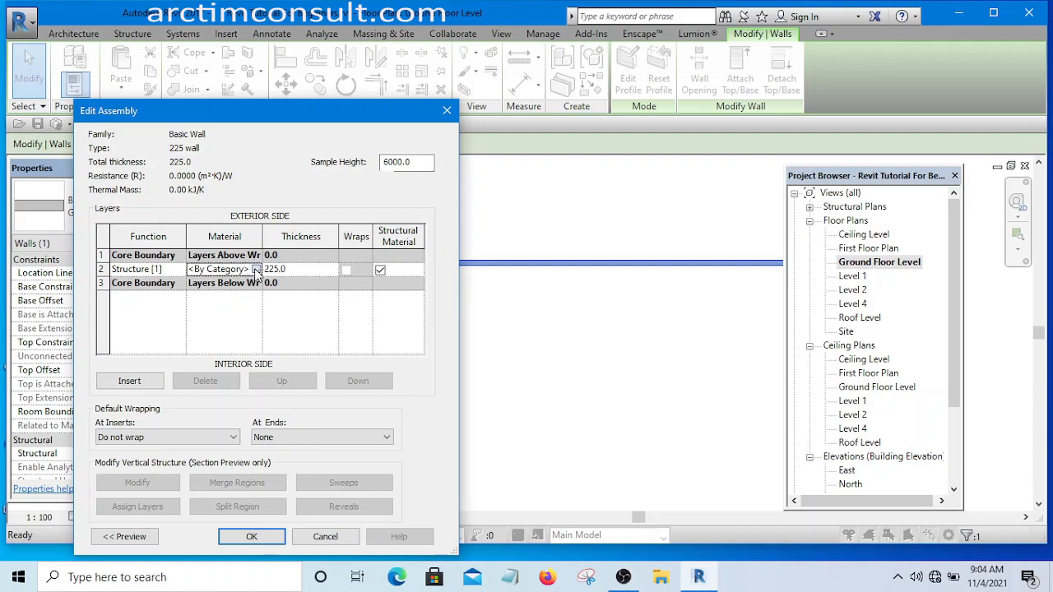
left_click(256, 270)
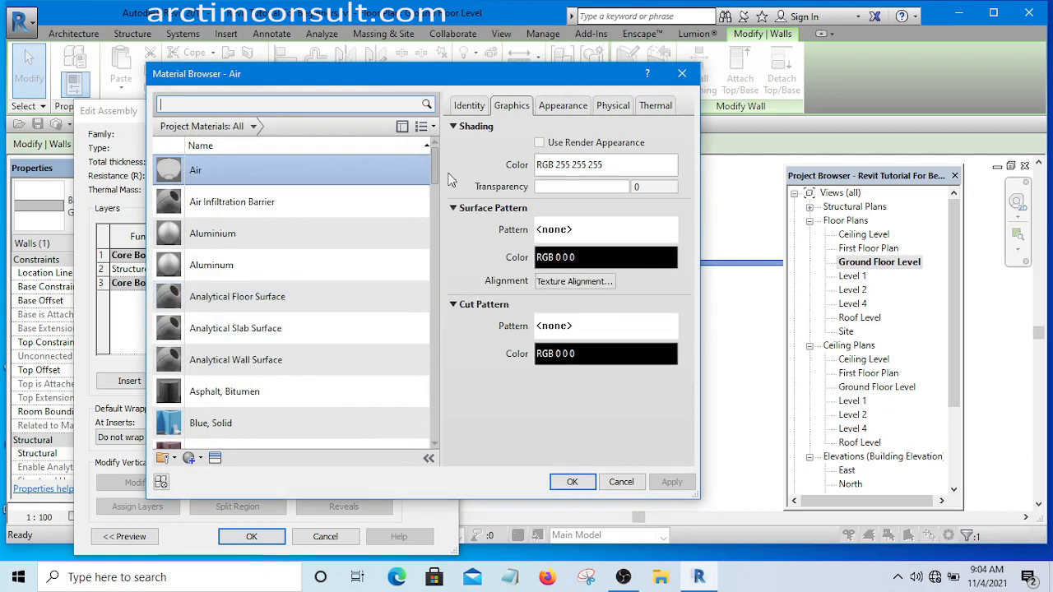
left_click_drag(432, 156, 433, 154)
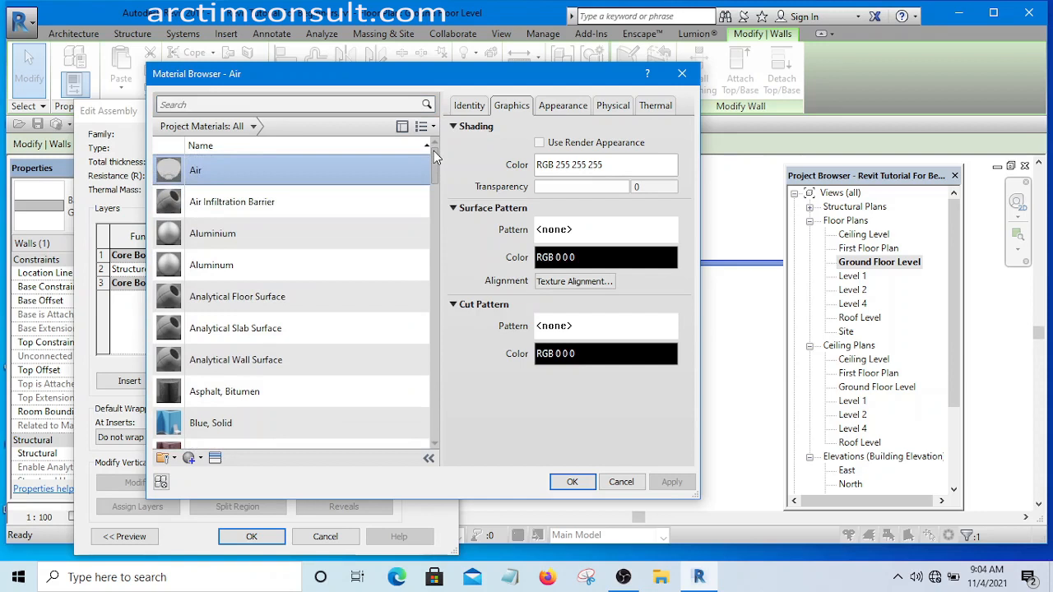
left_click_drag(435, 151, 444, 120)
right_click(444, 120)
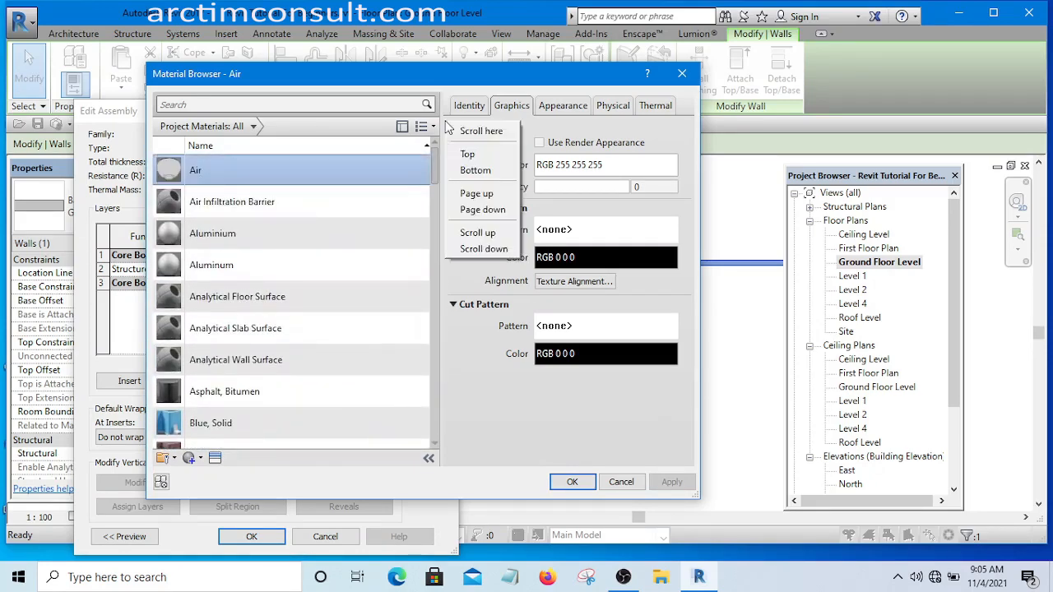
left_click(433, 163)
mouse_move(433, 163)
left_mouse_down()
mouse_move(437, 193)
mouse_move(444, 149)
mouse_move(444, 171)
mouse_move(423, 177)
left_mouse_up()
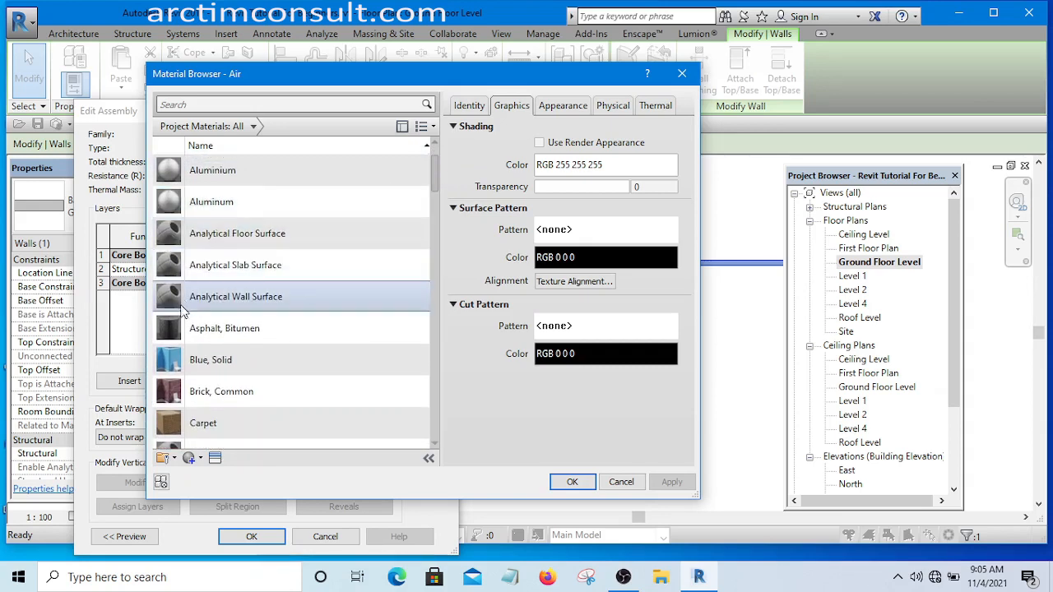
left_click_drag(438, 169, 432, 376)
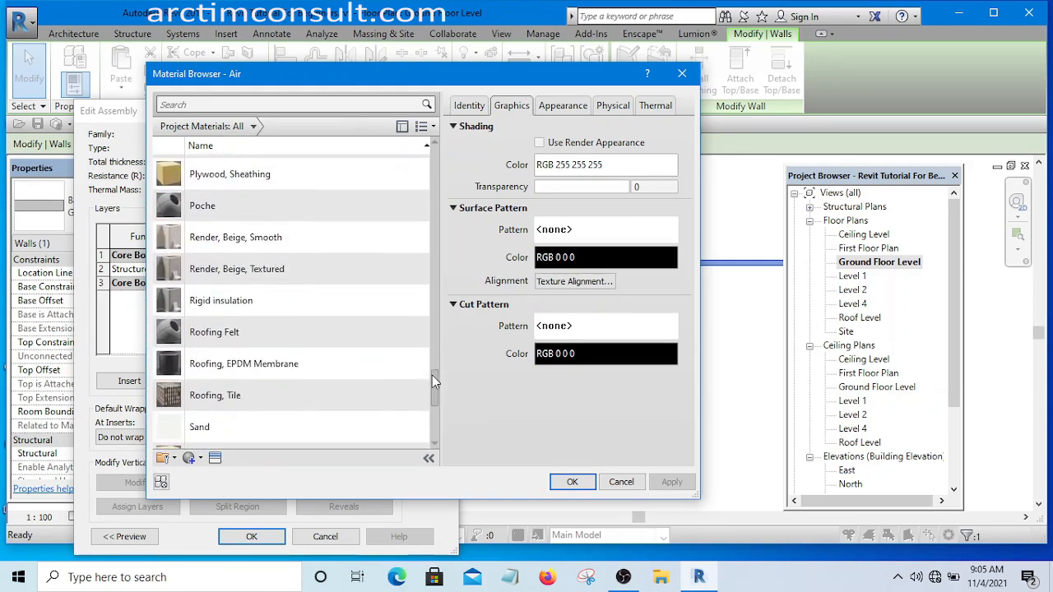
Step: Duplicate the Render, Beige, Smooth material and name the copy 225 Wall Material
left_click(199, 238)
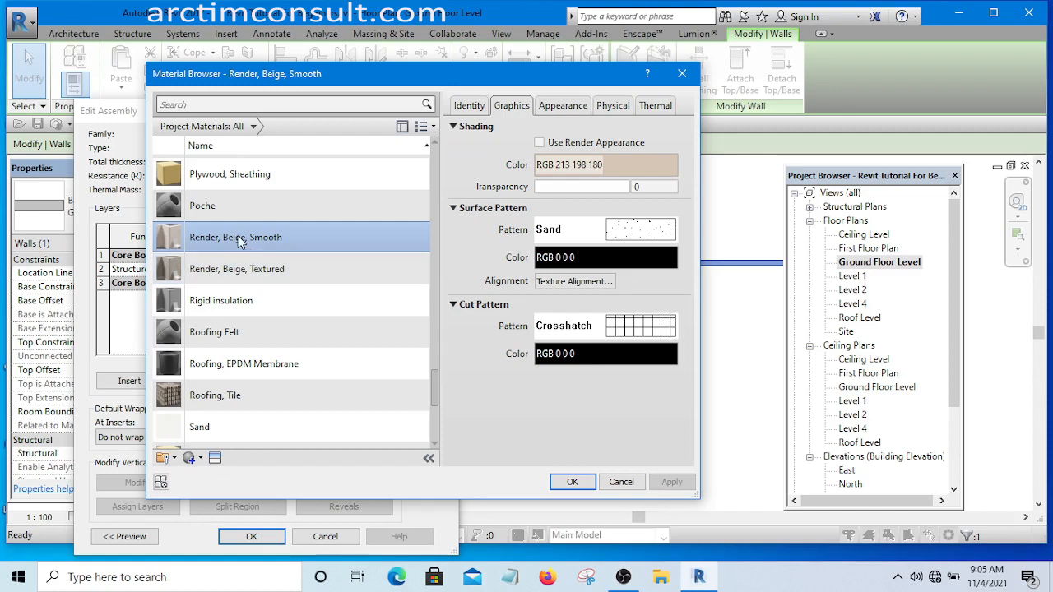
right_click(208, 235)
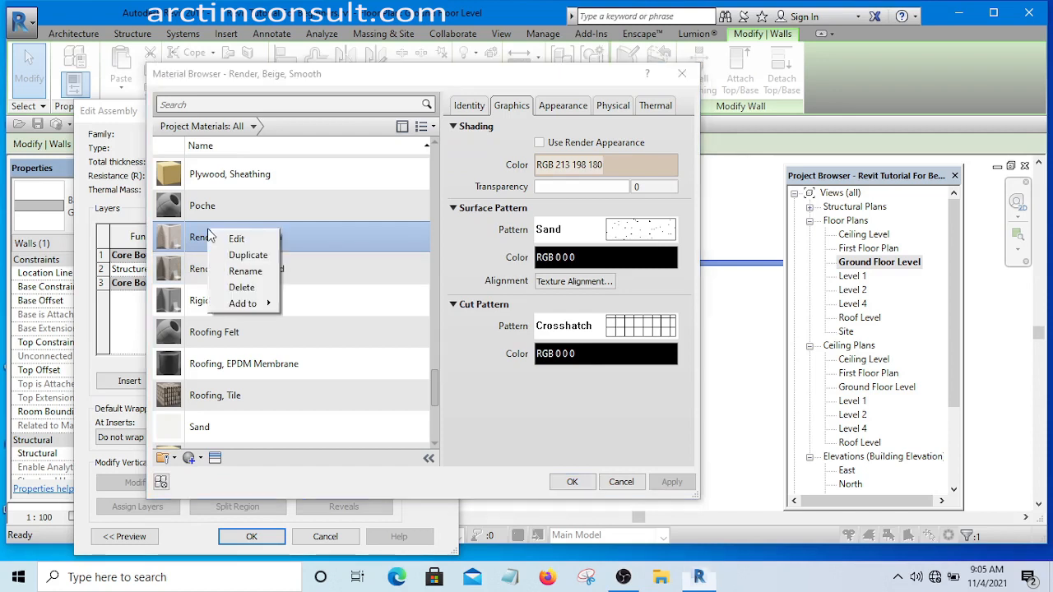
left_click(260, 254)
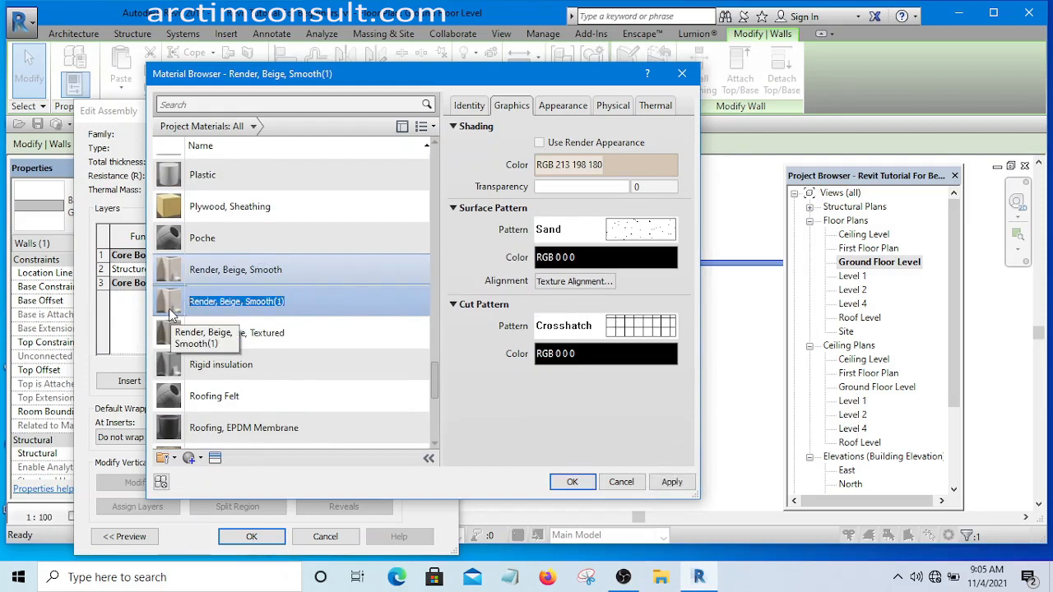
type("22")
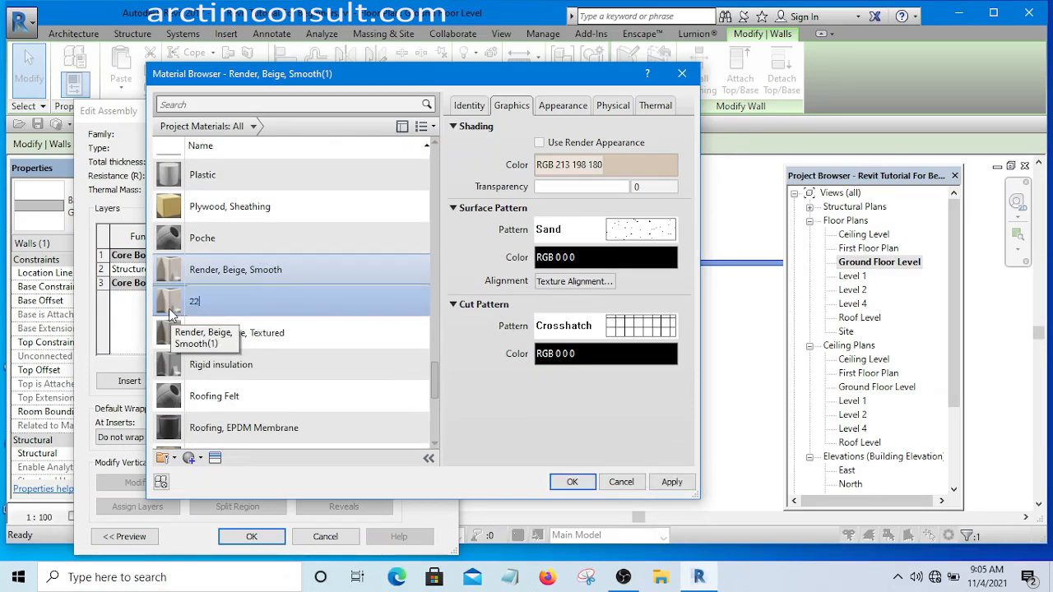
type("5 Wall Material")
key("Return")
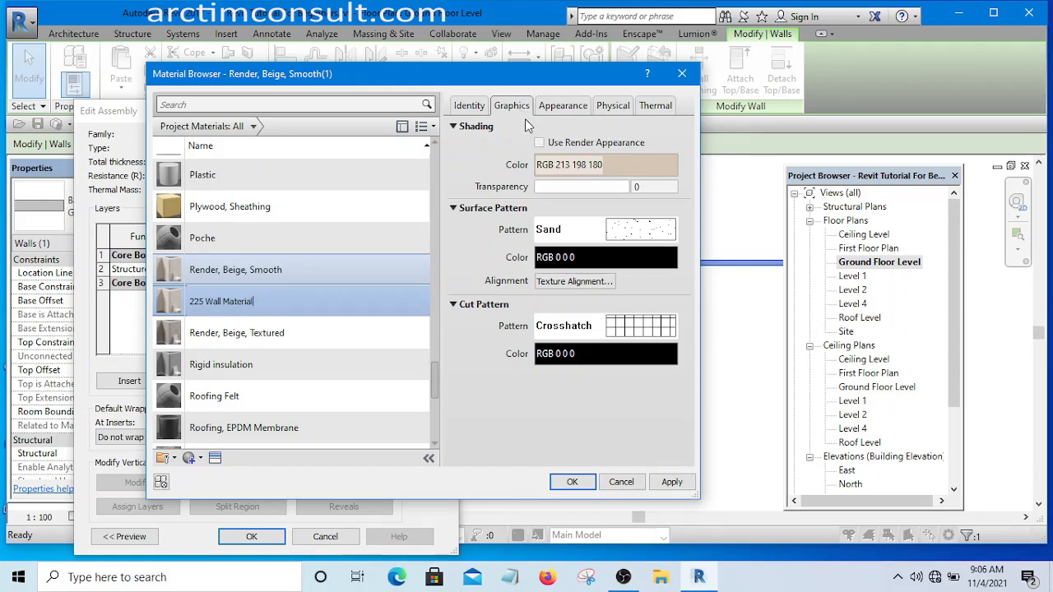
Step: Set the shading color of the 225 Wall Material to RGB 241 237 231
left_click(560, 106)
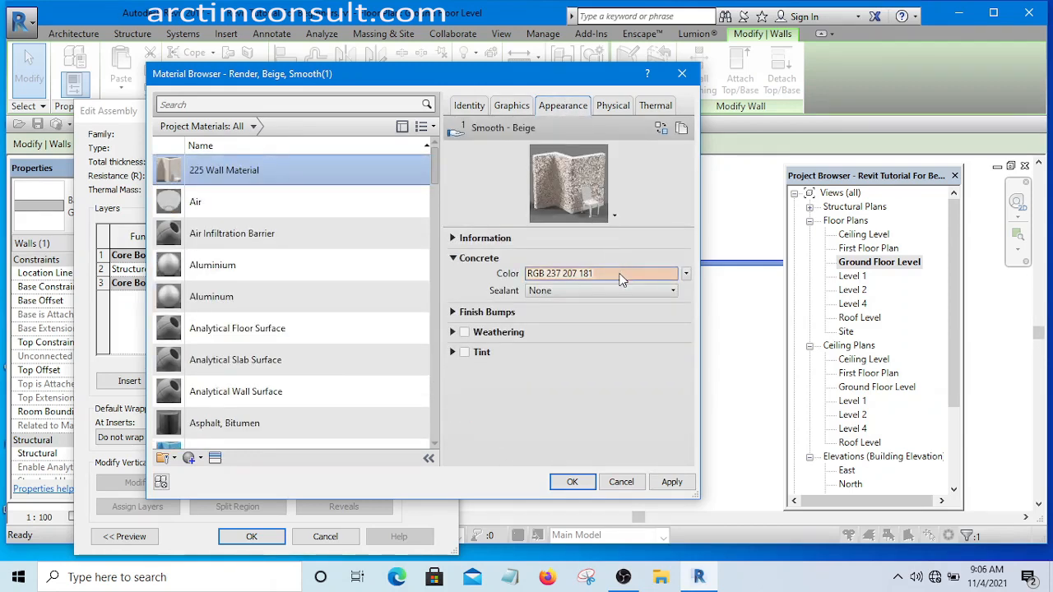
left_click(511, 105)
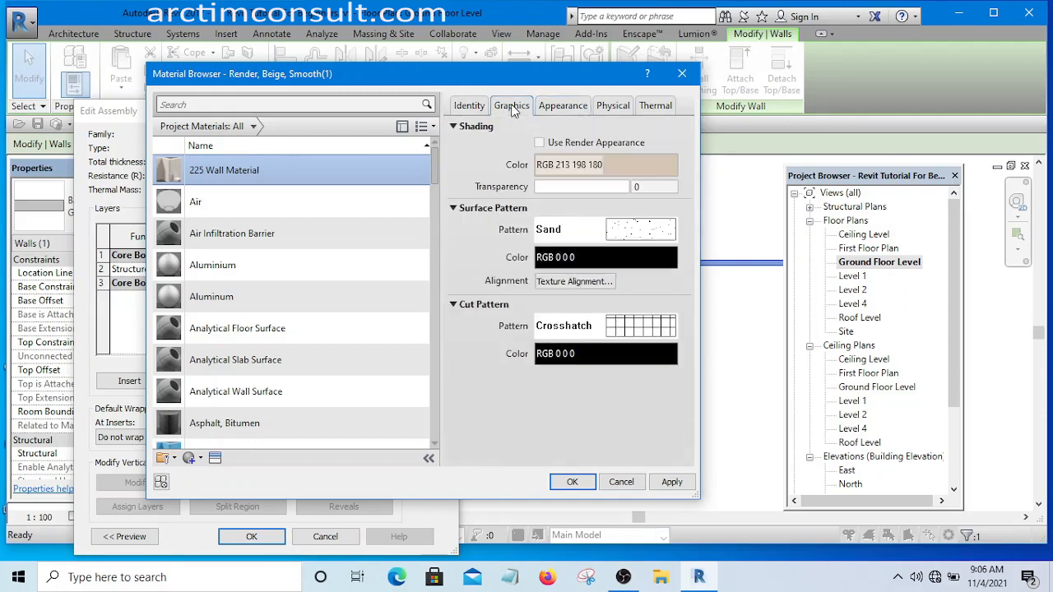
left_click(625, 165)
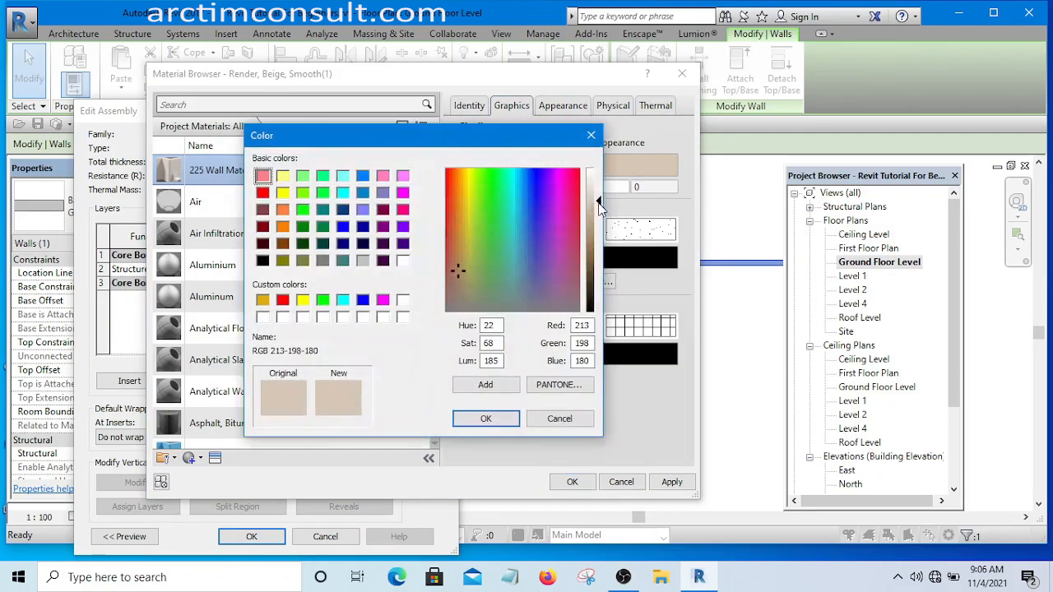
left_click_drag(599, 205, 598, 185)
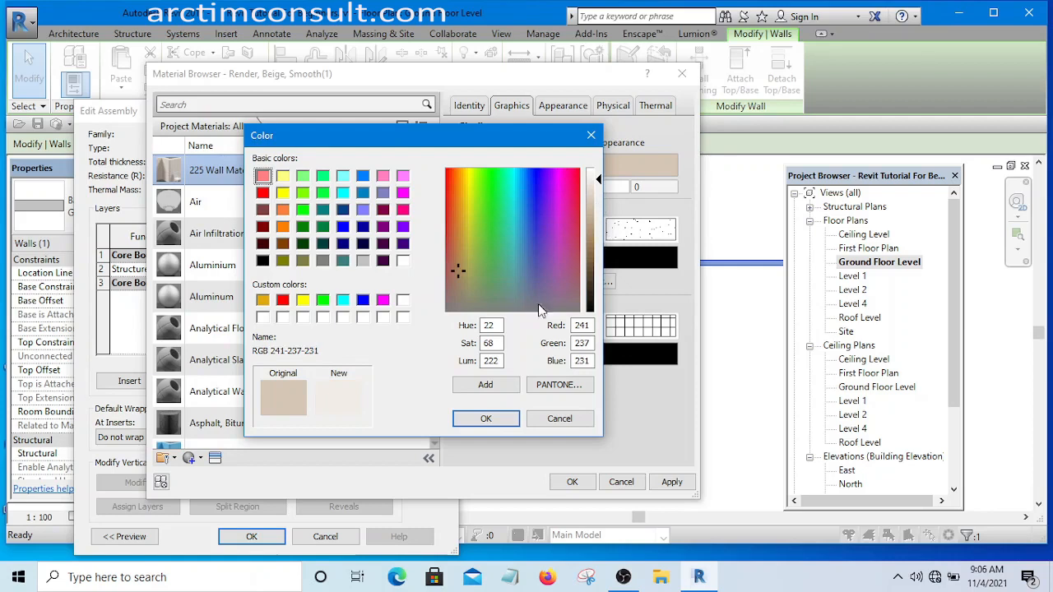
left_click(486, 418)
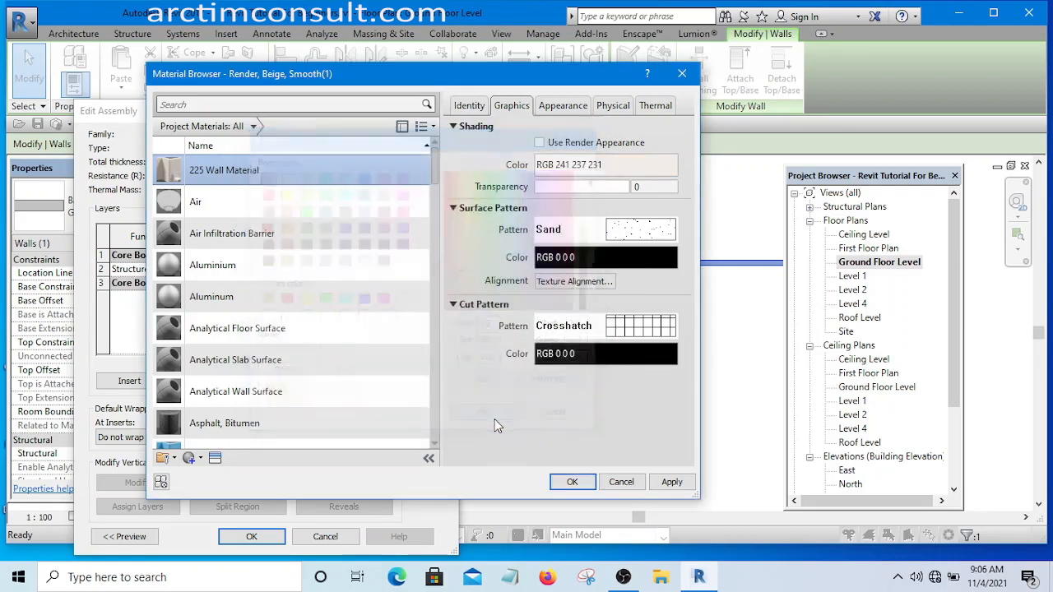
Step: Assign the 225 Wall Material to the Structure [1] layer, accept the assembly and type properties, and deselect the wall
left_click(671, 483)
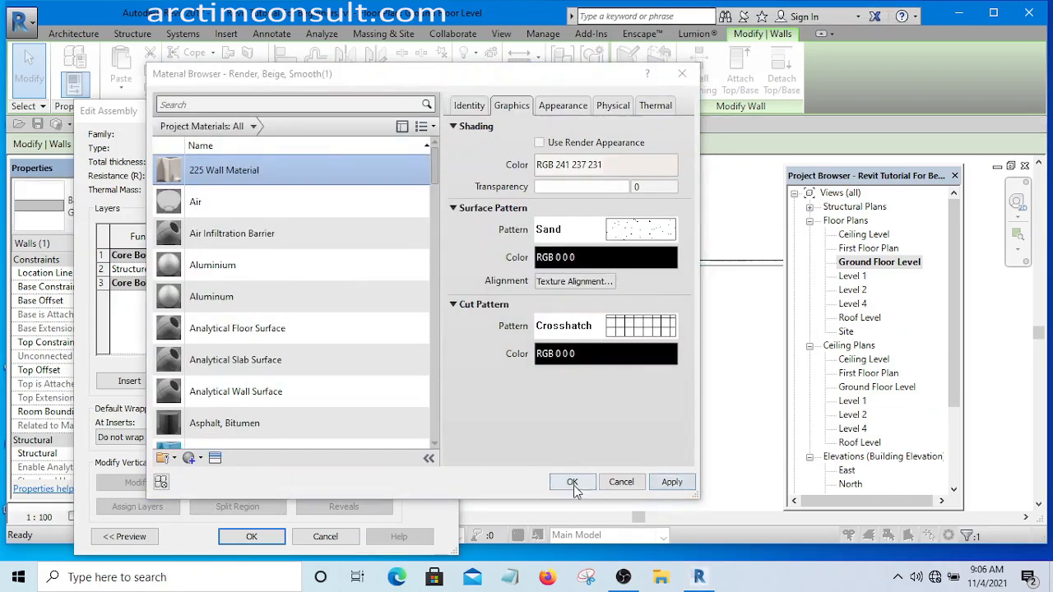
left_click(573, 483)
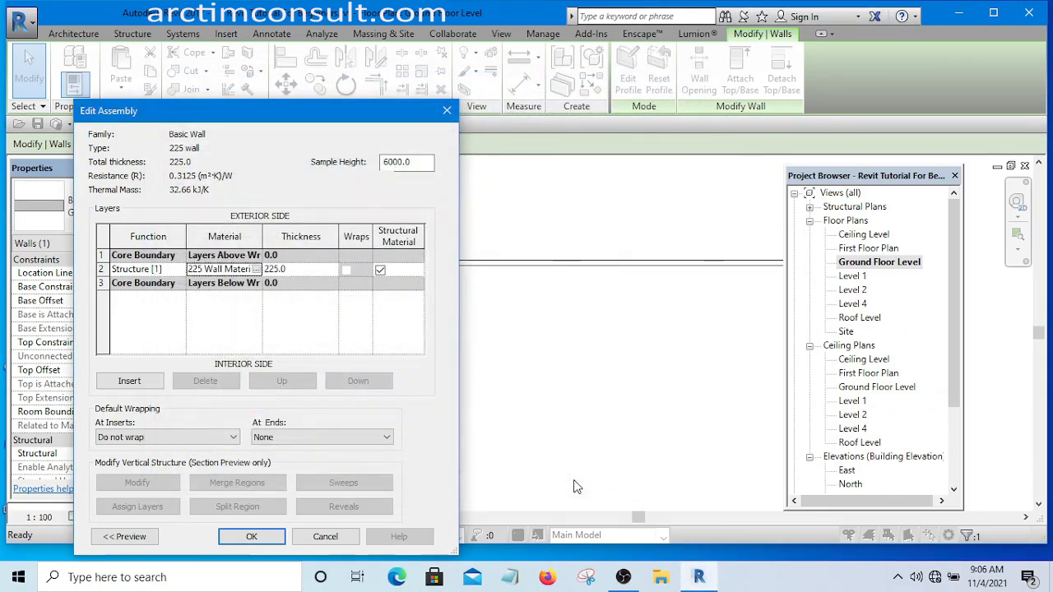
left_click(255, 535)
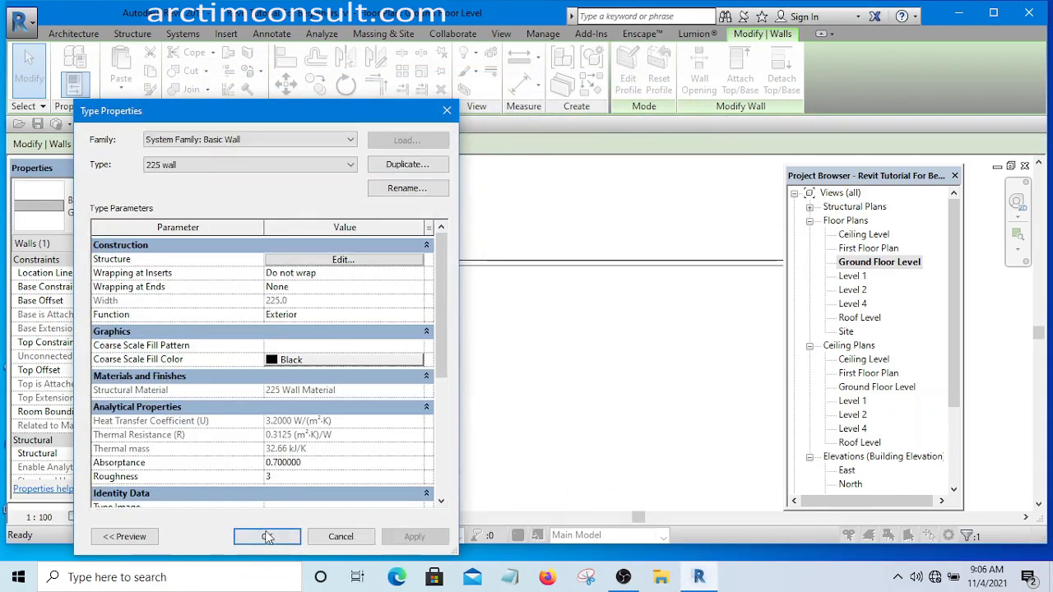
left_click(267, 537)
left_click(477, 338)
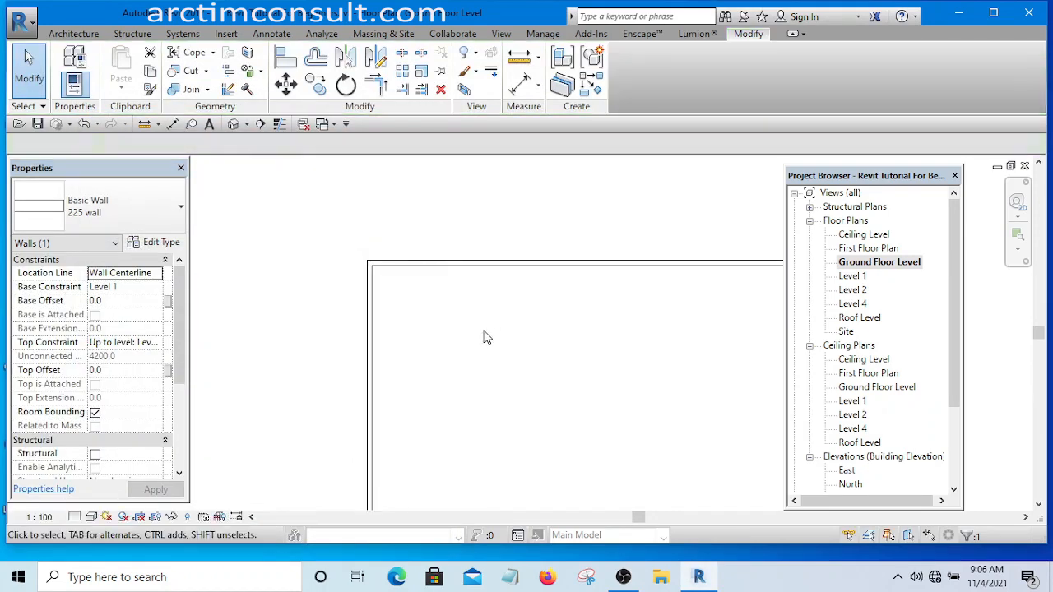
Step: Examine the north wall's thickness up close in the Ground Floor plan
scroll(435, 176, "up", 3)
middle_click_drag(477, 326, 439, 238)
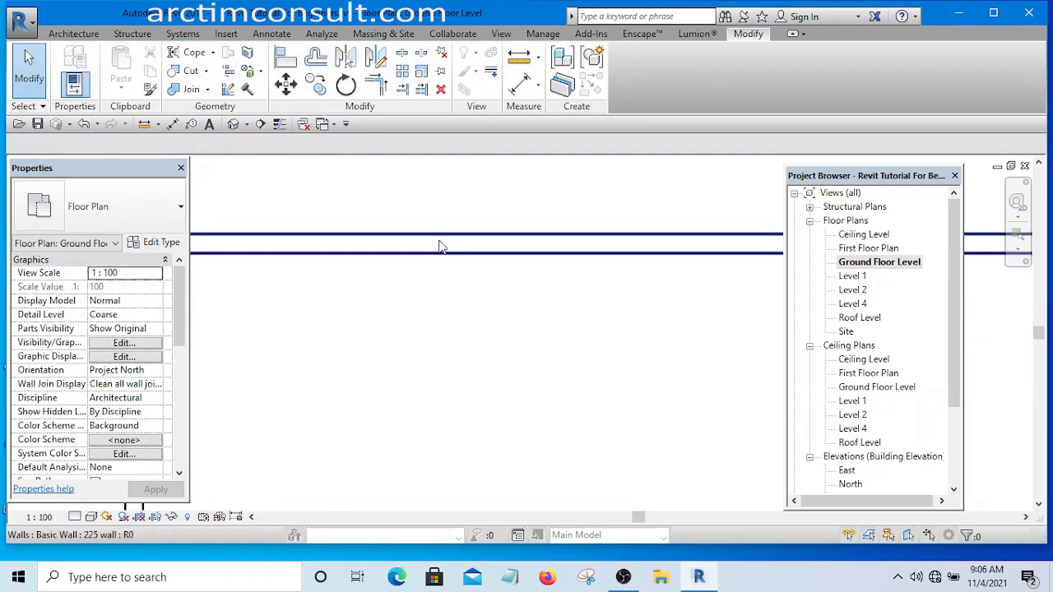
scroll(478, 284, "up", 3)
middle_click_drag(478, 284, 530, 354)
scroll(509, 336, "down", 5)
scroll(412, 309, "up", 5)
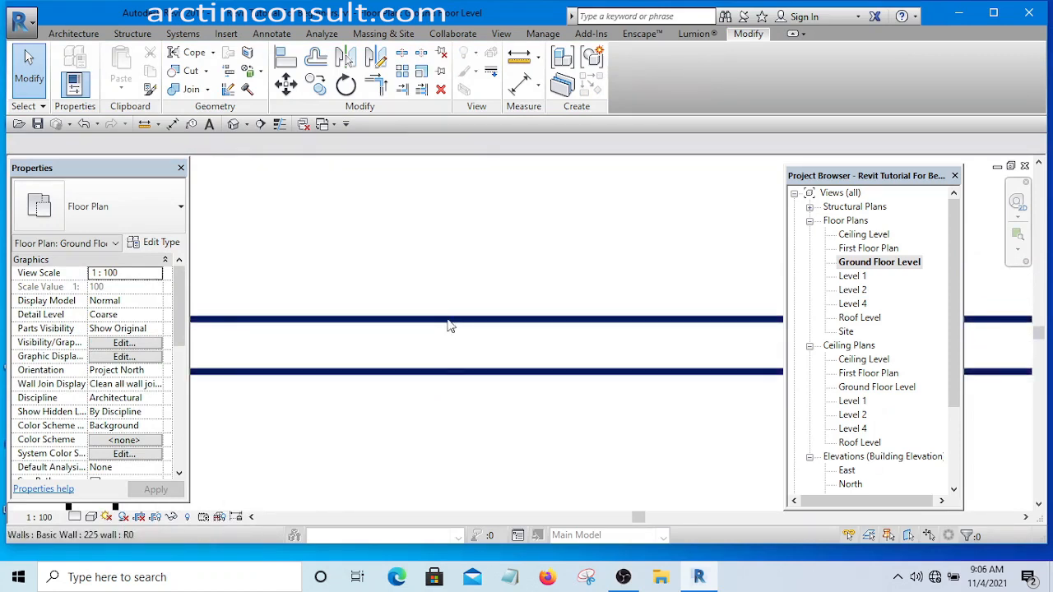
scroll(444, 382, "down", 4)
middle_click_drag(510, 394, 374, 338)
scroll(397, 322, "up", 3)
middle_click_drag(452, 352, 462, 430)
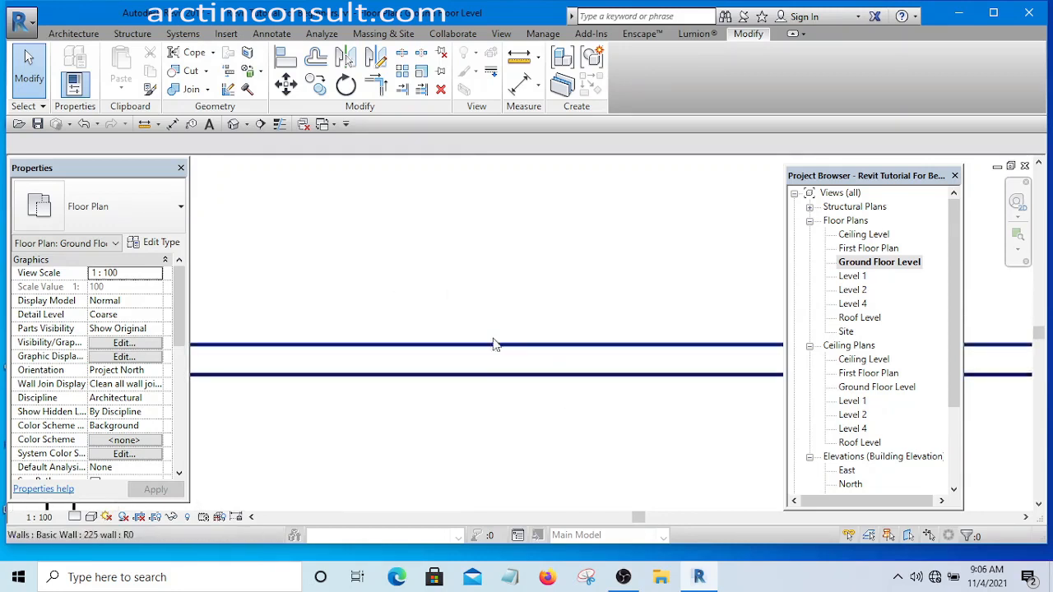
Step: Dimension the north wall's thickness with an aligned dimension that references the wall faces
left_click(522, 86)
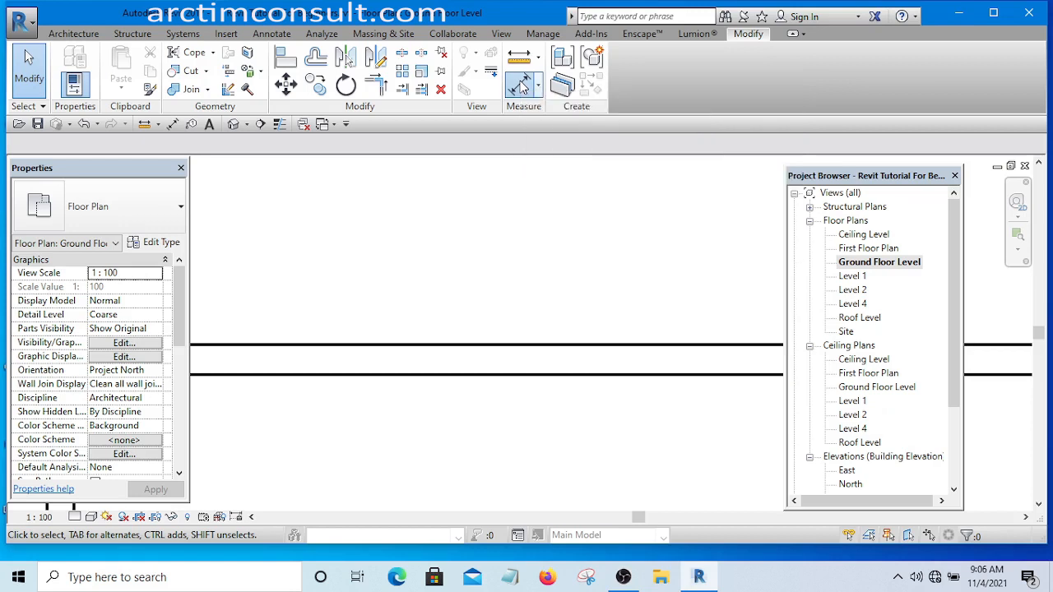
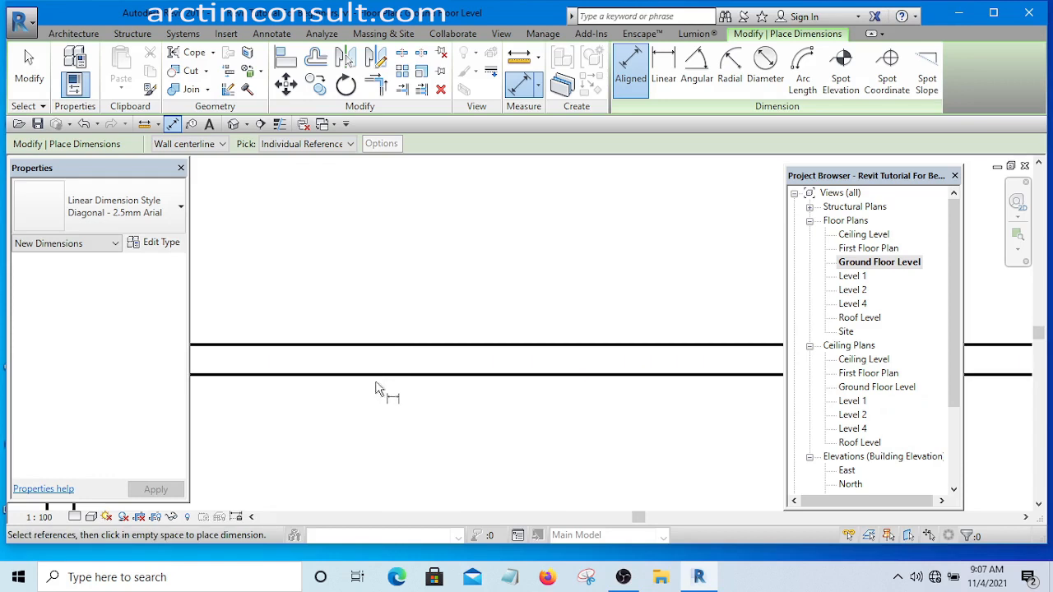
left_click(220, 144)
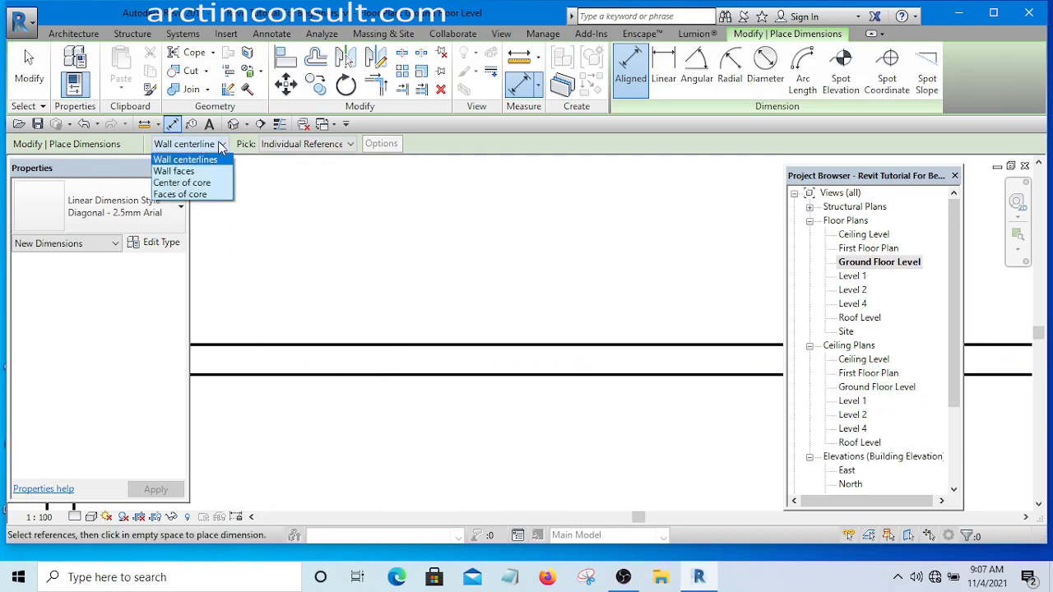
left_click(179, 171)
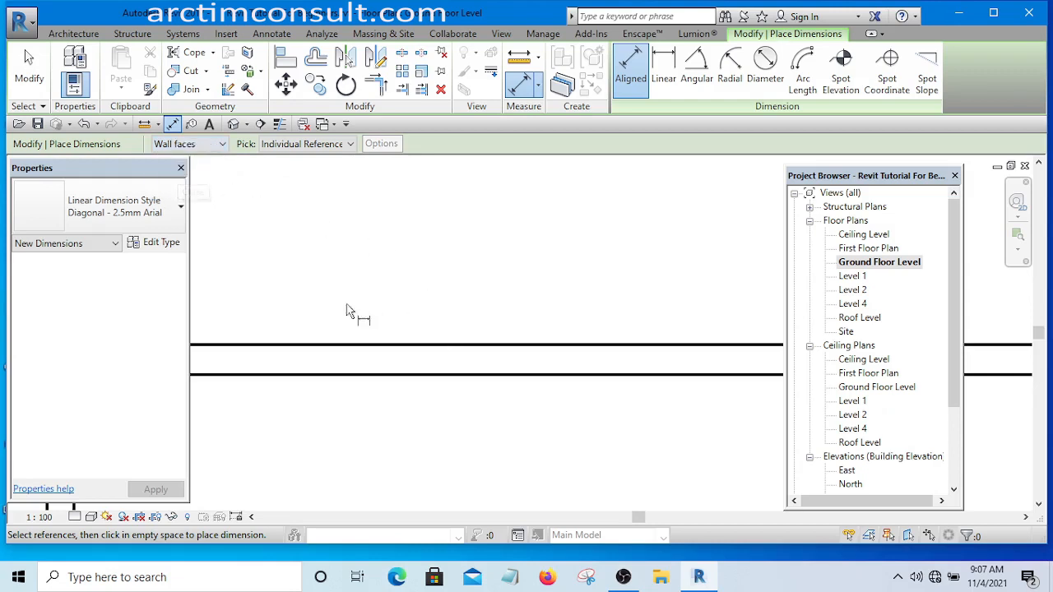
left_click(374, 346)
left_click(375, 375)
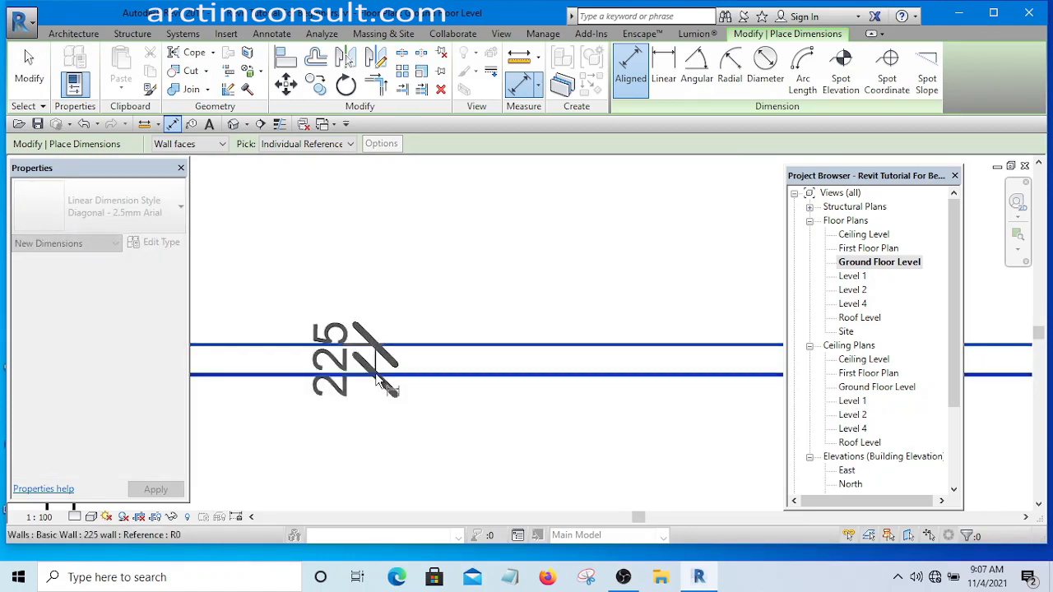
scroll(412, 213, "down", 4)
scroll(412, 292, "up", 2)
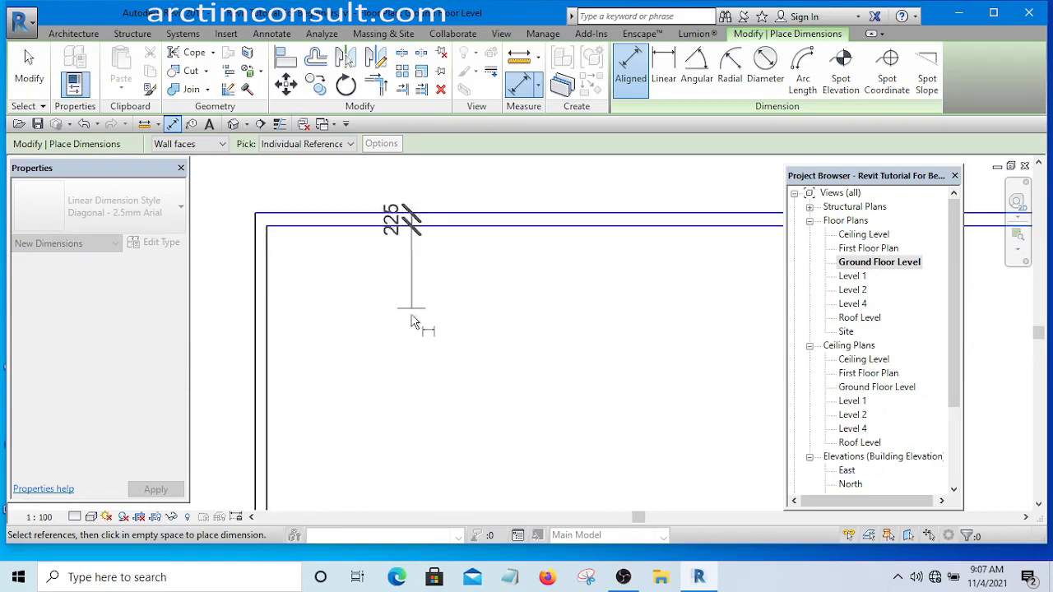
left_click(418, 348)
scroll(411, 201, "up", 5)
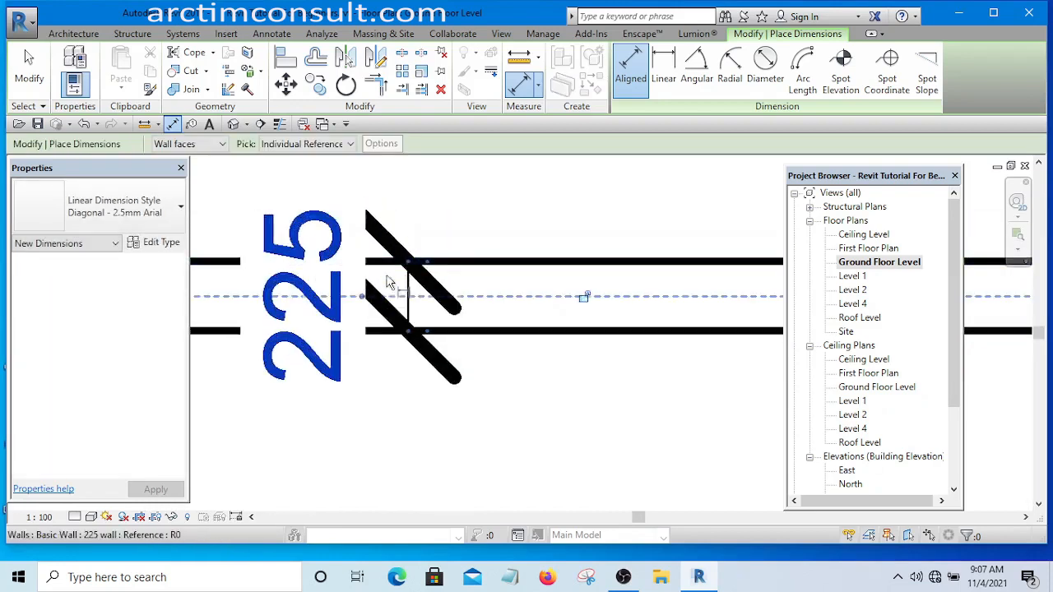
scroll(534, 320, "down", 5)
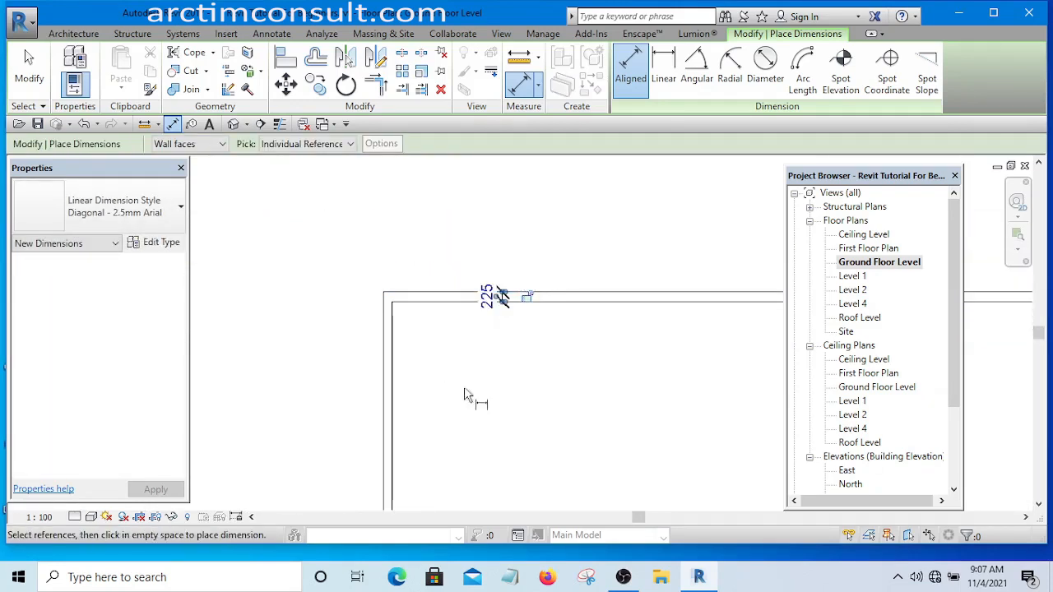
Step: Dimension the west wall's thickness between its two faces and end the dimension command
scroll(387, 415, "up", 5)
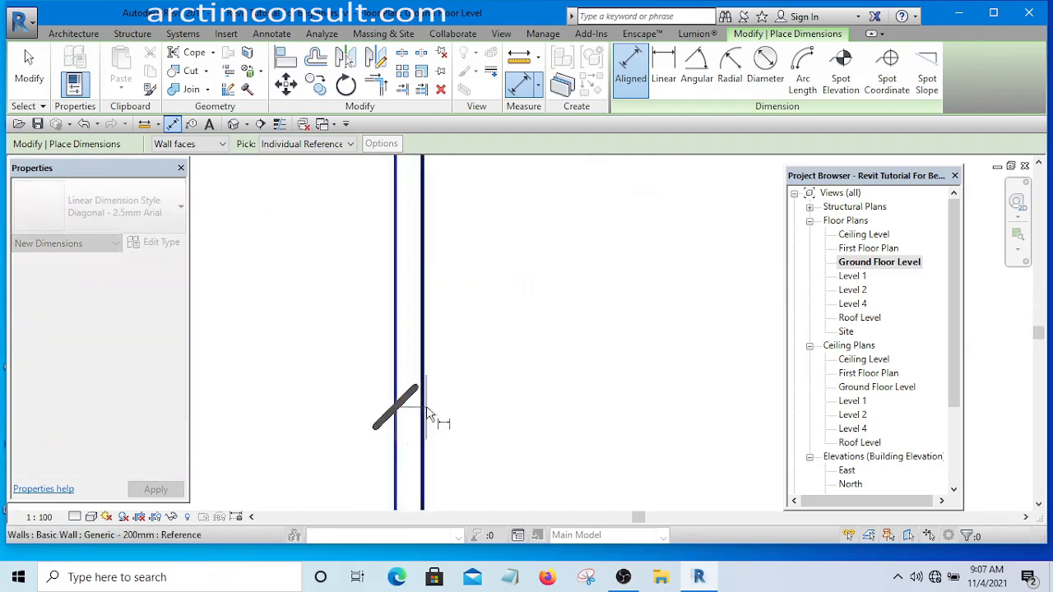
left_click(424, 414)
left_click(567, 415)
scroll(316, 288, "down", 2)
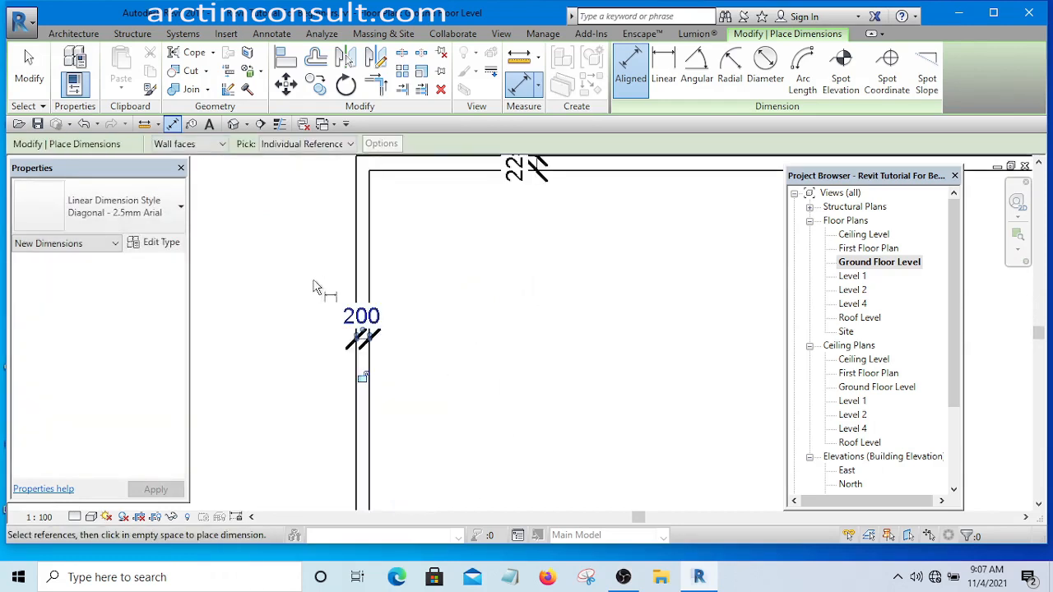
scroll(313, 286, "down", 3)
right_click(475, 269)
left_click(518, 280)
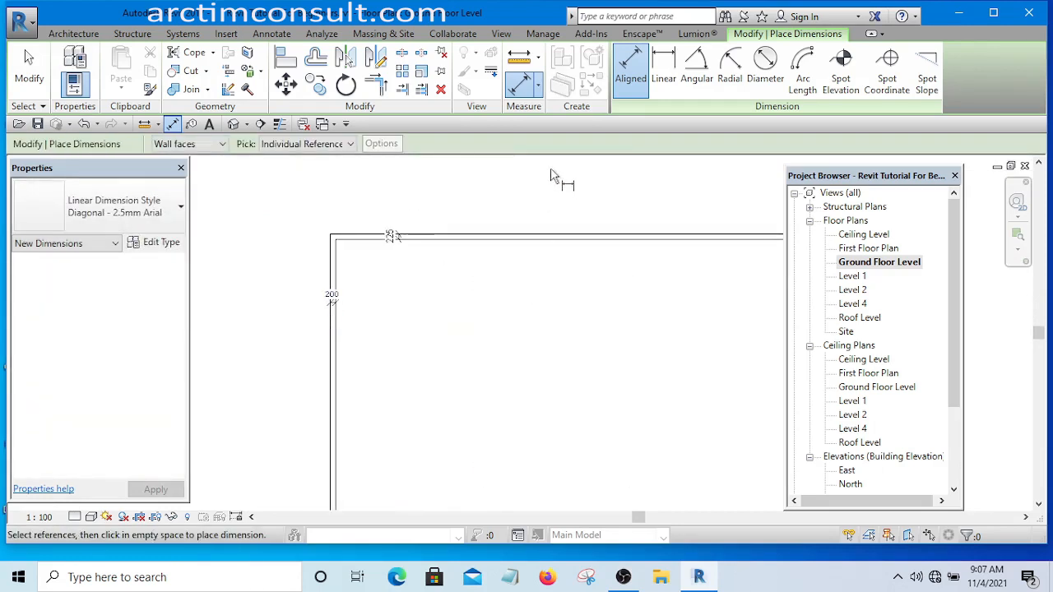
right_click(497, 285)
left_click(547, 291)
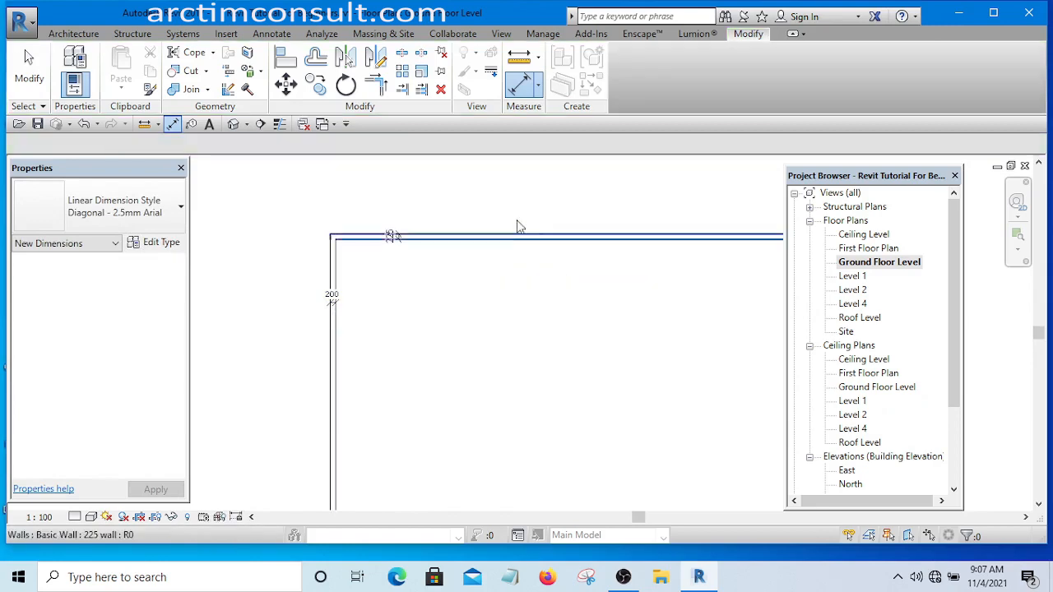
Step: Check the north wall's type and compare the dimensioned thicknesses of the north and west walls
scroll(520, 202, "up", 2)
left_click_drag(510, 215, 458, 321)
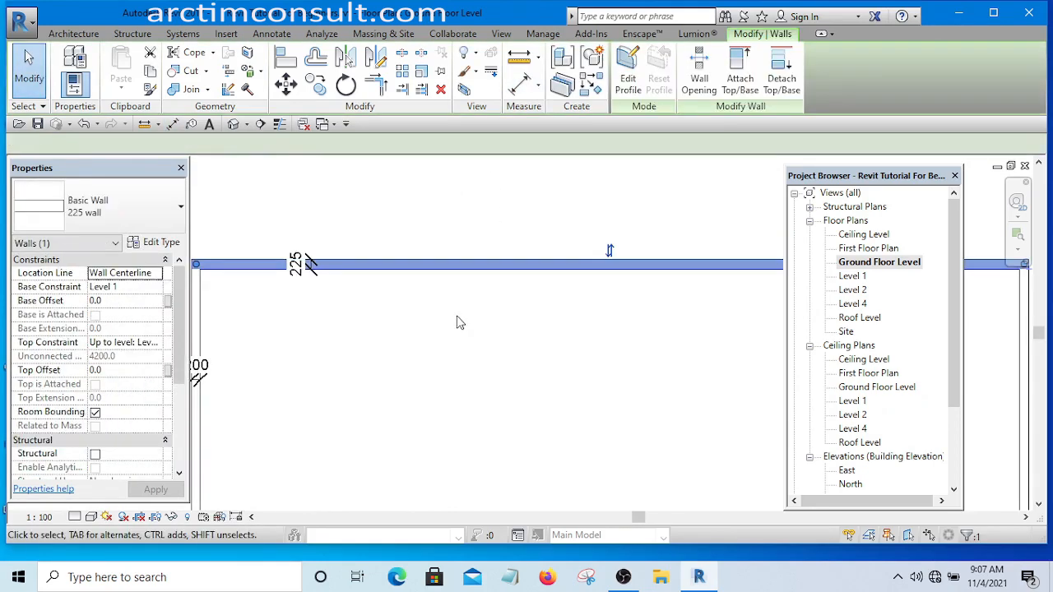
scroll(458, 321, "down", 1)
middle_click_drag(403, 353, 480, 272)
scroll(430, 365, "down", 3)
left_click(435, 370)
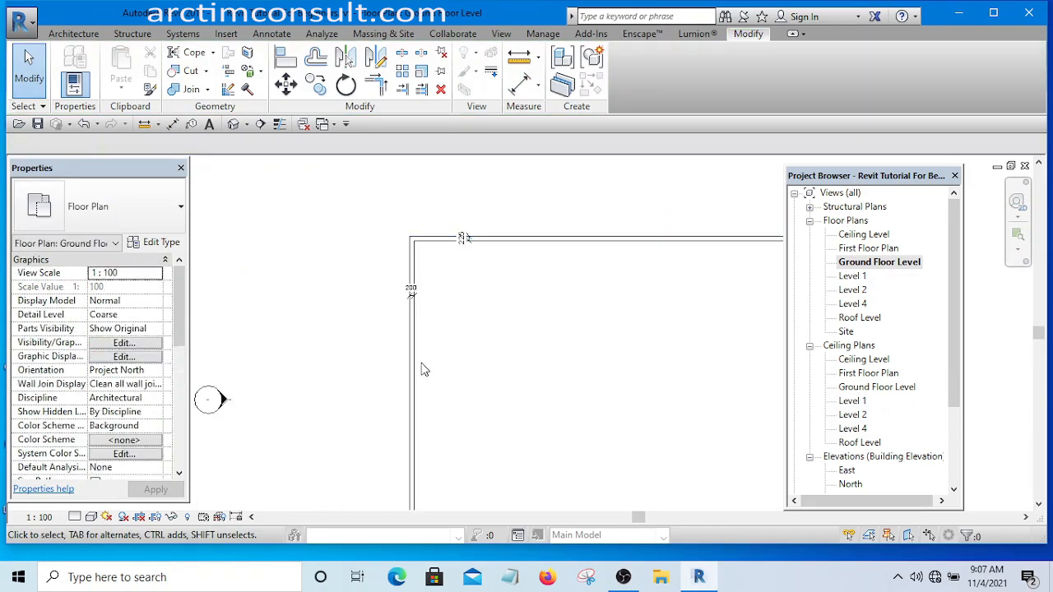
scroll(411, 357, "up", 3)
scroll(407, 358, "down", 3)
middle_click_drag(488, 345, 406, 343)
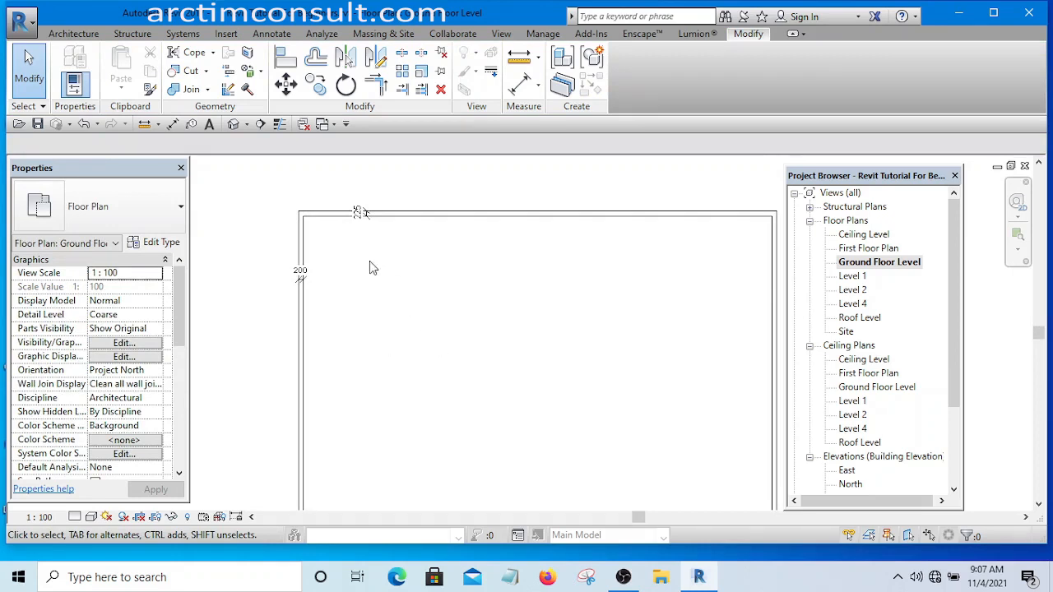
middle_click_drag(399, 297, 369, 291)
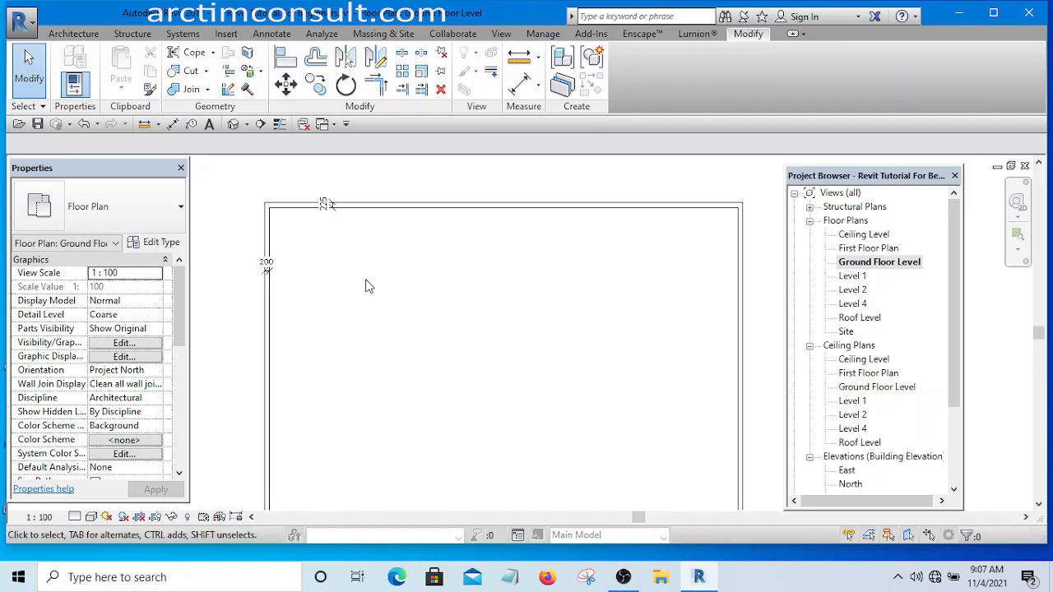
Step: Use Match Type to copy the north wall's 225 wall type to the west wall
left_click(151, 90)
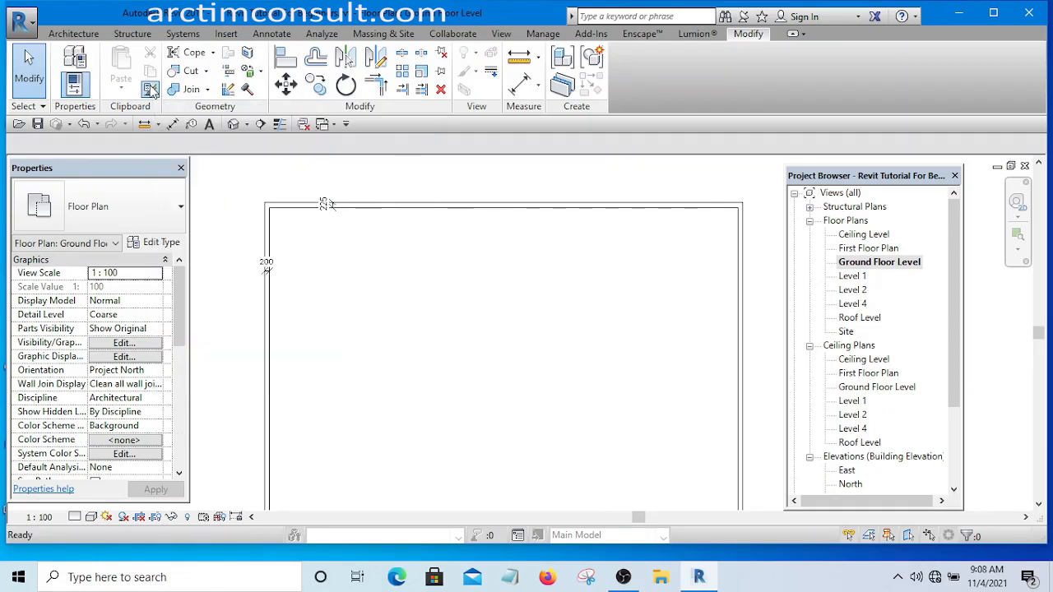
left_click(463, 216)
left_click(268, 325)
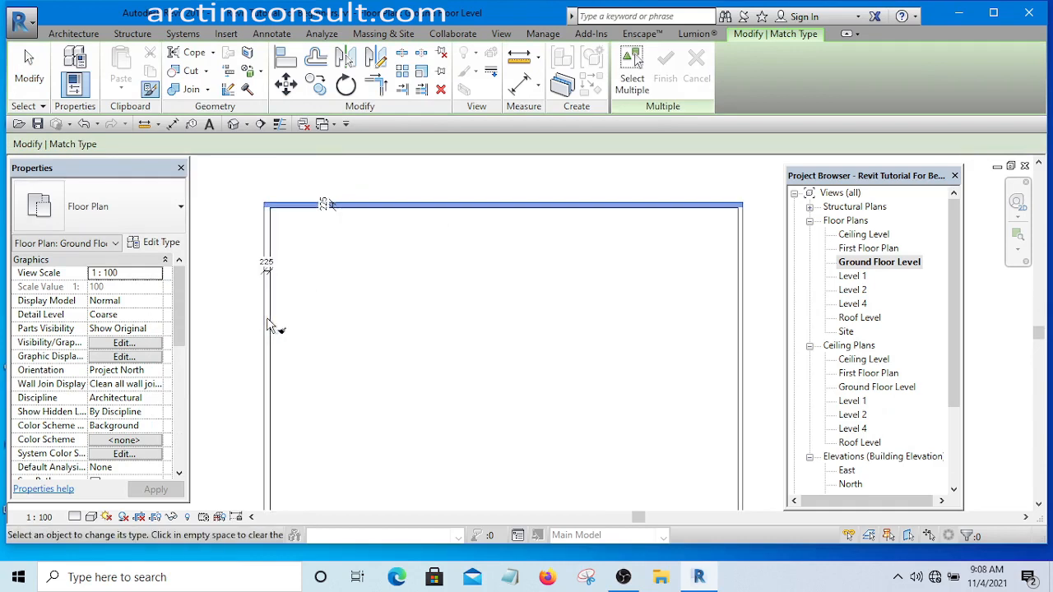
scroll(279, 292, "up", 3)
scroll(299, 259, "down", 3)
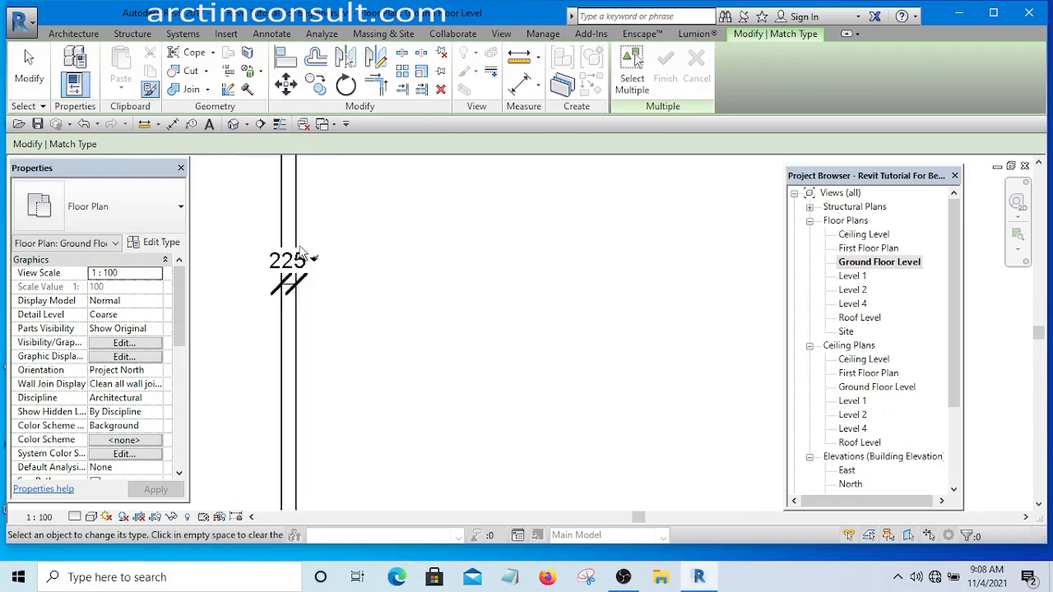
Step: Apply the matched 225 wall type to the remaining south and east walls, then clear the matched source type
scroll(321, 337, "down", 3)
scroll(329, 347, "up", 3)
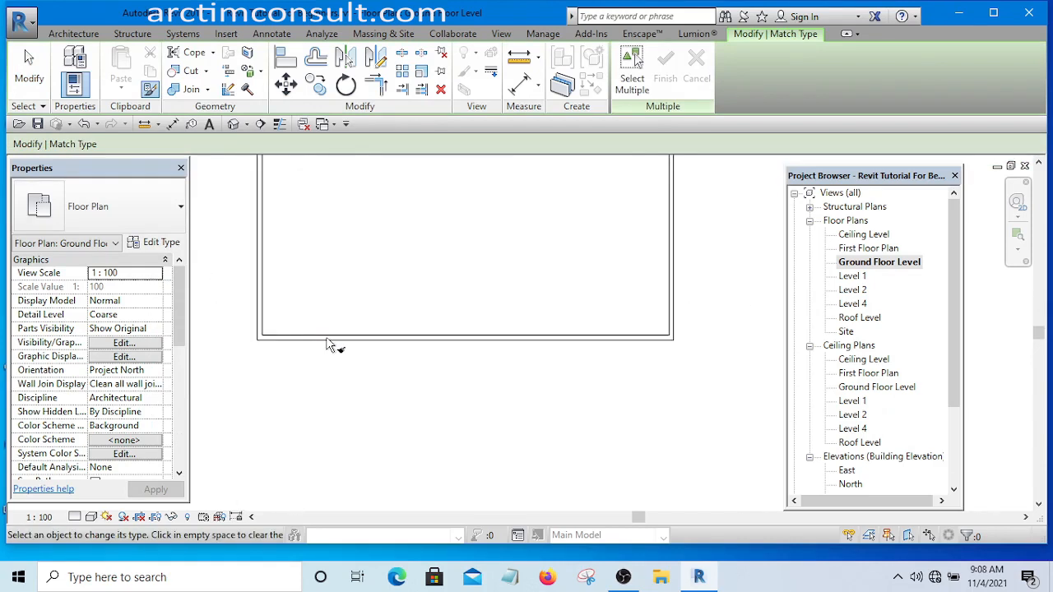
scroll(268, 356, "down", 1)
left_click(540, 277)
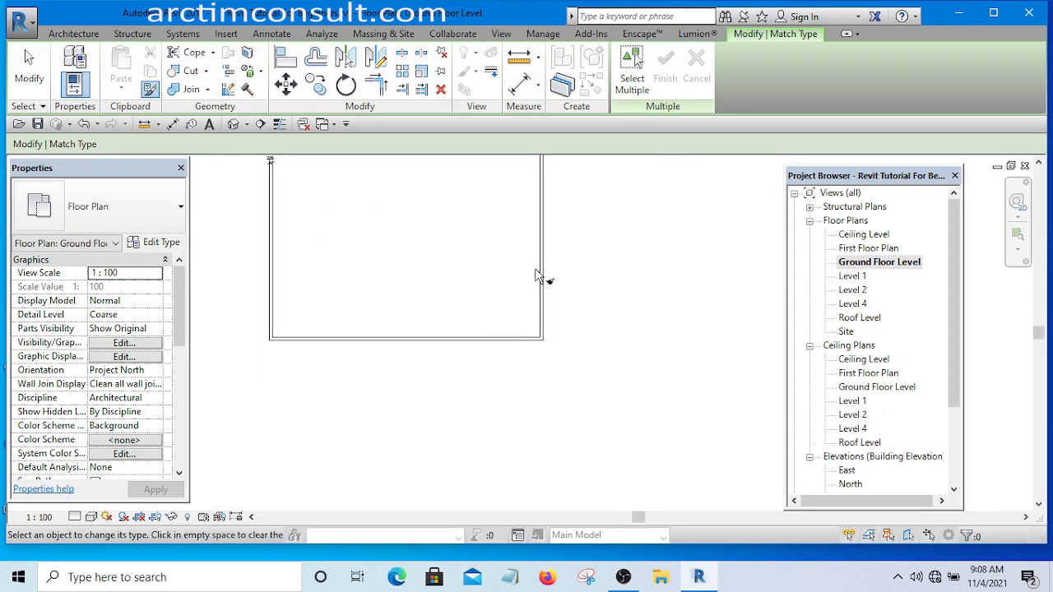
scroll(400, 393, "down", 3)
scroll(459, 281, "up", 2)
scroll(461, 280, "up", 3)
right_click(495, 211)
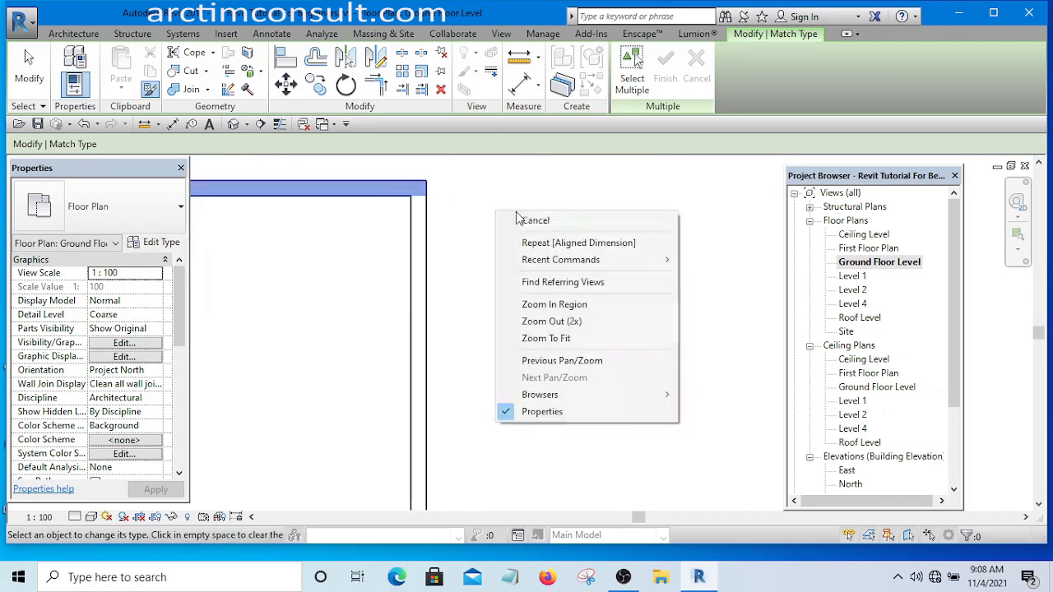
left_click(533, 216)
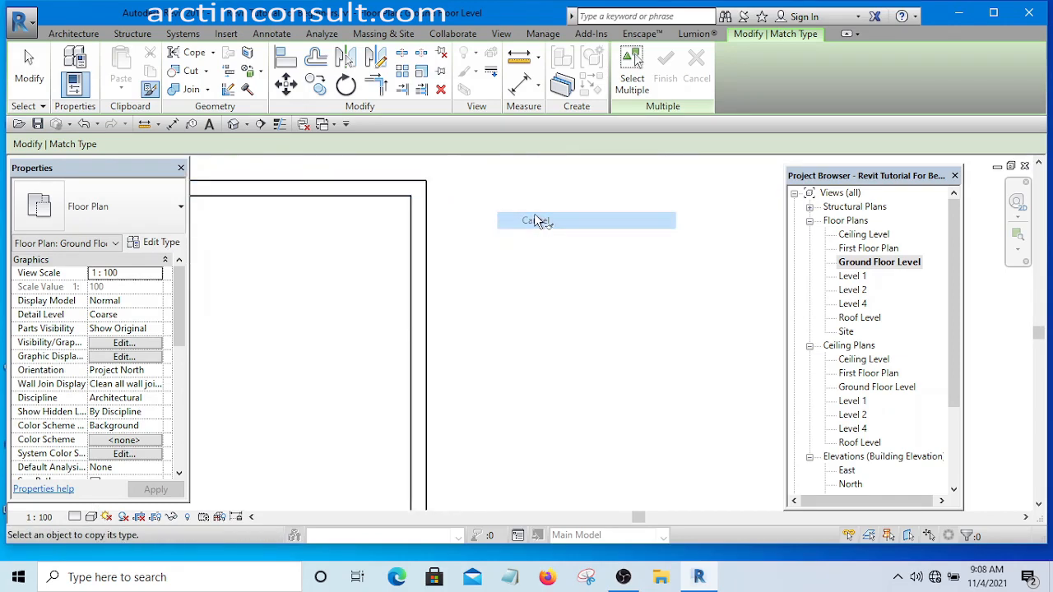
Step: Dimension the east wall's thickness between its two faces and end the dimension command
left_click(523, 83)
left_click(412, 290)
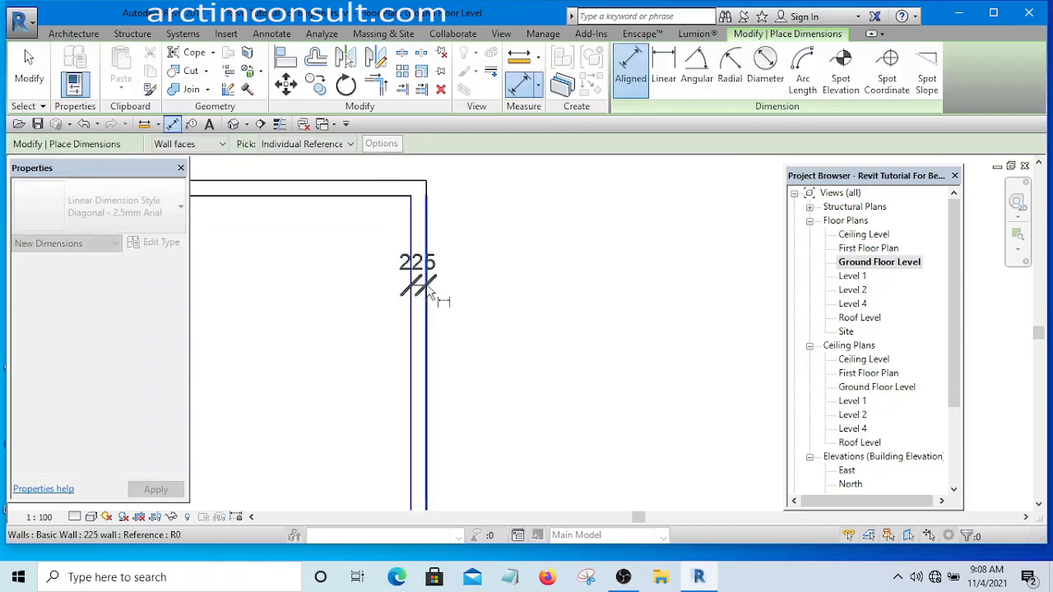
left_click(587, 287)
scroll(587, 282, "down", 4)
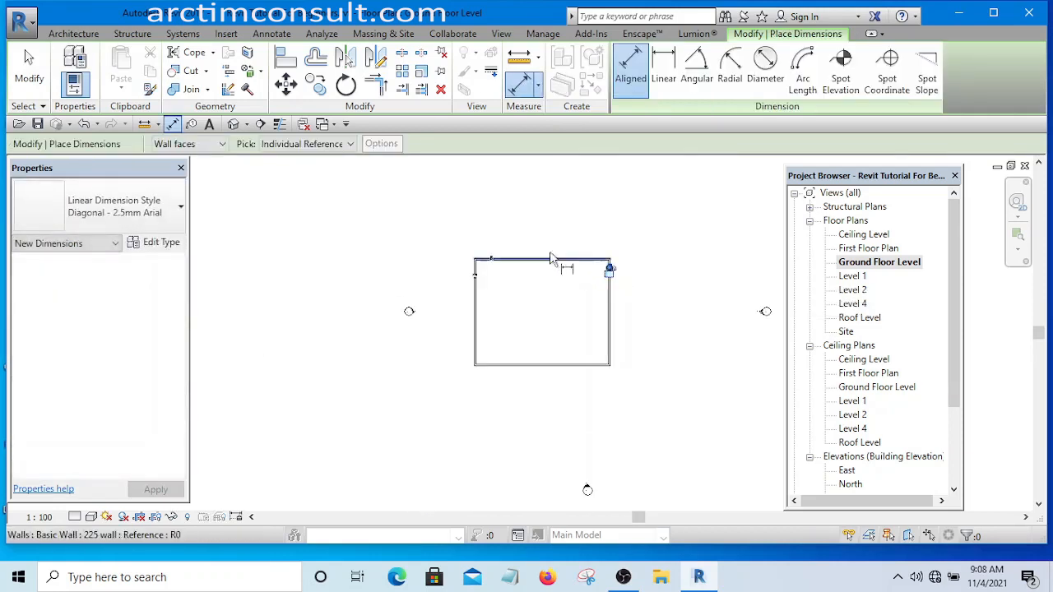
scroll(535, 221, "up", 2)
right_click(534, 214)
left_click(566, 218)
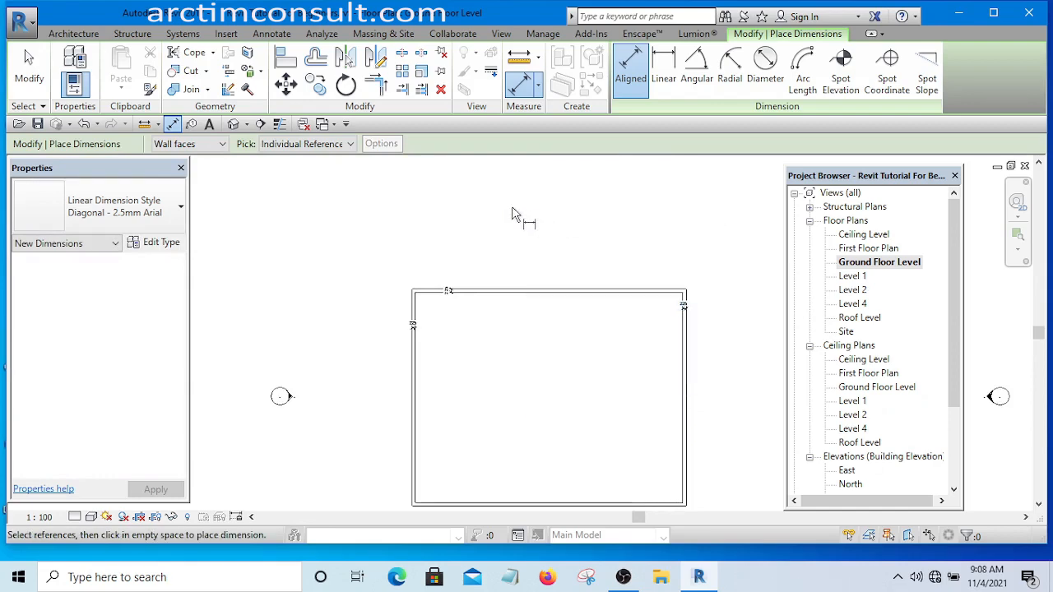
right_click(513, 213)
left_click(544, 221)
middle_click_drag(609, 332, 519, 269)
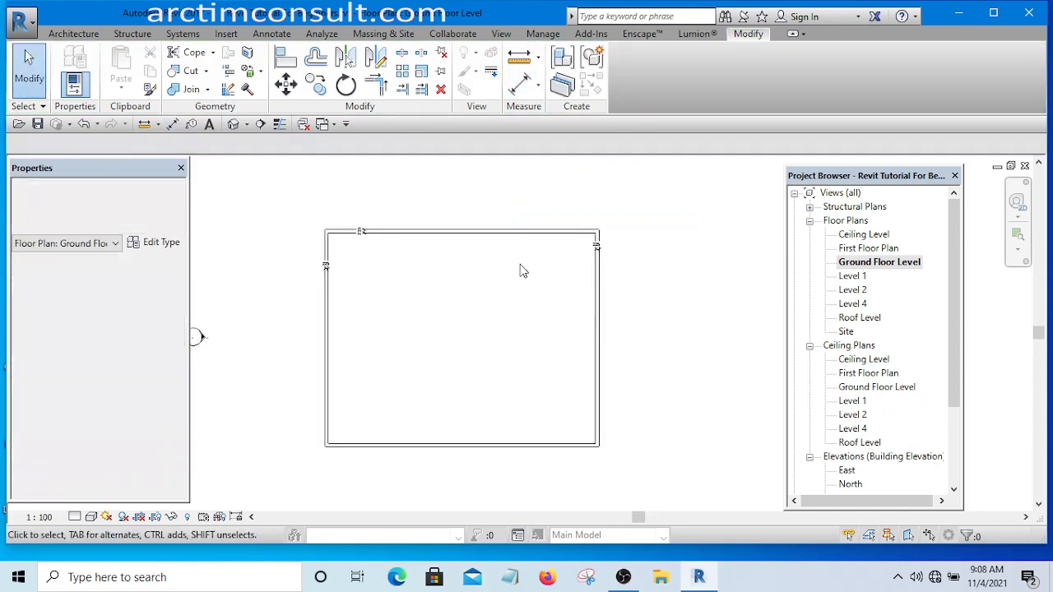
Step: Examine the thickness dimensions on the north, west and east walls across the floor plan
scroll(530, 292, "down", 3)
scroll(559, 301, "up", 4)
scroll(556, 303, "down", 2)
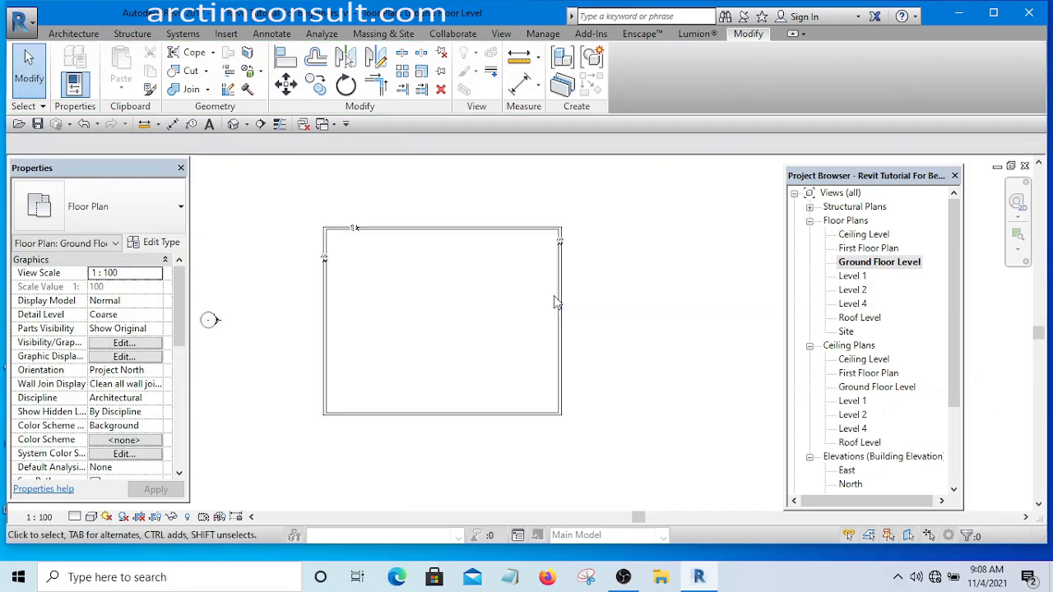
scroll(556, 303, "down", 2)
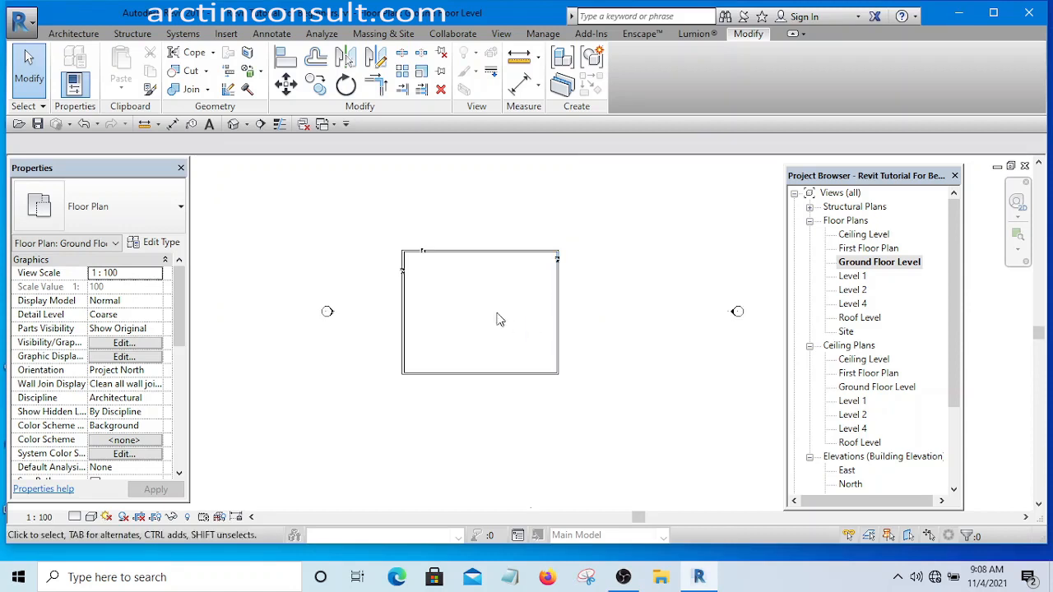
scroll(446, 281, "up", 5)
middle_click_drag(479, 287, 466, 296)
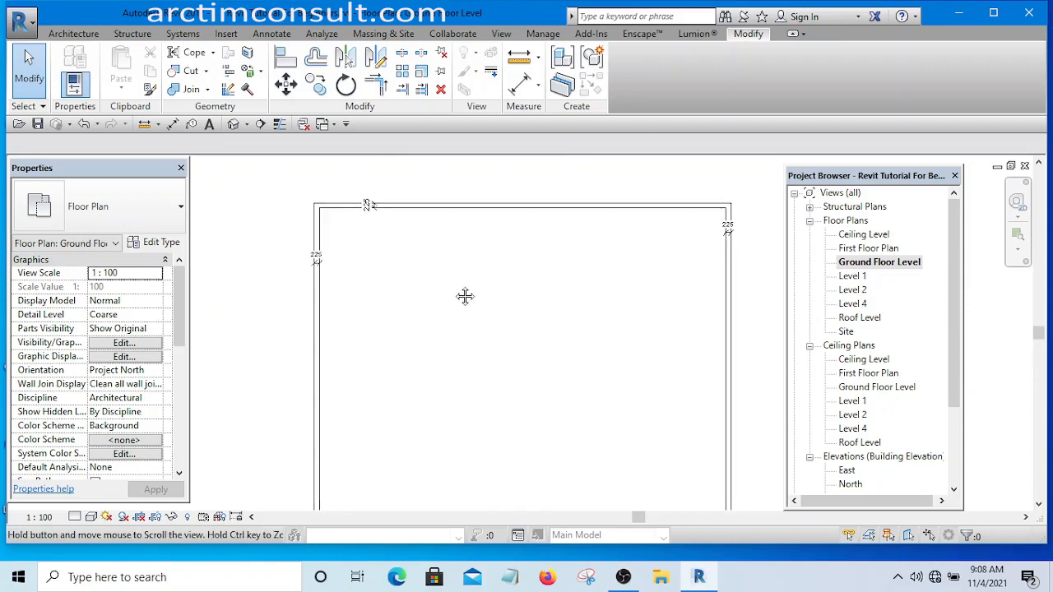
scroll(455, 285, "down", 3)
scroll(391, 306, "up", 2)
scroll(349, 247, "up", 2)
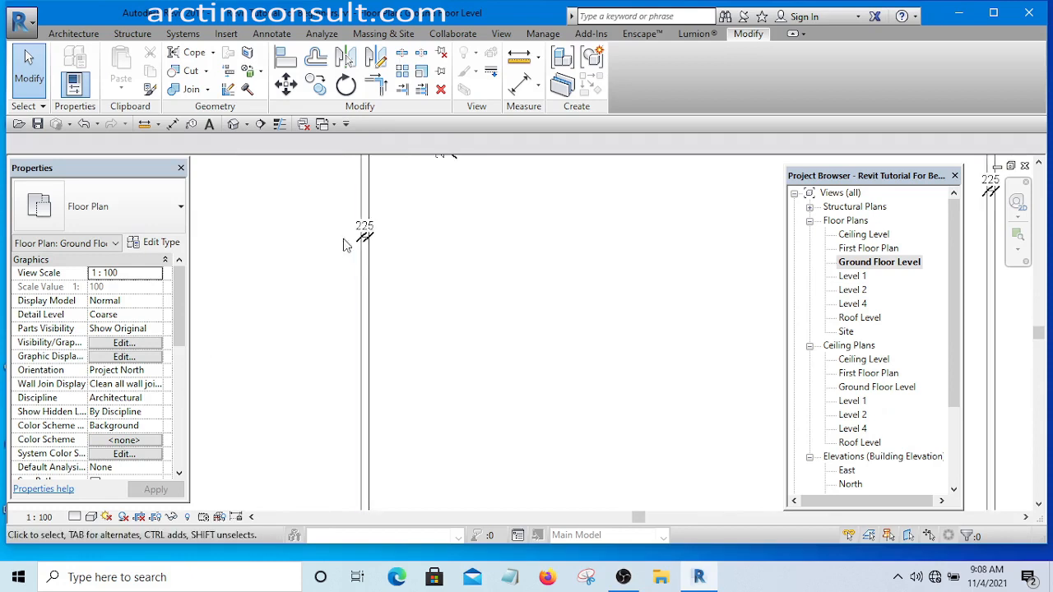
scroll(364, 282, "down", 4)
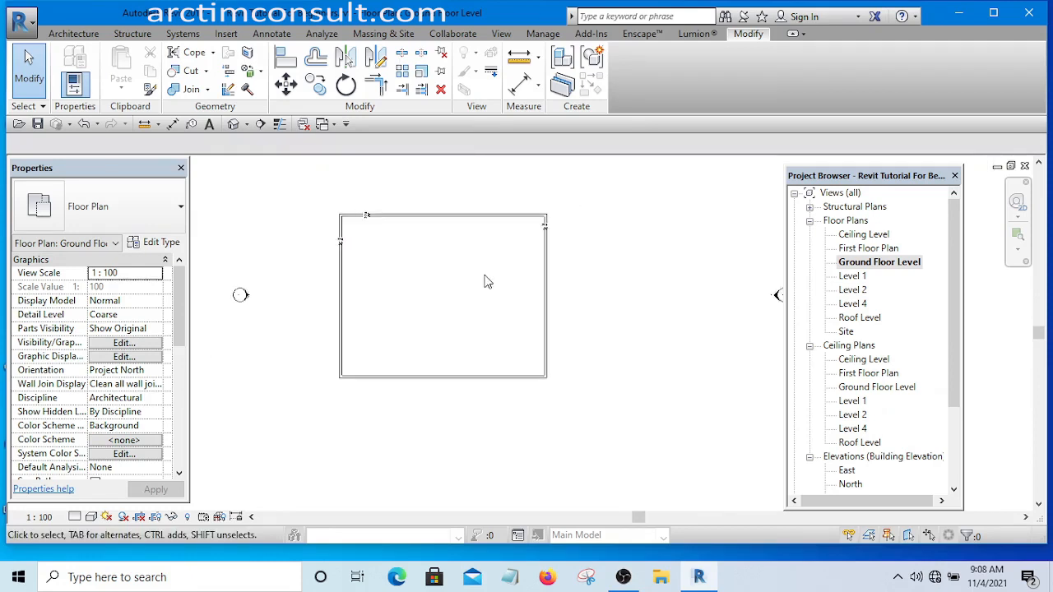
scroll(324, 244, "up", 5)
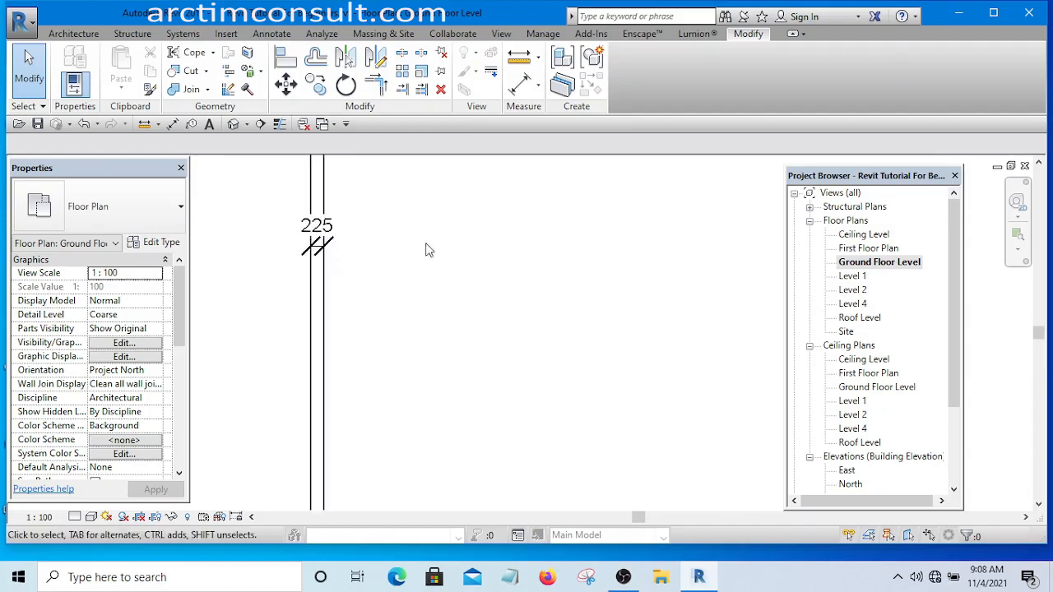
scroll(392, 244, "down", 2)
Step: Move the west wall's thickness dimension a short way south along the wall and deselect it
scroll(393, 234, "up", 5)
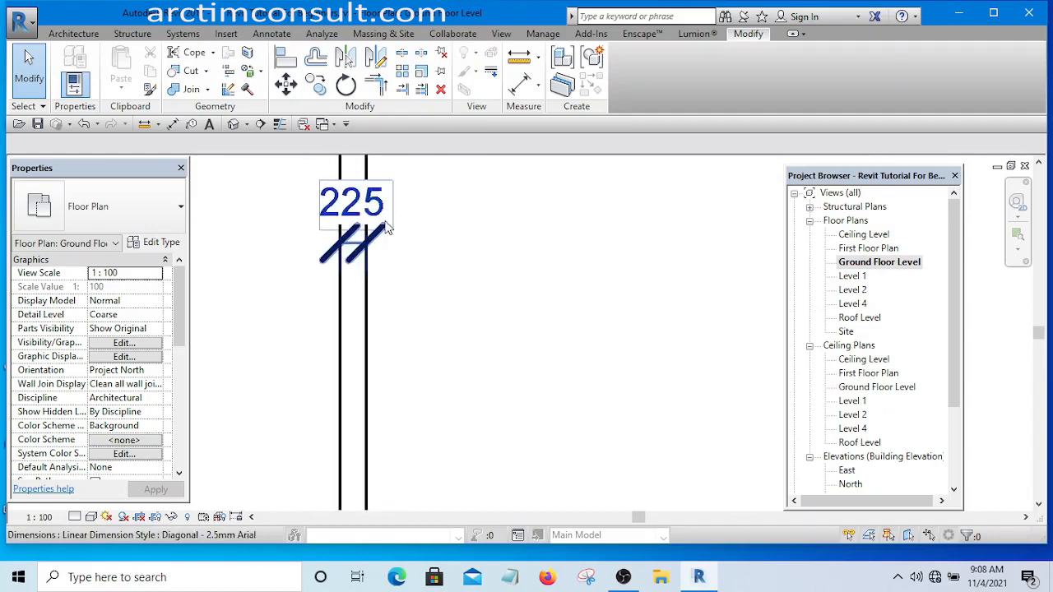
left_click(385, 230)
left_click_drag(381, 335, 380, 364)
left_click(497, 274)
scroll(446, 237, "down", 5)
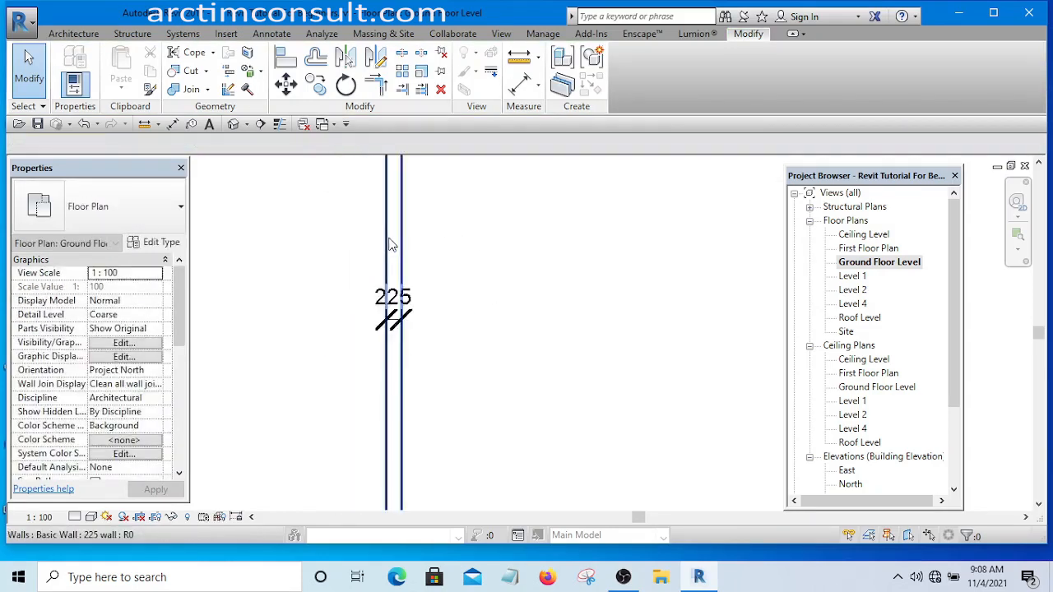
Step: Check the south wall's type and properties, and clear the selection
scroll(463, 310, "down", 3)
scroll(469, 338, "up", 4)
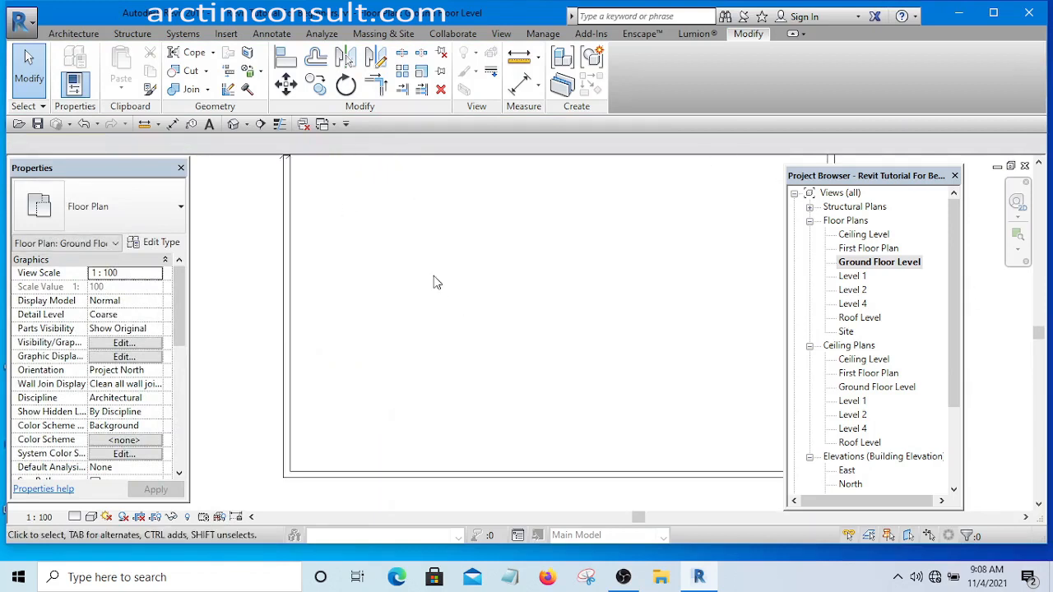
scroll(395, 272, "down", 4)
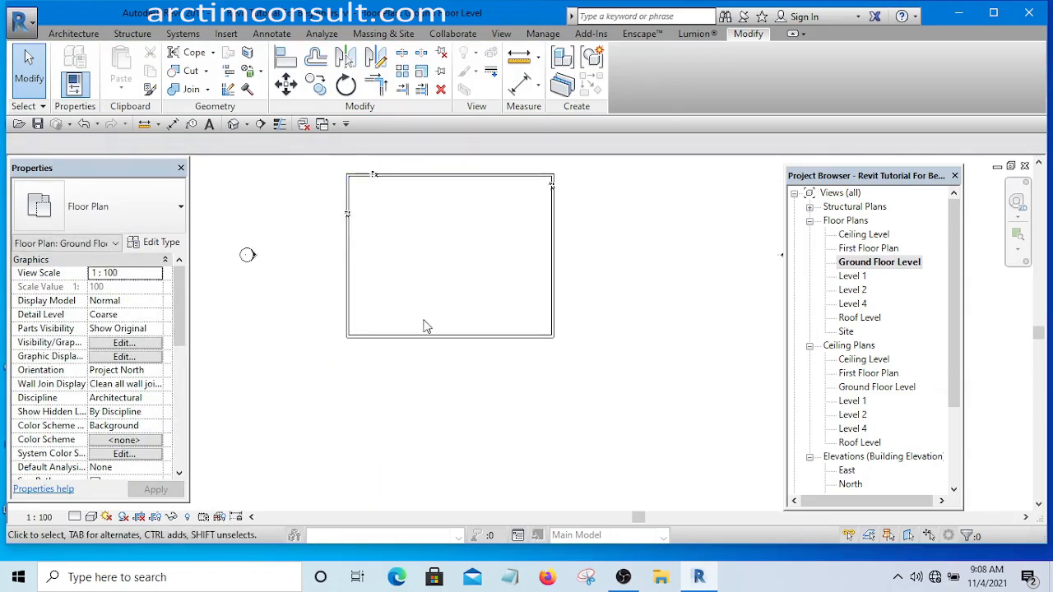
scroll(425, 326, "up", 2)
scroll(460, 346, "down", 3)
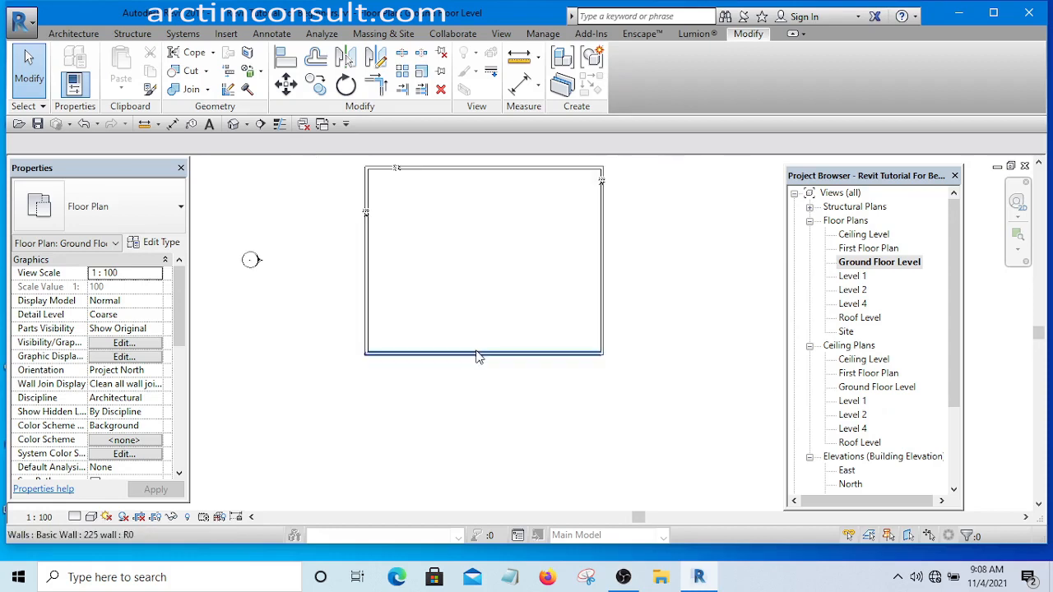
middle_click_drag(463, 304, 437, 349)
scroll(435, 402, "up", 1)
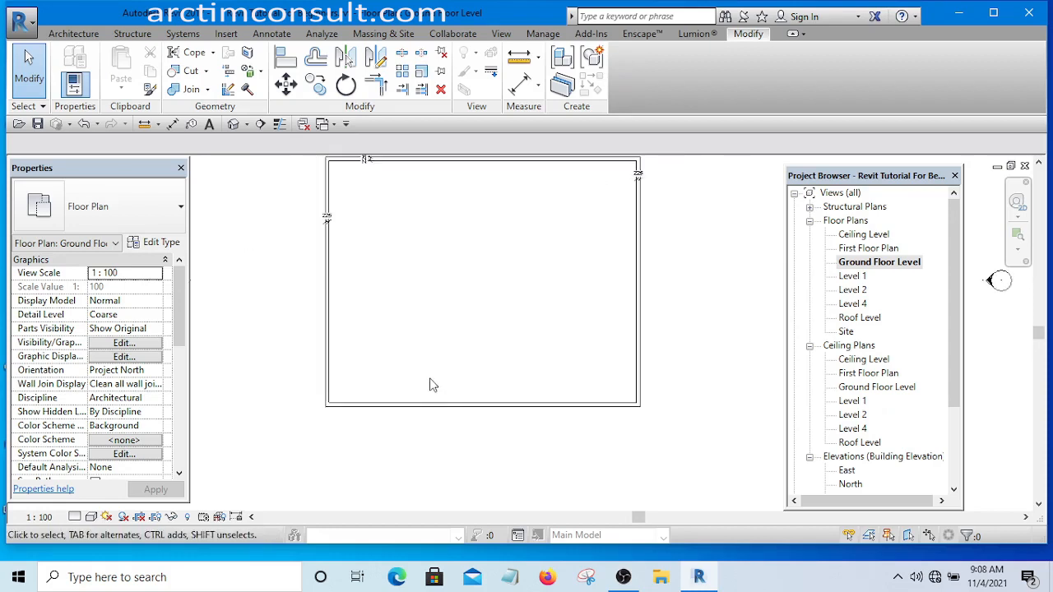
scroll(512, 364, "down", 1)
scroll(514, 366, "up", 1)
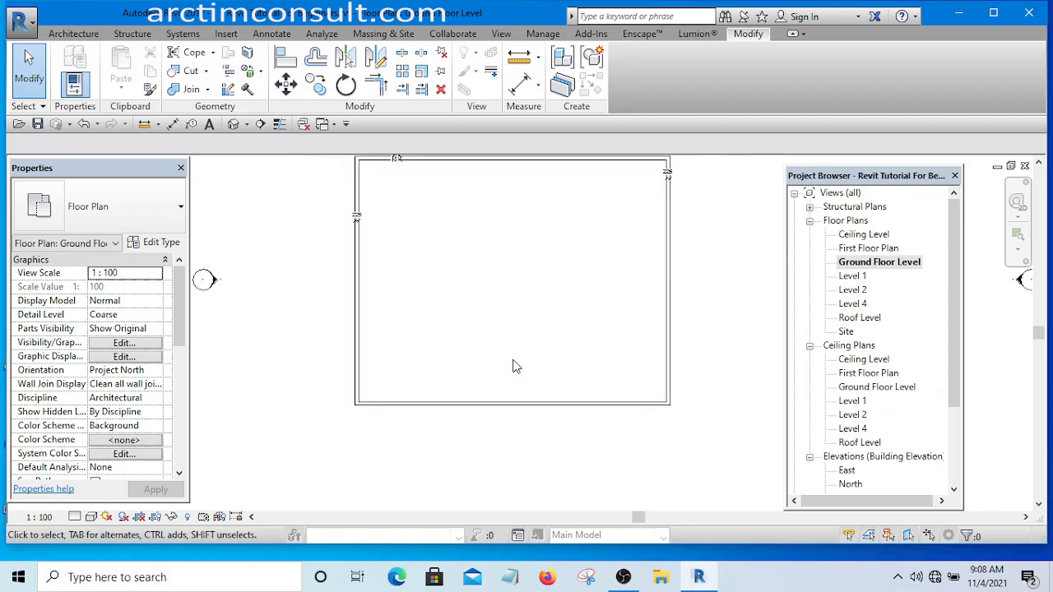
middle_click_drag(512, 366, 509, 392)
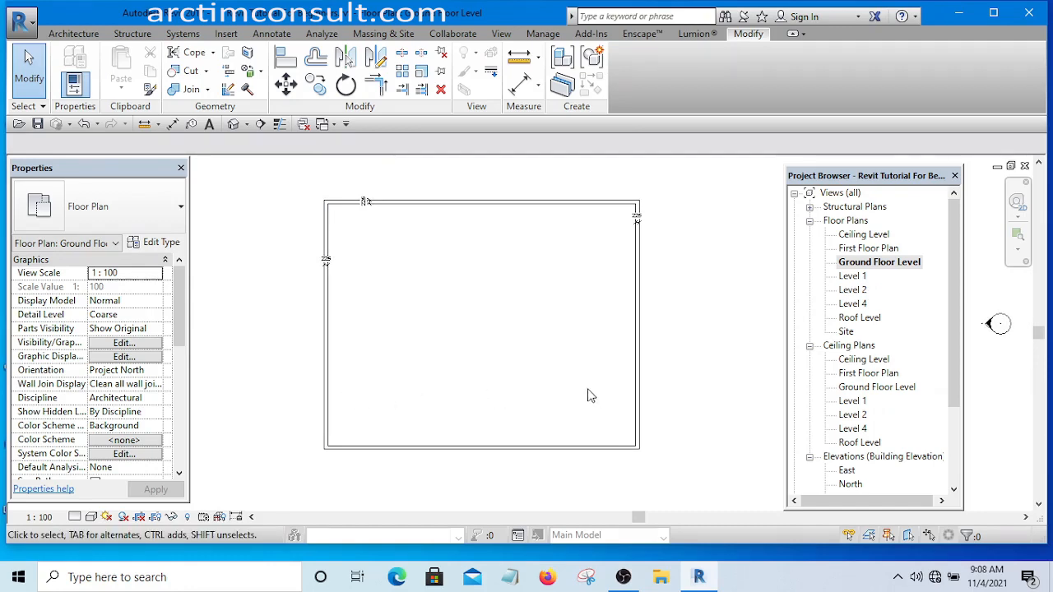
scroll(434, 439, "up", 1)
left_click(422, 451)
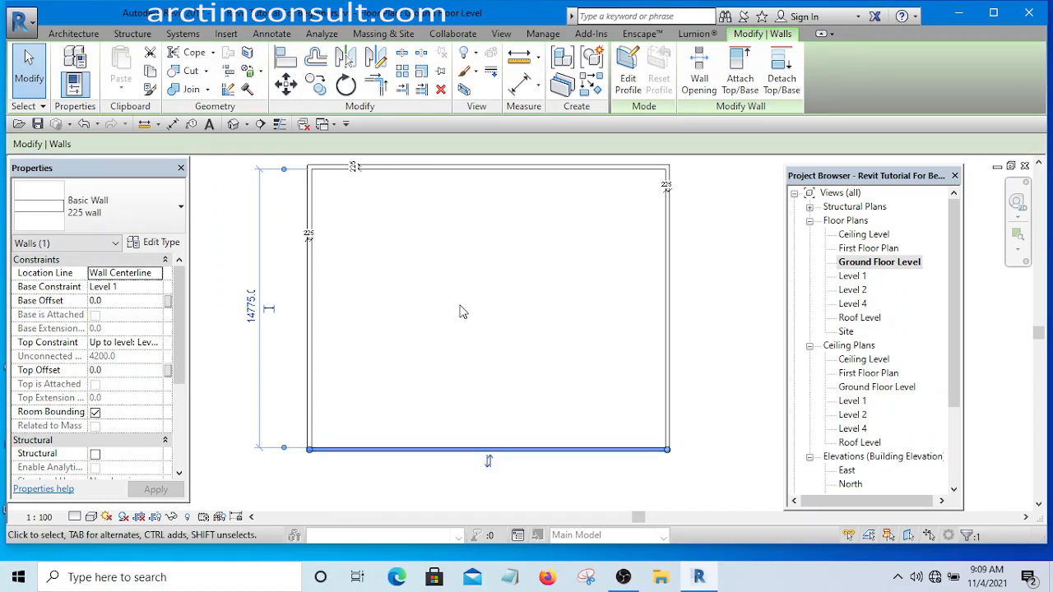
left_click(439, 249)
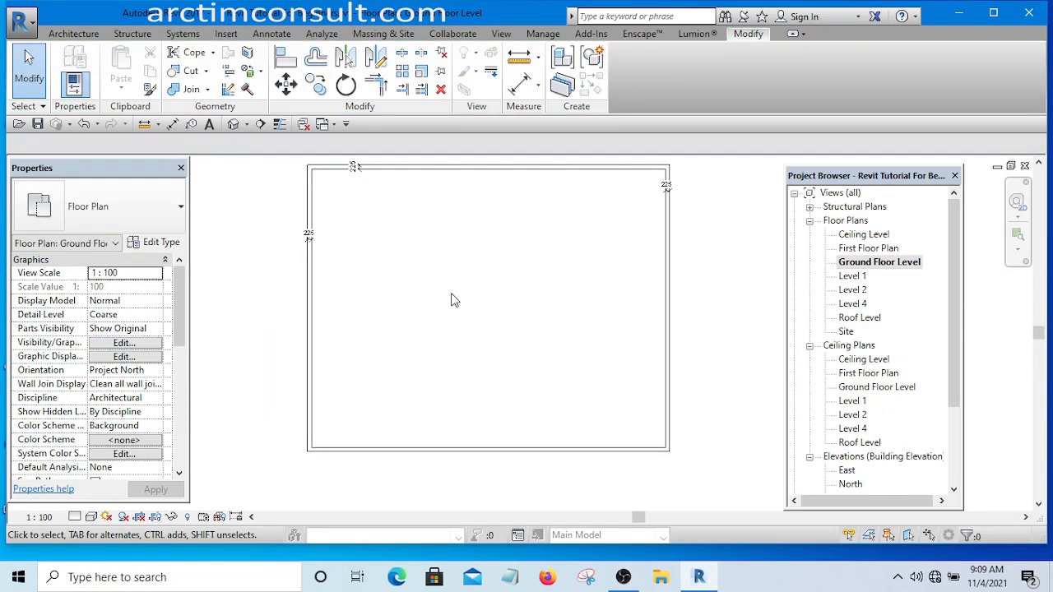
Step: Offset a copy of the south wall 3600 into the building's interior and end the Offset command
left_click(317, 57)
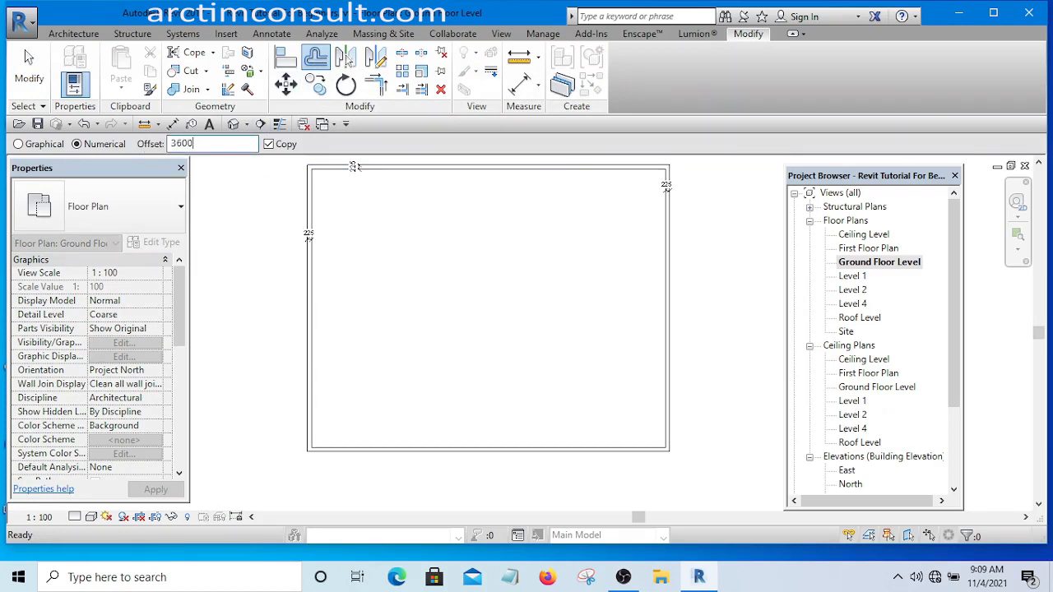
left_click(435, 449)
scroll(421, 457, "up", 3)
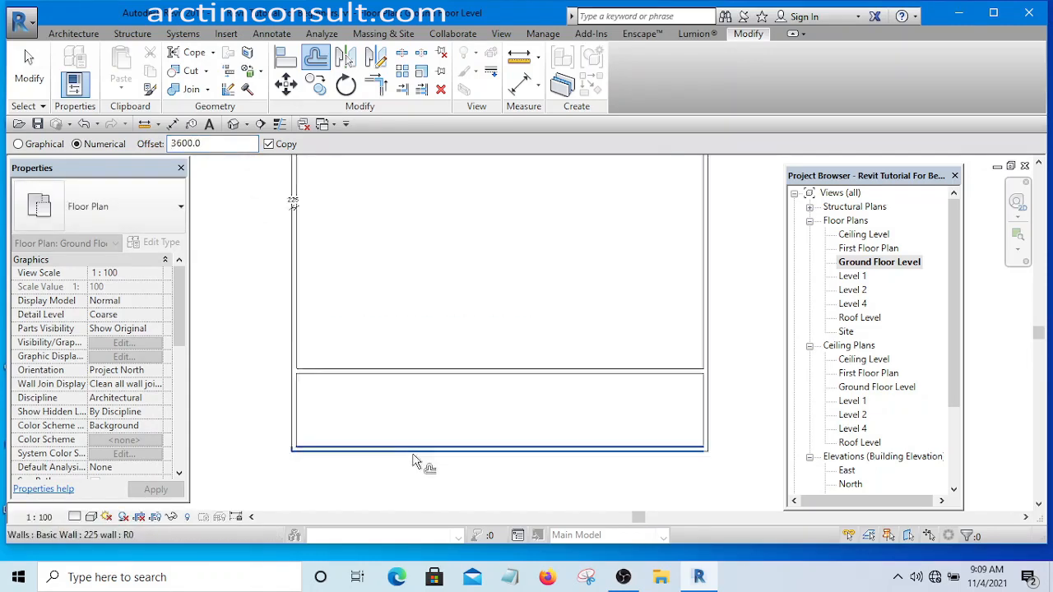
right_click(405, 254)
left_click(437, 258)
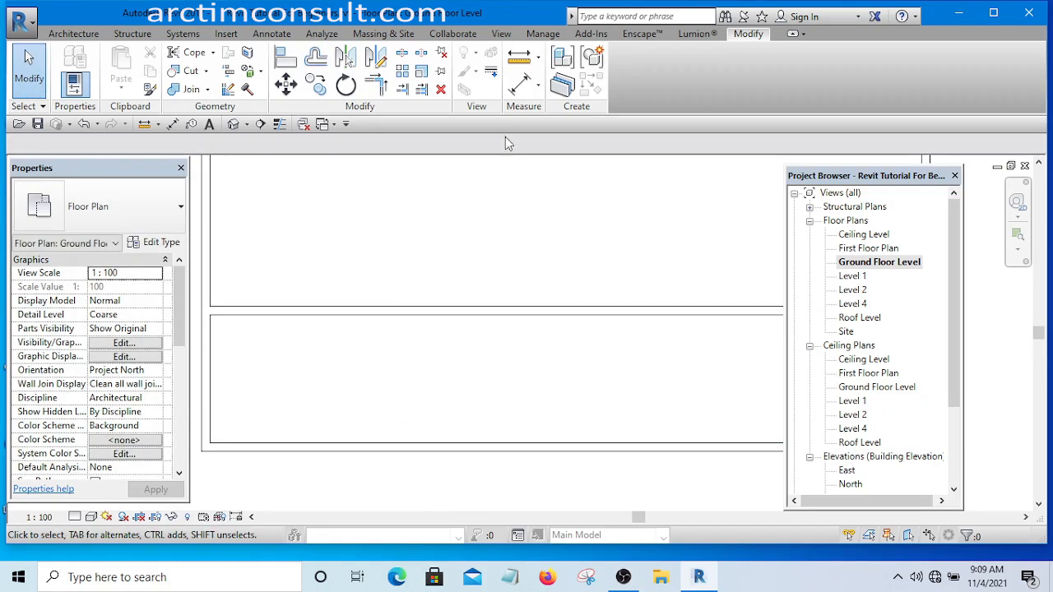
Step: Add an aligned dimension between the centerlines of the south wall and the new interior wall
left_click(520, 87)
scroll(283, 325, "up", 4)
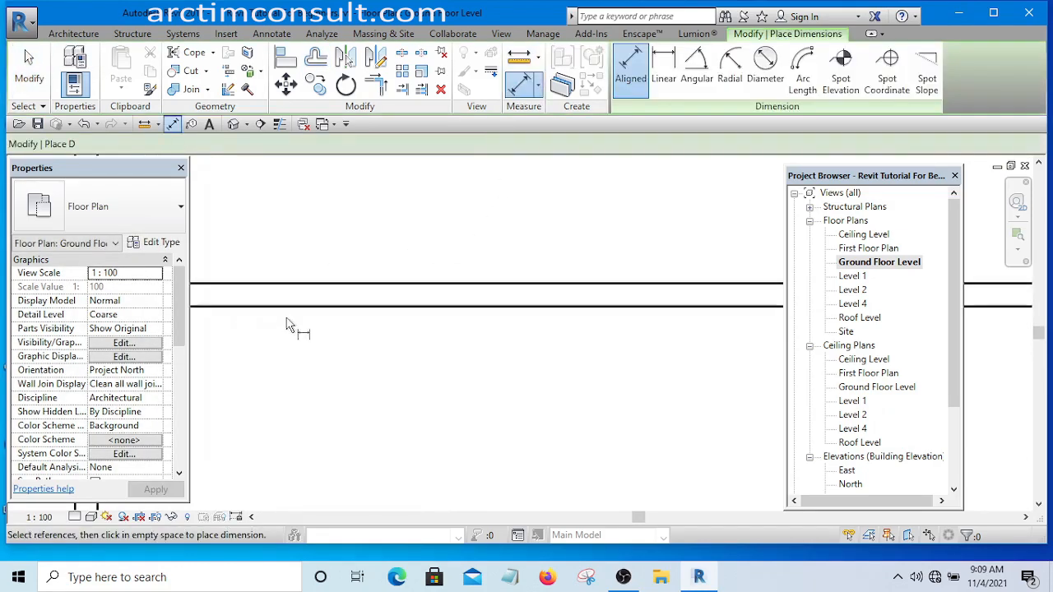
scroll(371, 276, "down", 4)
scroll(367, 394, "up", 4)
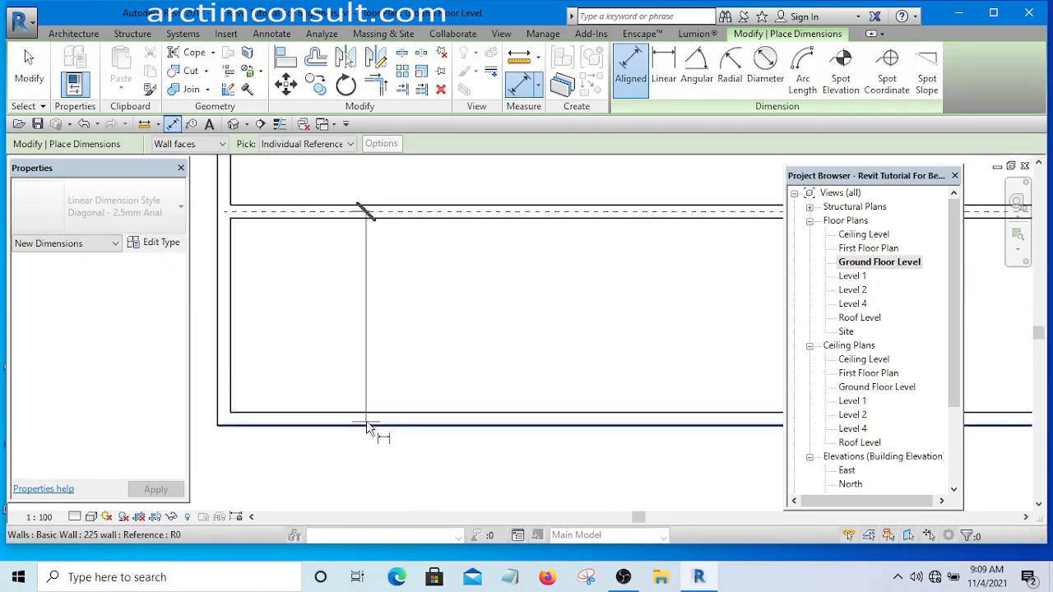
left_click(370, 417)
scroll(371, 419, "down", 4)
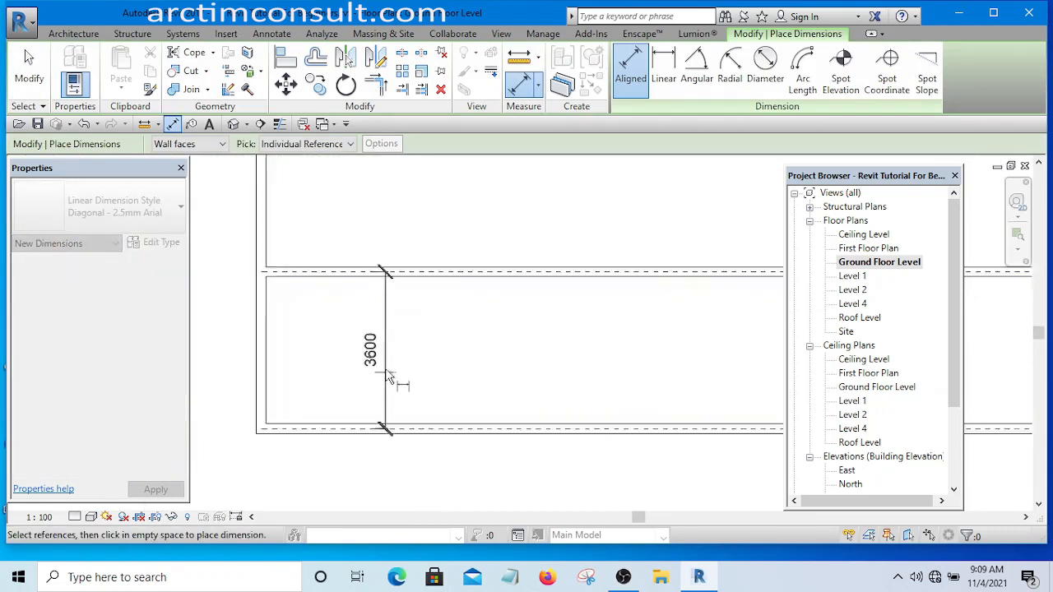
scroll(398, 379, "up", 4)
scroll(383, 372, "down", 3)
left_click(341, 362)
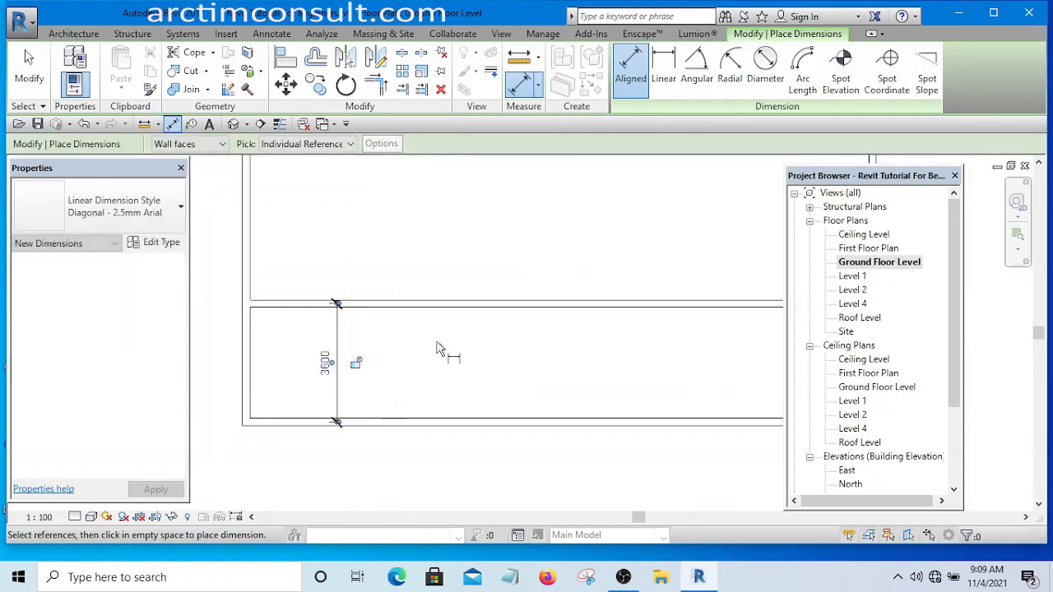
Step: Add an aligned dimension between the facing inner faces of the south and interior walls, and end the dimension command
scroll(413, 416, "up", 1)
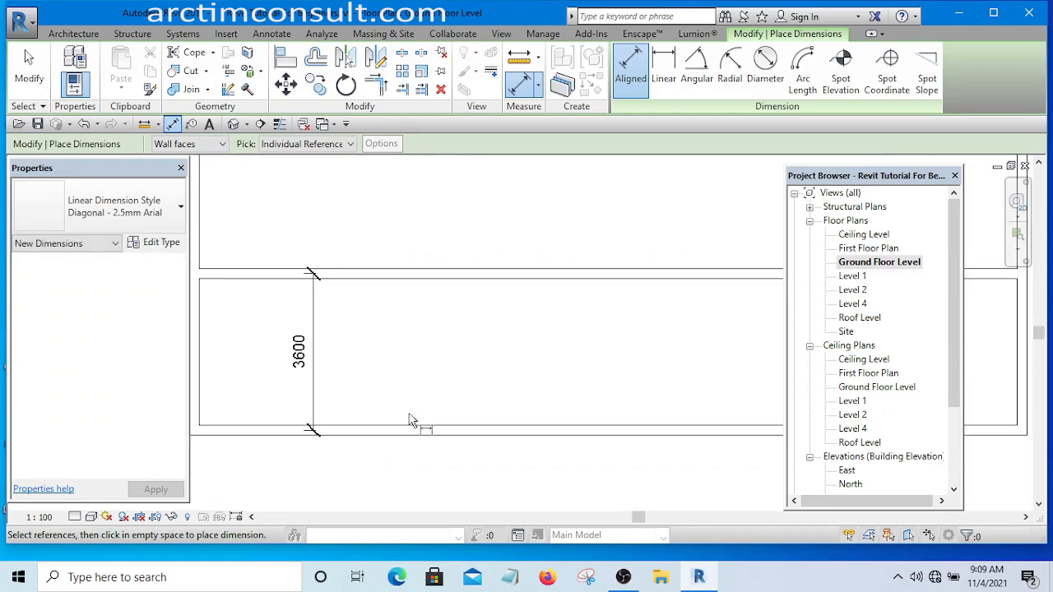
scroll(393, 430, "up", 1)
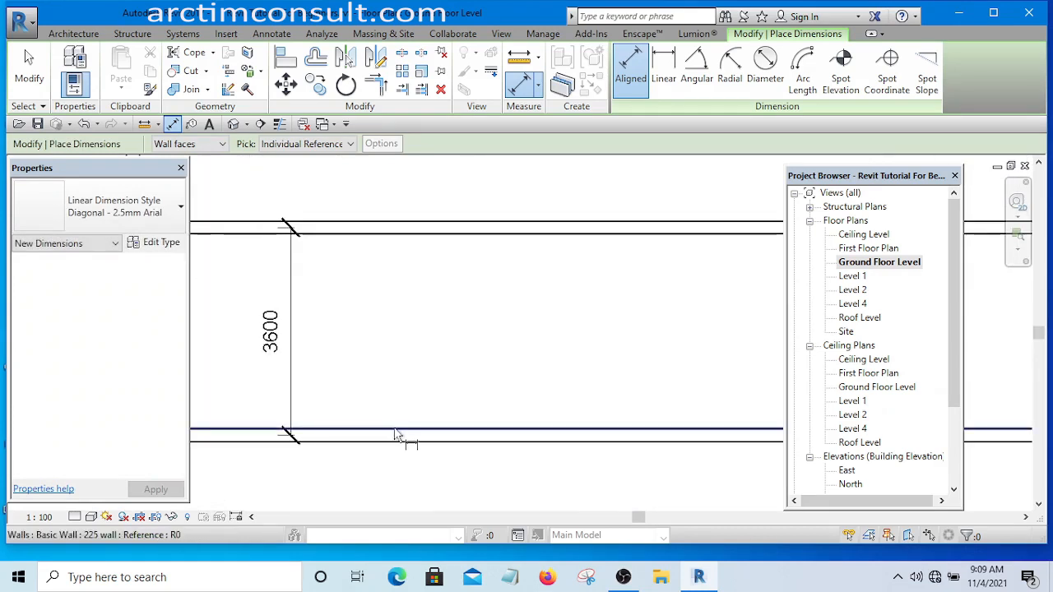
left_click(394, 429)
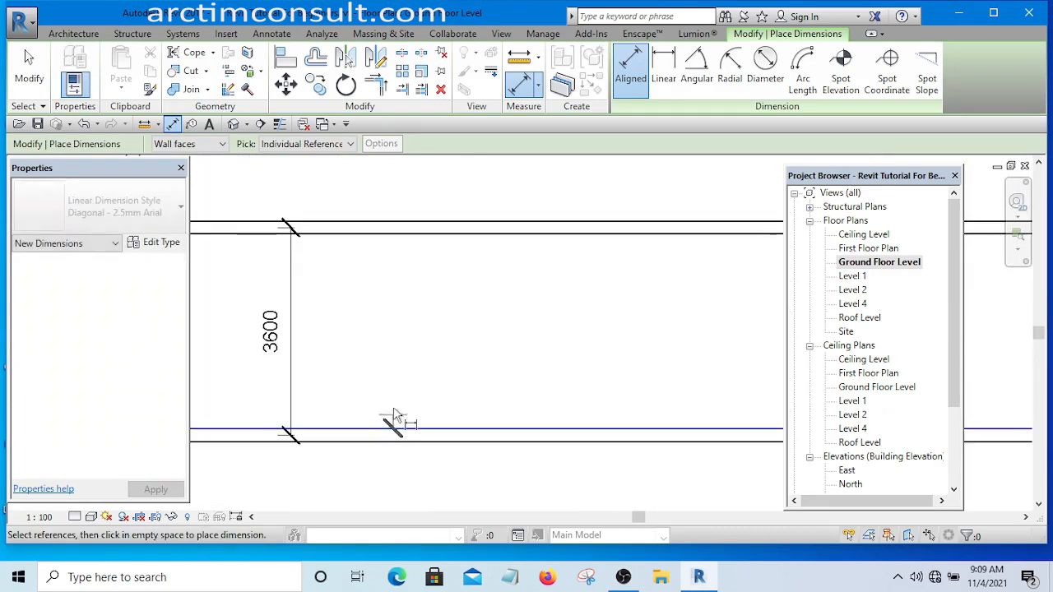
left_click(378, 234)
left_click(380, 313)
scroll(534, 290, "down", 1)
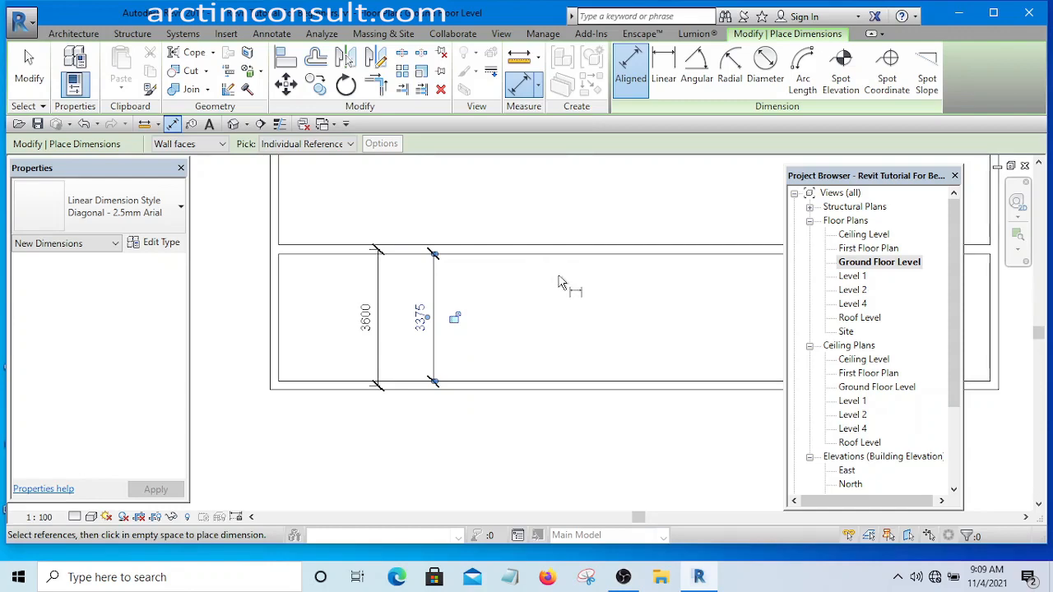
left_click(21, 72)
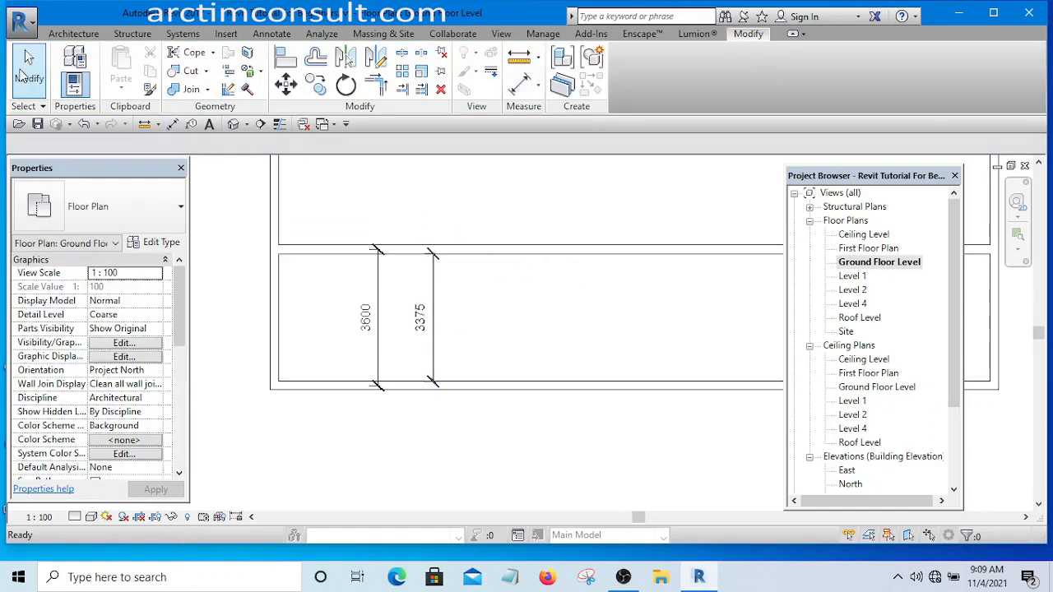
Step: Select the interior wall and set its clear face-to-face distance from the south wall to 3600
left_click(519, 251)
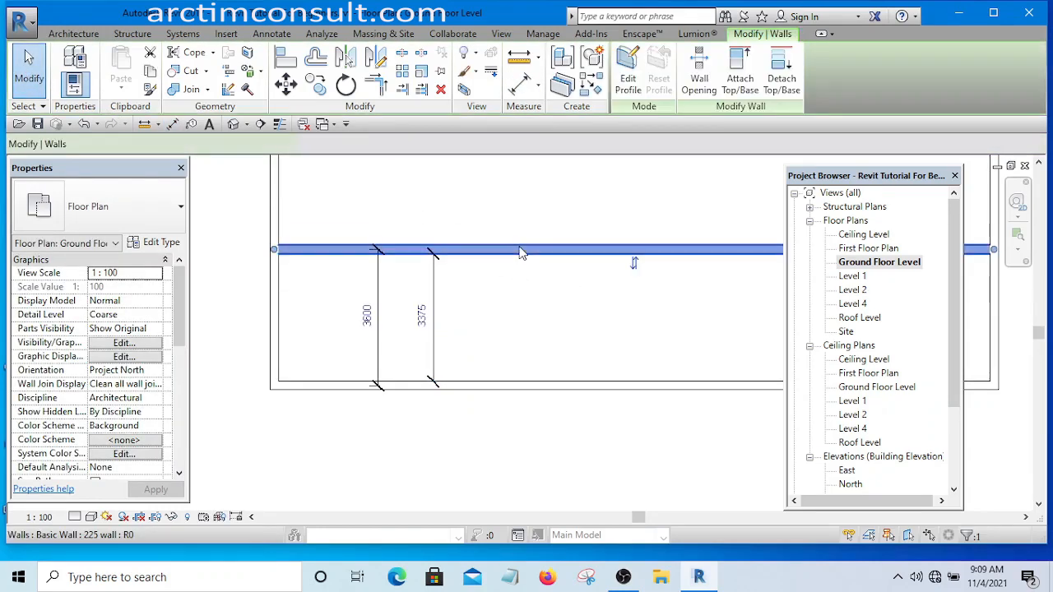
left_click(421, 315)
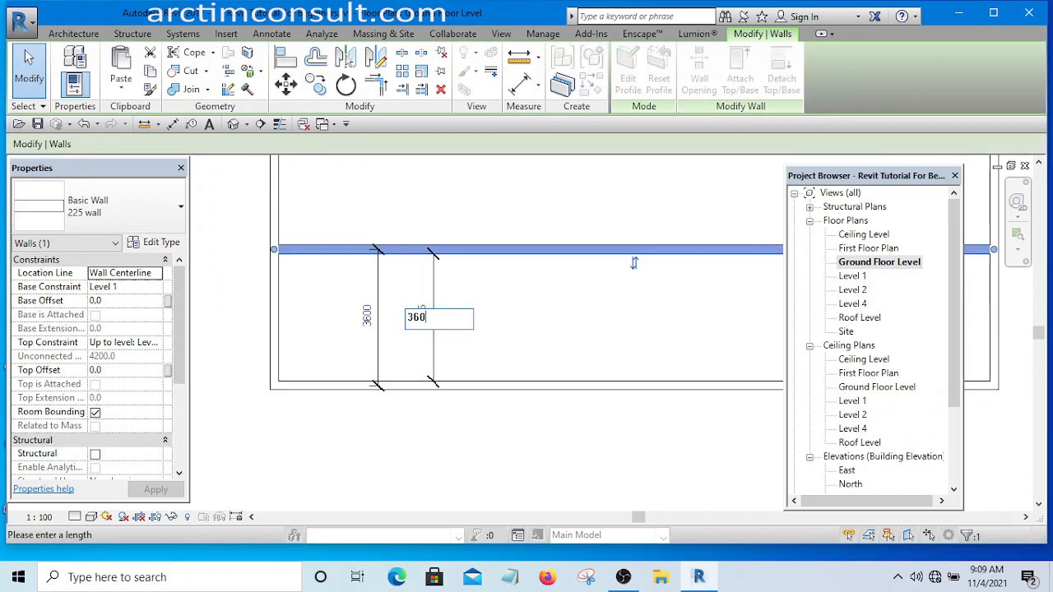
key("Return")
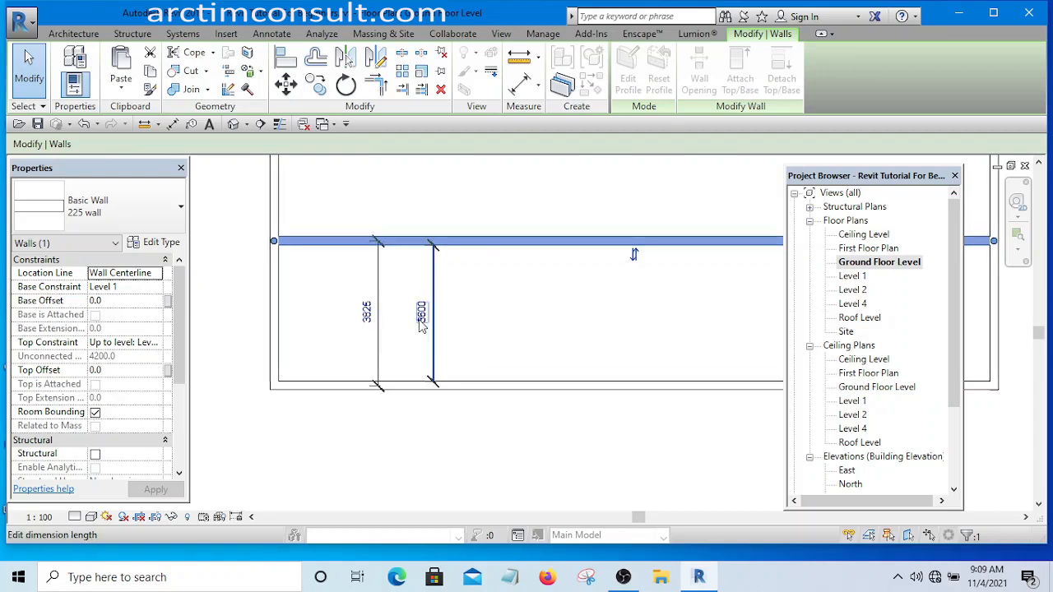
Step: Copy the west wall into the building, leaving a clear gap of about 1170 between it and the original wall
left_click(450, 228)
scroll(383, 384, "down", 5)
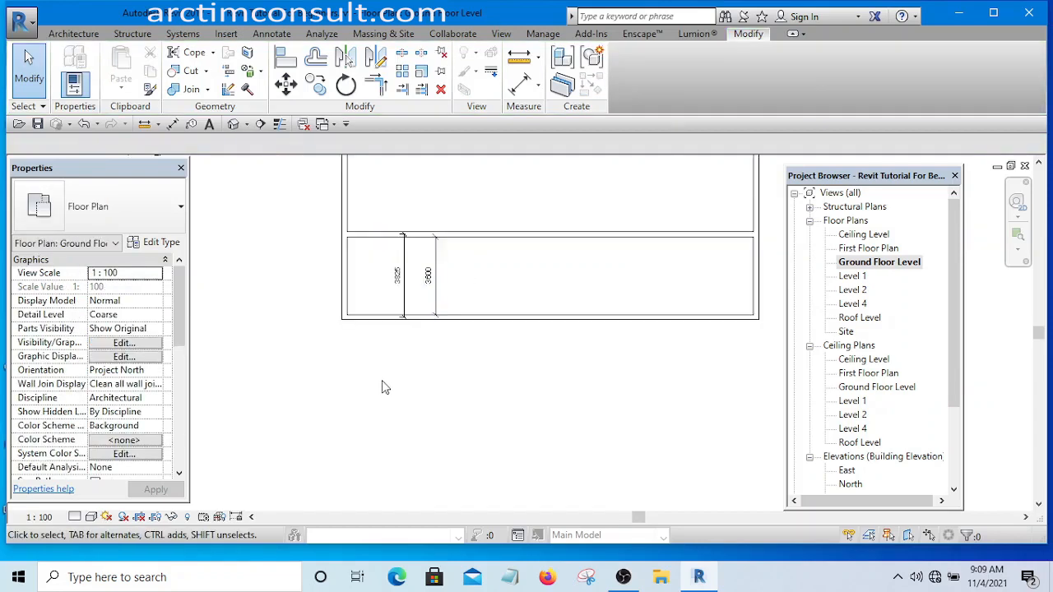
scroll(389, 352, "up", 1)
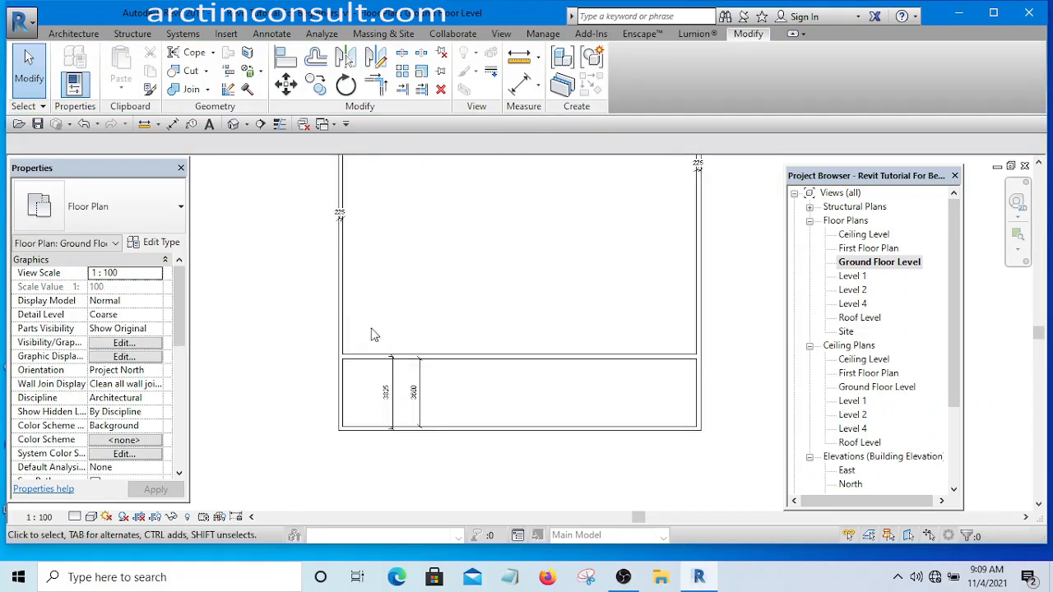
scroll(325, 379, "up", 2)
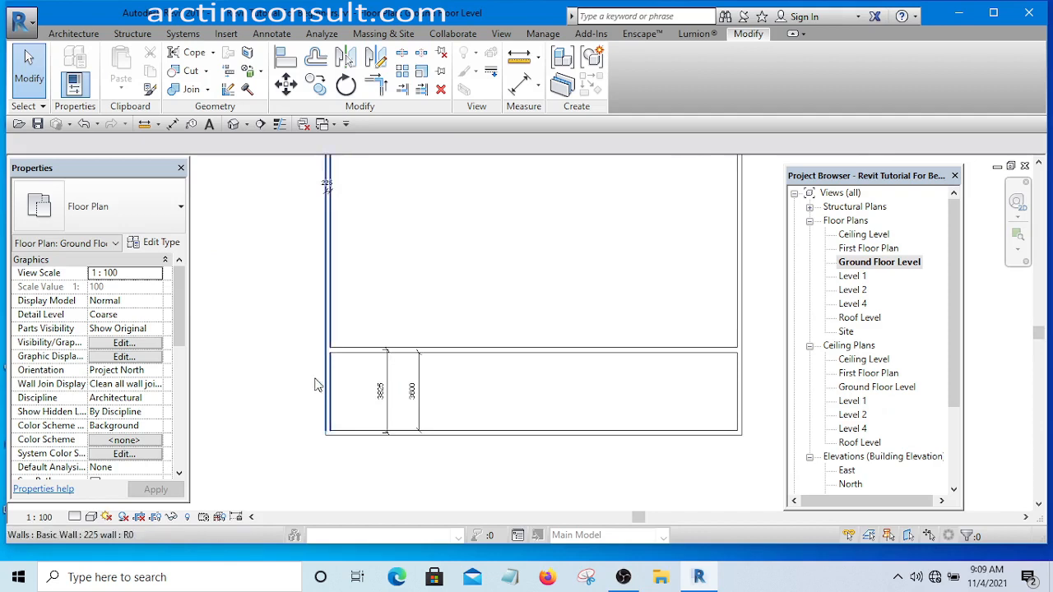
left_click(330, 300)
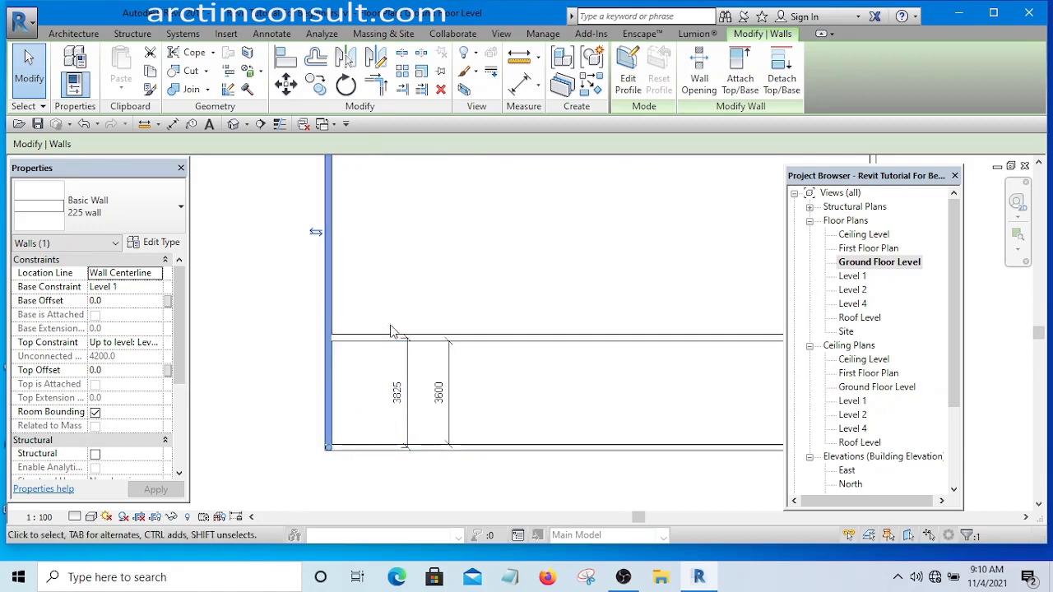
scroll(352, 395, "up", 2)
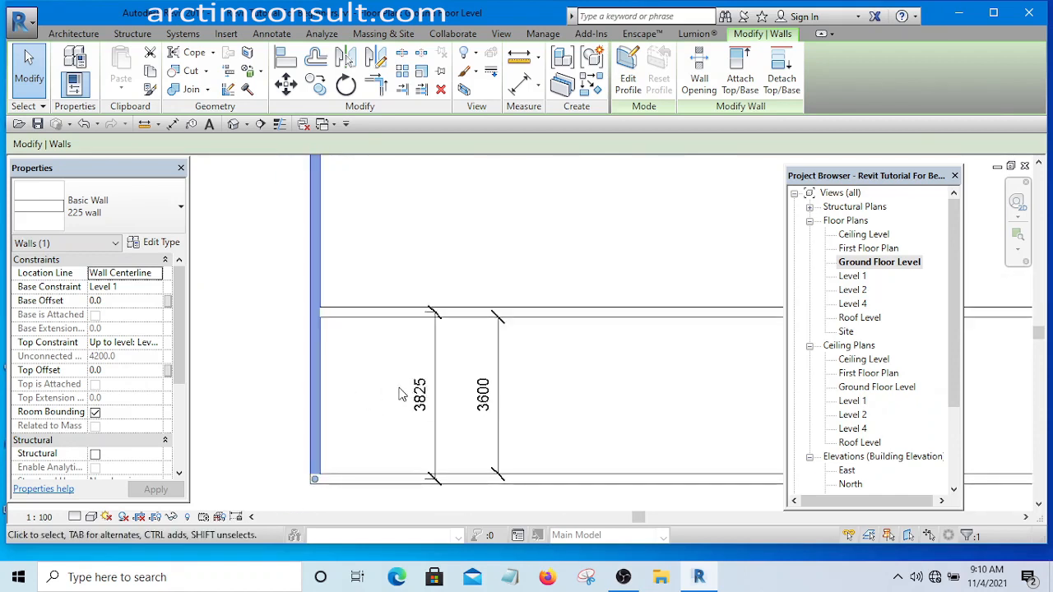
scroll(329, 392, "down", 4)
scroll(365, 390, "up", 4)
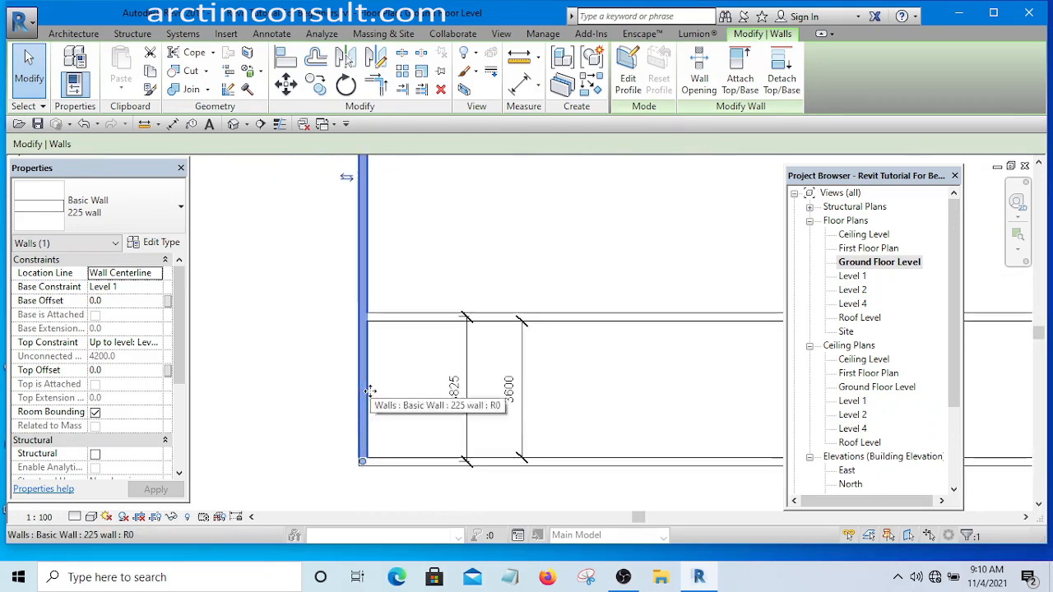
left_click(444, 369)
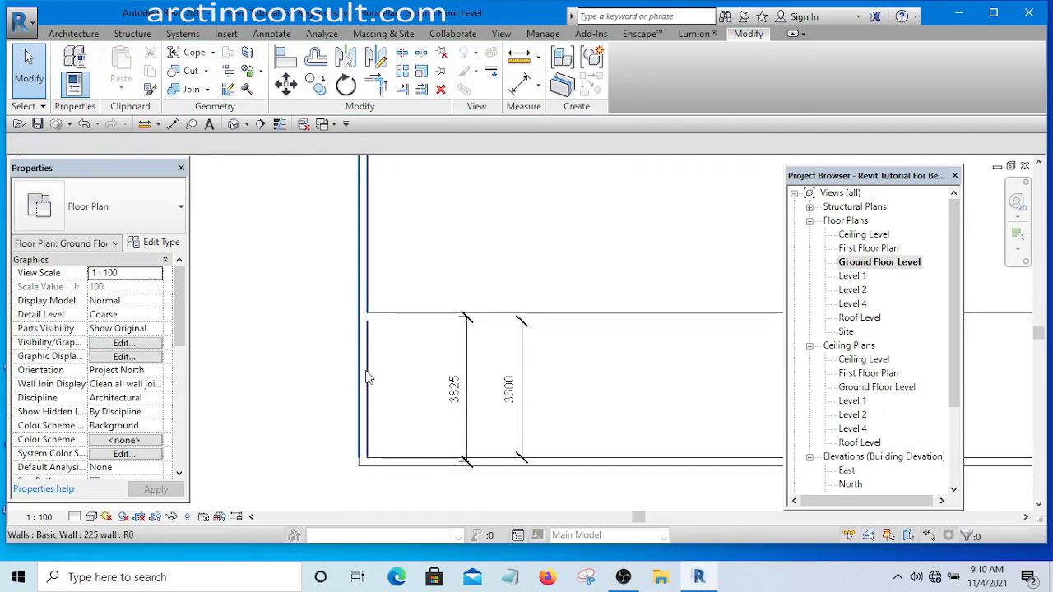
left_click(365, 375)
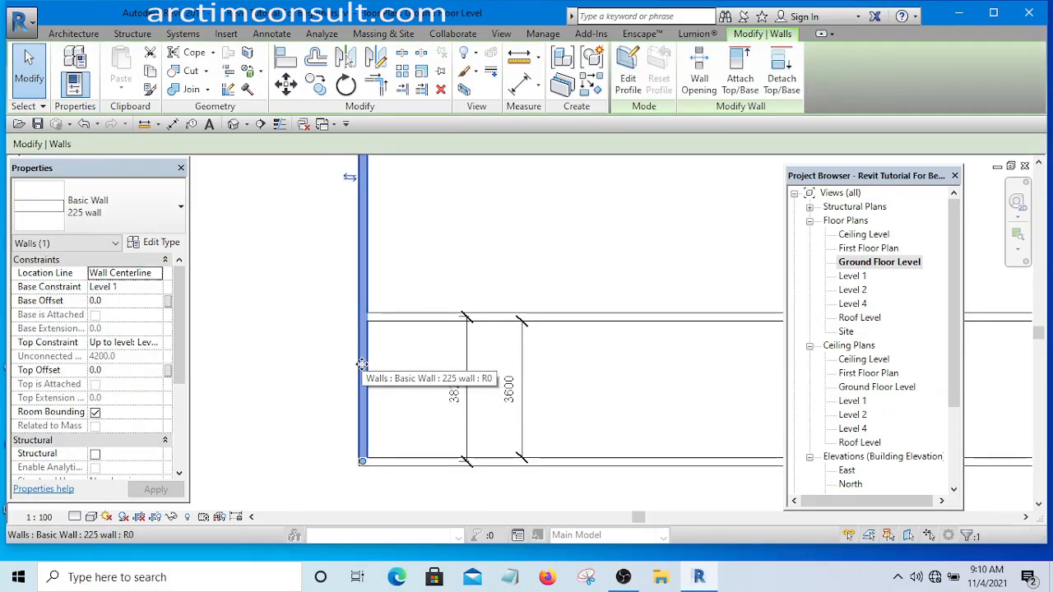
left_click_drag(362, 364, 423, 367)
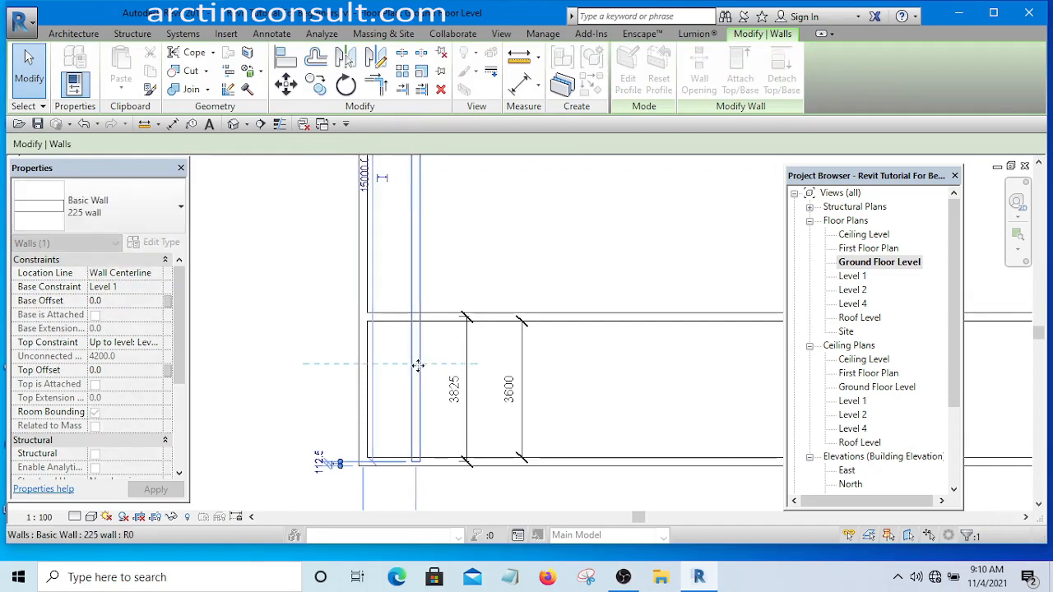
left_click(633, 377)
Step: Add an aligned dimension between the facing faces of the west wall and its copy, and end the dimension command
scroll(627, 368, "down", 4)
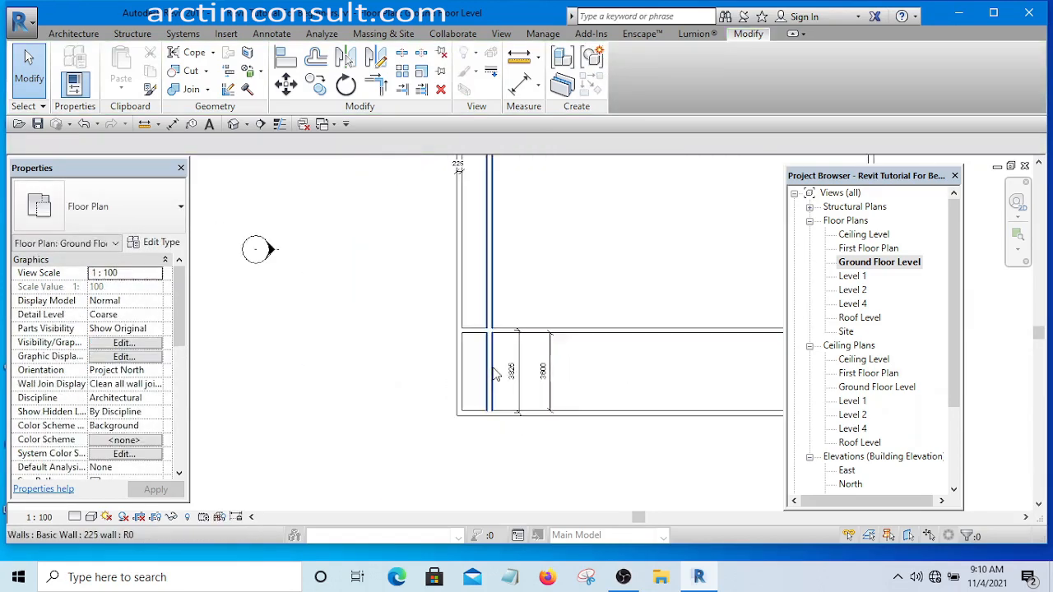
scroll(499, 372, "up", 3)
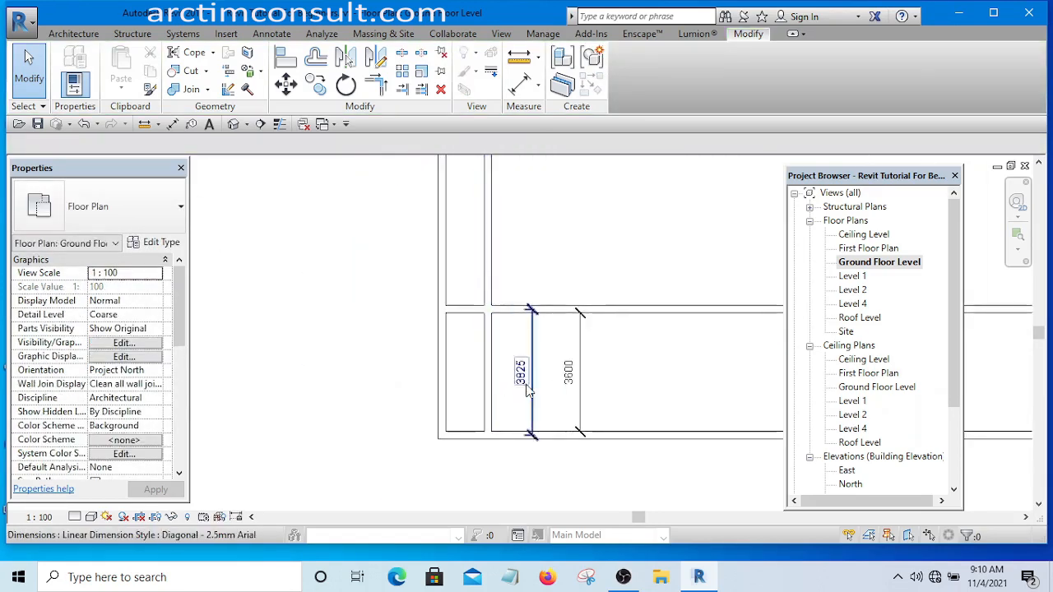
left_click(520, 83)
scroll(444, 362, "up", 2)
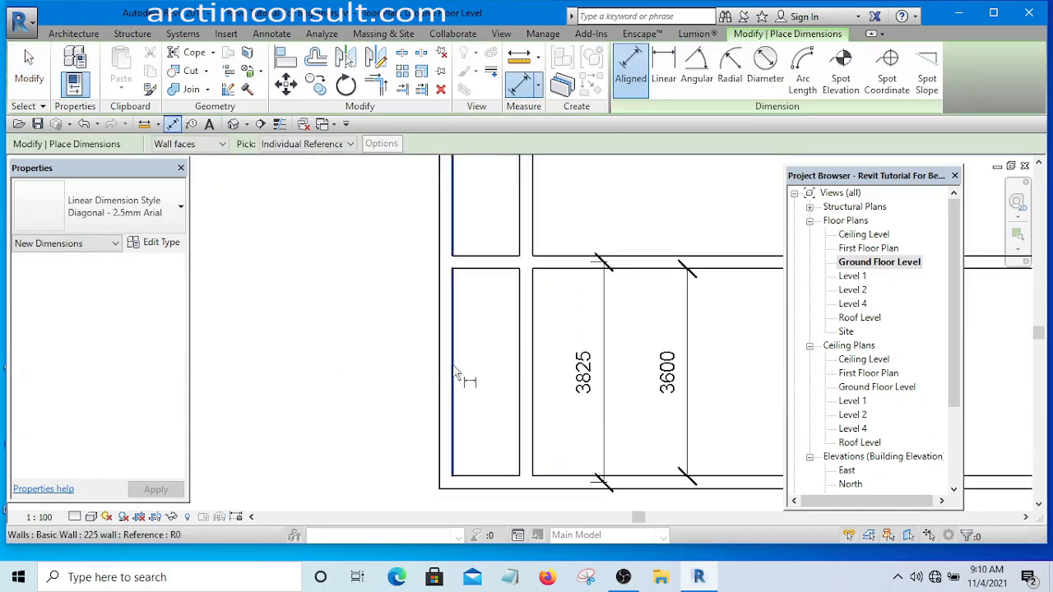
left_click(453, 363)
left_click(521, 372)
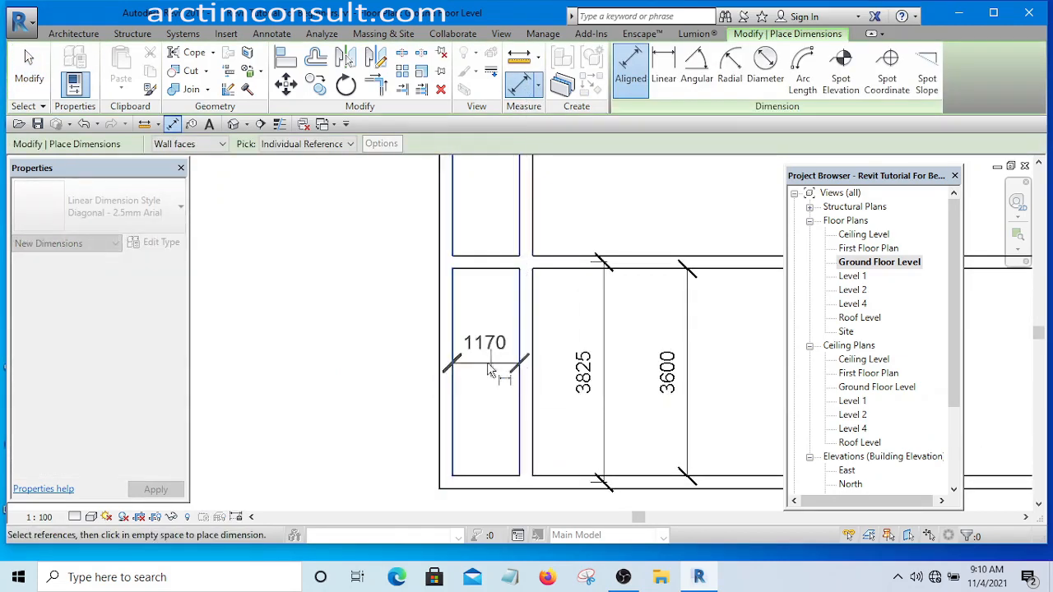
left_click(485, 367)
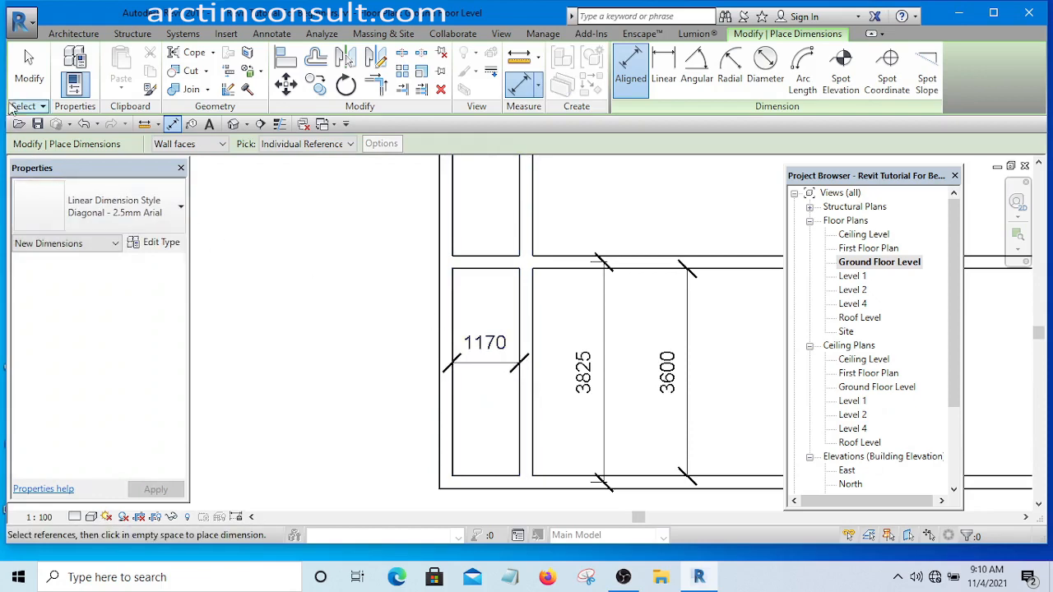
left_click(27, 76)
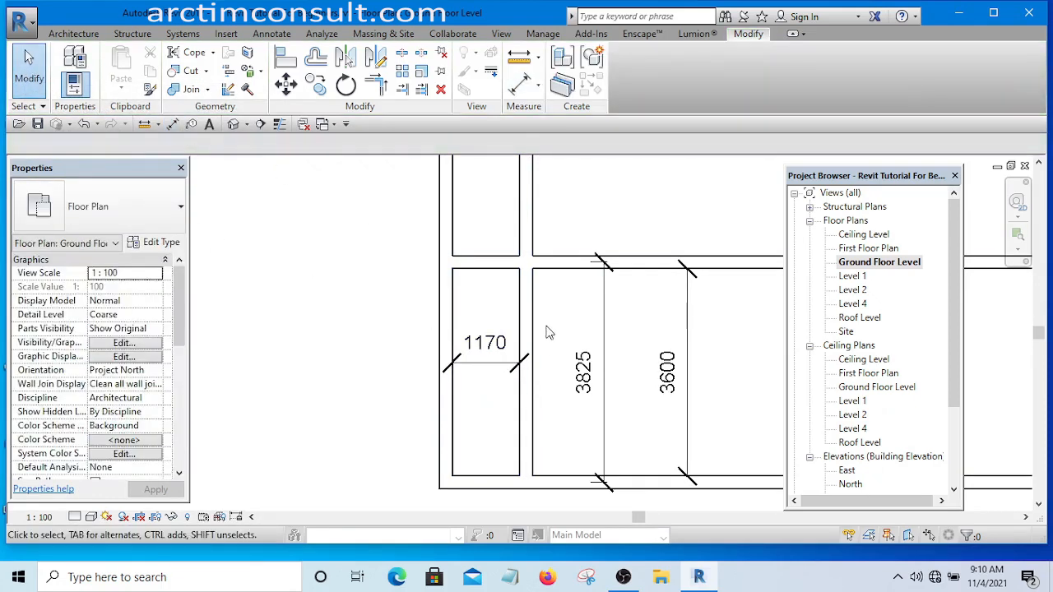
Step: Set the copied wall's clear face-to-face distance from the west wall to 1200 and deselect it
scroll(364, 310, "down", 2)
scroll(436, 315, "up", 3)
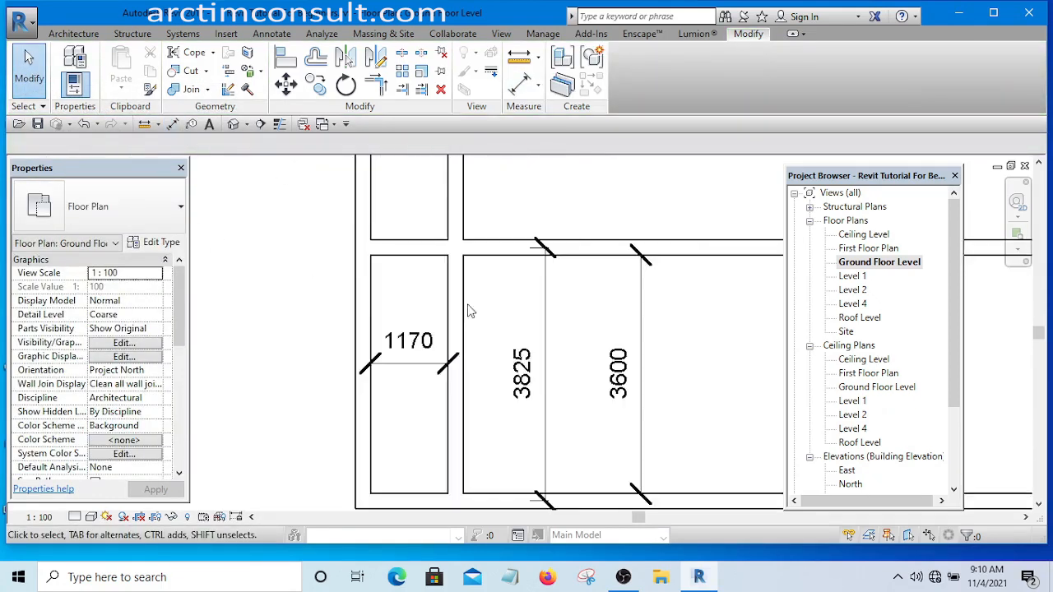
left_click(452, 289)
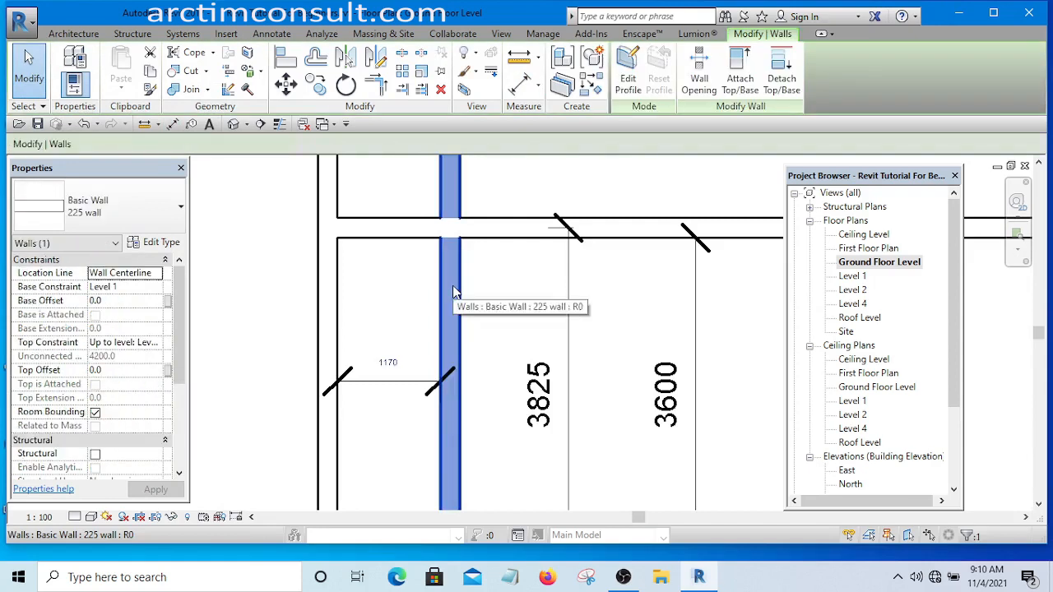
left_click(388, 362)
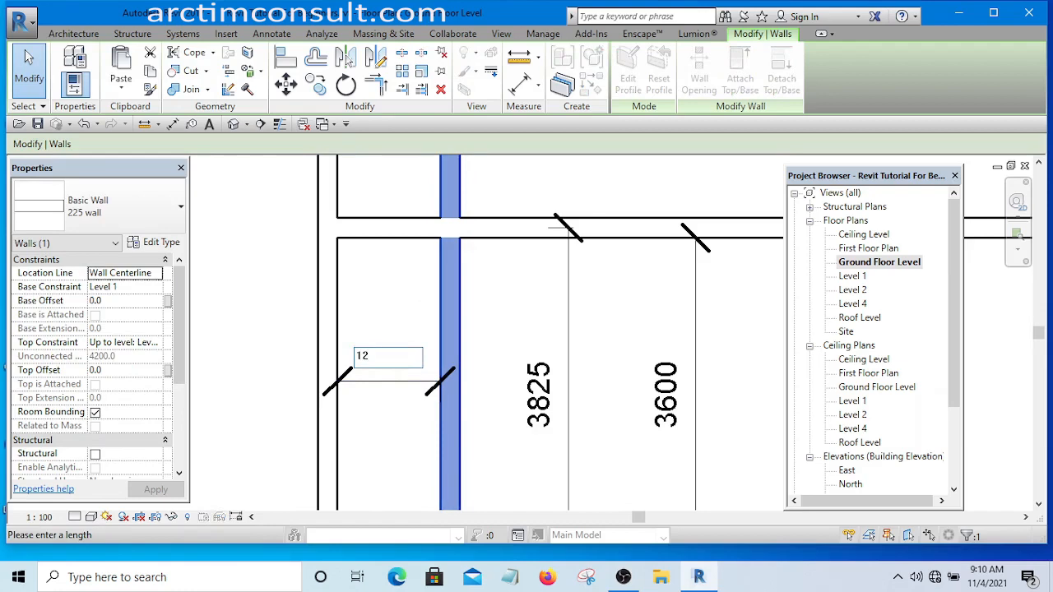
type("1200")
key("Return")
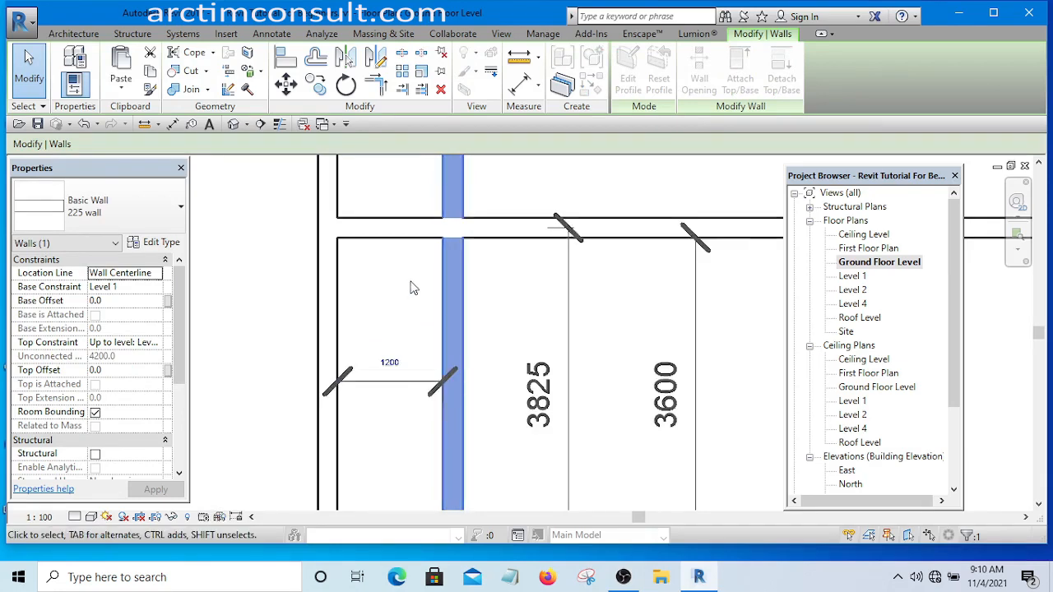
scroll(420, 285, "down", 2)
left_click(299, 308)
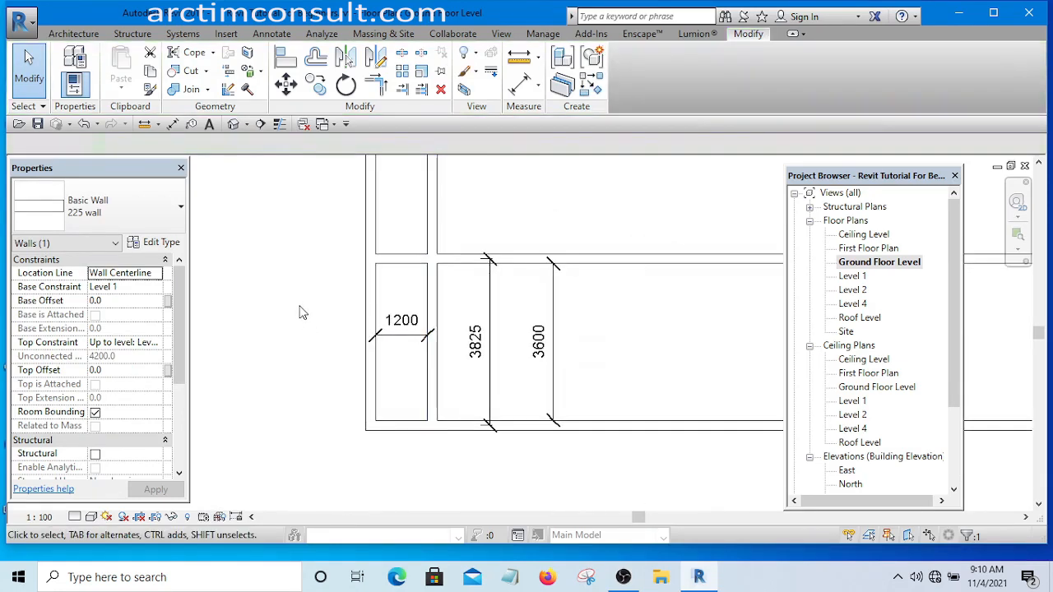
Step: Trim the copied north-south wall at the horizontal interior wall with Trim/Extend Multiple Elements, keeping its southern part, and end the command
scroll(593, 337, "down", 2)
scroll(594, 337, "down", 3)
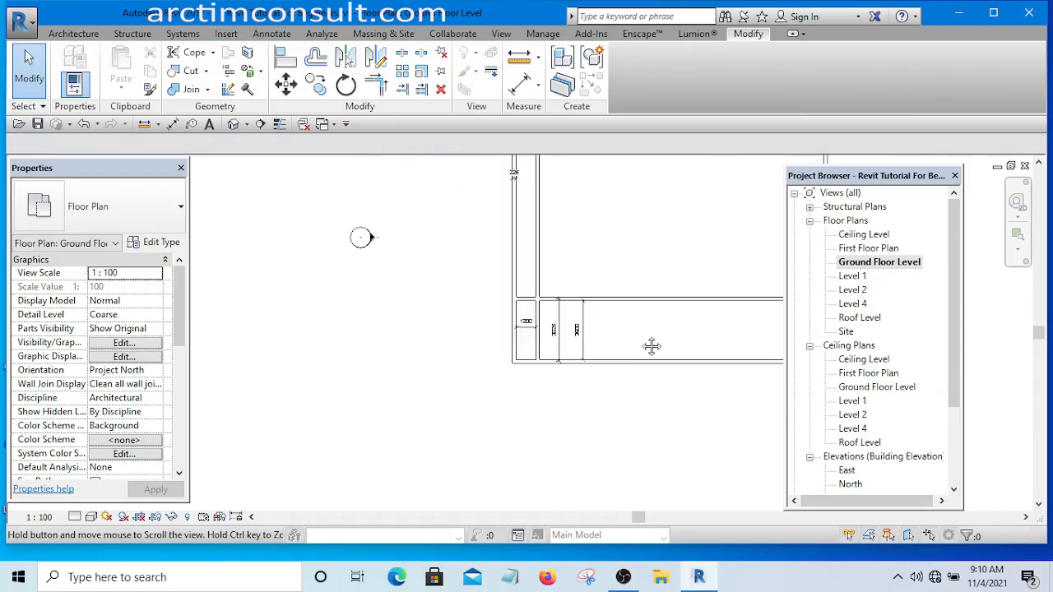
scroll(411, 374, "up", 5)
scroll(411, 368, "up", 2)
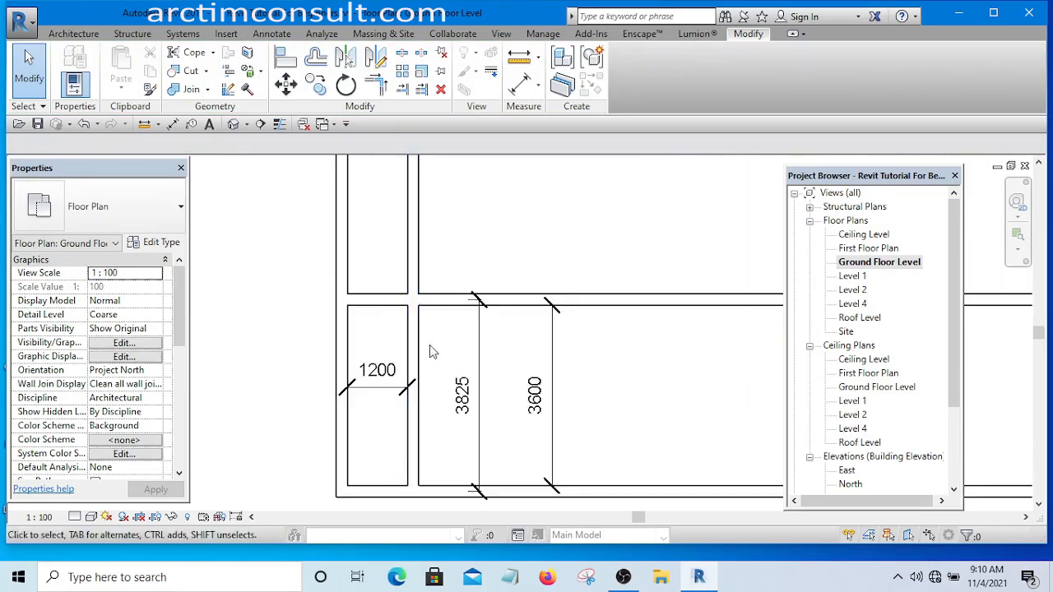
scroll(429, 350, "down", 4)
middle_click_drag(521, 362, 507, 402)
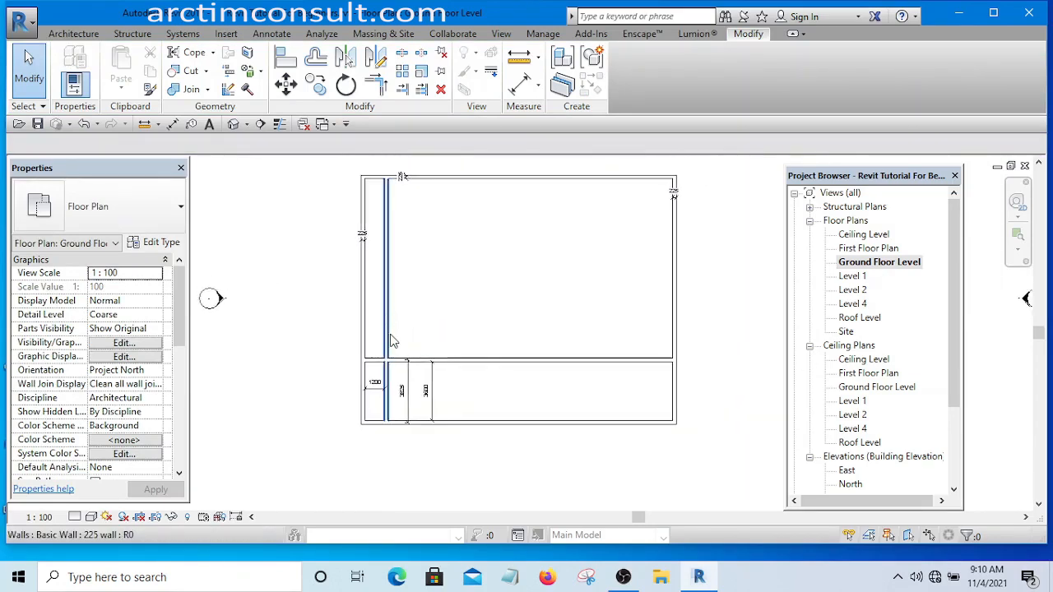
scroll(382, 353, "up", 2)
scroll(399, 324, "down", 2)
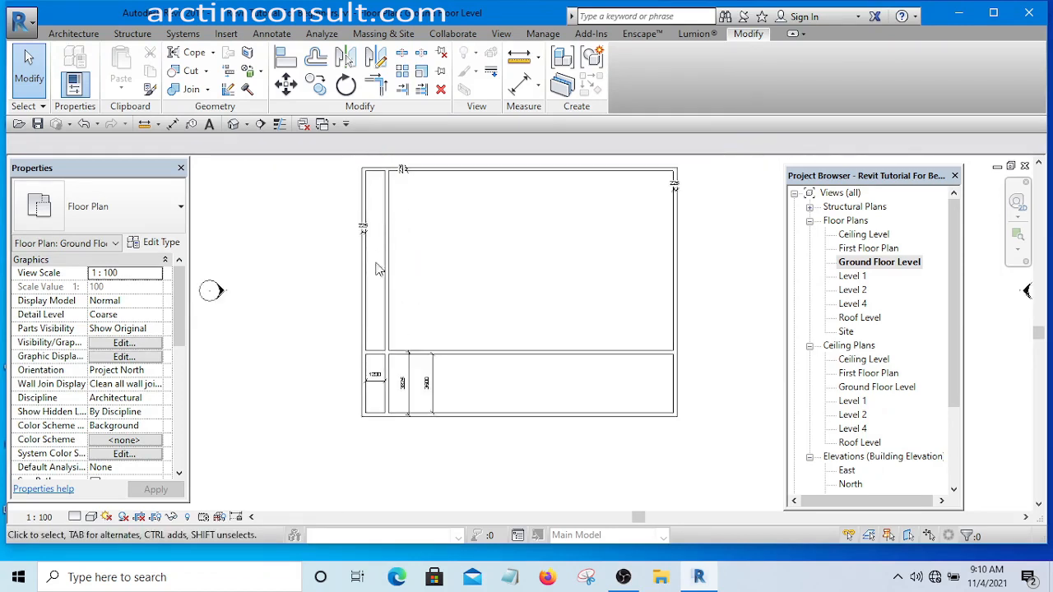
scroll(395, 308, "up", 2)
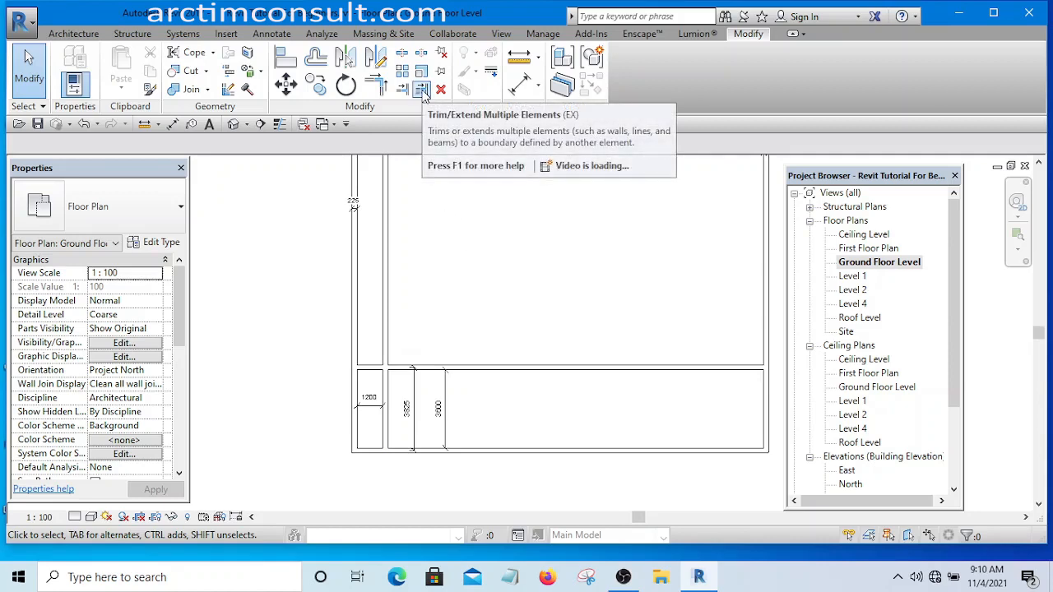
left_click(422, 90)
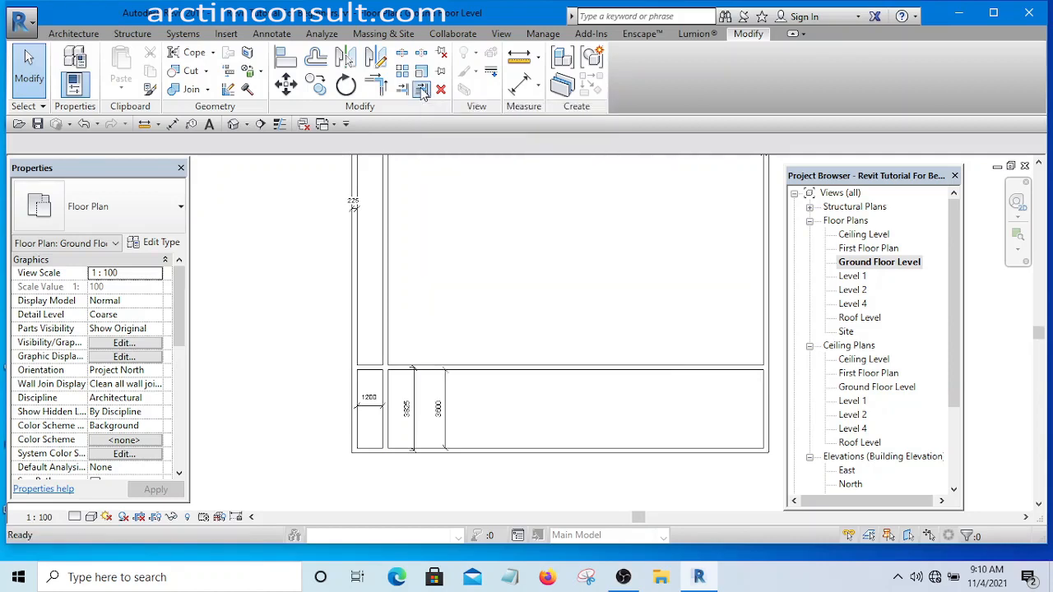
scroll(430, 391, "up", 3)
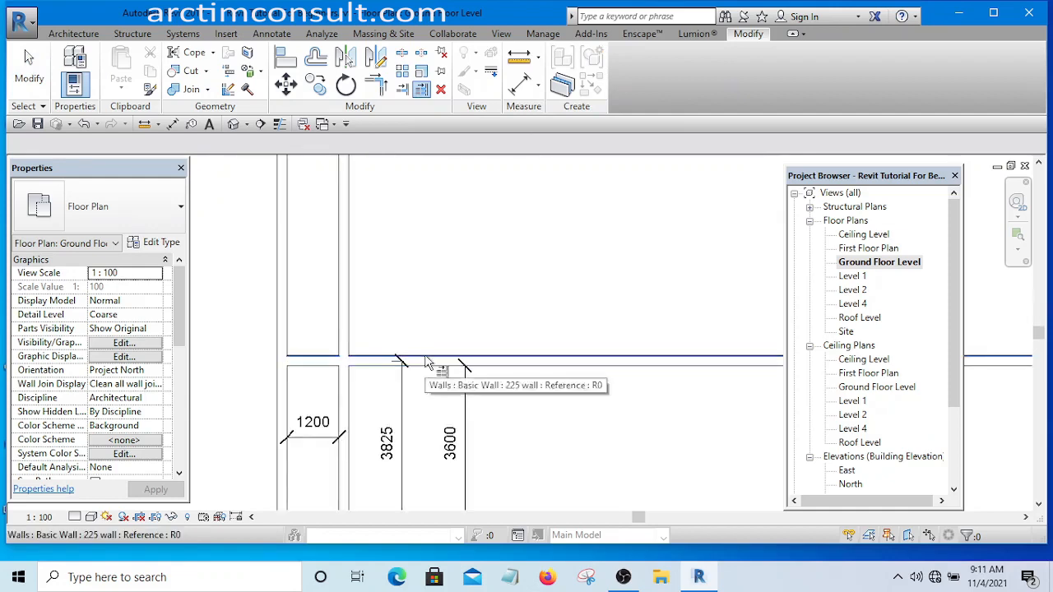
left_click(425, 362)
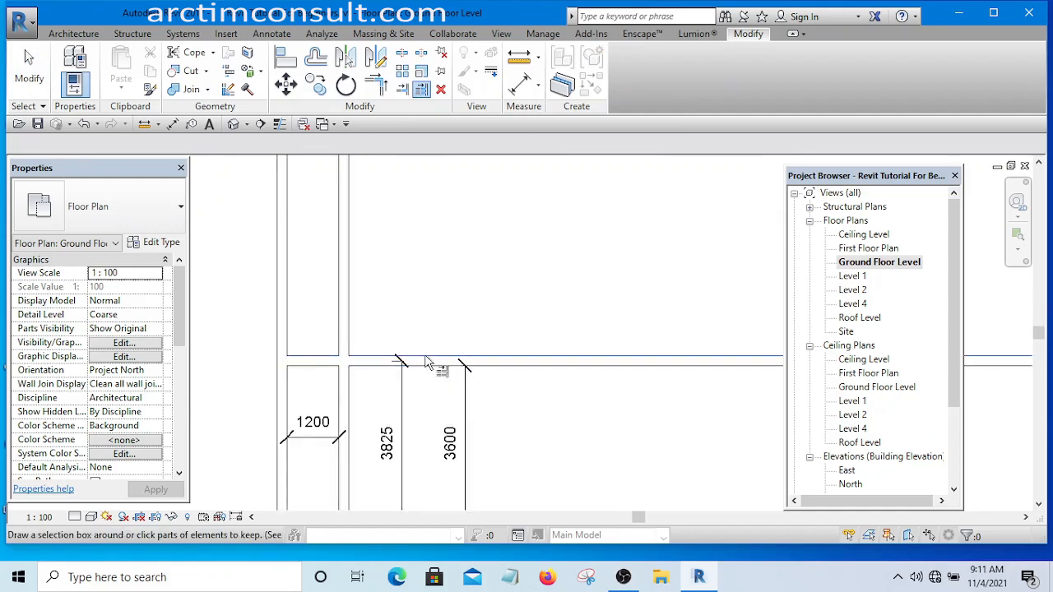
left_click(352, 421)
scroll(485, 251, "down", 5)
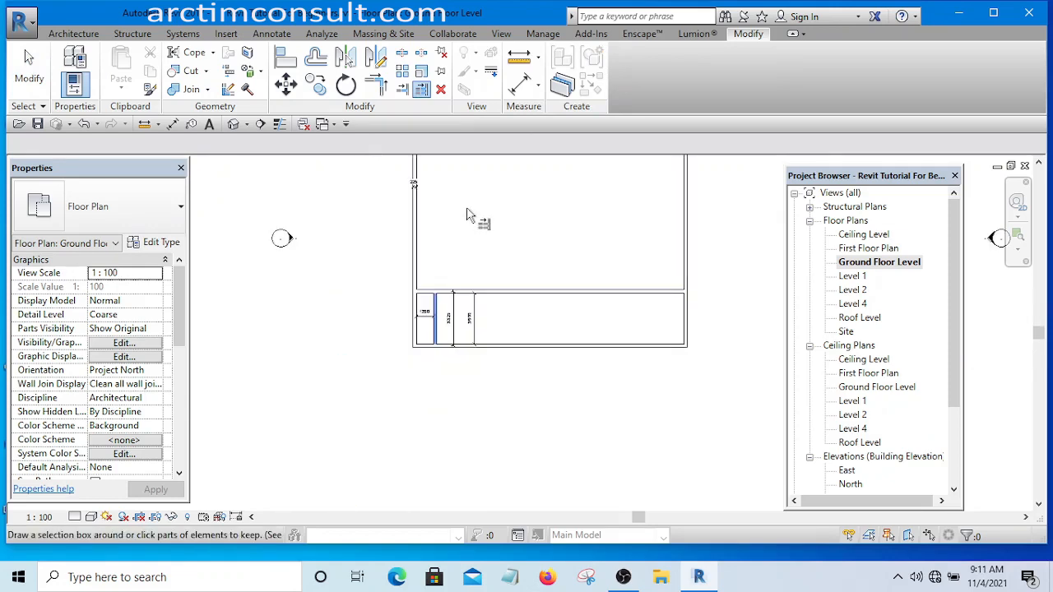
right_click(466, 208)
left_click(523, 219)
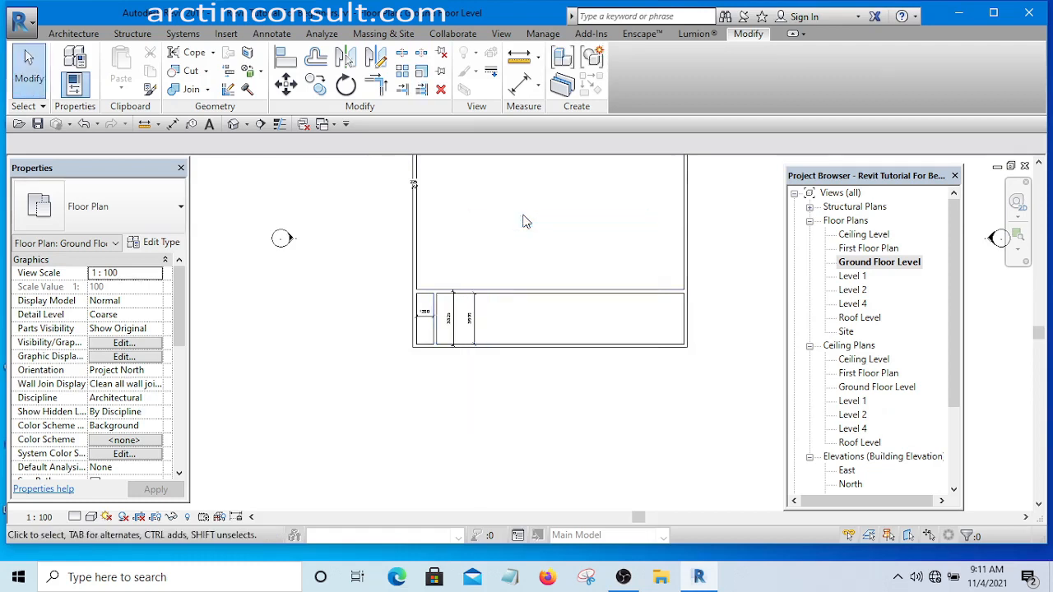
Step: Examine the trimmed interior wall layout and the thickness dimension on the west wall
scroll(527, 233, "down", 2)
scroll(465, 302, "up", 6)
middle_click_drag(490, 296, 295, 382)
scroll(473, 350, "down", 2)
scroll(383, 329, "down", 3)
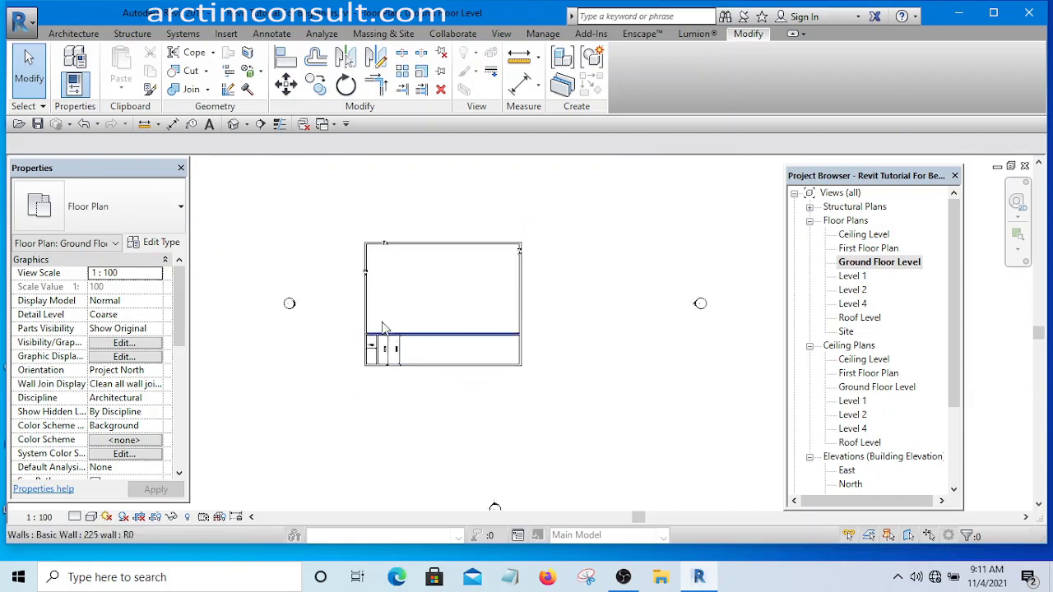
scroll(378, 316, "up", 2)
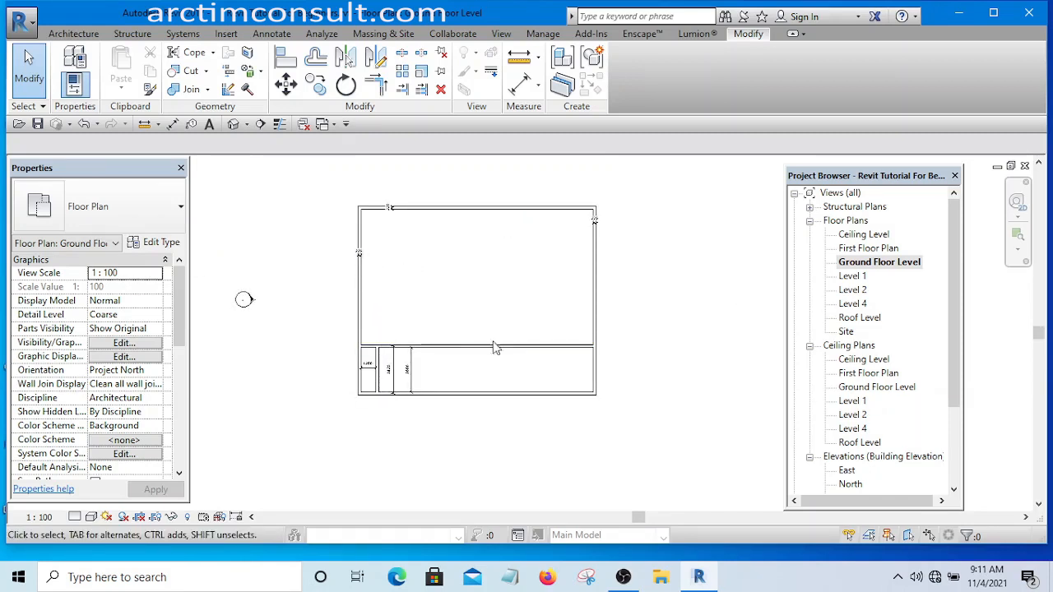
scroll(390, 366, "up", 2)
scroll(388, 364, "up", 2)
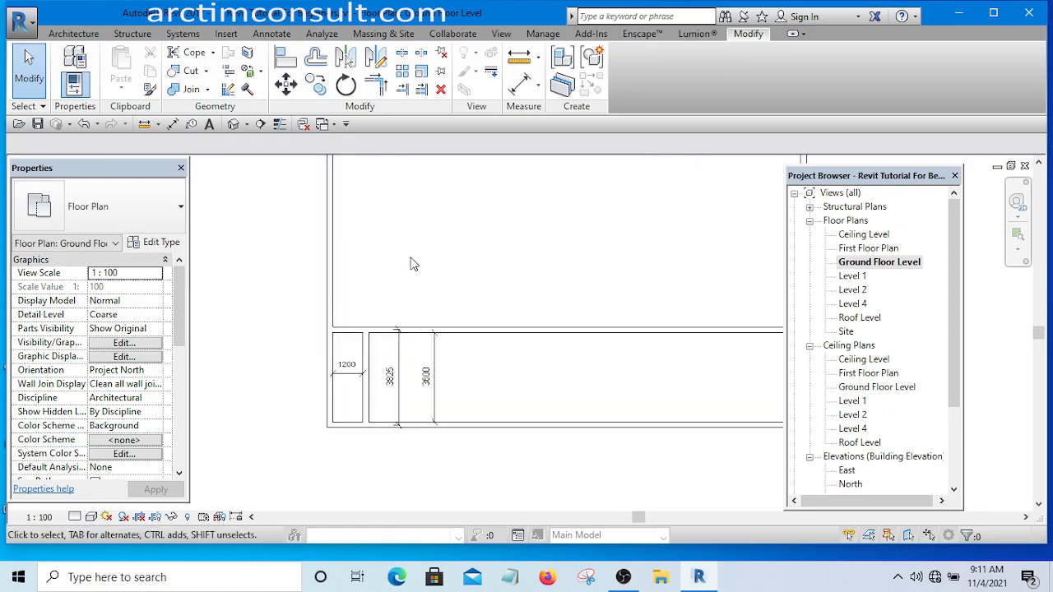
scroll(439, 343, "up", 5)
scroll(346, 226, "up", 4)
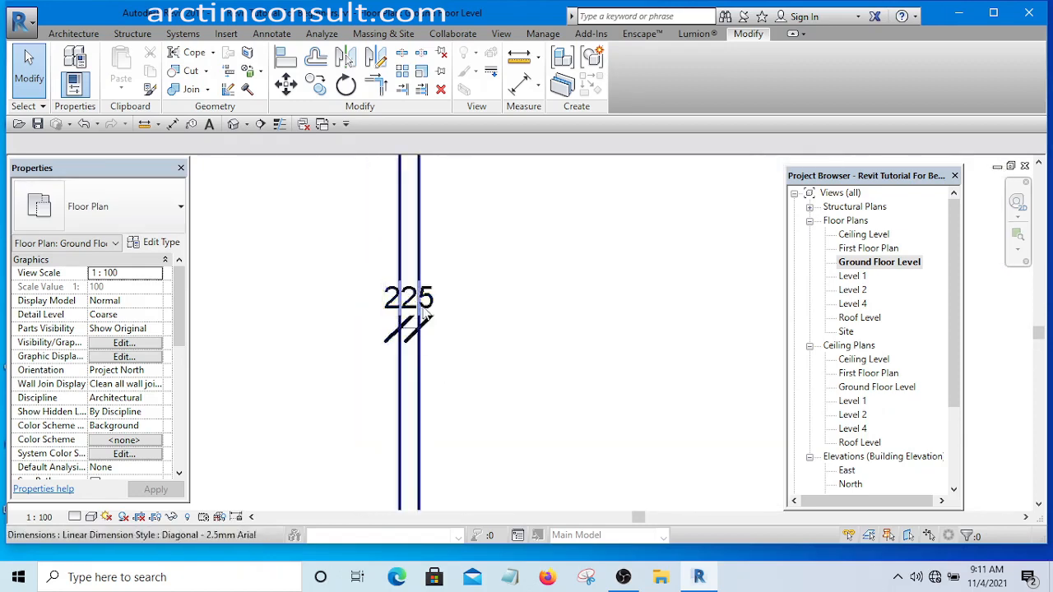
scroll(359, 300, "down", 3)
scroll(362, 303, "up", 3)
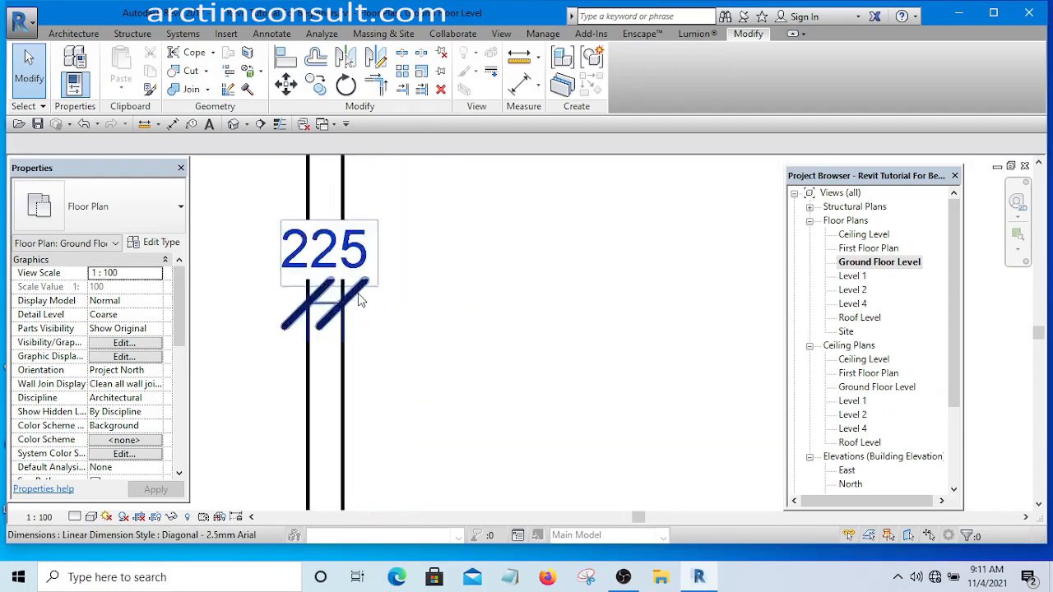
Step: Inspect the west wall's thickness dimension and the clear width dimension of the narrow southwest room
scroll(388, 286, "down", 3)
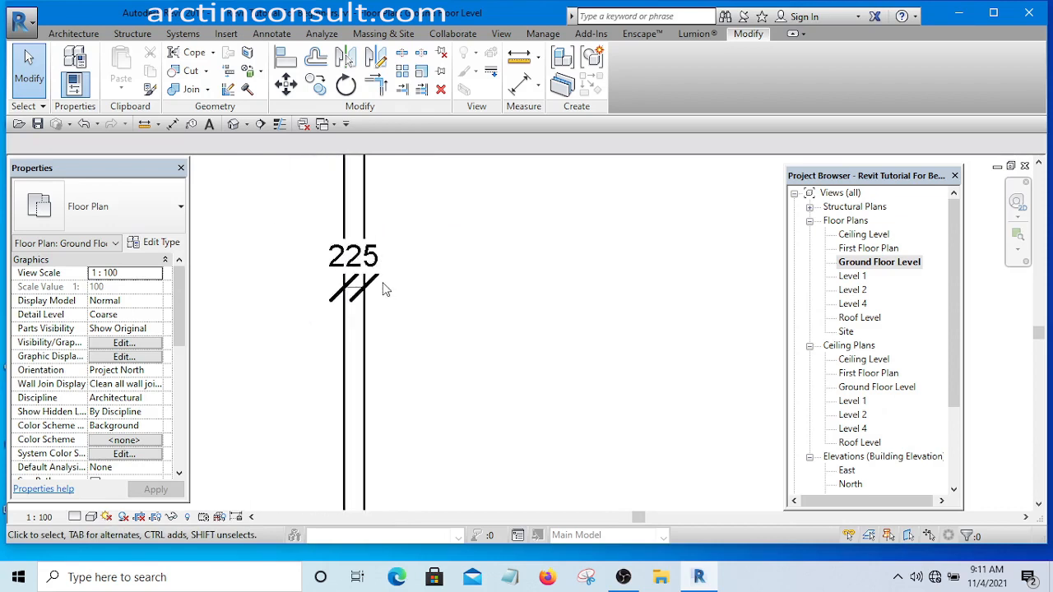
scroll(411, 283, "up", 1)
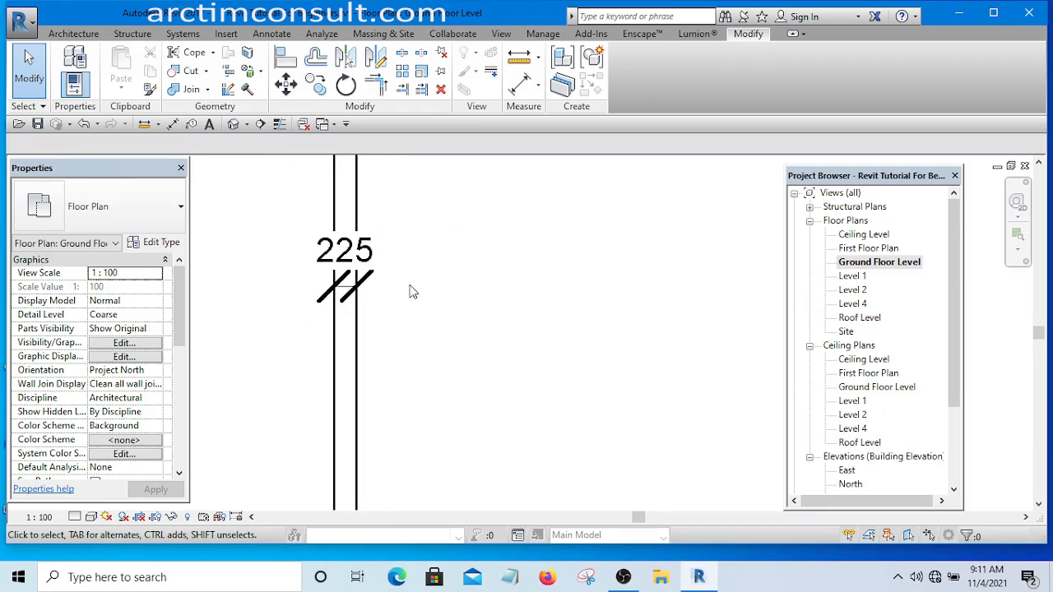
scroll(309, 299, "up", 4)
scroll(329, 313, "down", 2)
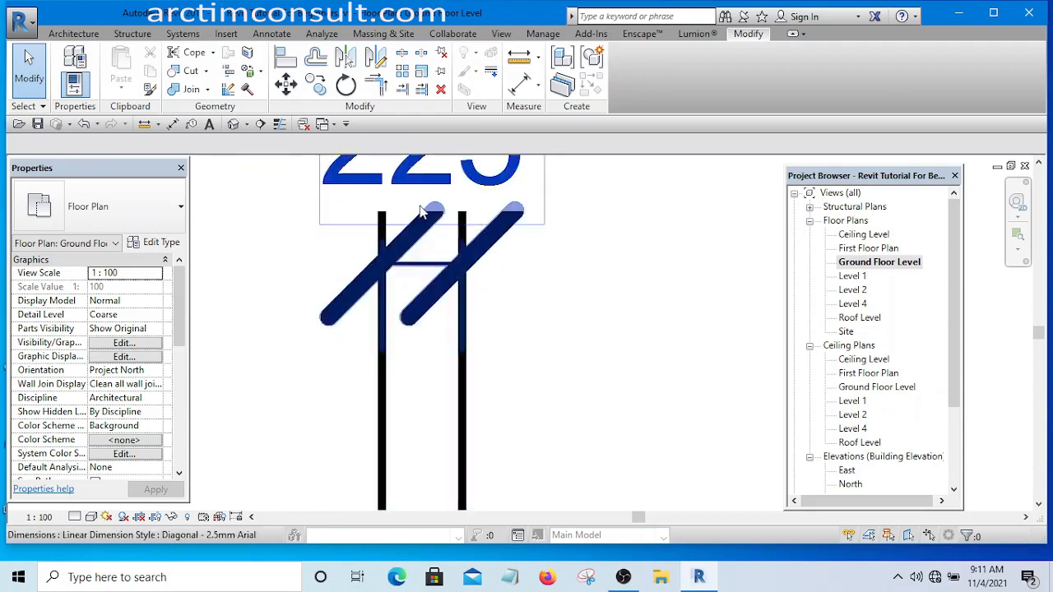
scroll(329, 312, "down", 6)
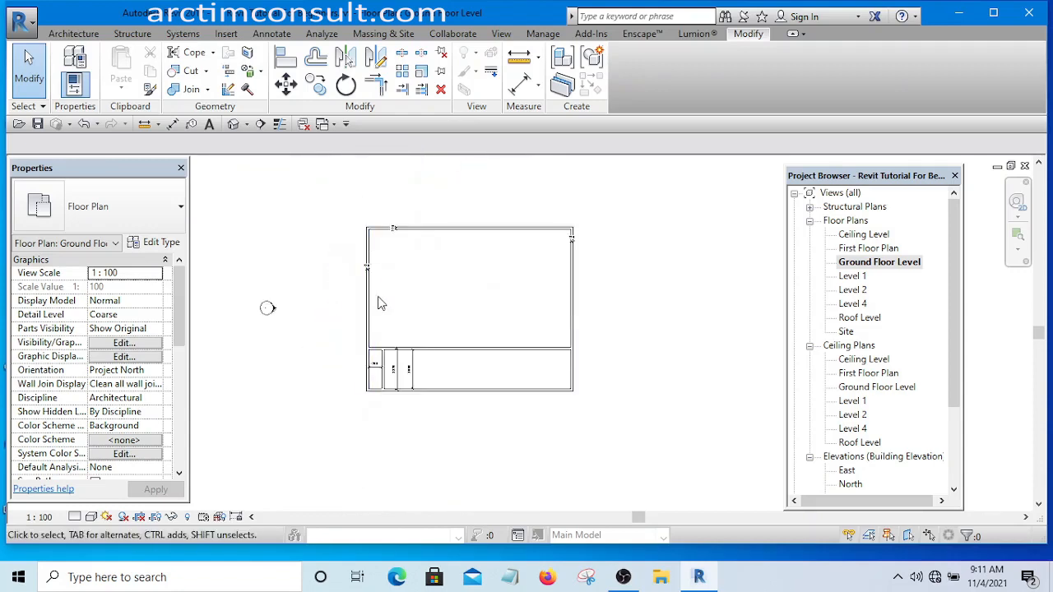
scroll(383, 386, "up", 1)
scroll(382, 390, "up", 5)
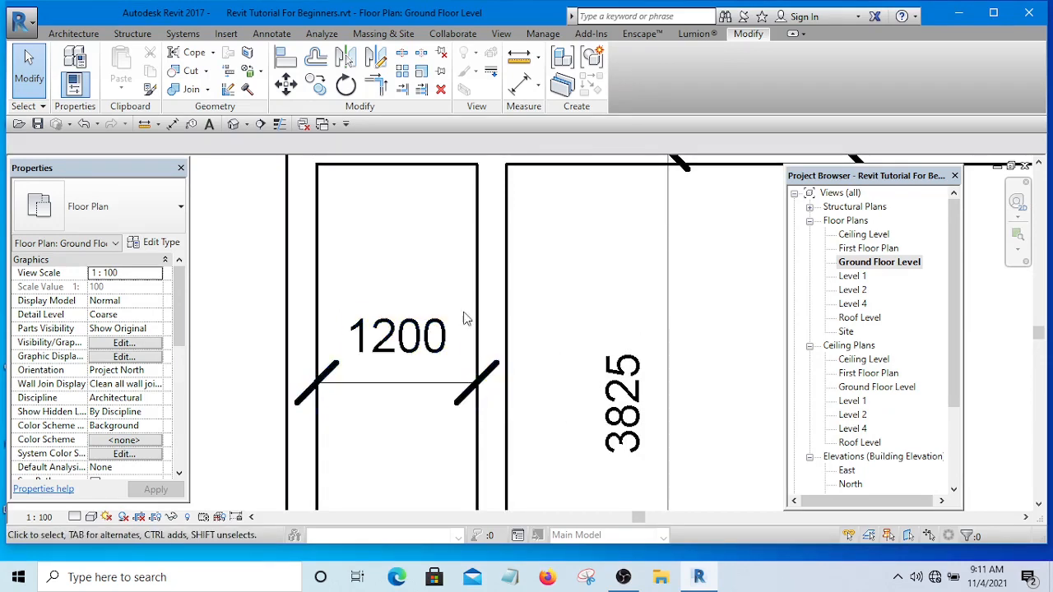
scroll(461, 305, "down", 5)
middle_click_drag(592, 359, 433, 381)
scroll(455, 328, "down", 4)
scroll(469, 336, "up", 1)
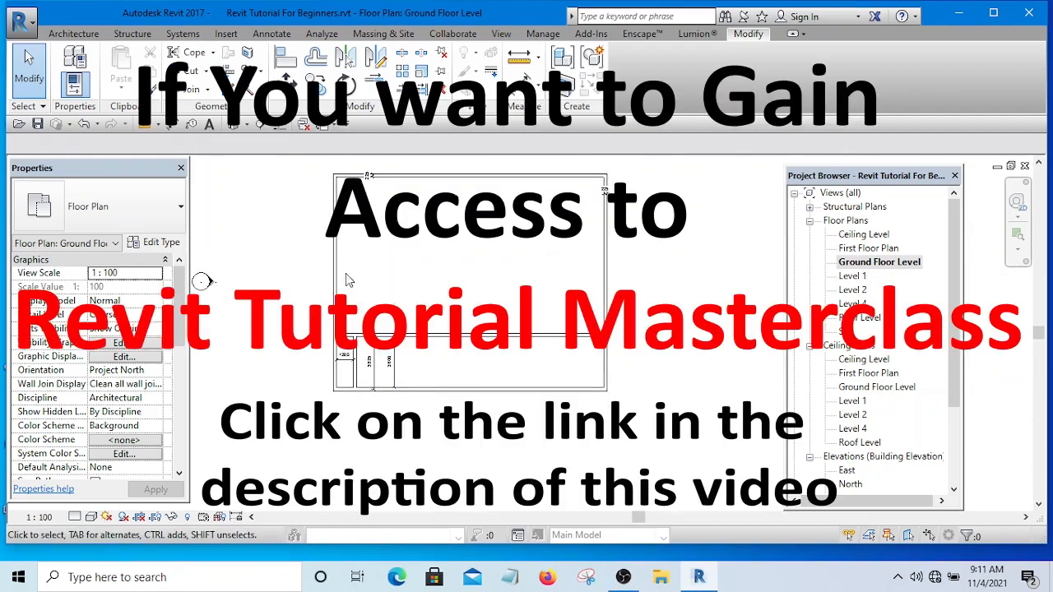
scroll(330, 227, "up", 4)
scroll(436, 258, "down", 6)
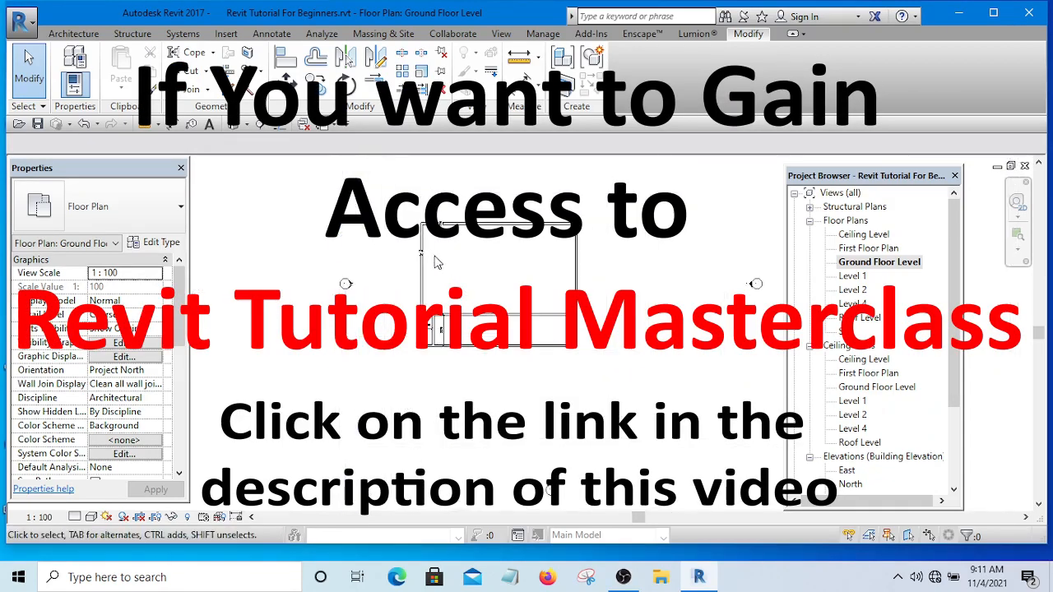
scroll(510, 269, "up", 2)
middle_click_drag(497, 271, 474, 306)
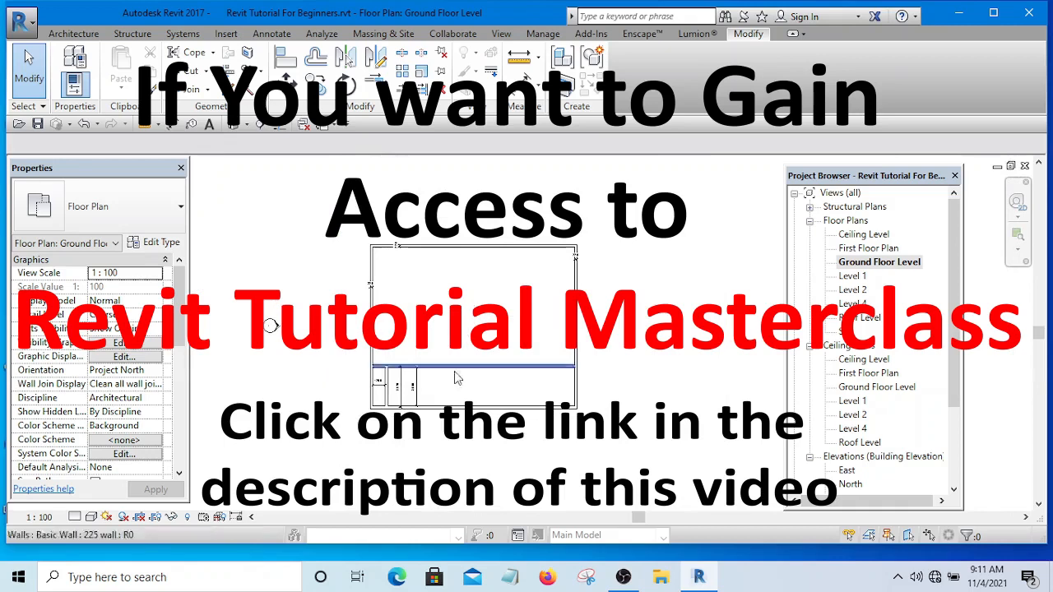
scroll(386, 382, "up", 5)
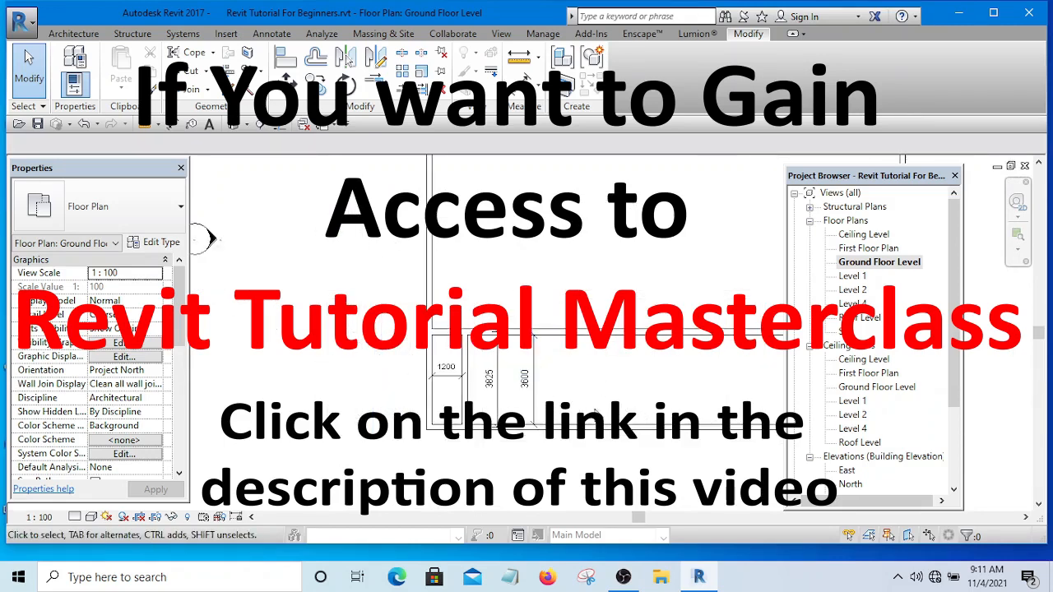
middle_click_drag(594, 410, 495, 418)
scroll(446, 395, "up", 3)
scroll(527, 388, "down", 2)
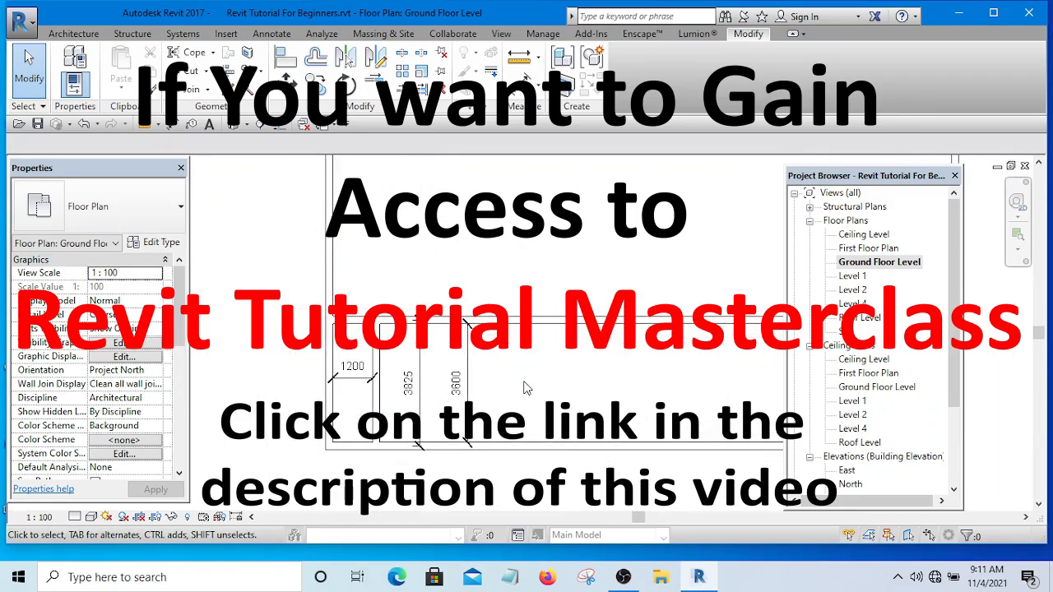
scroll(526, 388, "down", 3)
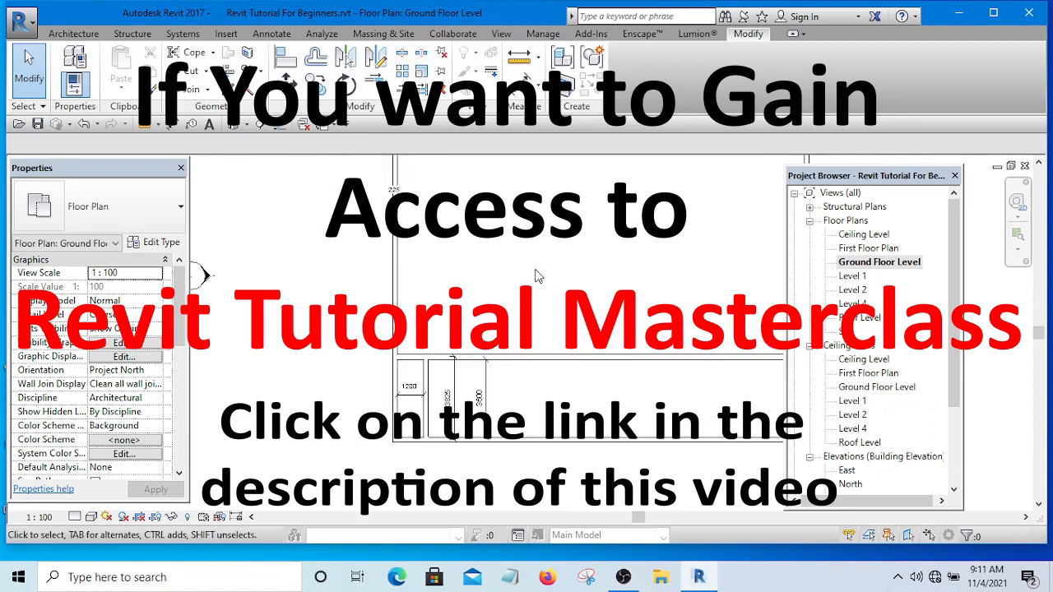
middle_click_drag(535, 271, 478, 304)
scroll(478, 304, "down", 4)
scroll(478, 303, "up", 2)
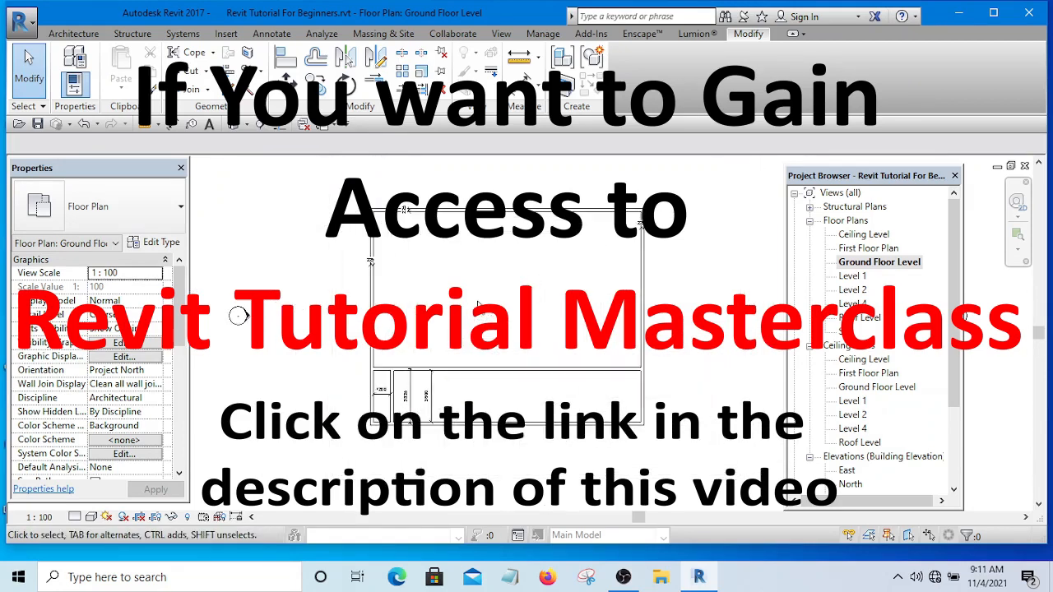
scroll(478, 304, "up", 1)
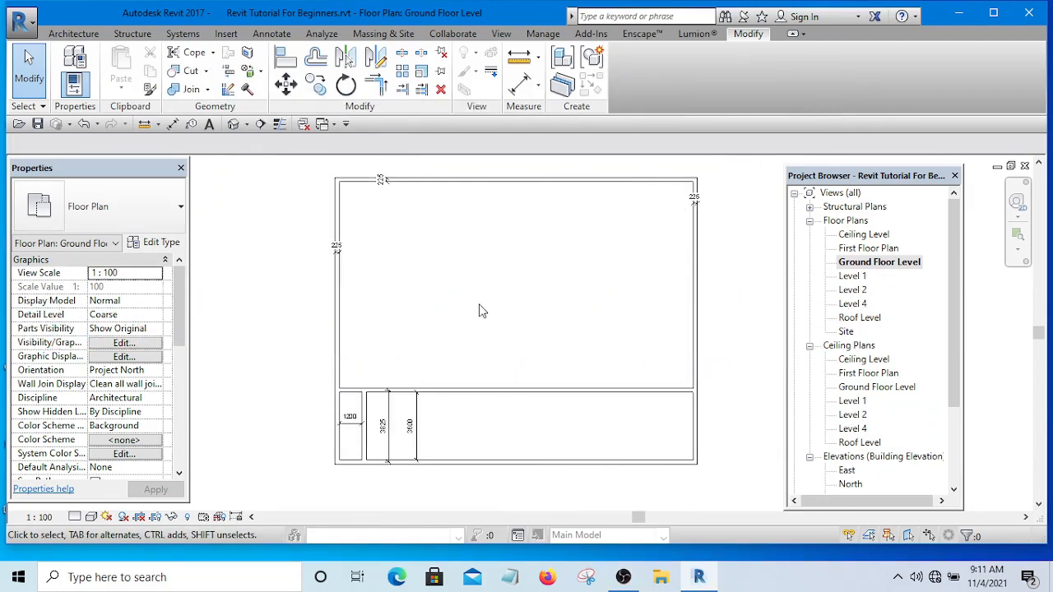
middle_click_drag(482, 310, 511, 346)
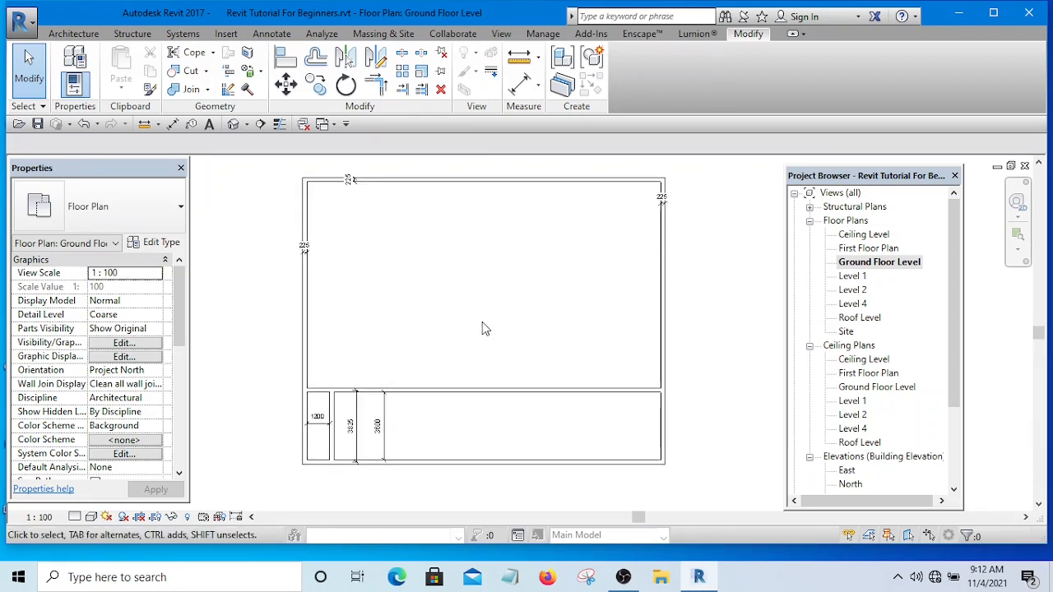